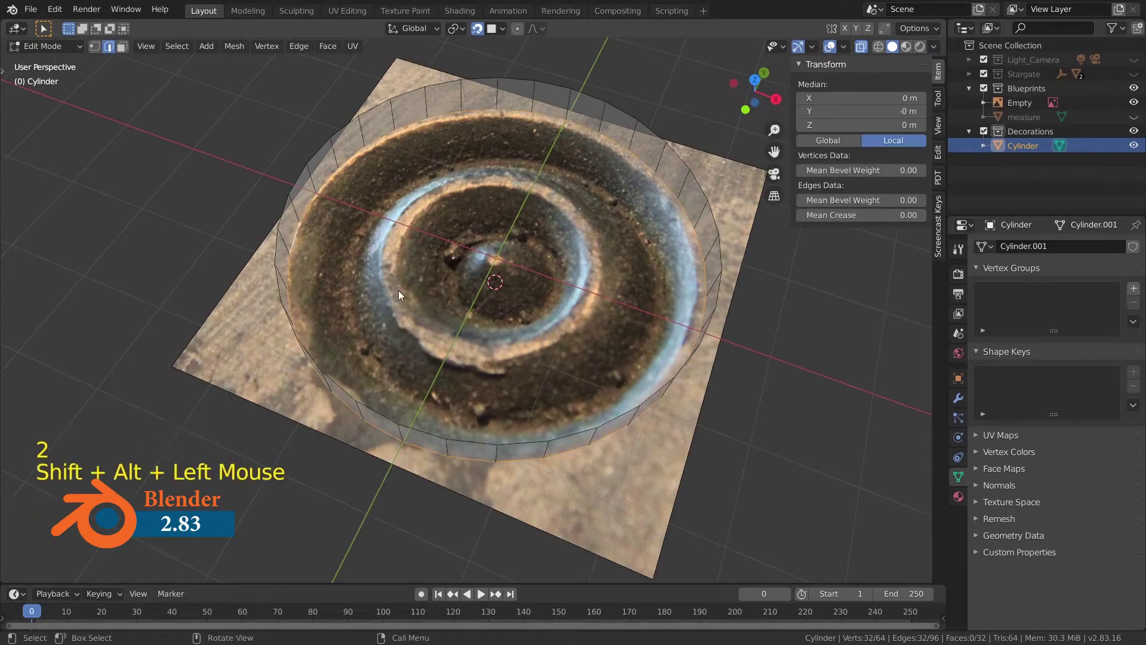
- Scale the selected lower edge loop horizontally to 0.854, then extrude it inward at a scale of 0.880
middle_click_drag(398, 290, 424, 334)
key("s")
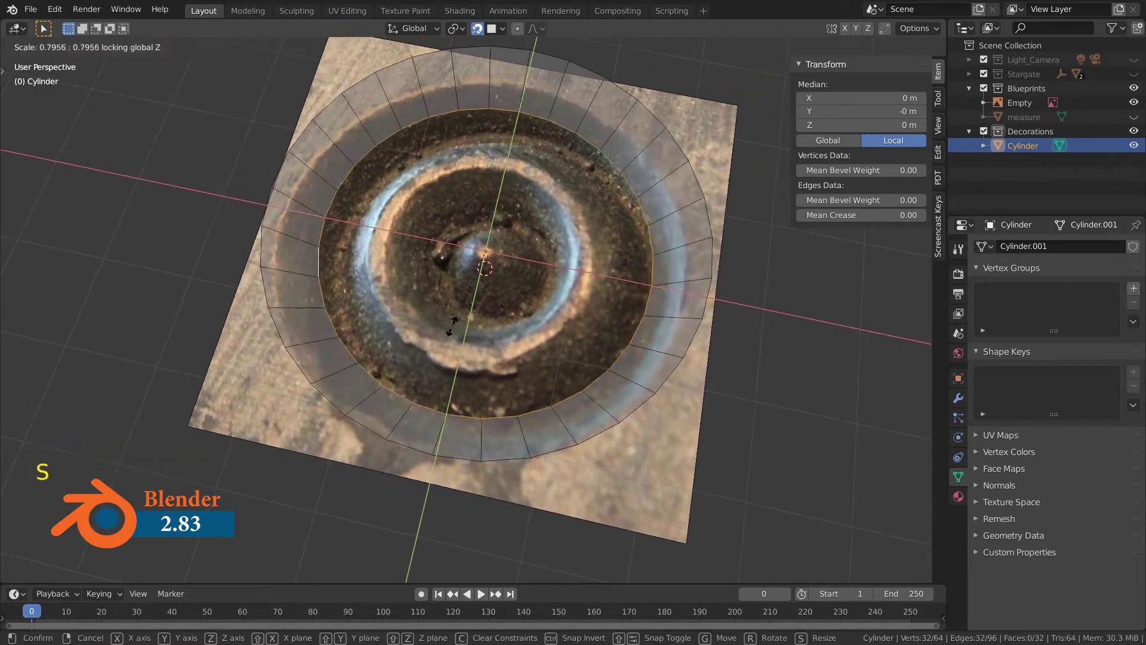
left_click(452, 331)
key("e")
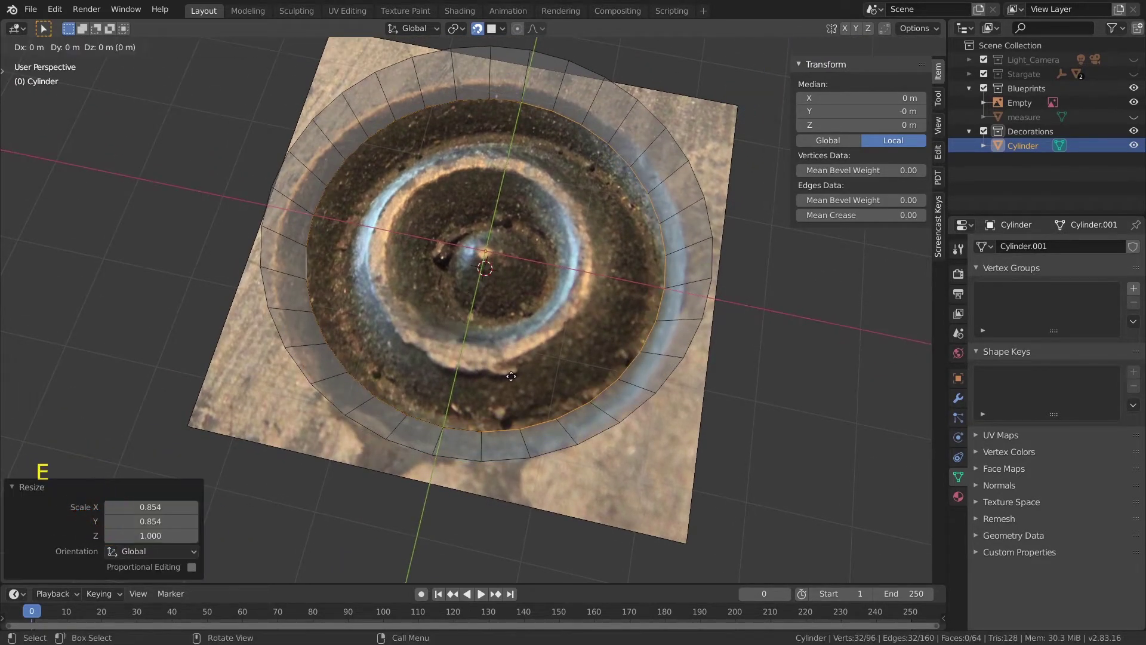
left_click(573, 408)
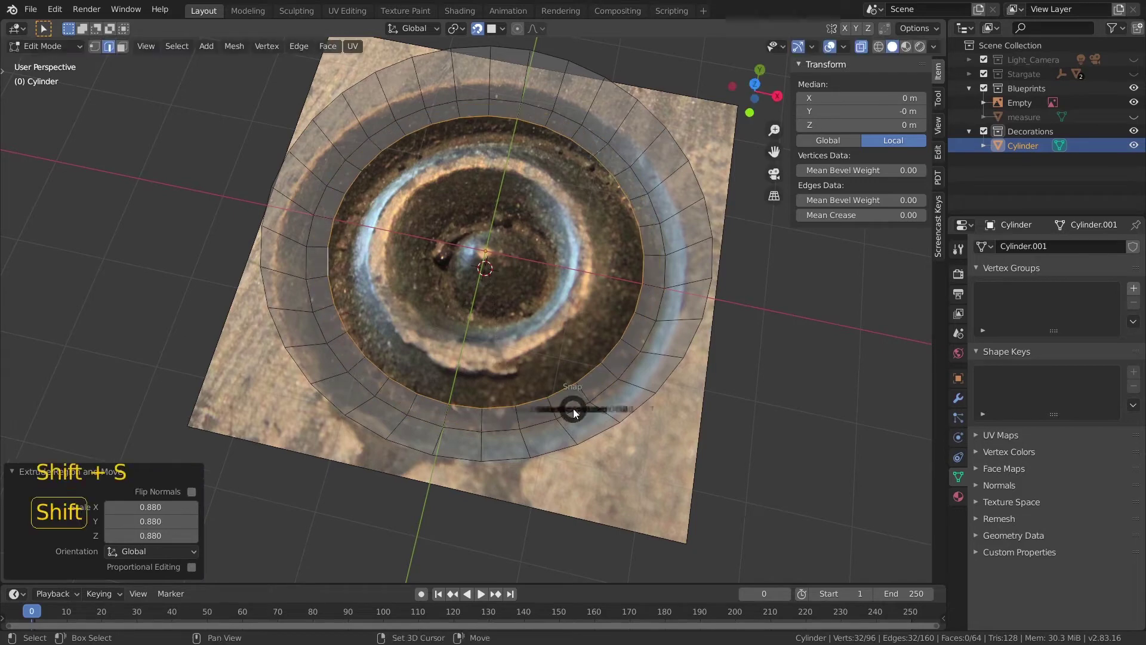
- Extrude the inner edge loop inward twice at scales 0.761 and 0.840 to outline the raised ring of the reference image
mouse_move(671, 406)
middle_mouse_down()
mouse_move(665, 367)
mouse_move(672, 409)
middle_mouse_up()
key("KP_7")
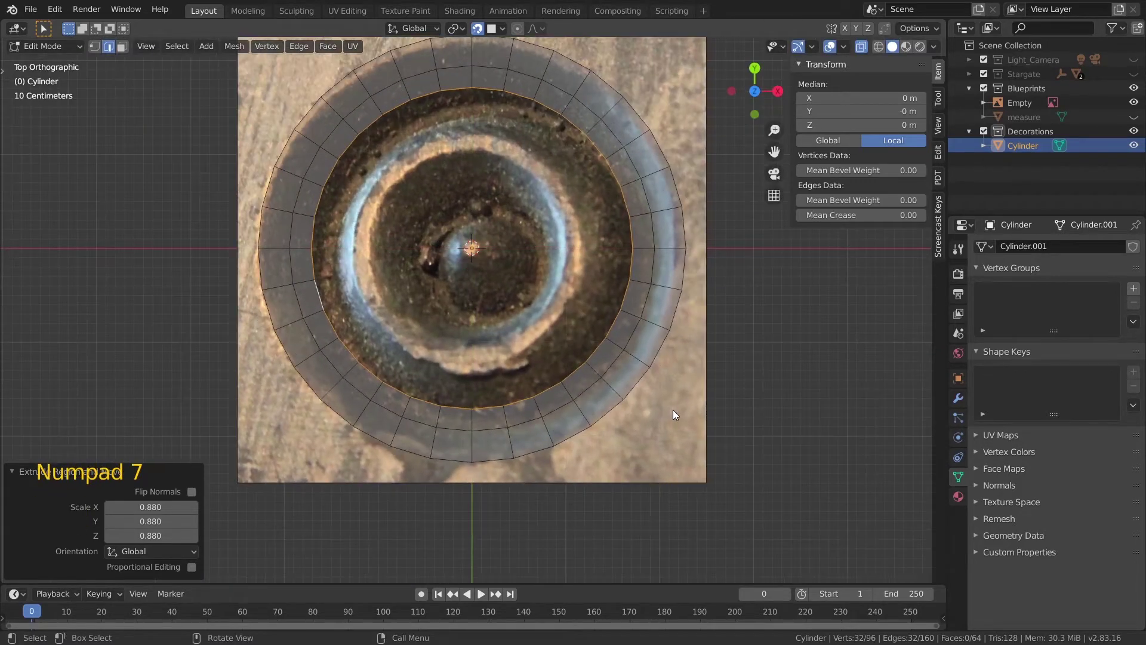
key("e")
key("s")
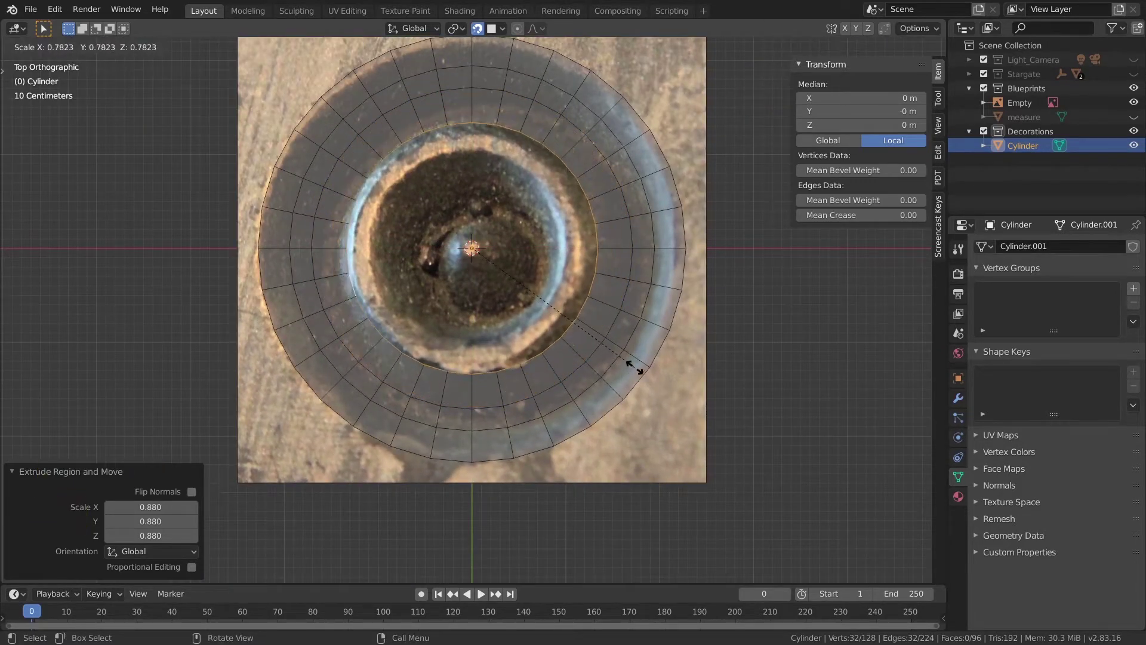
left_click(632, 361)
key("e")
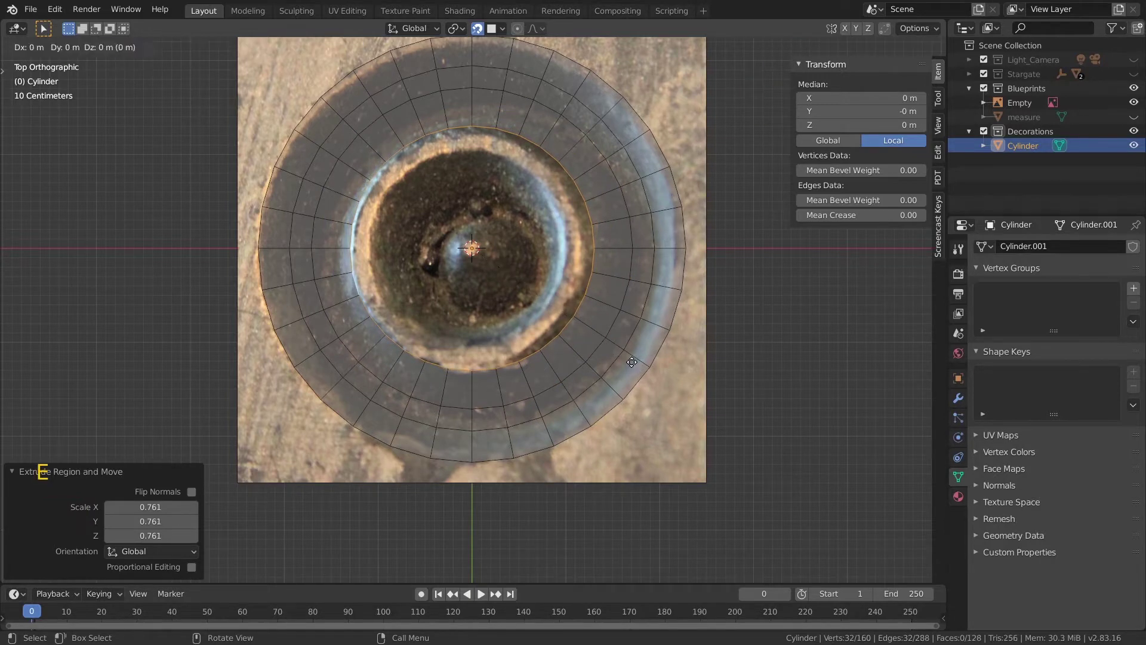
key("s")
left_click(611, 335)
- Extrude the inner edge loop inward twice more at scales 0.669 and 0.597 to outline the reference's central knob
key("e")
key("s")
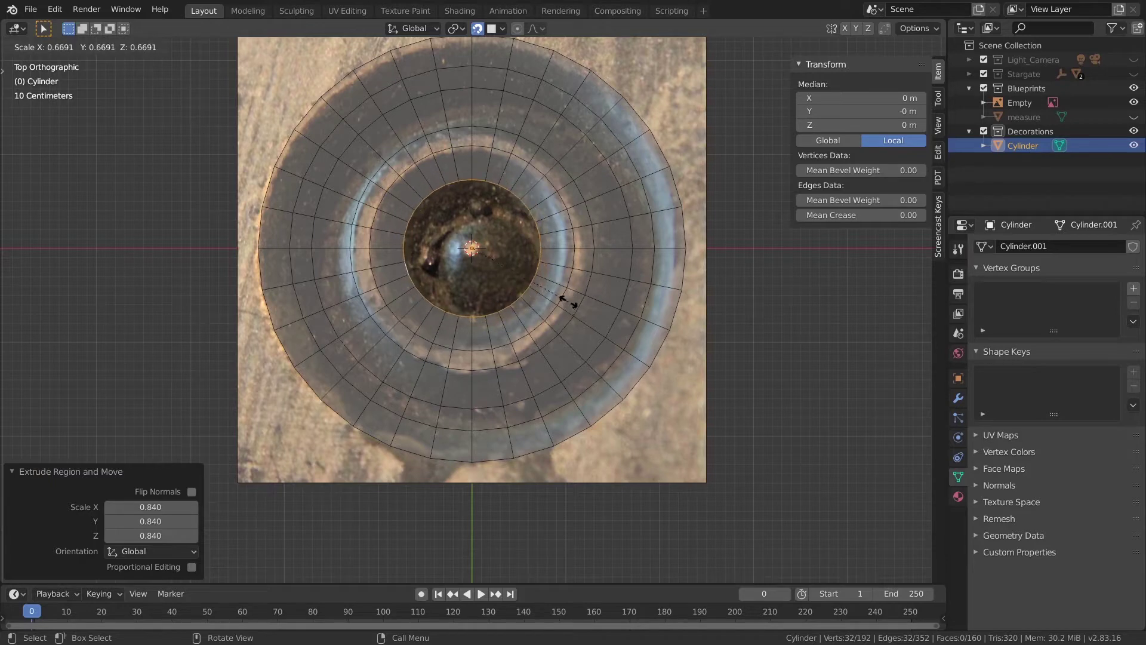
left_click(567, 302)
key("e")
key("s")
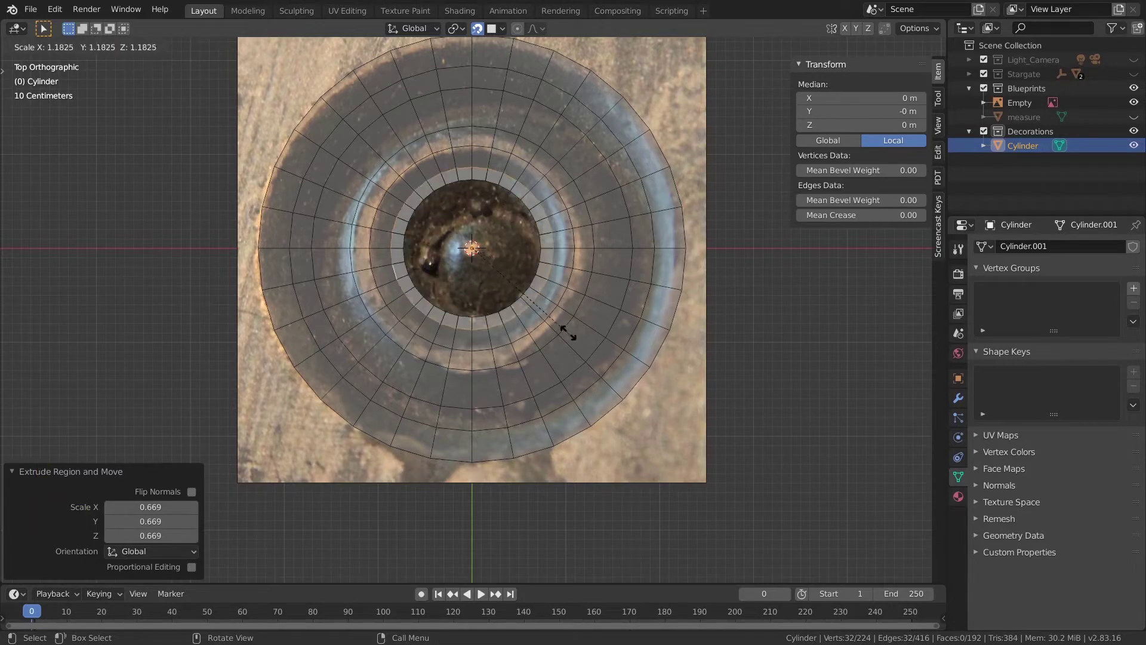
left_click(528, 283)
key("shift+e")
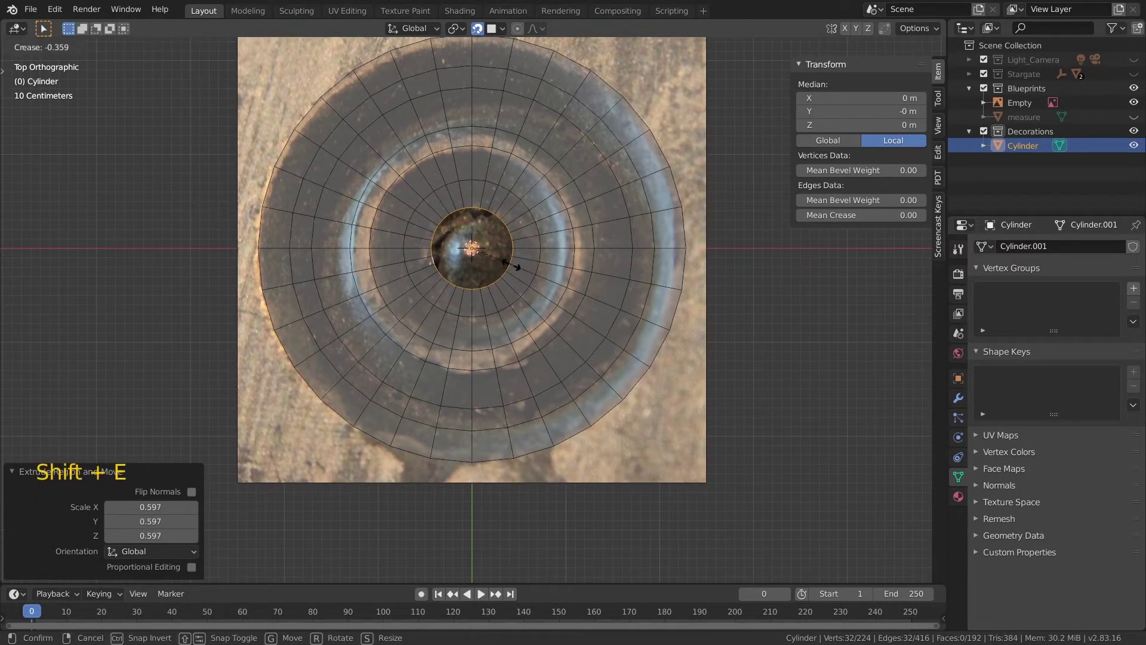
key("Escape")
key("shift+s")
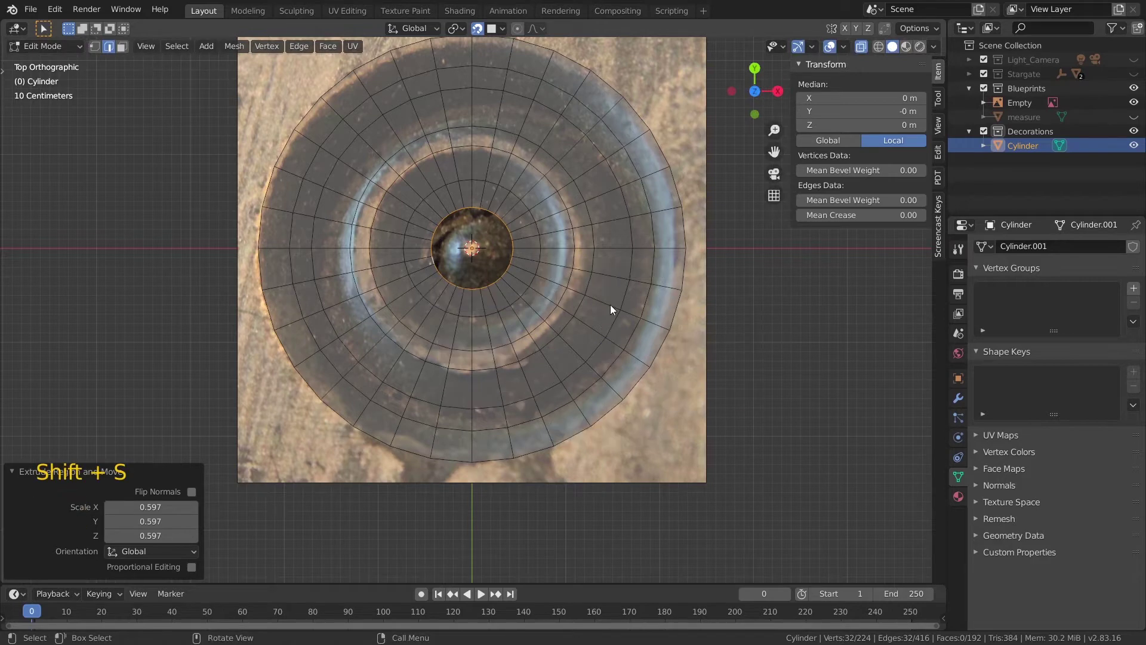
key("s")
right_click(589, 330)
- Extrude the innermost edge loop inward at a scale of 0.453 and merge its vertices at the center
key("e")
key("s")
left_click(533, 288)
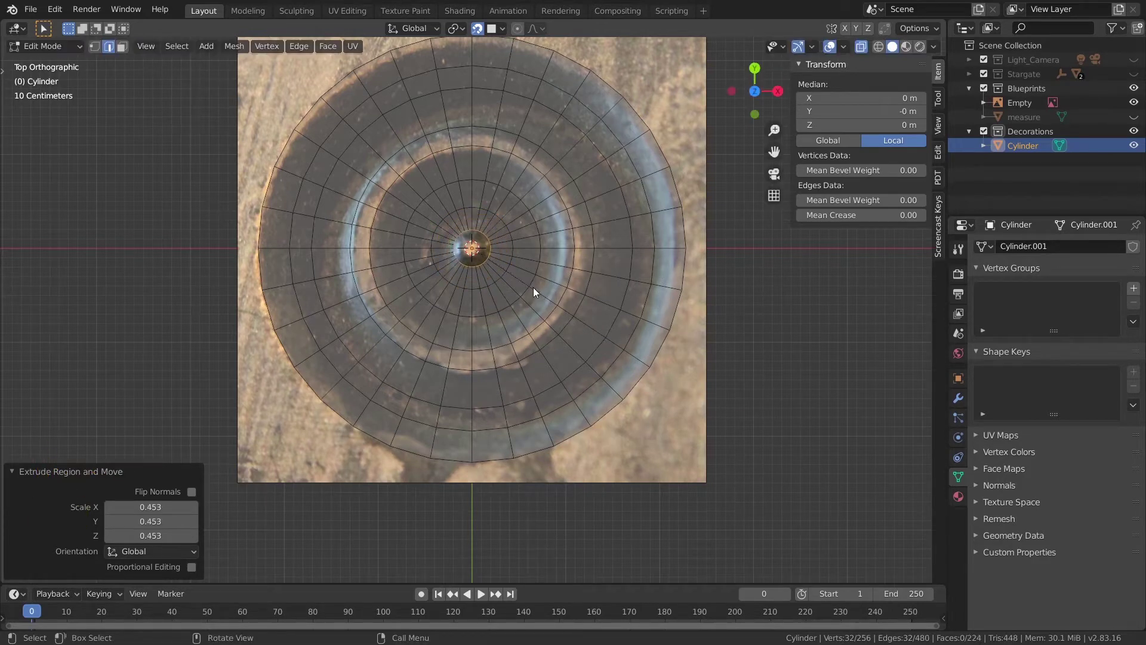
key("m")
left_click(522, 291)
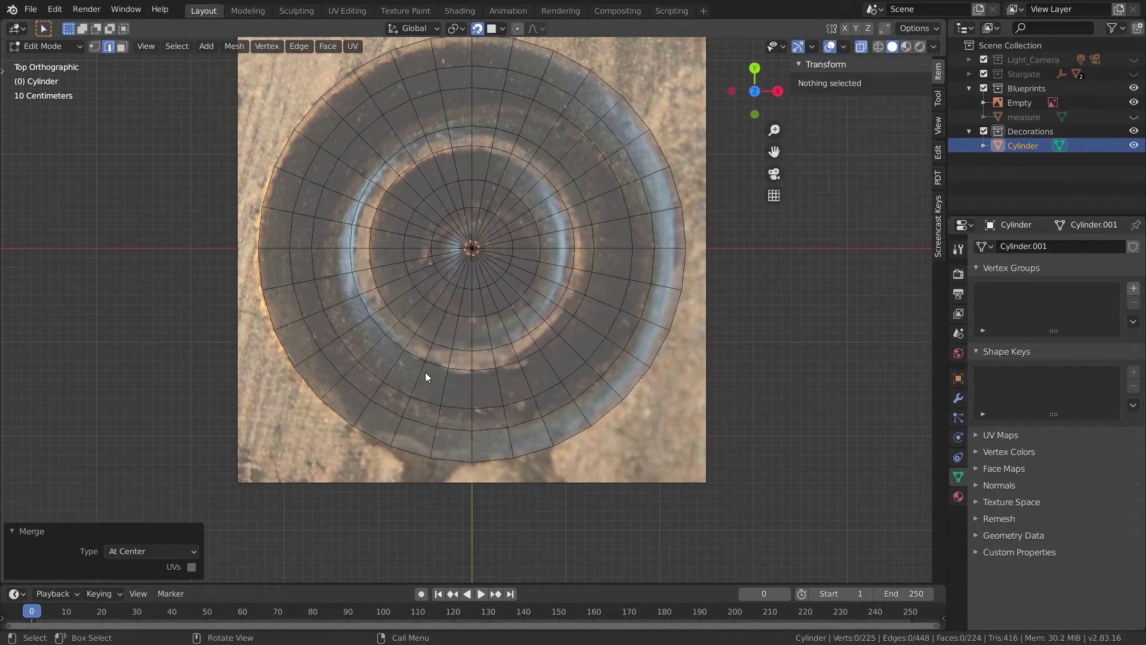
- Raise the two vertex loops of the middle ring together with the center vertex by 0.5 m along Z
key("1")
left_click(414, 336, "alt+shift")
left_click(405, 349, "alt+shift")
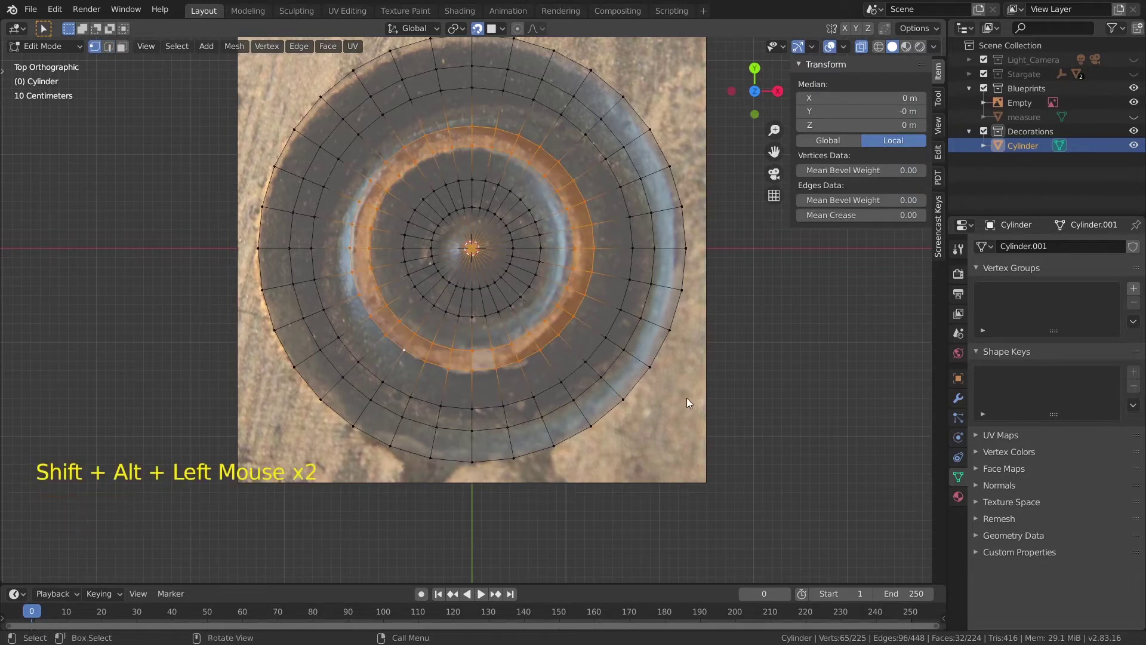
key("KP_7")
middle_click_drag(658, 382, 743, 332)
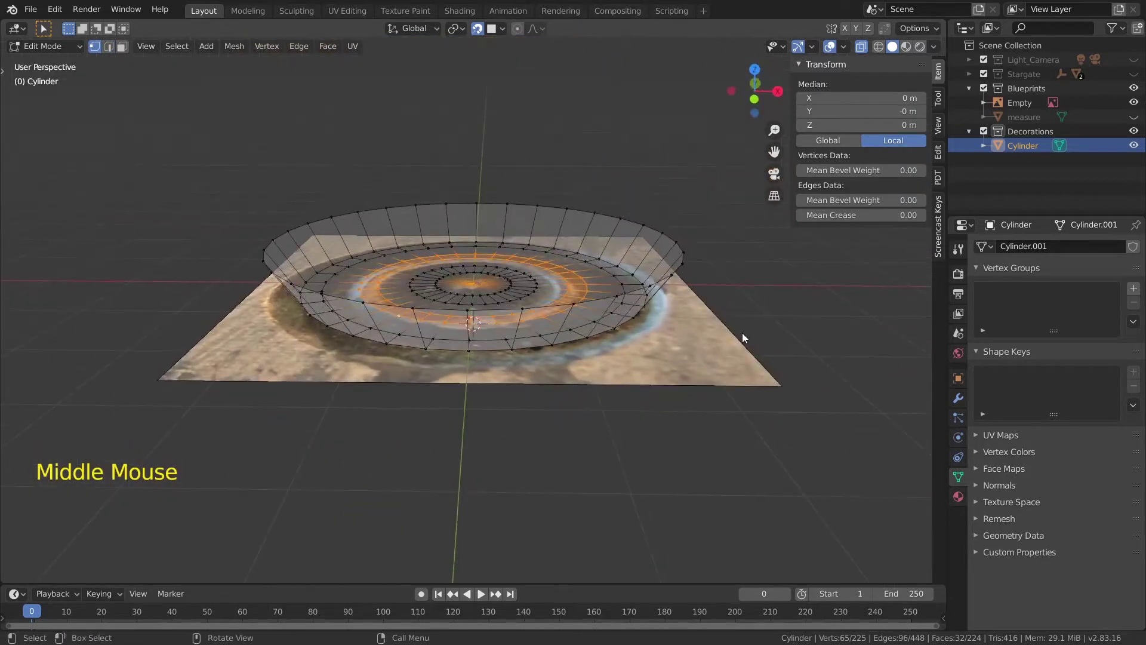
key("d")
key("z")
key("KP_Decimal")
key("KP_5")
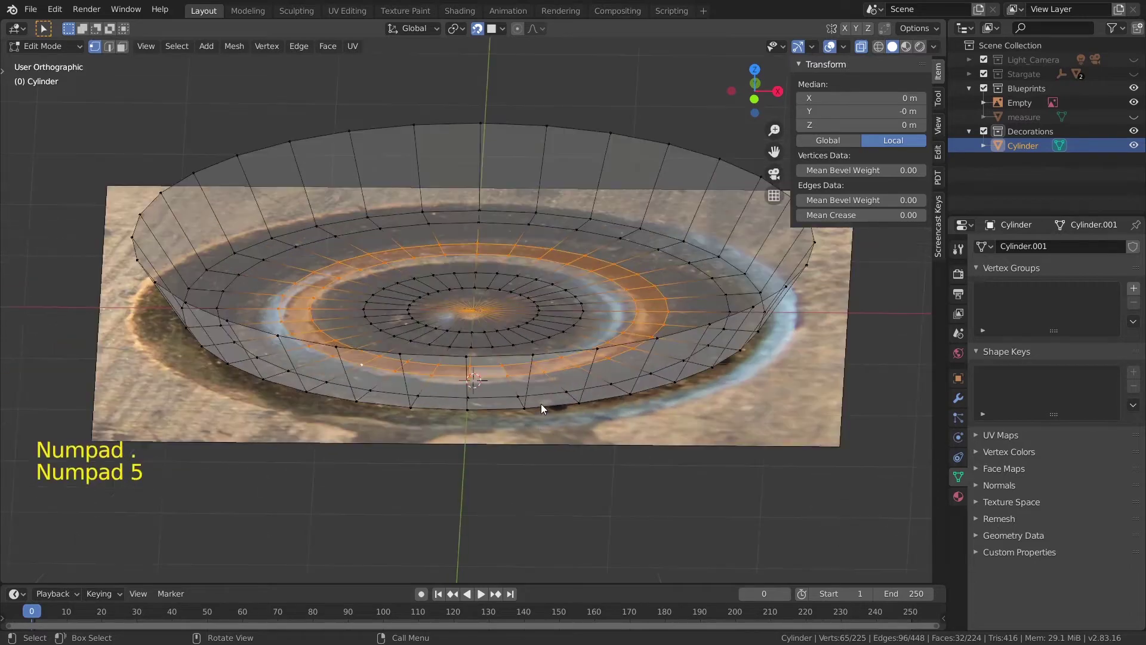
type("gz.5")
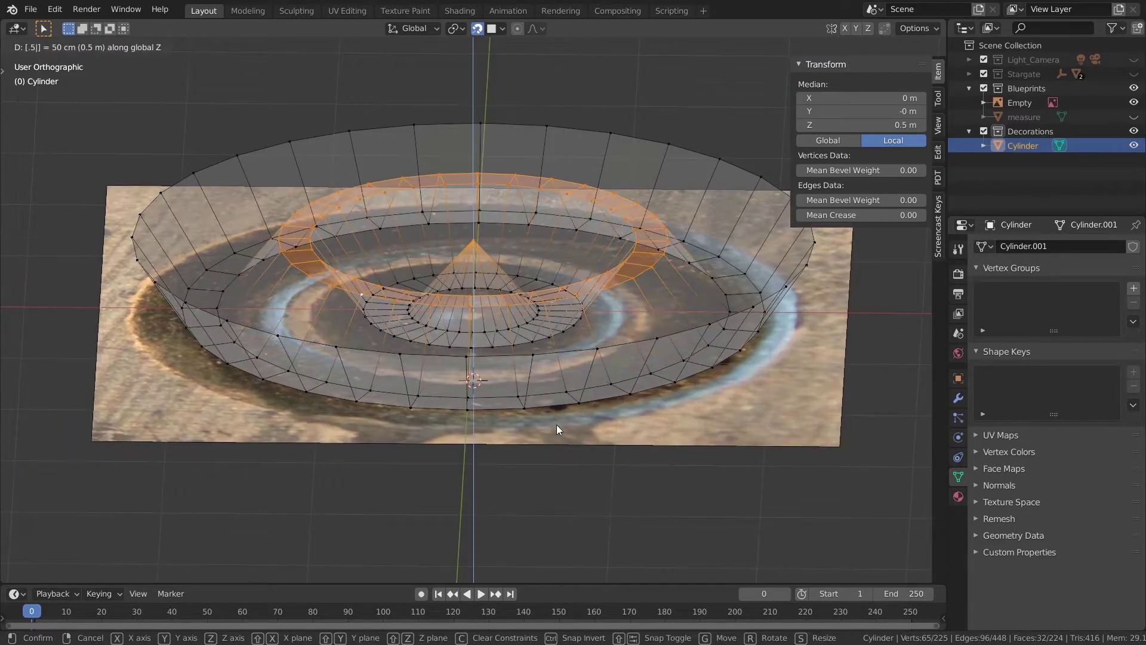
key("Return")
- Turn off X-ray display so the mesh is shown solid
key("KP_7")
left_click(831, 46)
scroll(536, 271, "down", 3)
middle_click_drag(567, 359, 510, 496)
left_click(509, 491, "alt+shift")
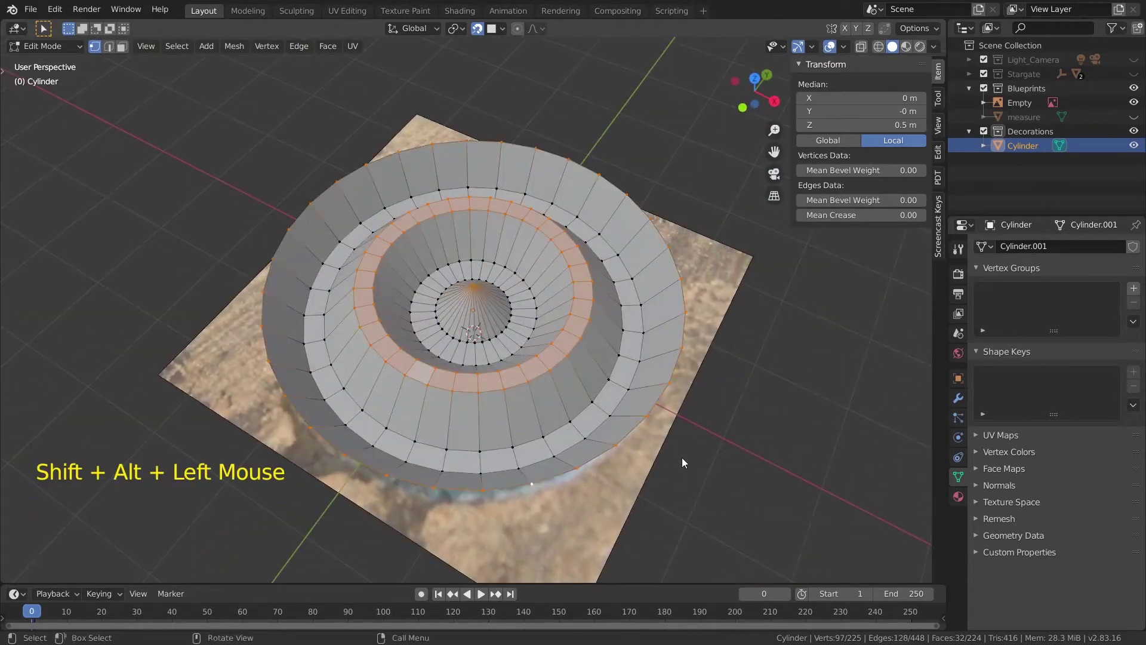
key("e")
key("shift+z")
right_click(693, 476)
key("ctrl+z")
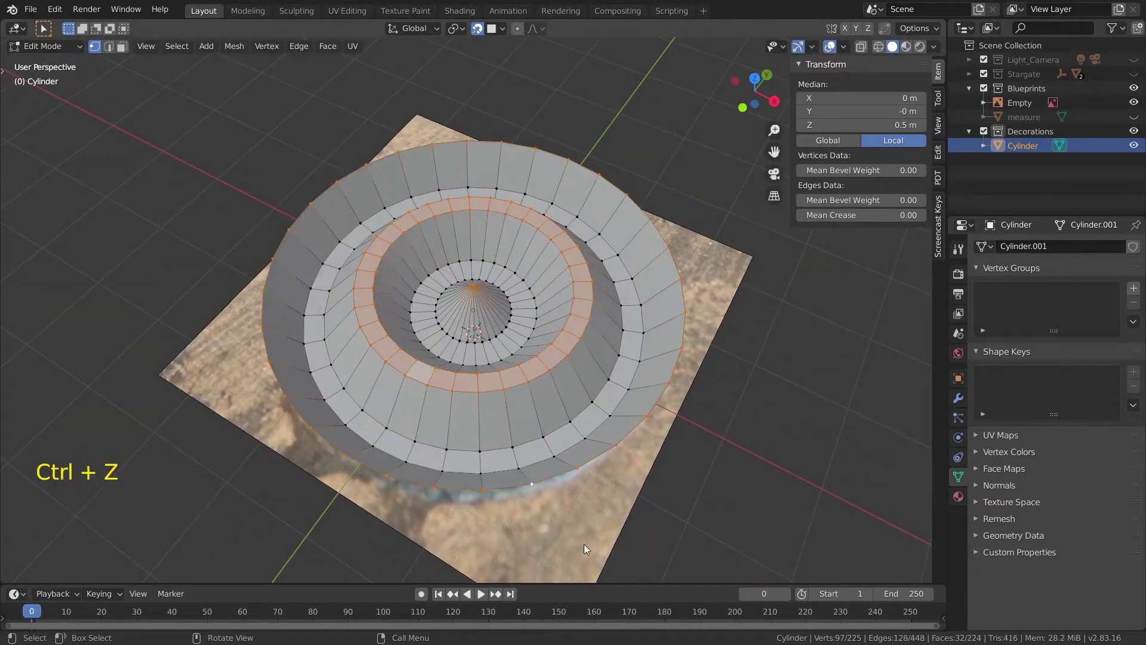
- Extrude the outer rim's edge loop horizontally outward at a scale of about 1.13, locking Z
left_click(545, 490)
left_click(540, 485, "alt+shift")
left_click(518, 471)
left_click(565, 510, "alt+shift")
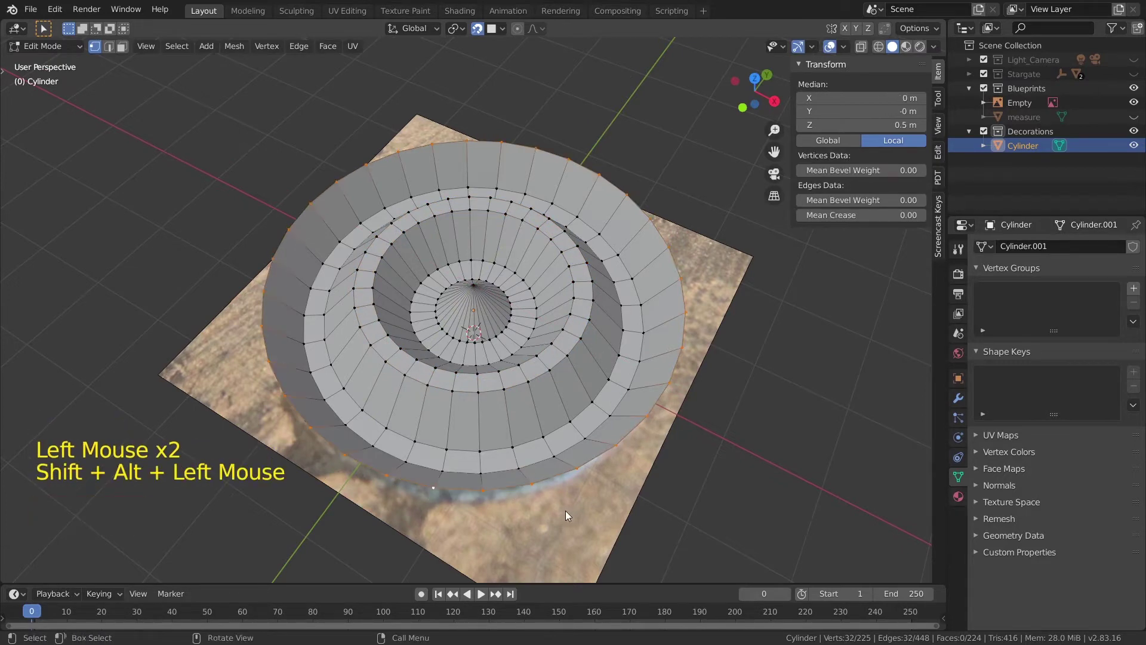
key("e")
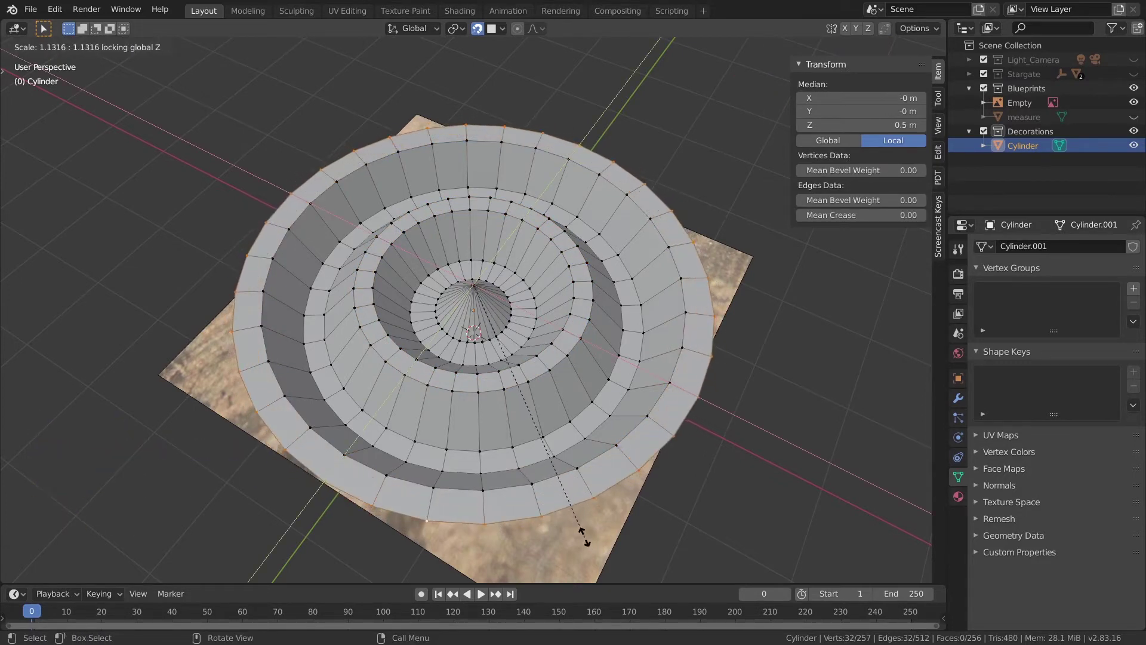
left_click(586, 536)
- Delete the faces of the small cone at the center of the mesh
middle_click_drag(586, 535, 497, 322)
scroll(490, 287, "up", 5)
key("3")
key("c")
left_click(478, 262)
right_click(517, 296)
key("x")
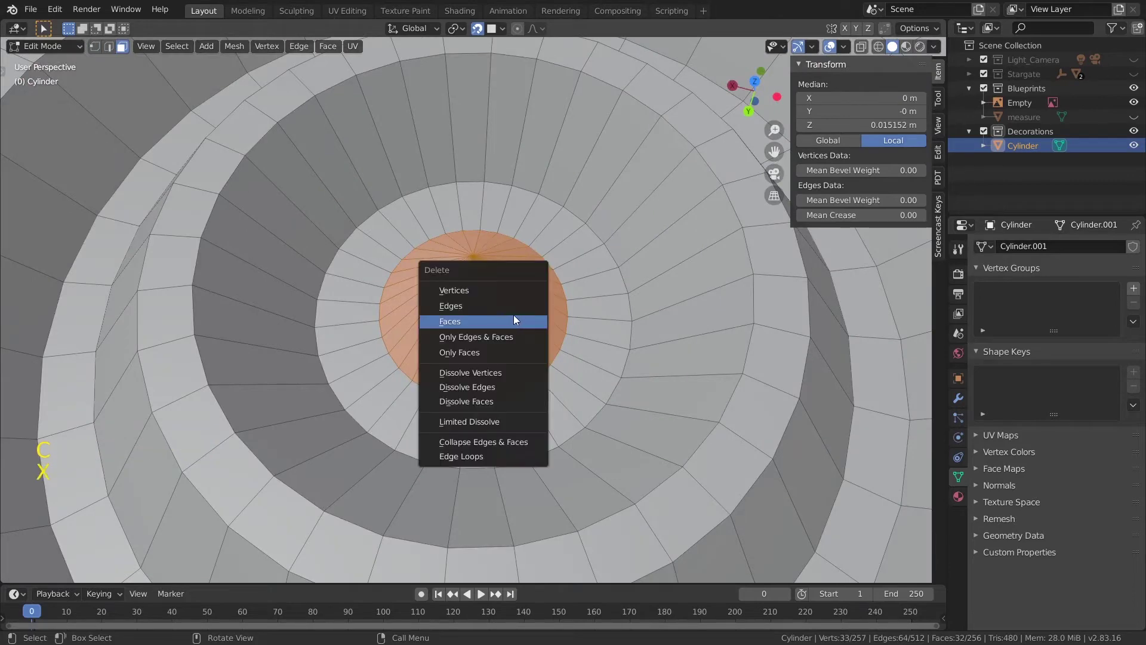
left_click(514, 314)
- Extrude the central hole's edge loop upward about 0.27 m along Z and scale it to 0.758
key("2")
left_click(418, 388, "alt+shift")
middle_click_drag(418, 388, 516, 342)
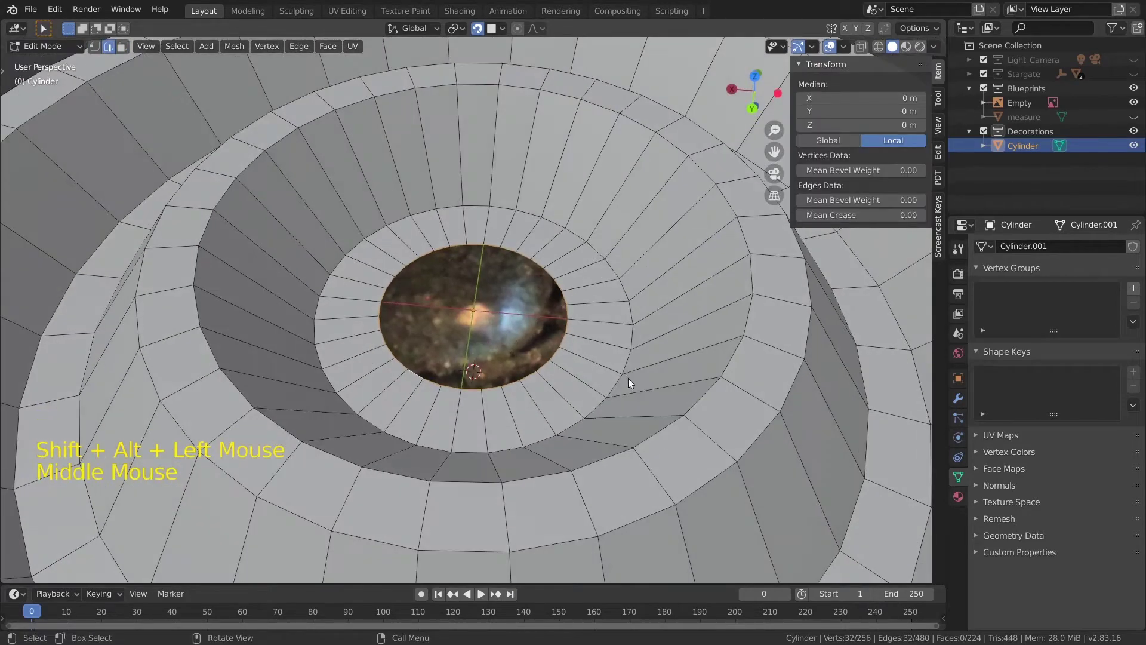
key("e")
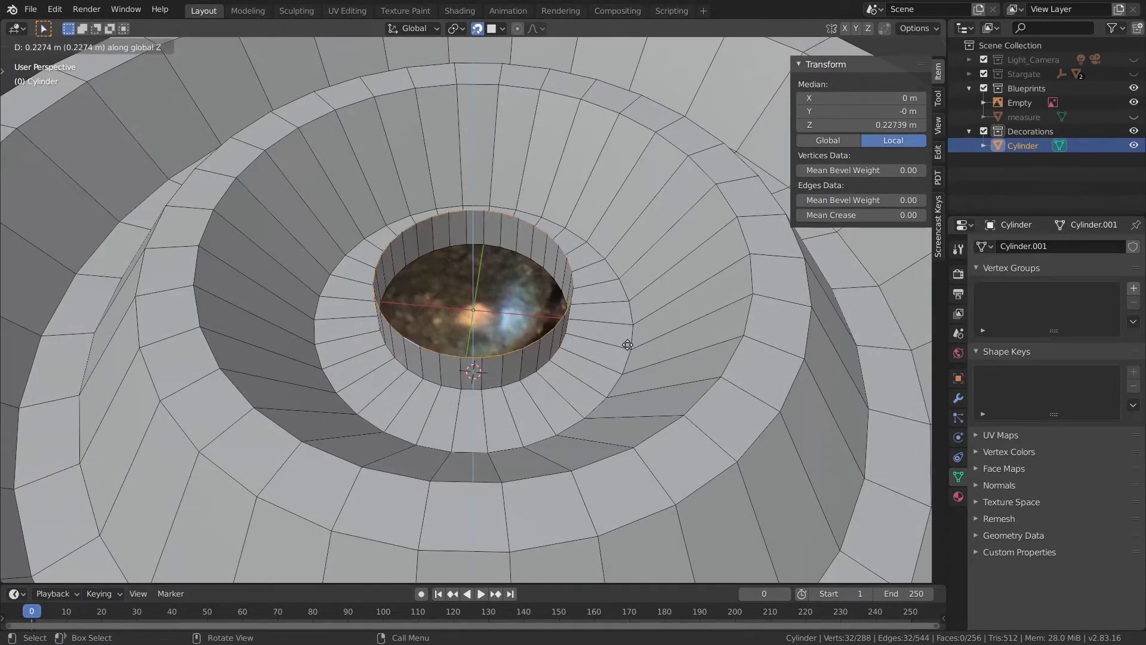
left_click(628, 345)
middle_click_drag(622, 330, 744, 420)
key("s")
left_click(680, 378)
- Extrude the knob's upper edge loop inward and raise the new loop about 0.1 m along Z
key("e")
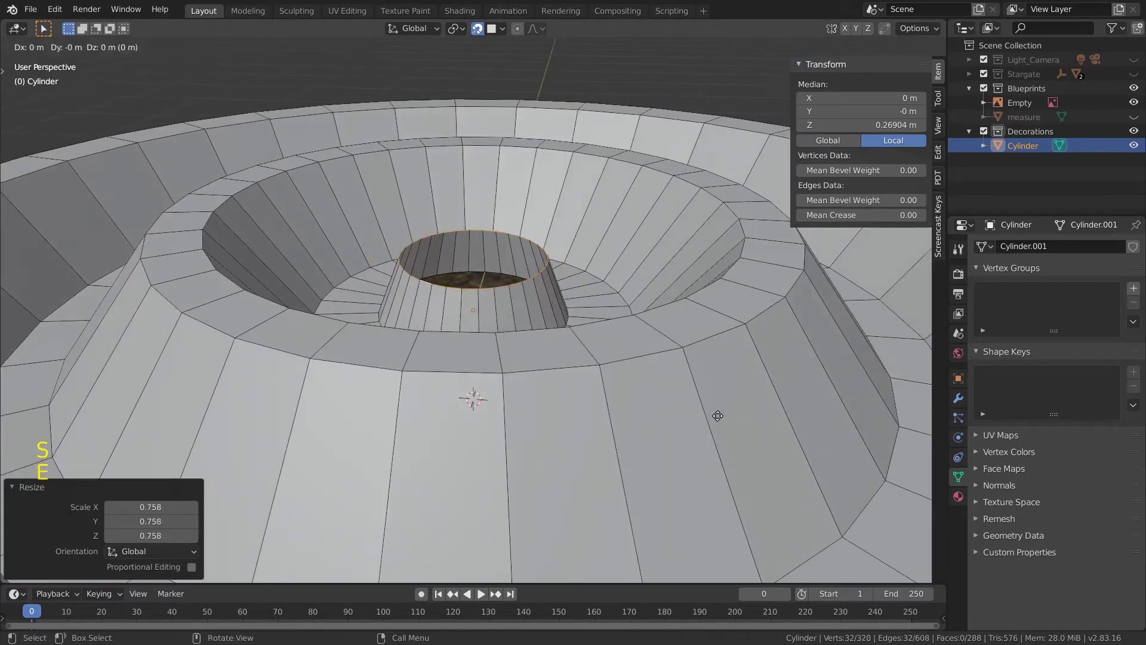
left_click(663, 378)
key("g")
key("z")
left_click(650, 359)
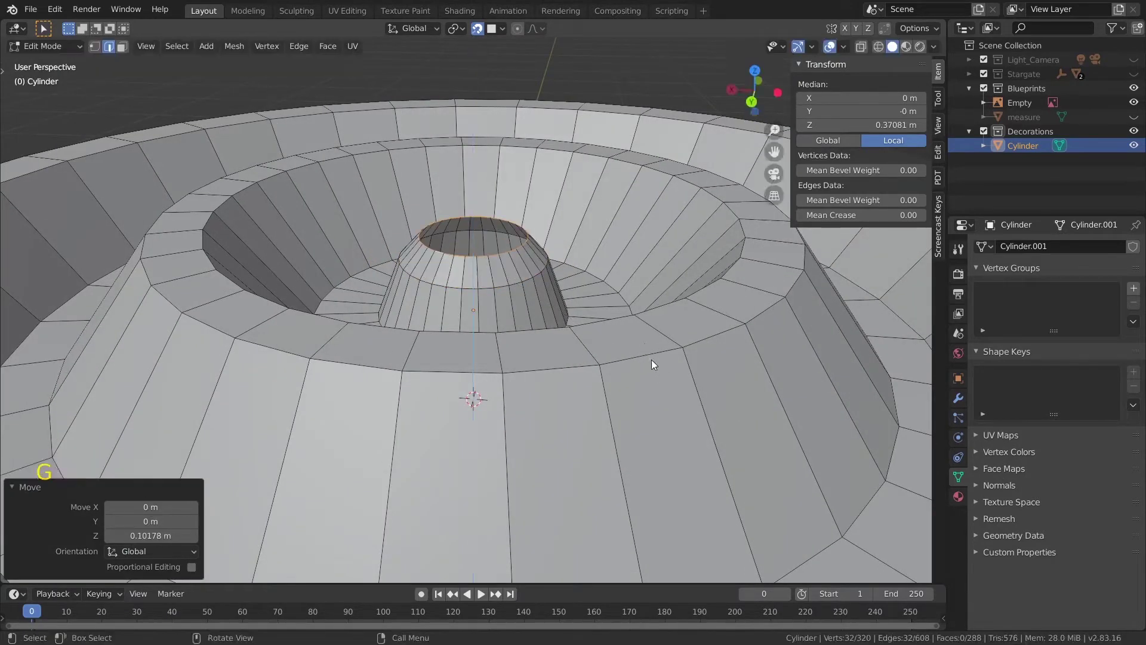
- Extrude the knob's top edge loop again and scale it inward to 0.572
middle_click_drag(650, 360, 626, 364)
key("e")
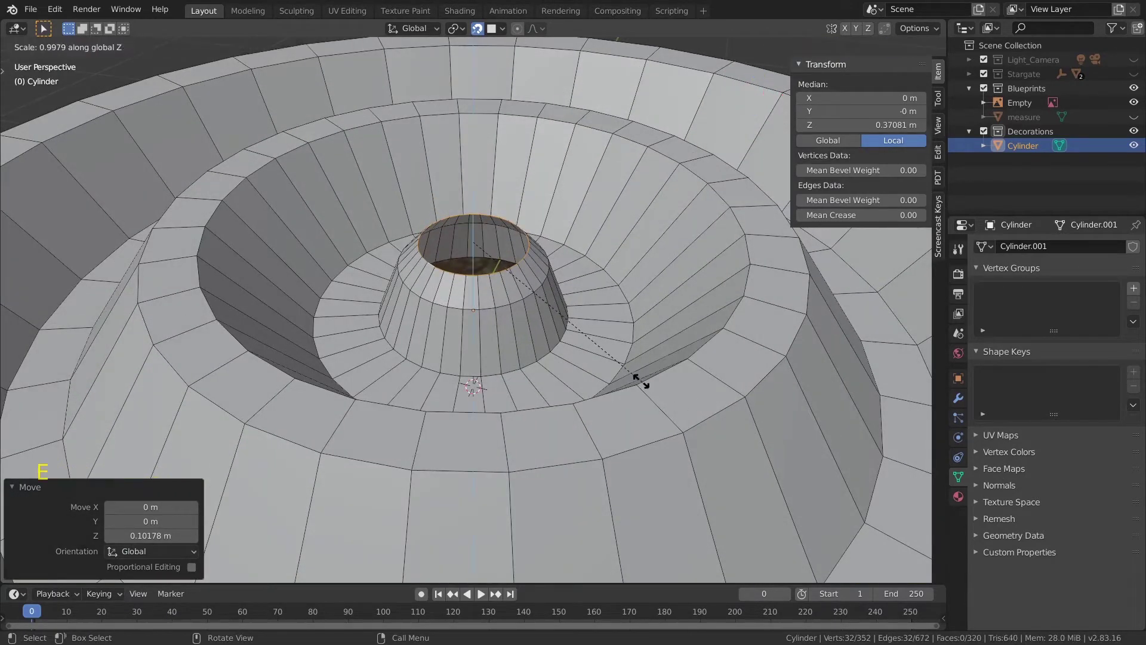
key("s")
left_click(573, 340)
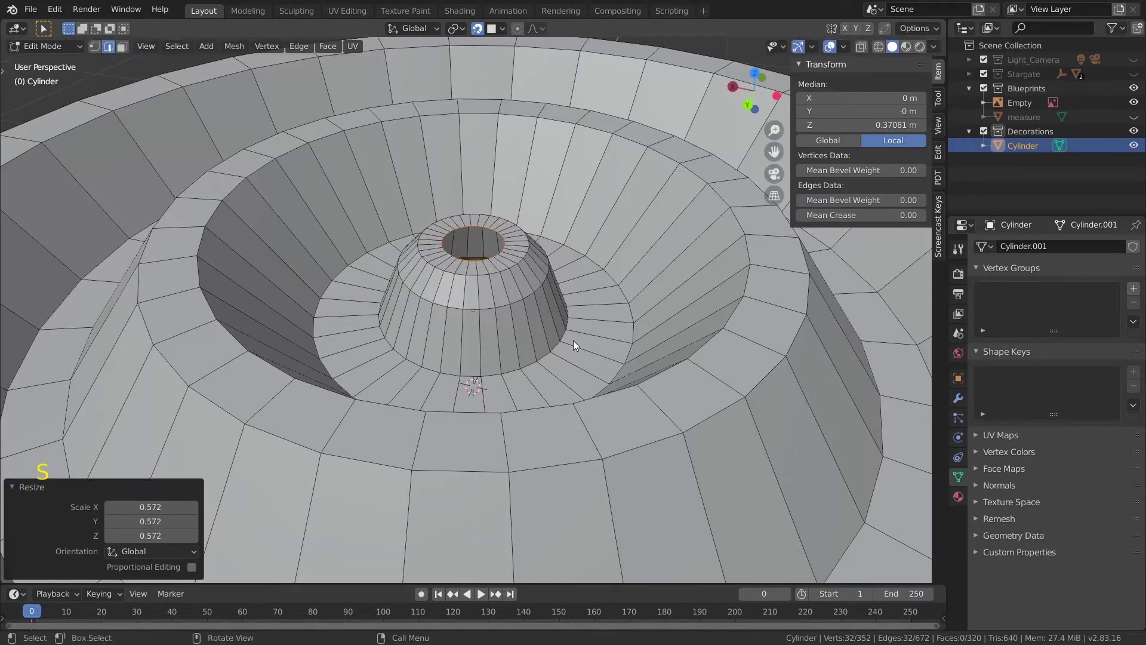
- Set the top edge loop's Z position to 0.5 m and scale the loop to 0.432
key("g")
key("z")
key("Escape")
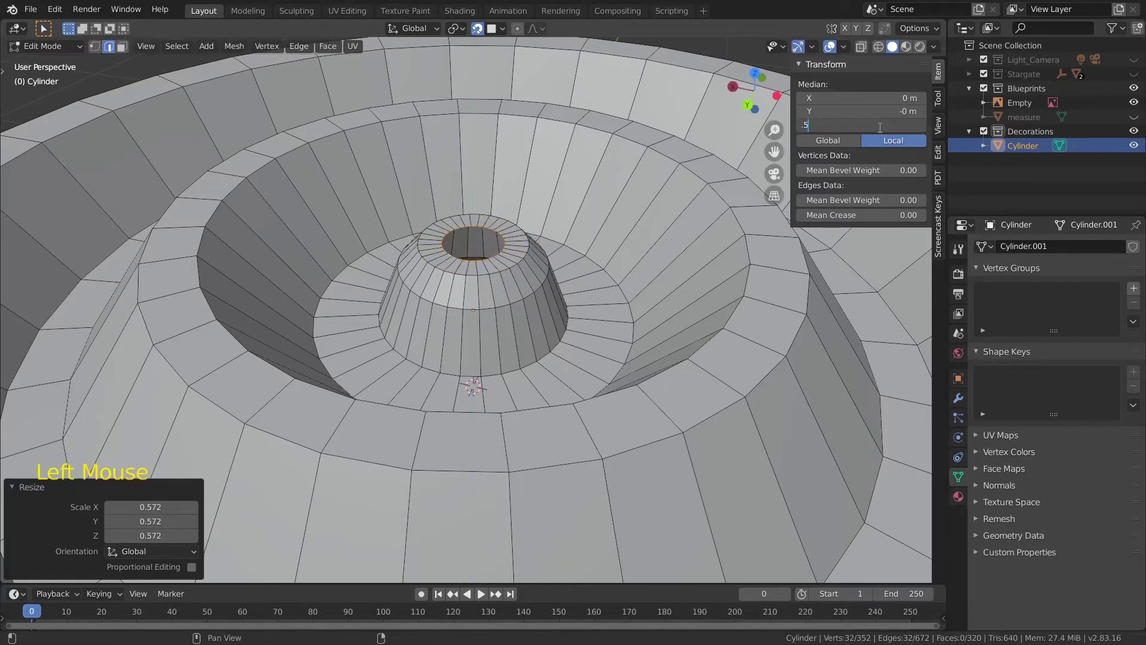
key("Return")
middle_click_drag(529, 279, 530, 251)
key("s")
left_click(668, 357)
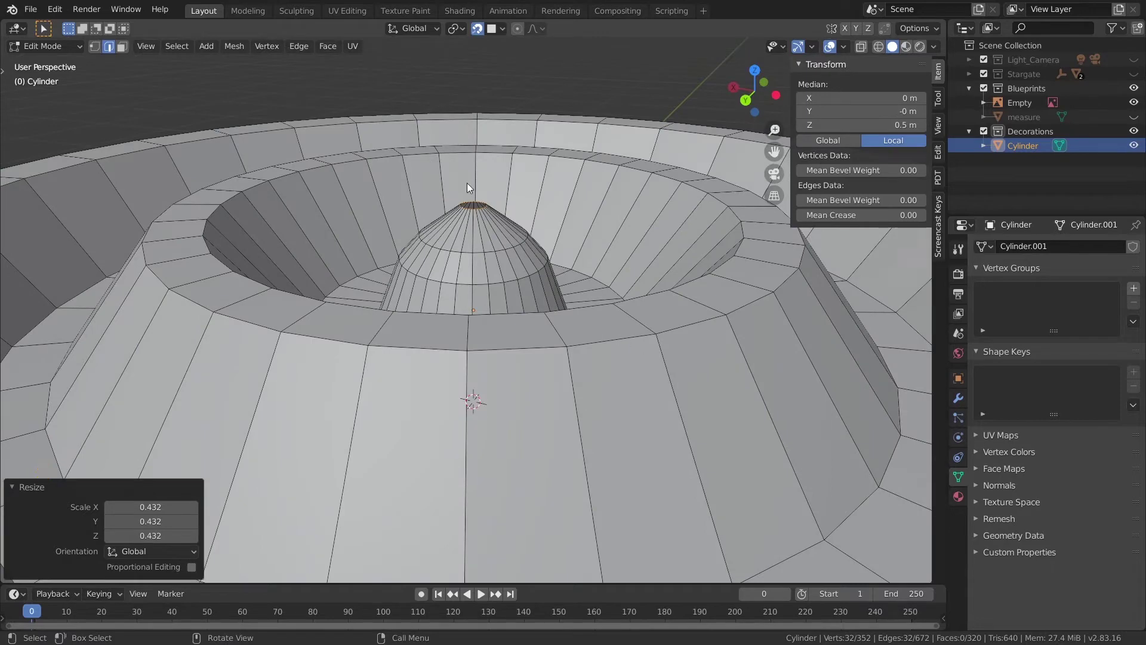
- Add a horizontal loop cut through the lowest band of the central dome
middle_click_drag(467, 182, 478, 221)
scroll(480, 239, "up", 3)
middle_click_drag(486, 280, 476, 203)
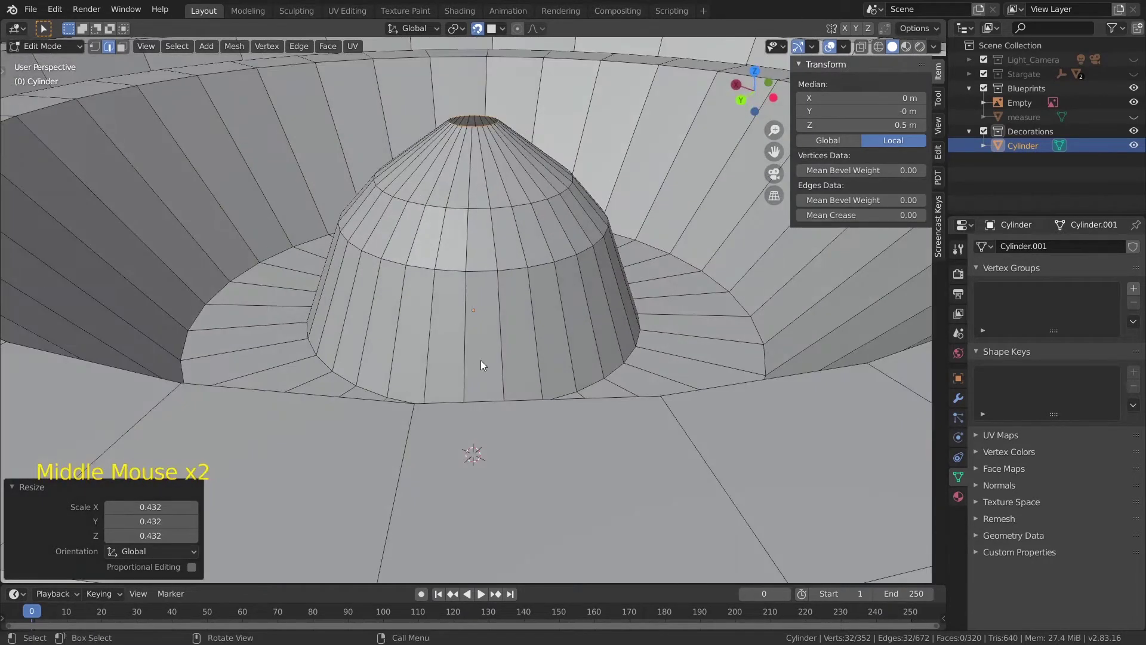
key("ctrl+r")
left_click(483, 366)
left_click(464, 195)
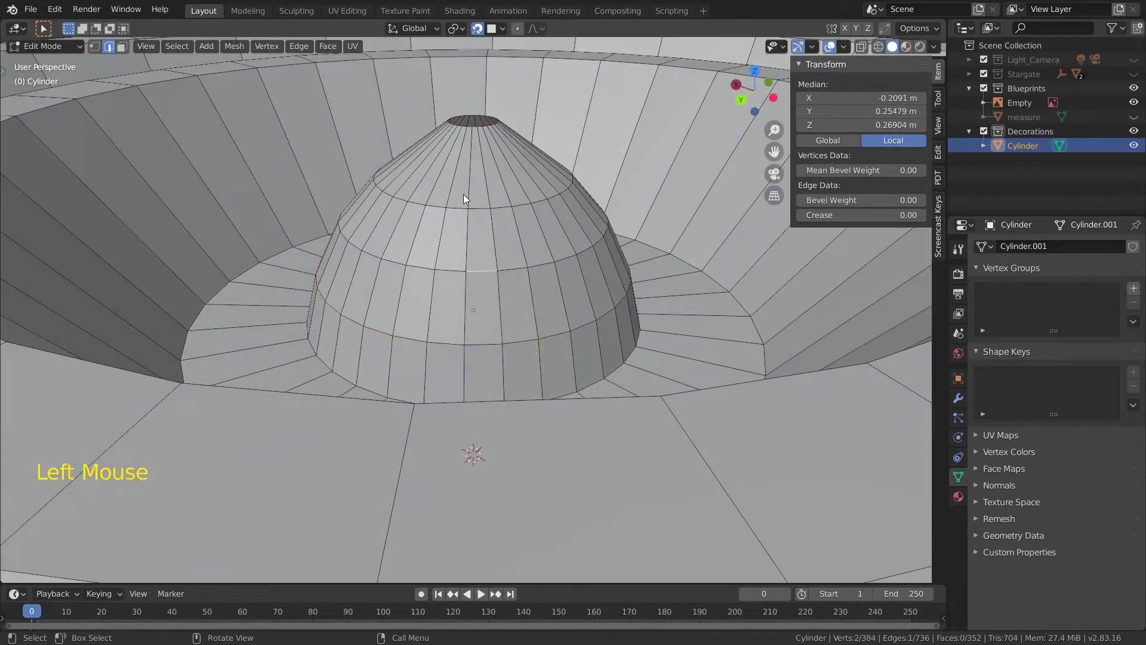
- Add a loop cut in the band just below the dome's top opening and adjust its position to round the profile
key("ctrl+r")
left_click(487, 175)
left_click(487, 175)
key("s")
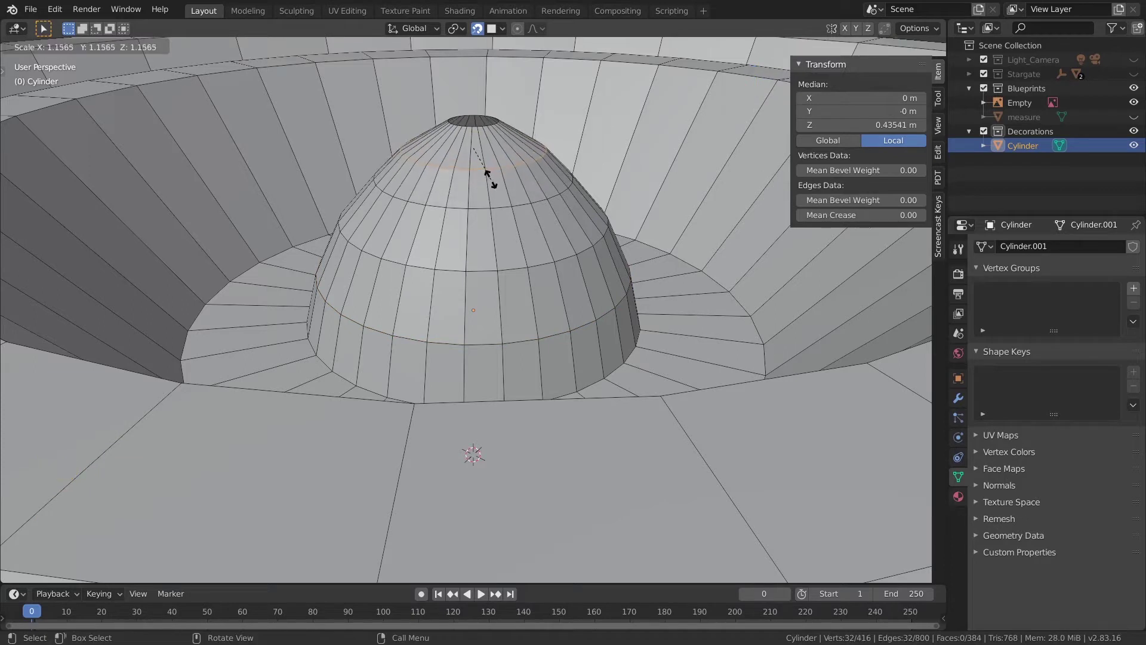
key("g")
key("g")
left_click(492, 171)
- Select the second edge loop below the dome's top opening and scale it to about 1.03
left_click(477, 209, "alt+shift")
left_click(509, 217)
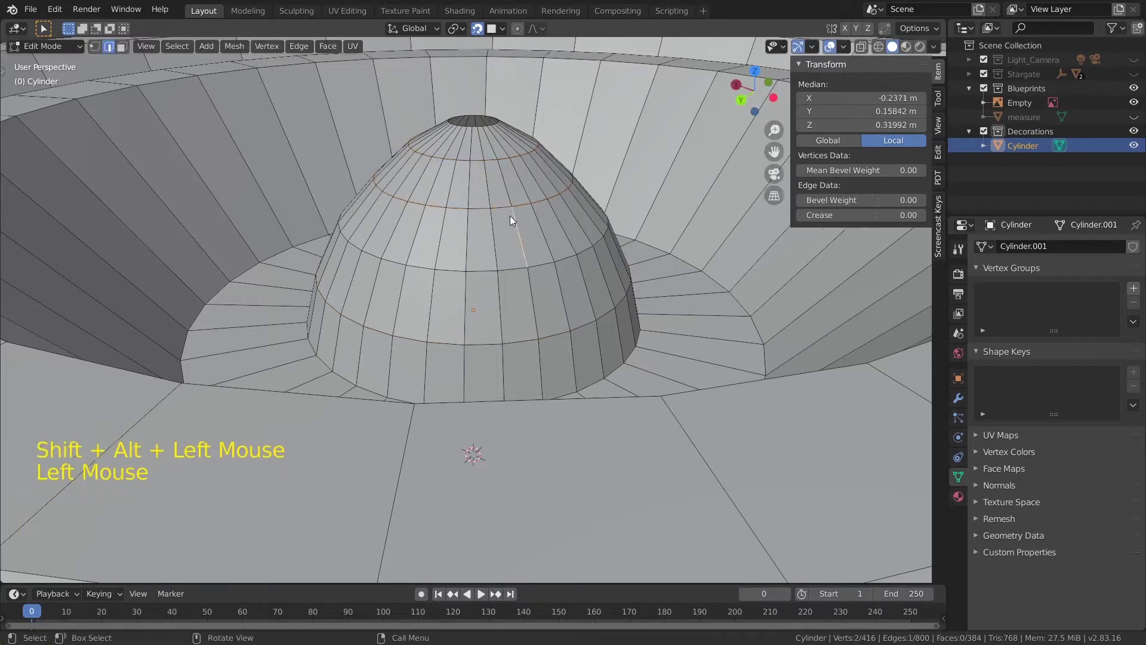
left_click(519, 213, "alt+shift")
double_click(503, 207)
left_click(523, 205, "alt+shift")
key("s")
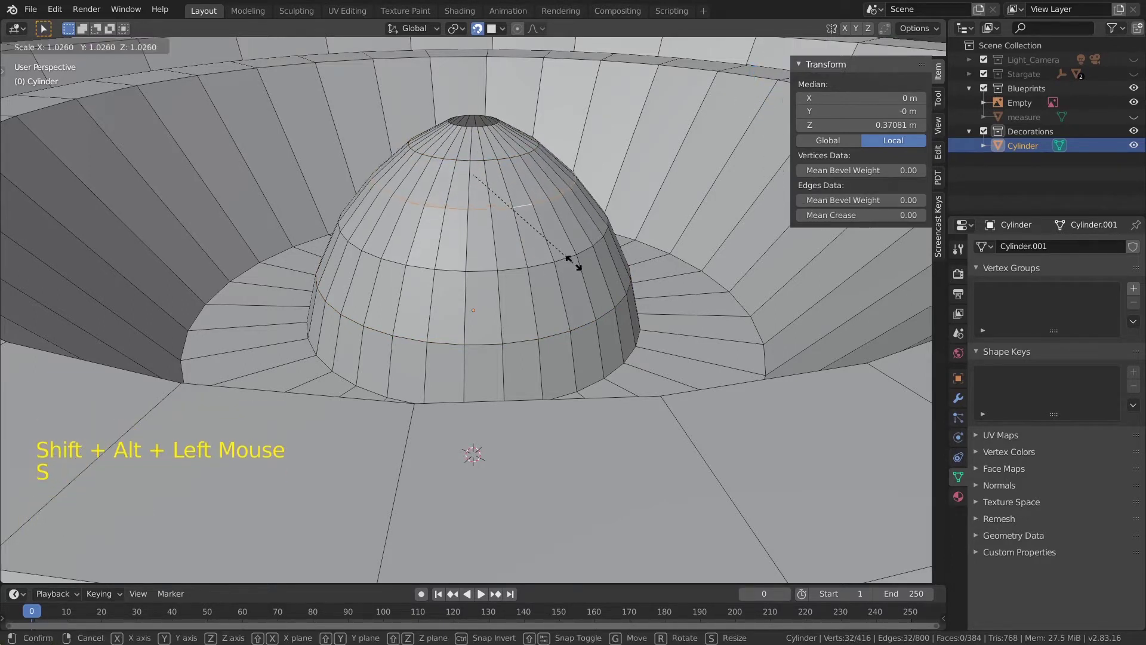
left_click(575, 264)
- Select the edge loop around the dome's top opening and merge it at its center to close the hole
scroll(481, 184, "up", 2)
middle_click_drag(502, 129, 496, 297)
left_click(507, 298)
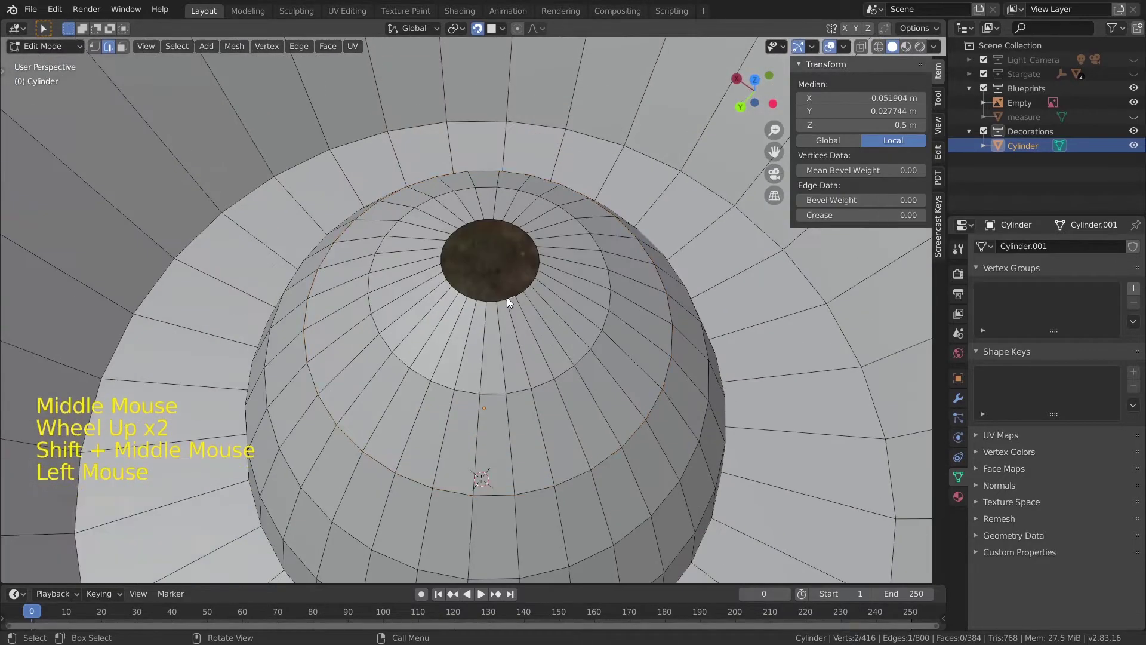
left_click(499, 299, "alt+shift")
key("m")
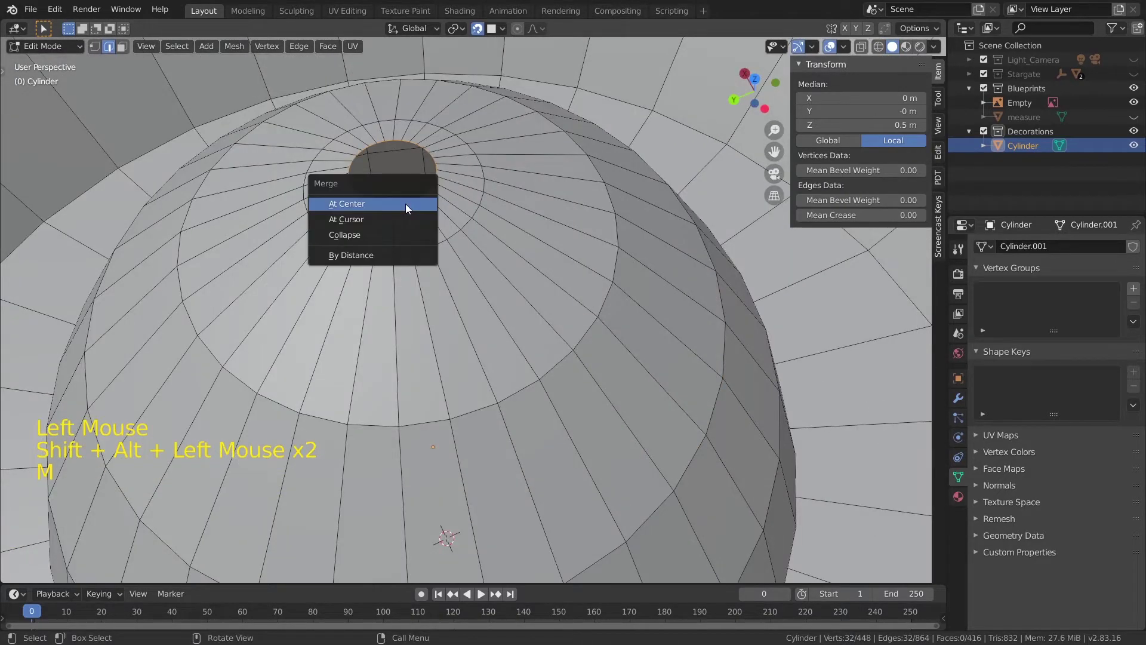
left_click(406, 203)
middle_click_drag(399, 185, 403, 215)
middle_click_drag(402, 215, 471, 349)
- Shade the finished cylinder smooth in Object Mode and enable Auto Smooth in its normals
key("Tab")
scroll(460, 456, "down", 4)
scroll(492, 342, "up", 3)
scroll(471, 349, "down", 12)
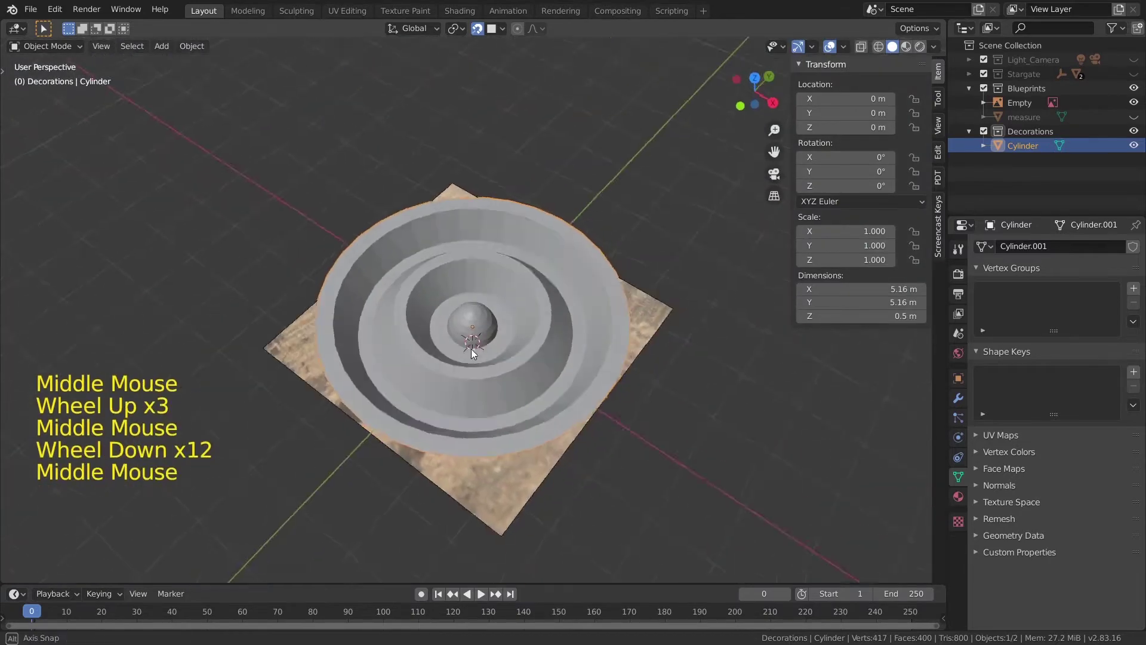
scroll(421, 238, "up", 4)
left_click(192, 46)
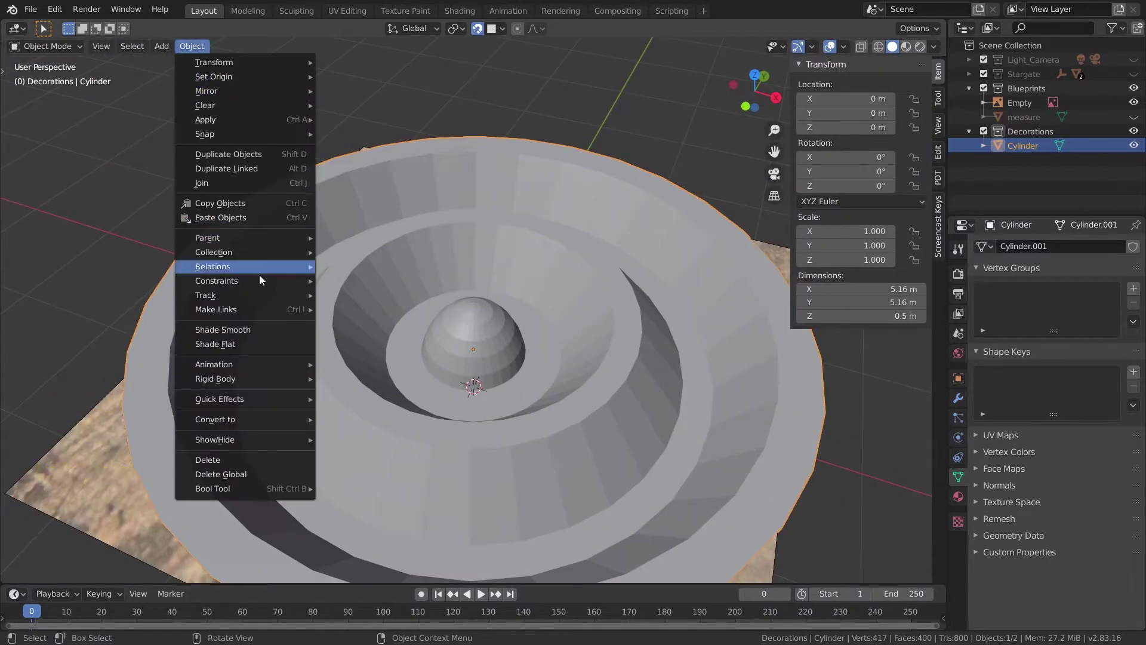
left_click(223, 329)
left_click(996, 485)
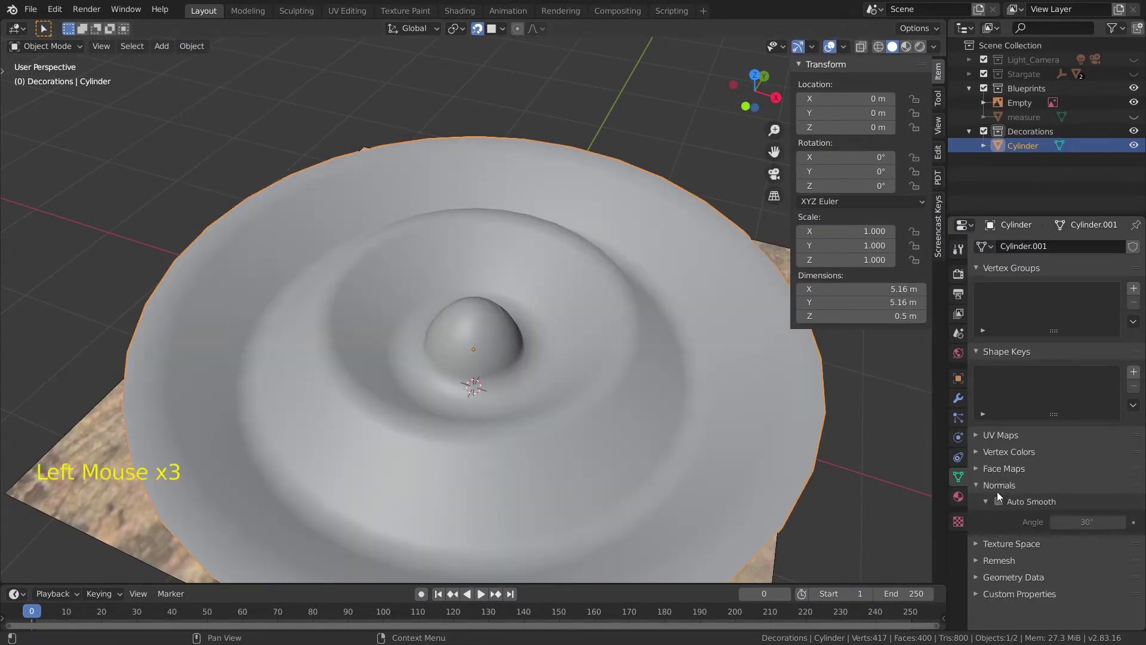
left_click(998, 501)
mouse_move(609, 464)
middle_mouse_down()
mouse_move(371, 356)
mouse_move(696, 402)
mouse_move(570, 415)
middle_mouse_up()
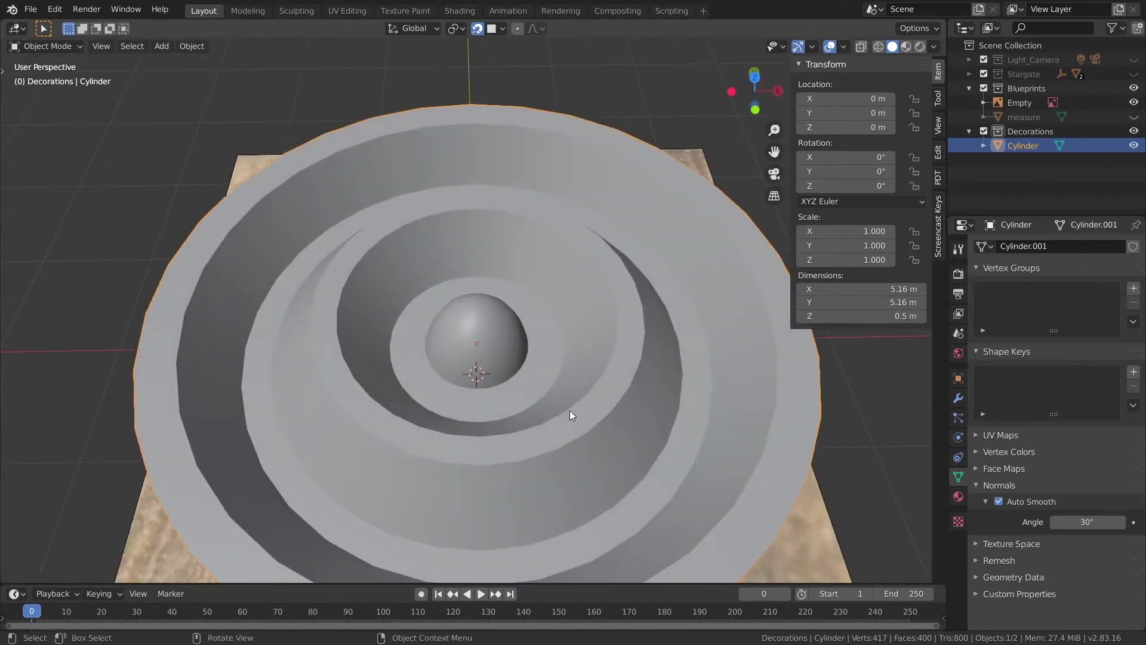
- Toggle the cylinder's visibility to compare it with the reference image beneath
left_click(1133, 145)
left_click(1133, 145)
left_click(1133, 145)
left_click(1132, 145)
scroll(557, 261, "down", 4)
middle_click_drag(557, 260, 603, 286)
key("Tab")
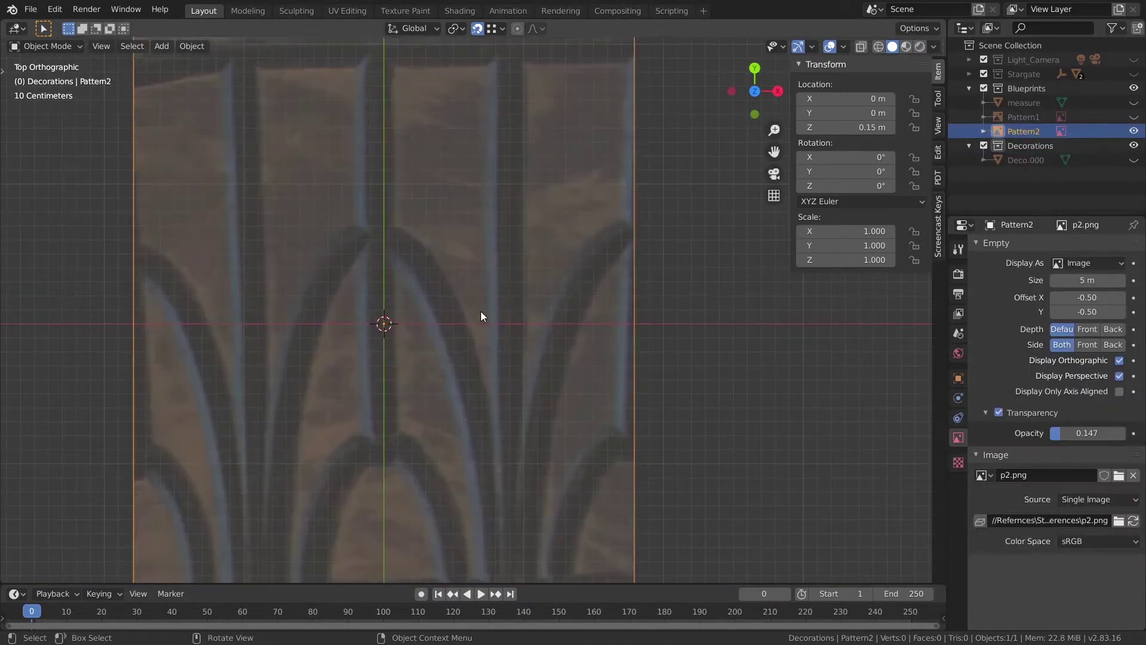
- Add a Bezier curve over the Pattern2 reference image and enter Edit Mode on it
scroll(482, 317, "down", 1)
middle_click_drag(481, 311, 511, 324)
scroll(483, 317, "down", 2)
scroll(482, 317, "up", 1)
key("shift+a")
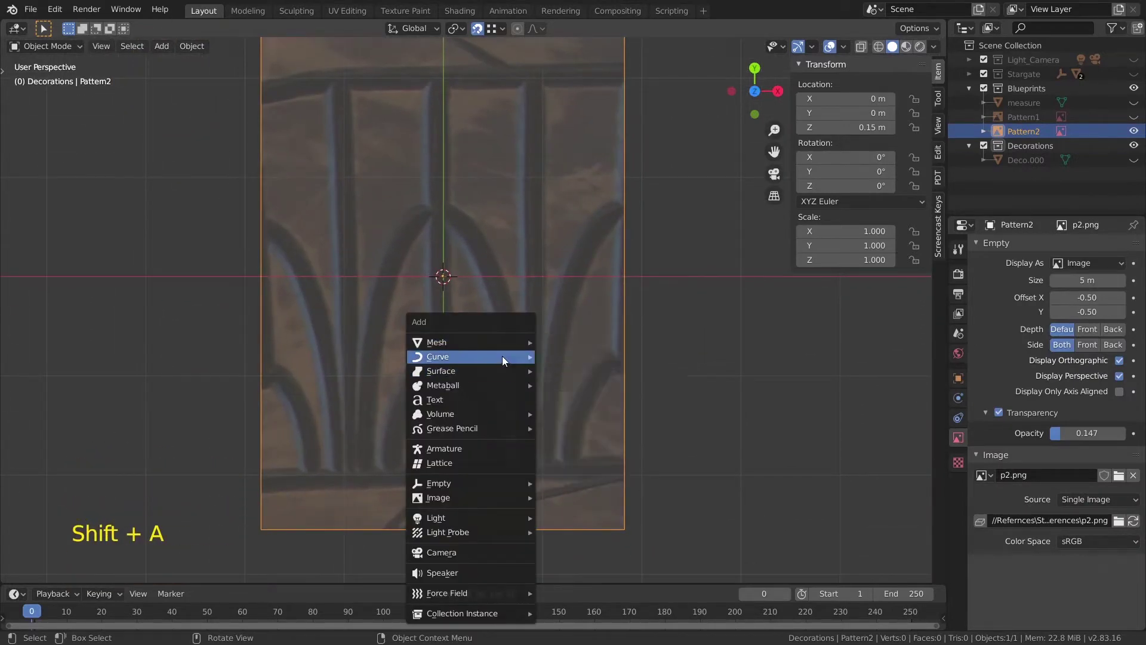
mouse_move(503, 356)
left_click(579, 354)
key("Tab")
- Move the curve's end point to the small arch's foot at about X 0.52 m, Y -1.88 m and turn its handle vertical
left_click(549, 358)
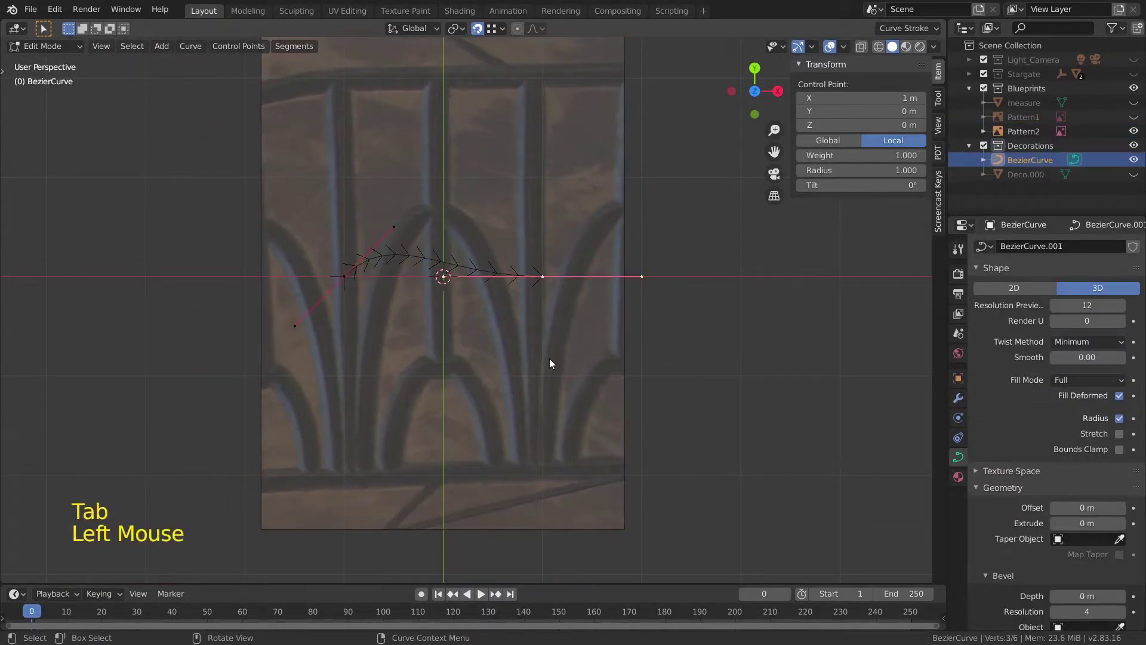
key("g")
left_click(500, 550)
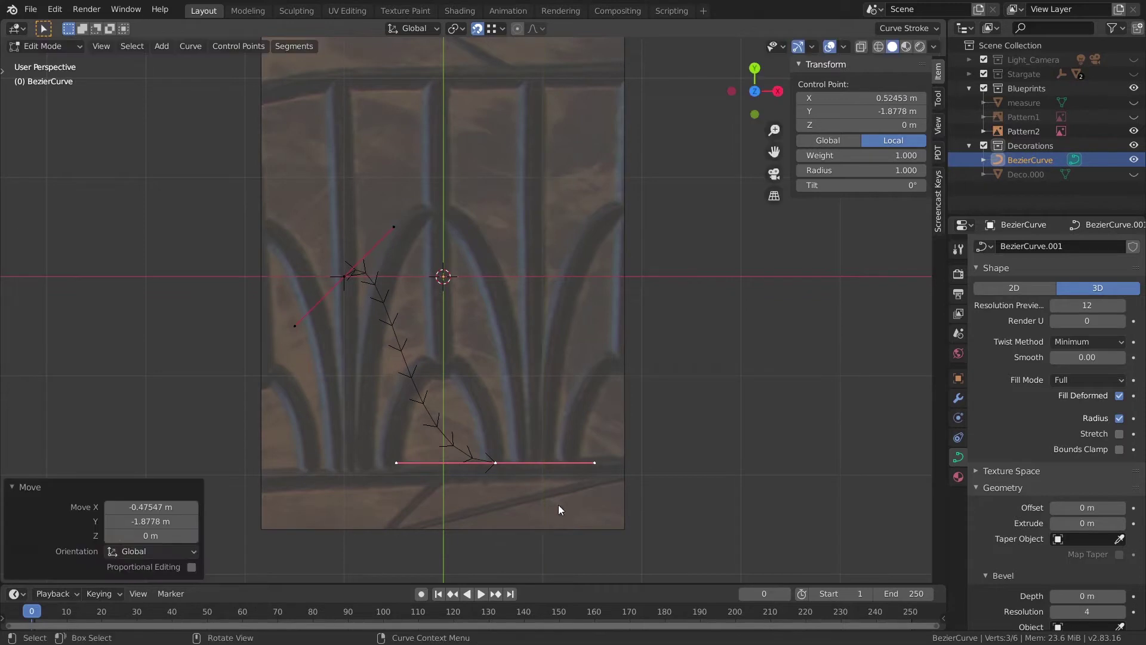
left_click(593, 466)
key("g")
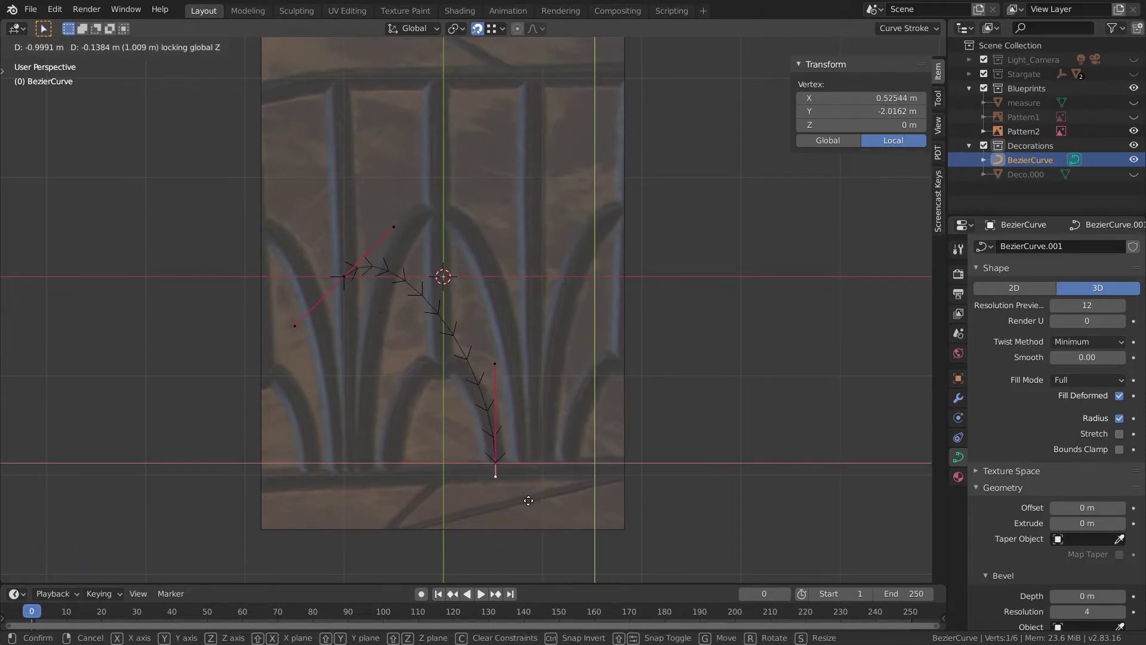
left_click(528, 500)
- Move the curve's start point to the small arch's apex at about X 0, Y -0.9 m and level and shorten its handle
left_click(344, 277)
key("g")
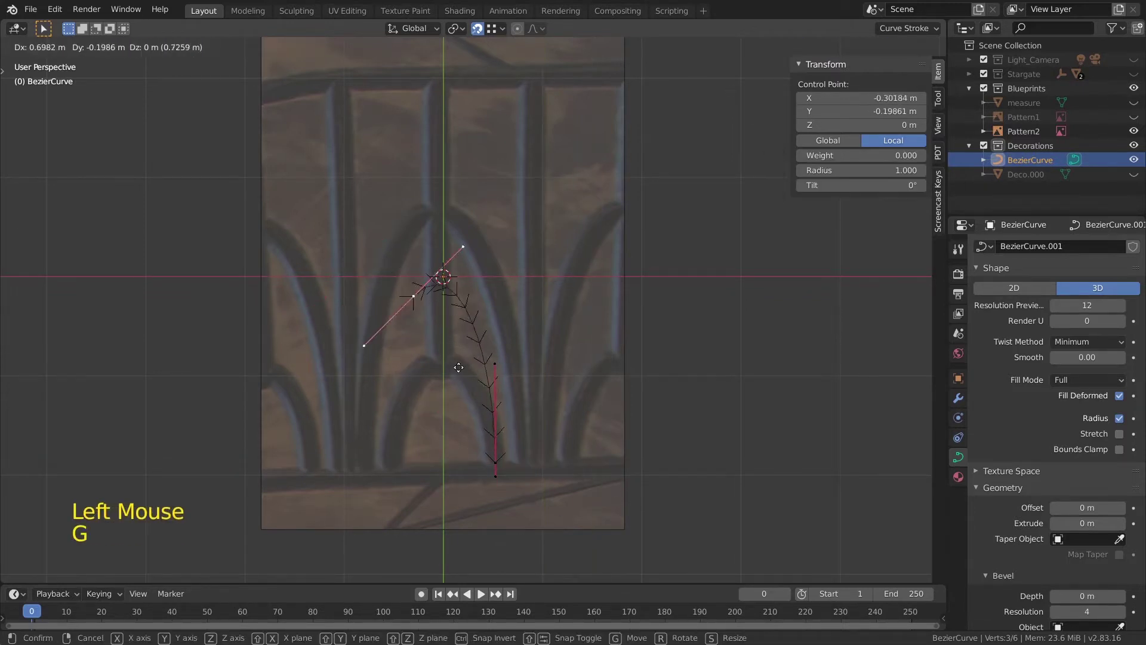
left_click(483, 422)
left_click(493, 317)
key("g")
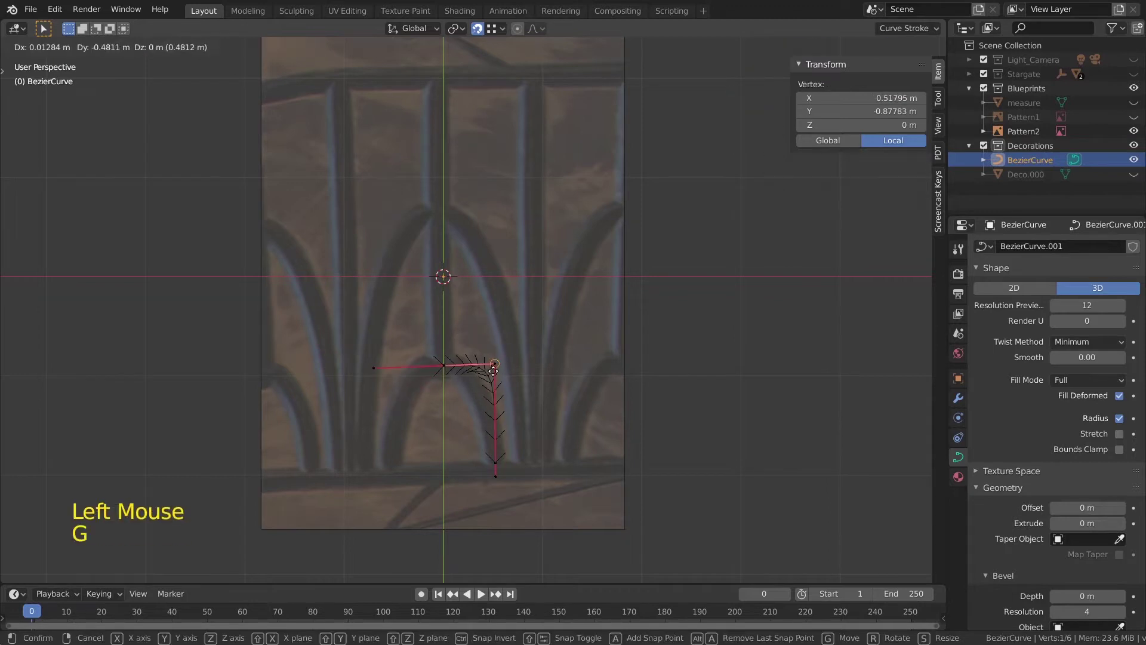
left_click(466, 383)
- Tilt the foot point's upper handle inward along the small arch and subdivide the segment between the two control points
scroll(489, 448, "up", 2)
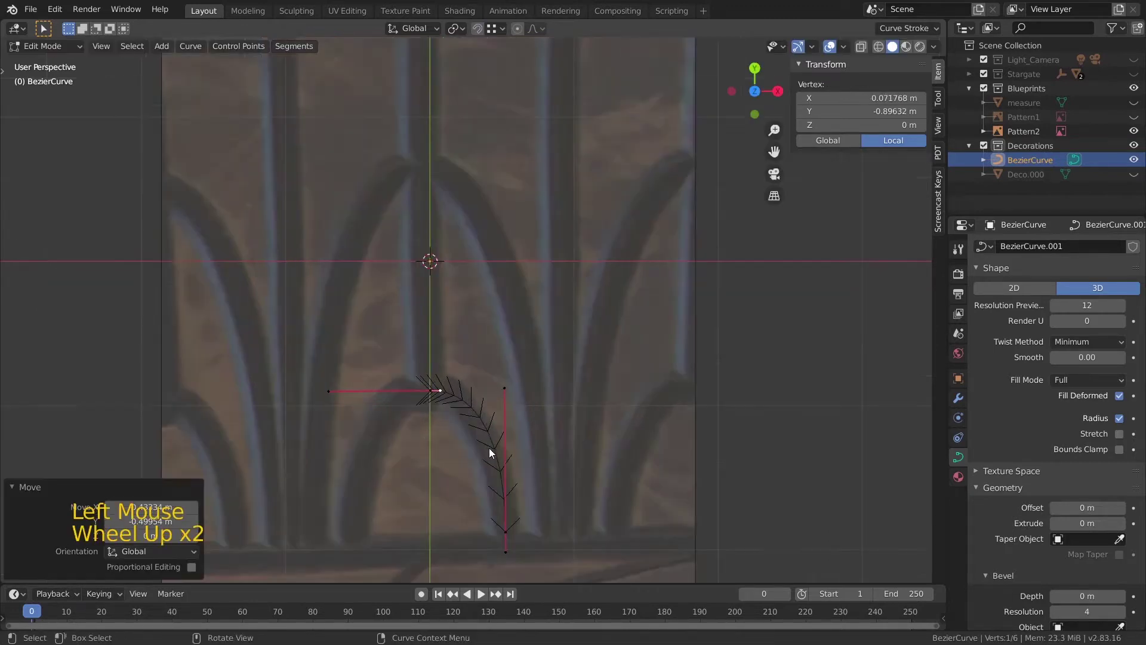
left_click(505, 389)
key("g")
left_click(496, 442)
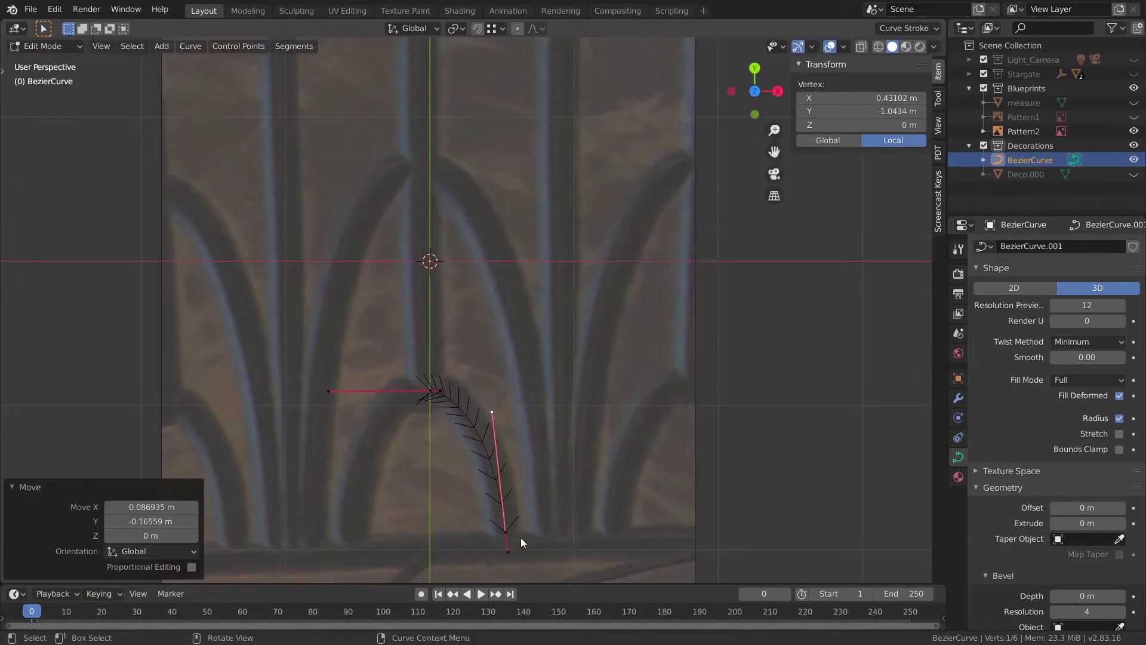
left_click(431, 397, "shift")
left_click(294, 46)
left_click(298, 63)
- Move the start point along X to about -0.19 m and shift the middle control point onto the small arch near its apex
left_click(435, 395)
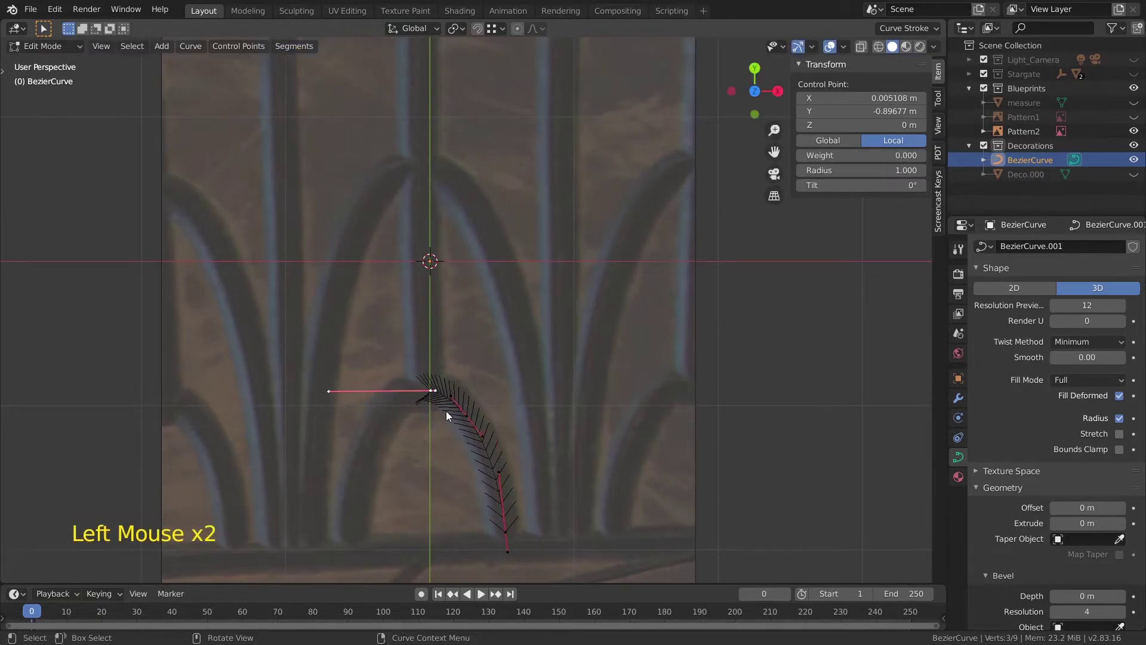
key("g")
key("x")
left_click(416, 411)
left_click(466, 416)
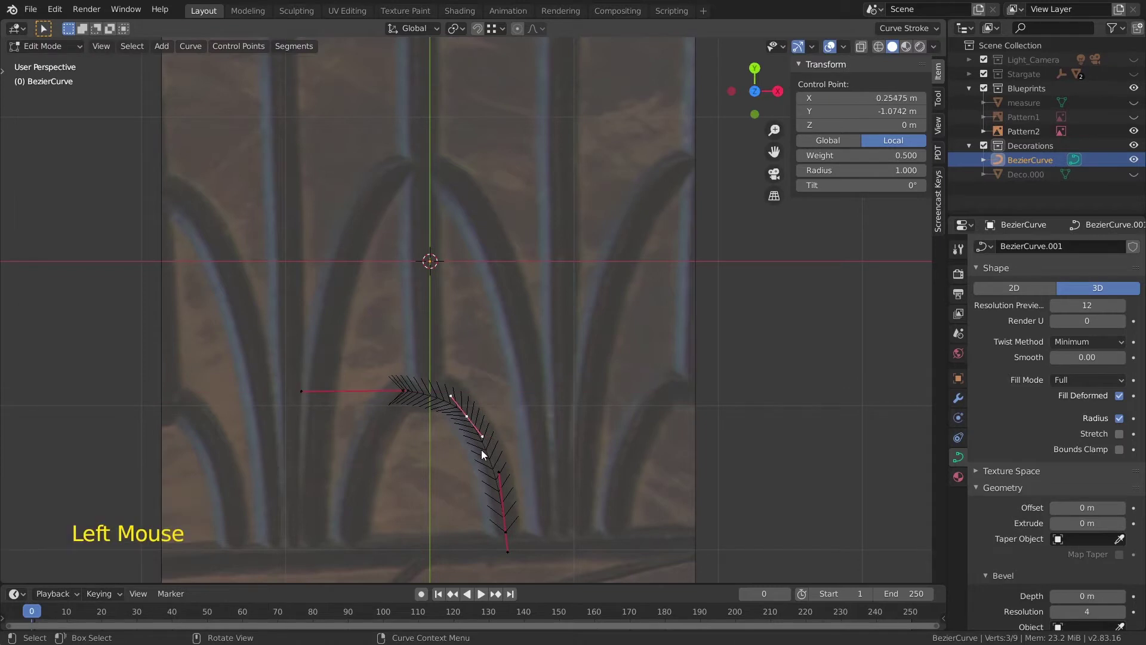
key("g")
left_click(459, 425)
- Set the middle point's upper handle to Free and lower it along Y to about -0.92 m
left_click(238, 46)
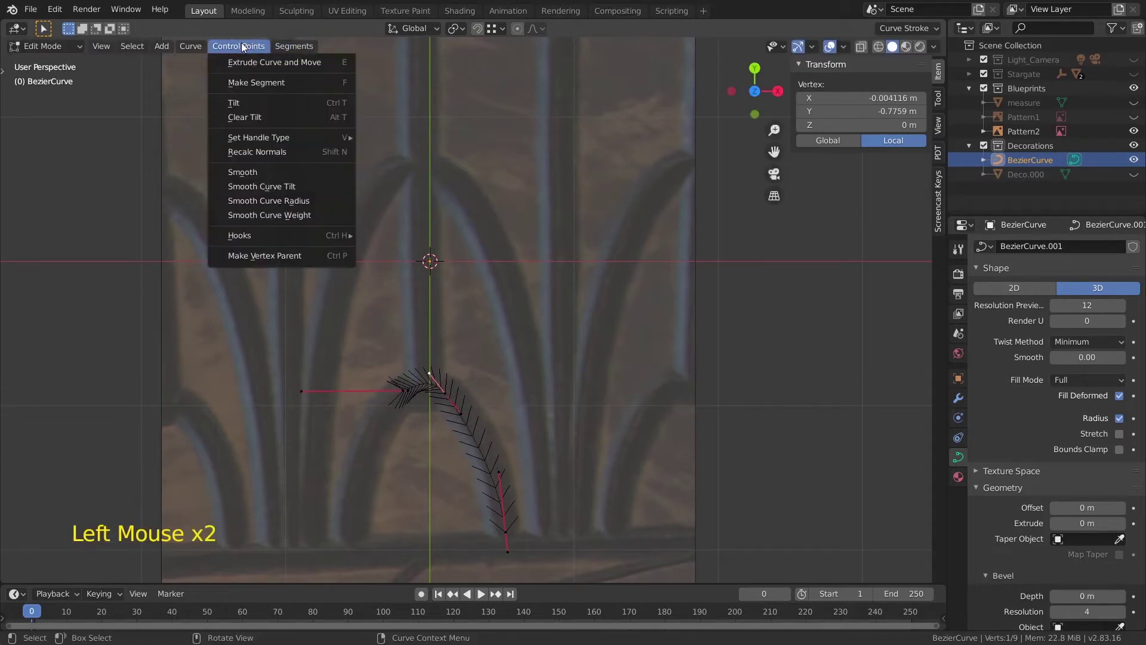
mouse_move(267, 138)
left_click(370, 169)
key("g")
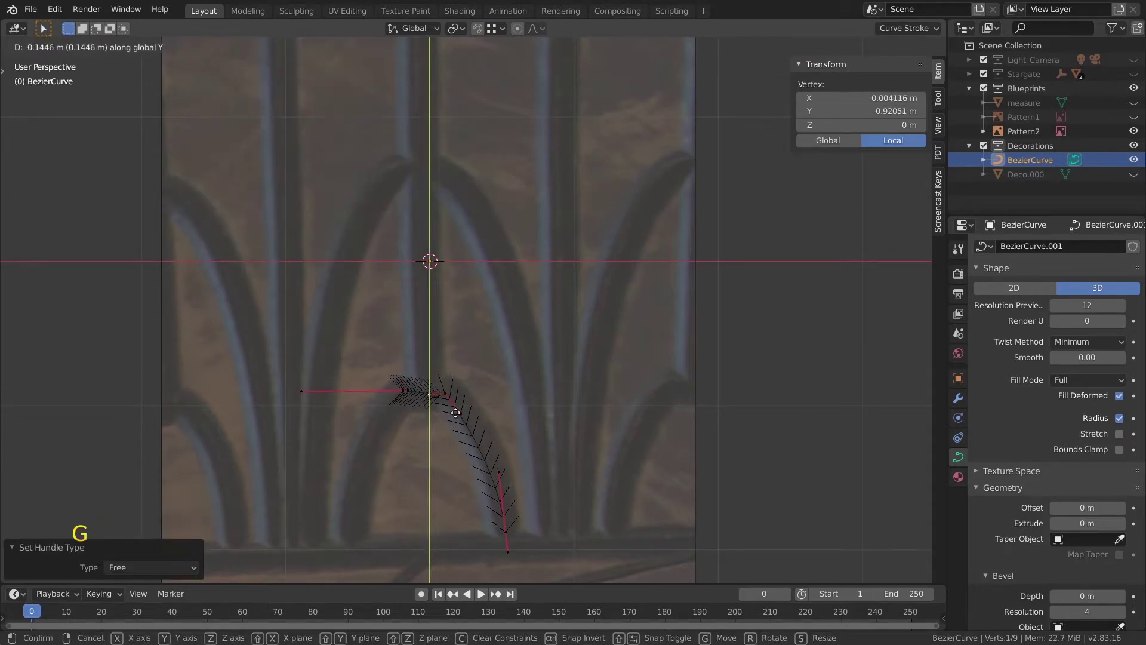
left_click(454, 412)
- Lower the start control point along Y to about -0.913 m to align it with the middle point's handle
left_click(405, 392)
left_click(406, 392)
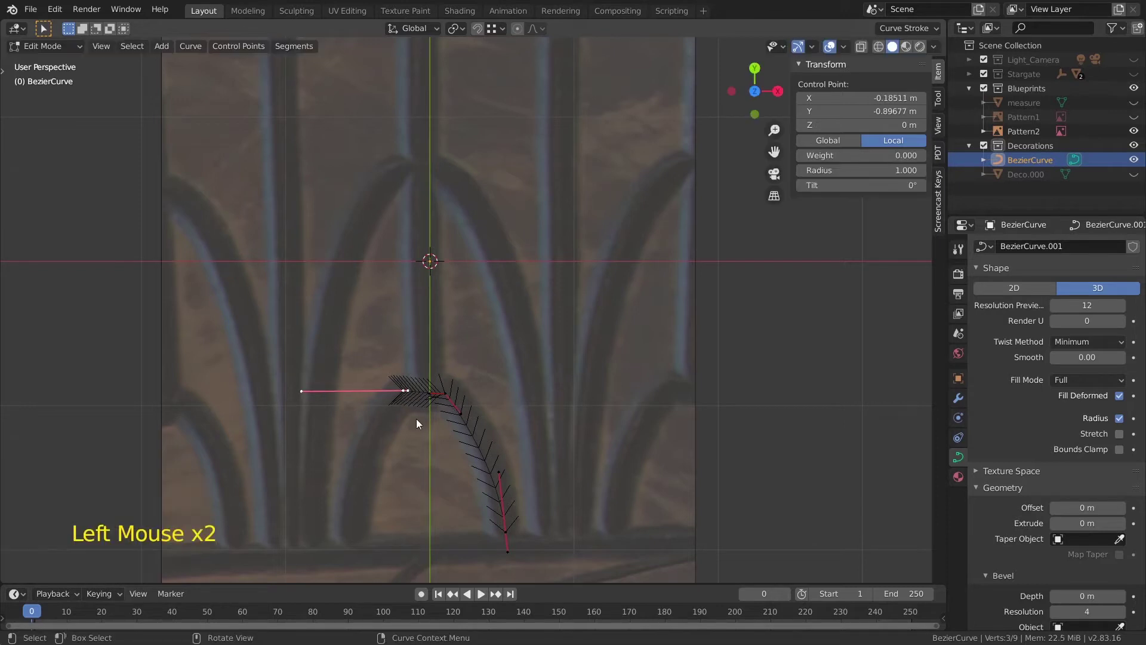
key("g")
left_click(416, 421)
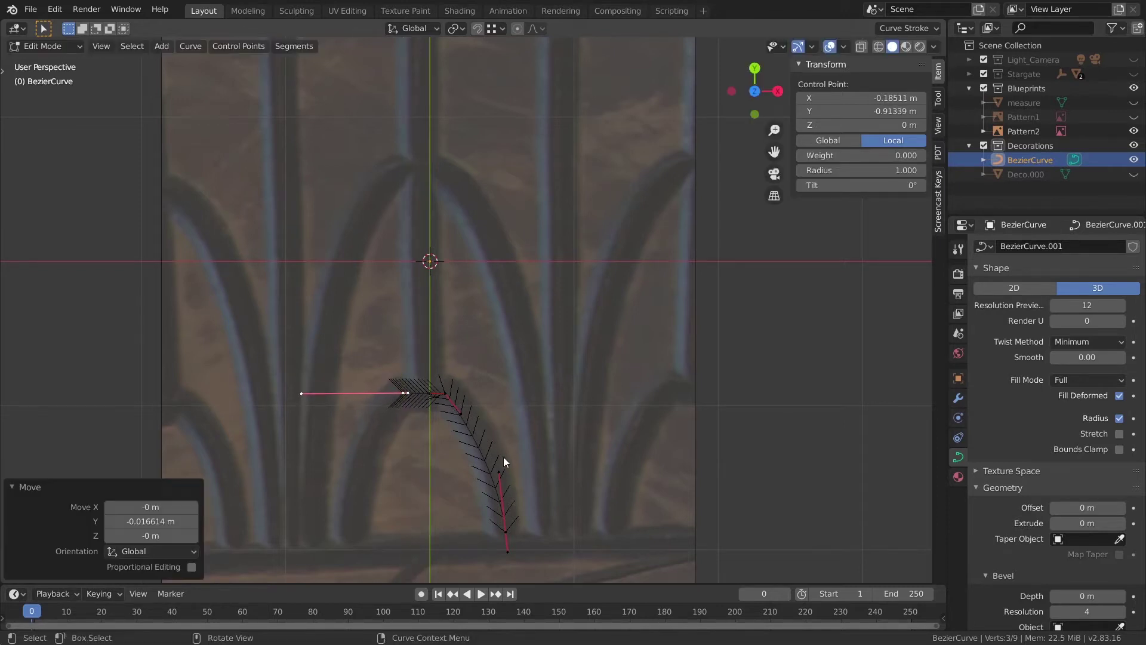
- Move the foot control point to about X 0.516 m, Y -1.92 m and adjust the foot and middle points' handles to the arch
left_click(508, 533)
key("g")
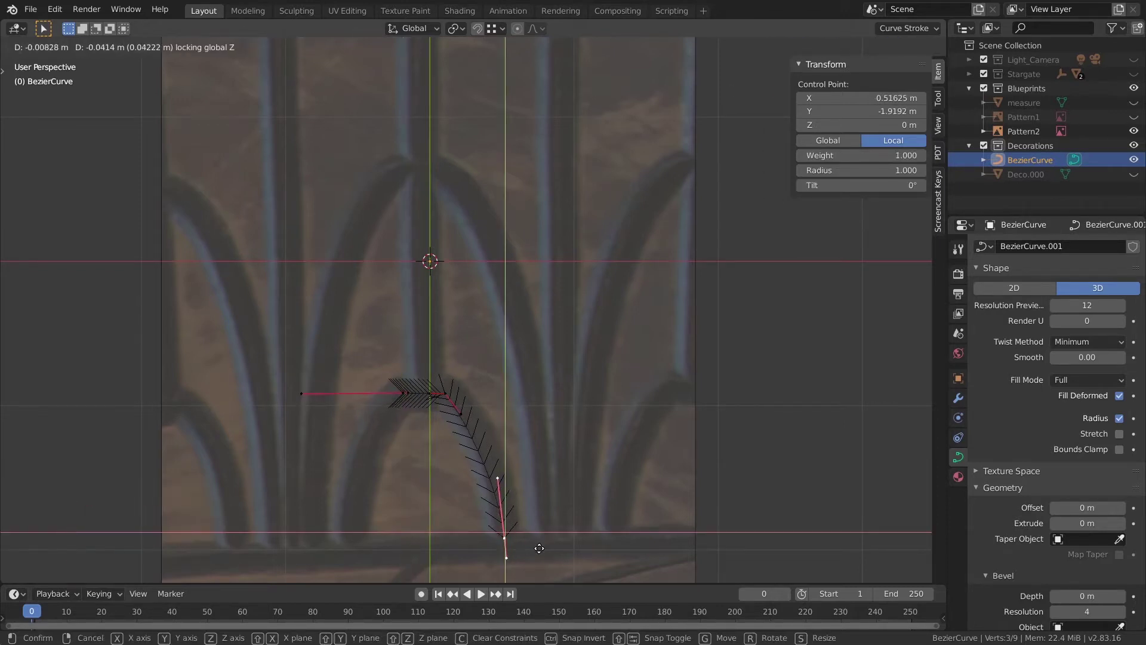
left_click(539, 548)
left_click(506, 474)
key("g")
left_click(526, 468)
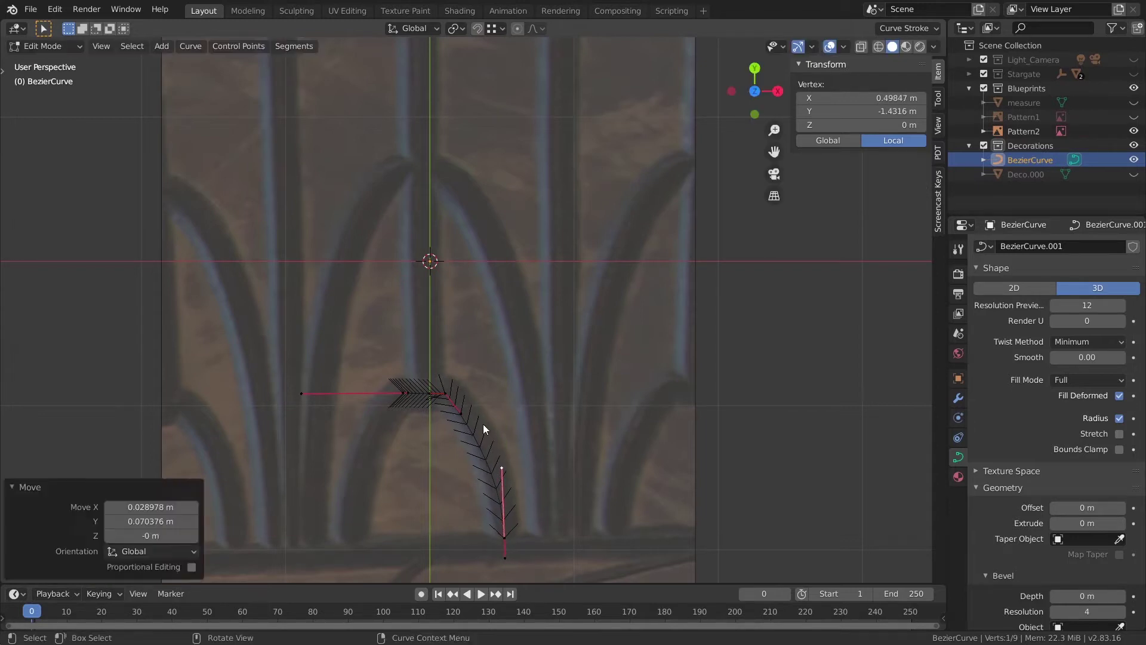
left_click(484, 428)
key("g")
left_click(485, 421)
- Select the whole small arch curve and duplicate it about 1.57 m up along Y to the tall arch's apex
key("shift+a")
left_click(445, 396)
left_click(411, 399)
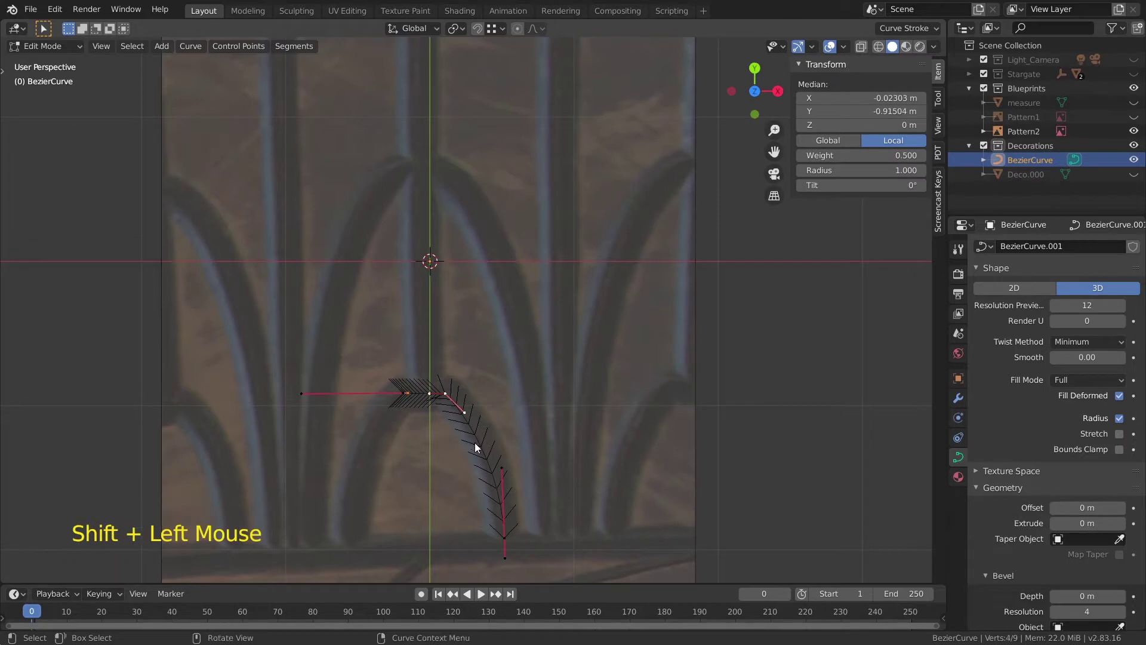
key("a")
key("shift+d")
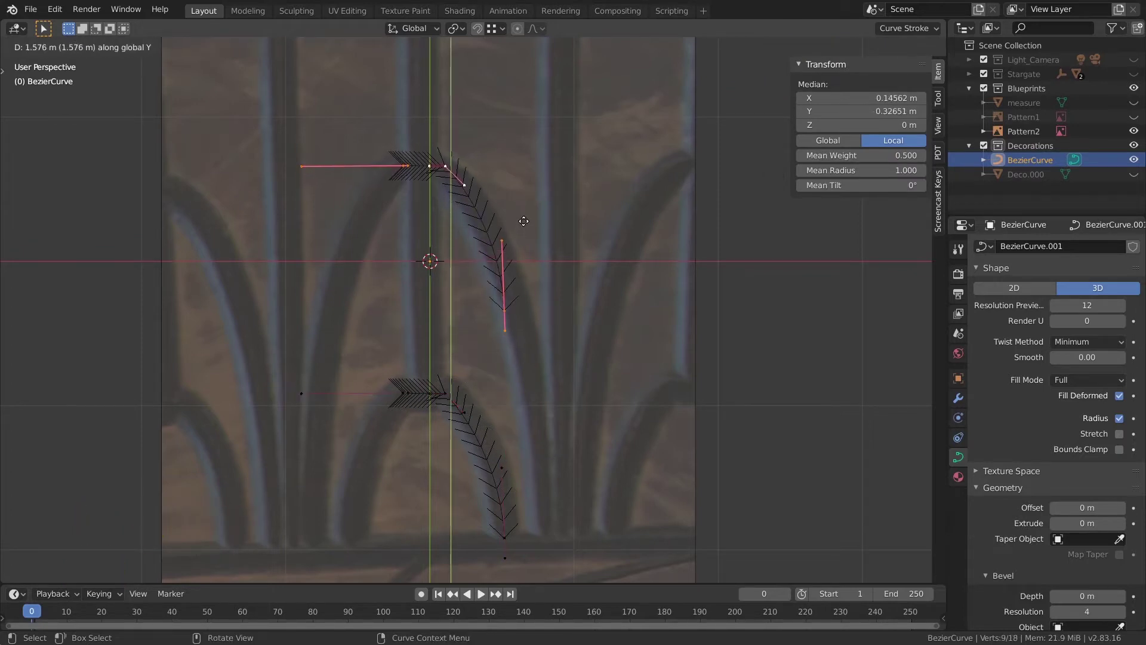
left_click(504, 314)
- Move the duplicate's foot point to about X 0.79 m, Y -1.92 m and delete its middle control point
left_click(504, 311)
key("g")
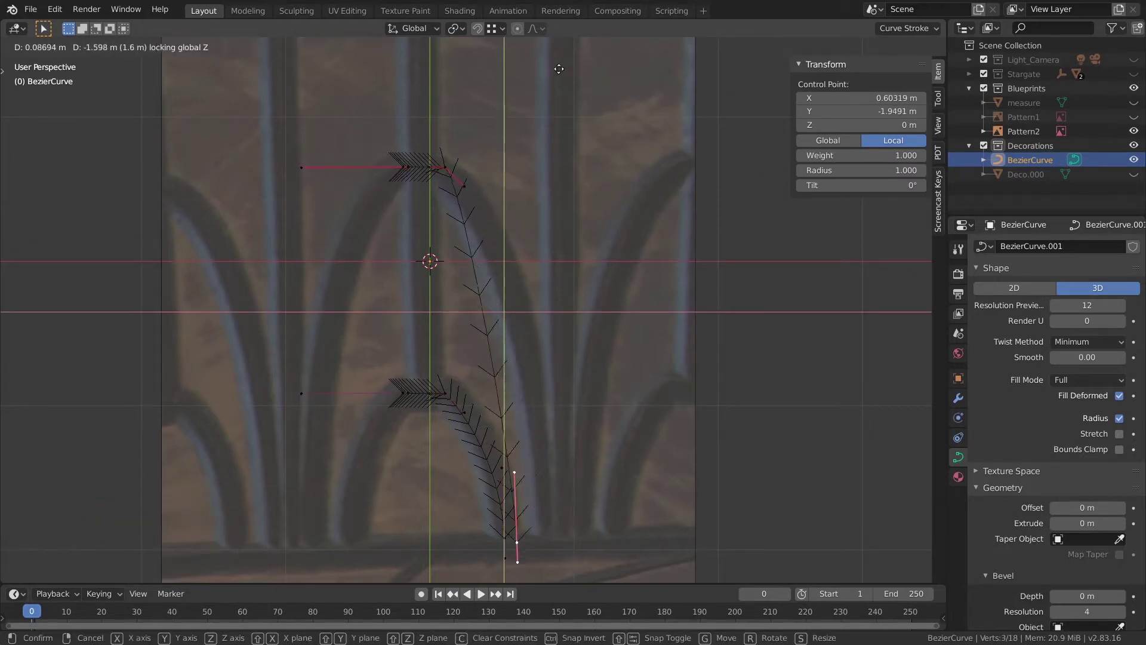
left_click(586, 64)
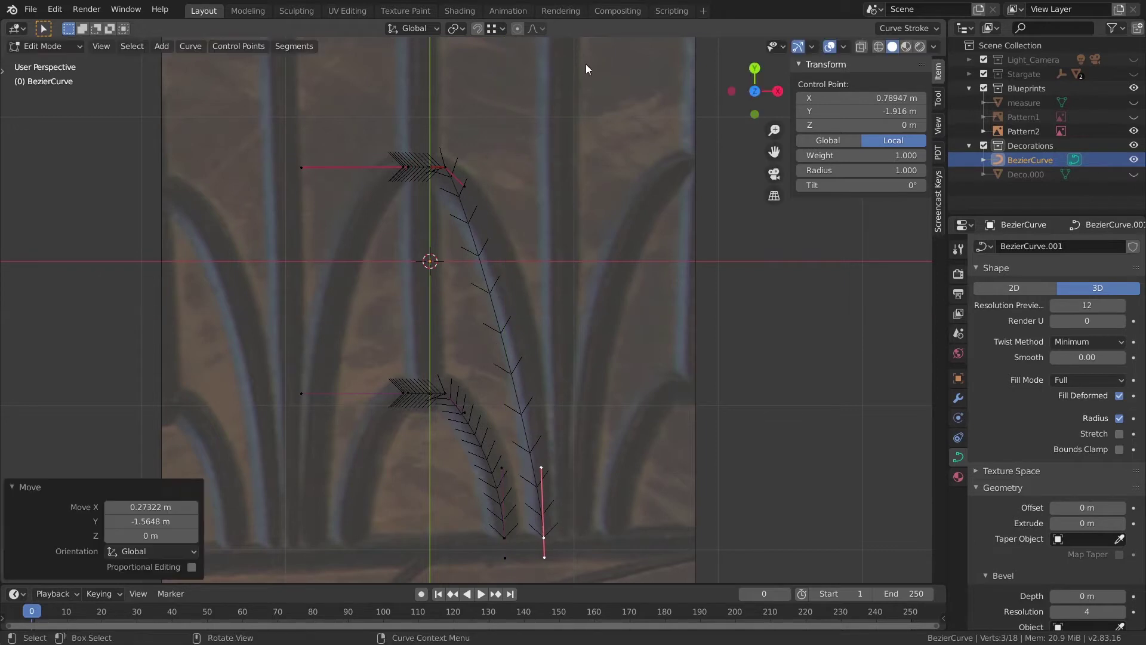
left_click(440, 171)
key("x")
left_click(477, 170)
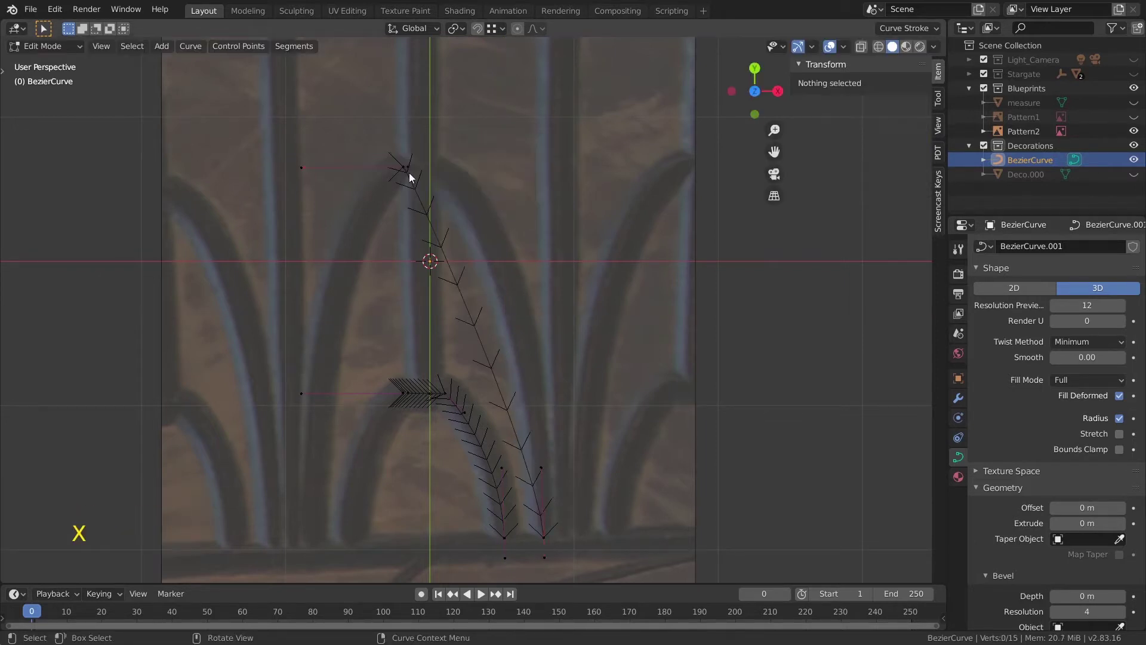
- Move the tall curve's top point along X to the center axis and extend its inner handle along X to about 0.43 m
left_click(408, 172)
left_click(405, 171)
key("g")
left_click(446, 180)
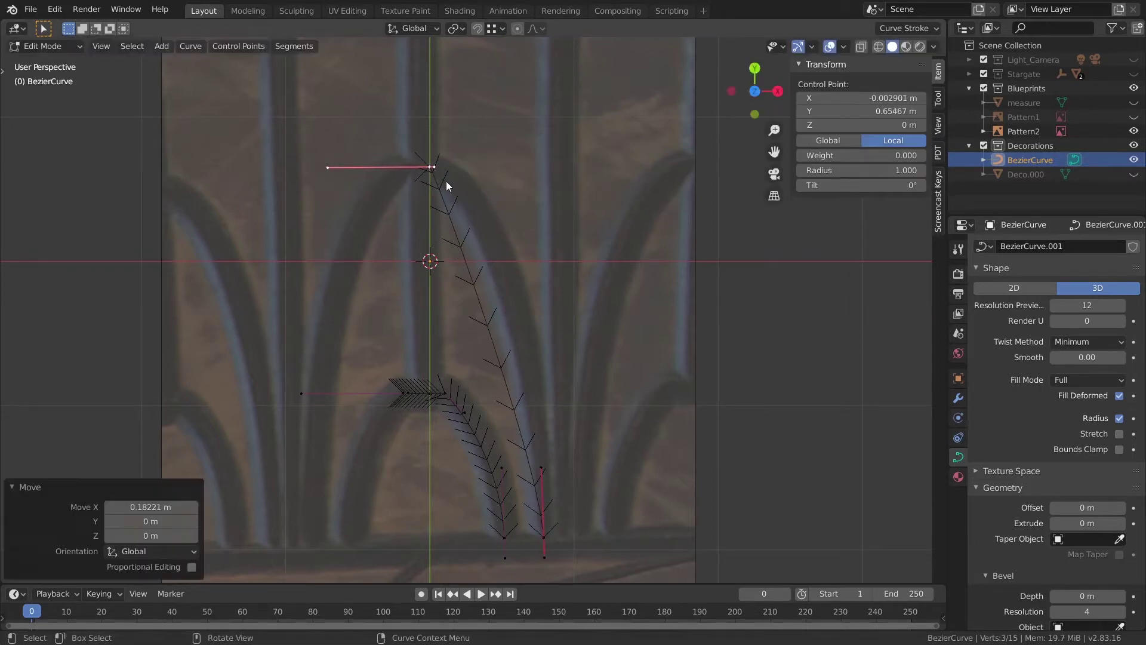
left_click(448, 185)
key("g")
key("x")
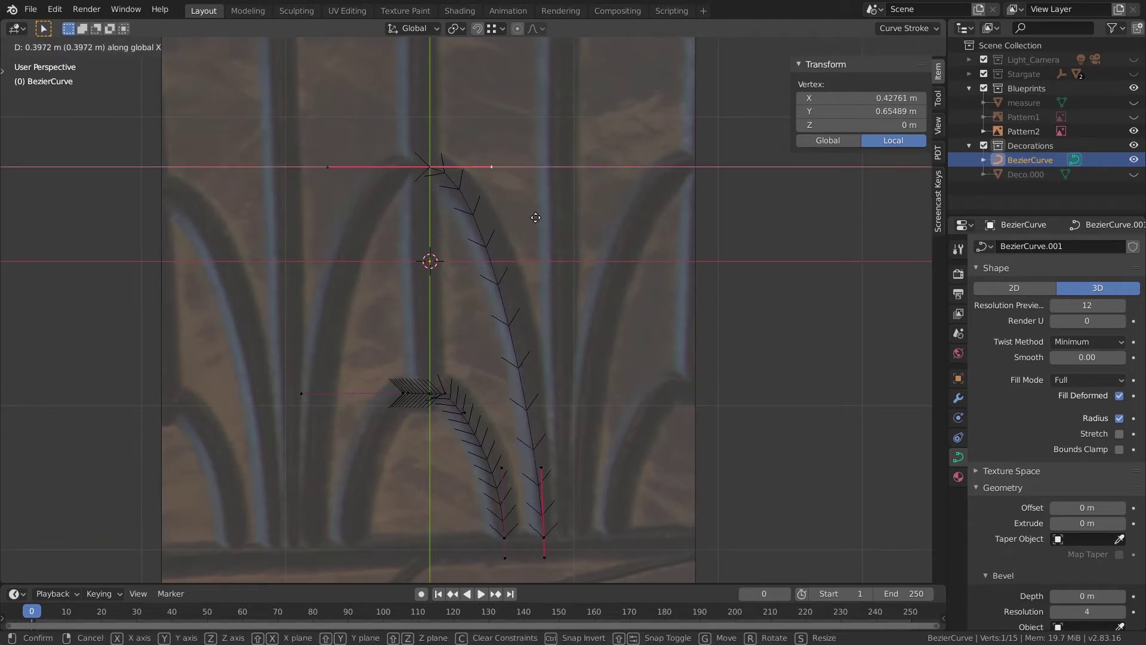
left_click(535, 217)
- Lengthen the tall curve's foot handle upward along Y to about -0.94 m so the curve follows the tall arch
left_click(541, 467)
key("g")
key("y")
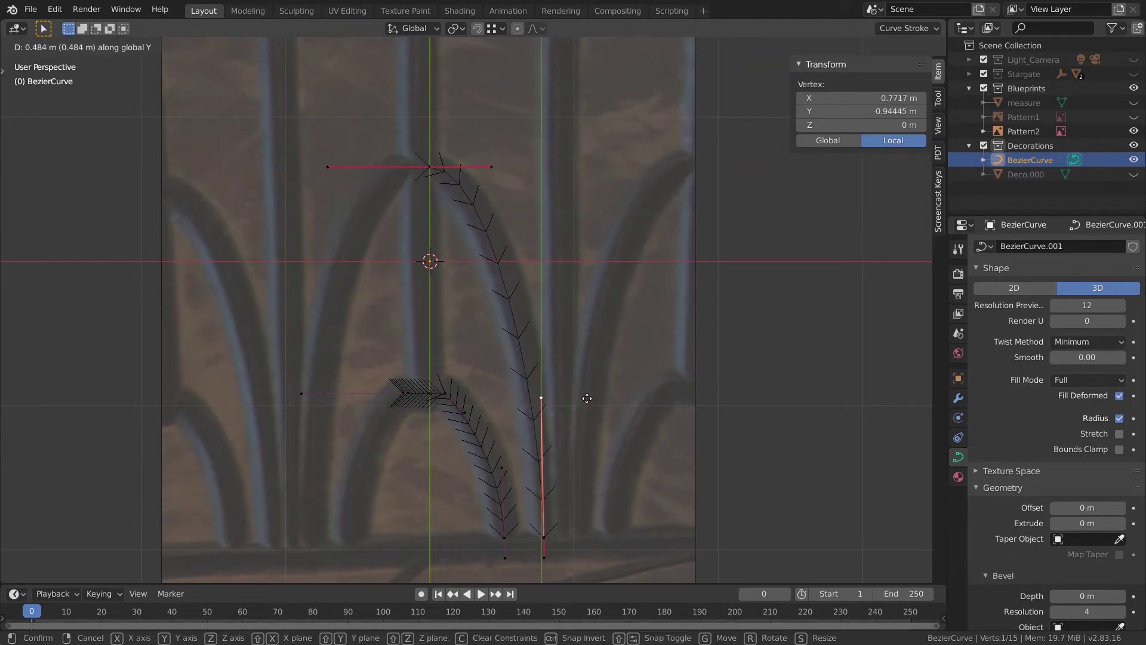
left_click(587, 399)
left_click(503, 537)
left_click(542, 537, "shift")
type("sy0")
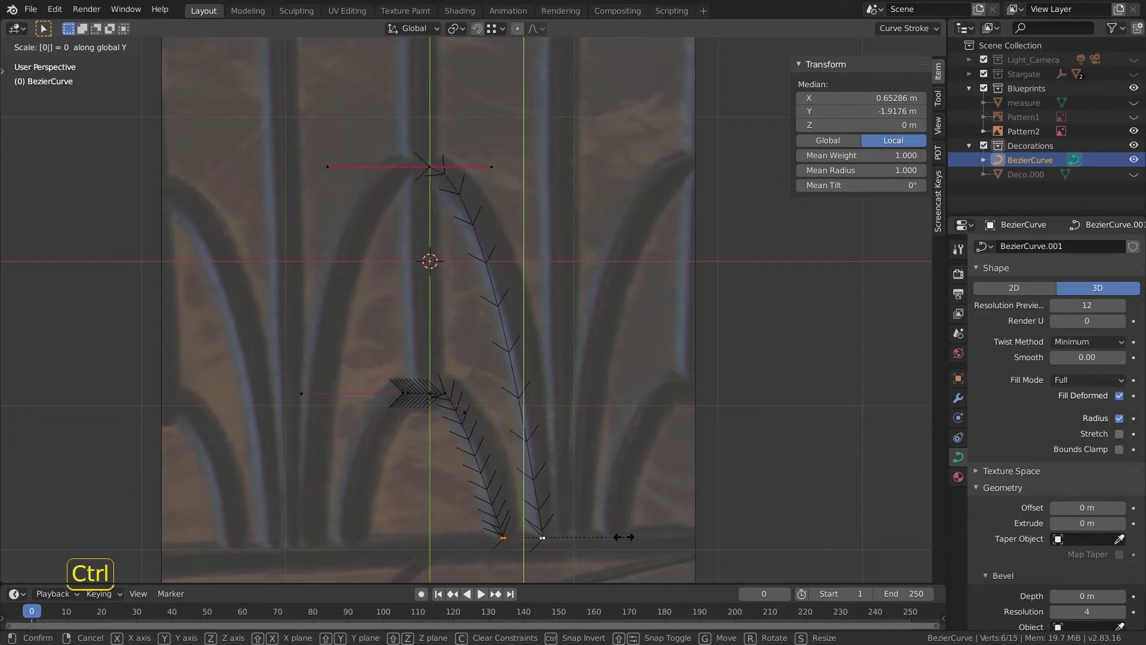
right_click(624, 536)
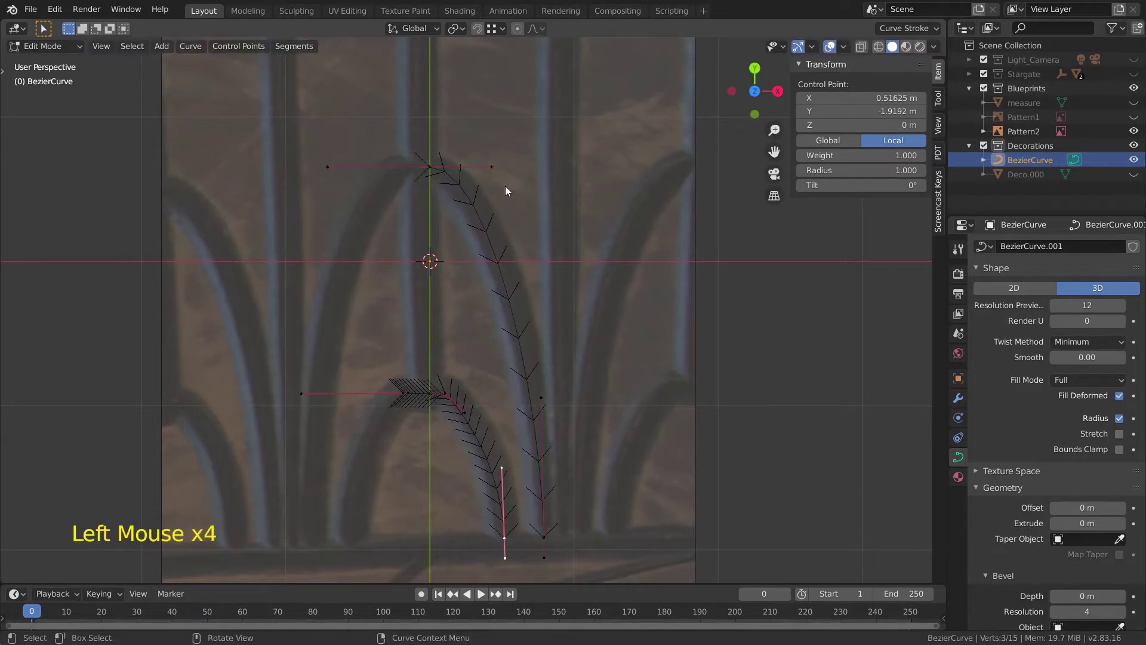
- Add a path to the curve object at the origin and rotate it 90° so it runs vertically
middle_click_drag(505, 187, 480, 234, "shift")
scroll(480, 235, "down", 2)
scroll(480, 235, "up", 1)
key("shift+a")
left_click(519, 317)
type("r")
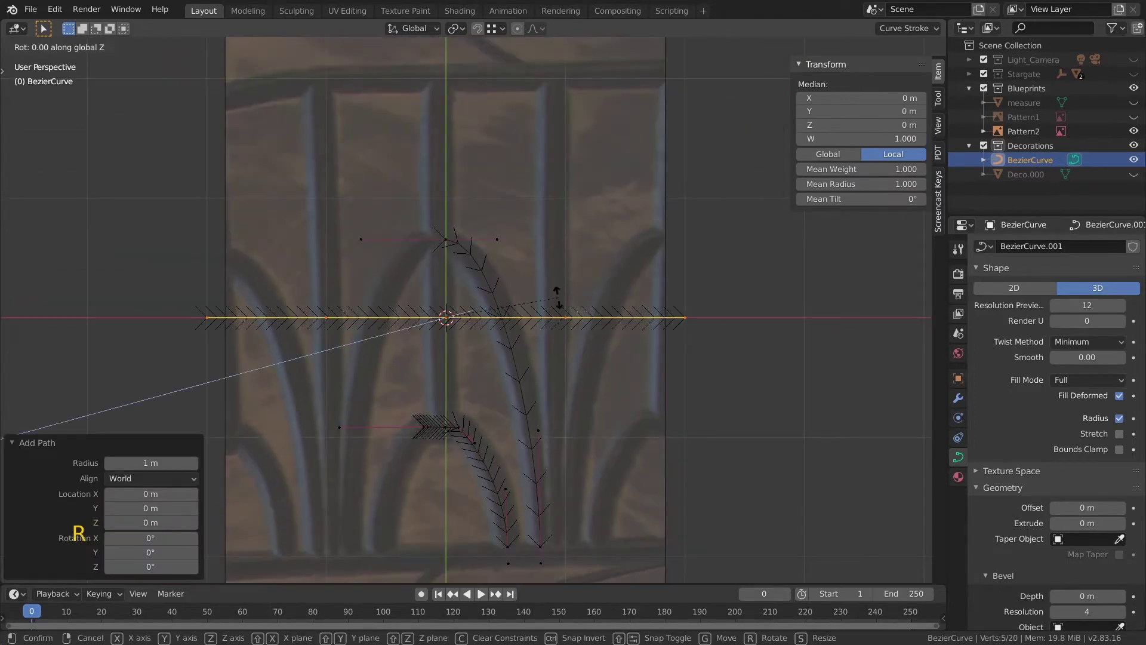
type("90")
key("Return")
- Move the vertical path about 0.12 m down along Y so its upper end meets the pattern's top border
key("g")
key("y")
left_click(499, 176)
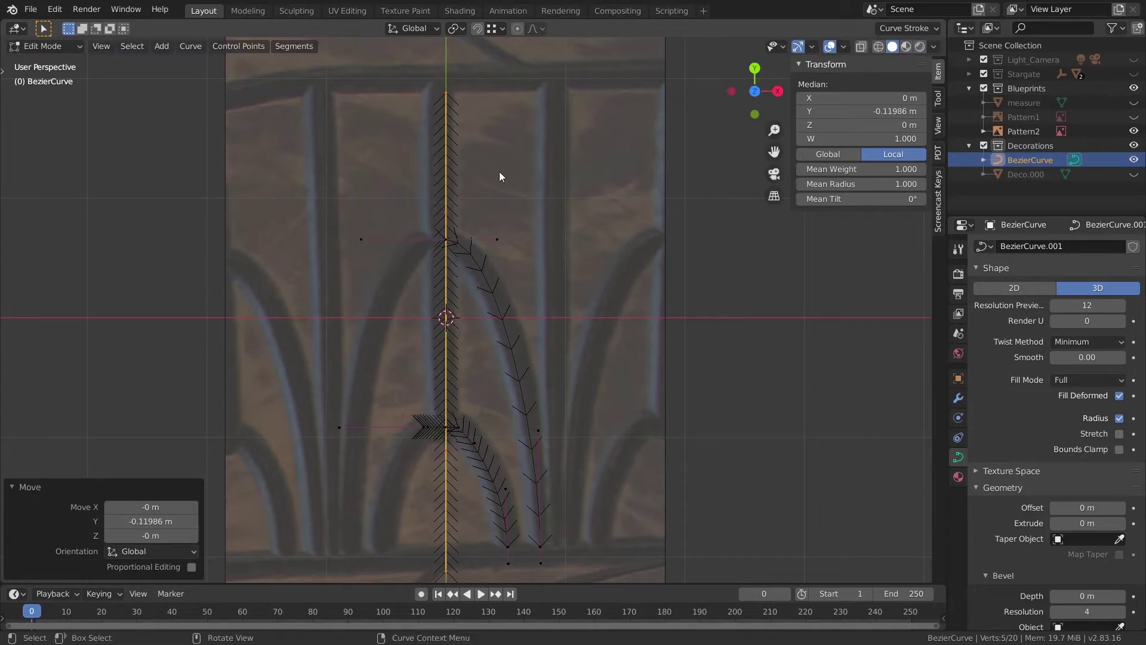
- Delete the vertical path's lowest point and move its new lower end up to the top of the small arch
left_click(447, 575)
key("x")
left_click(482, 533)
left_click(445, 453)
key("g")
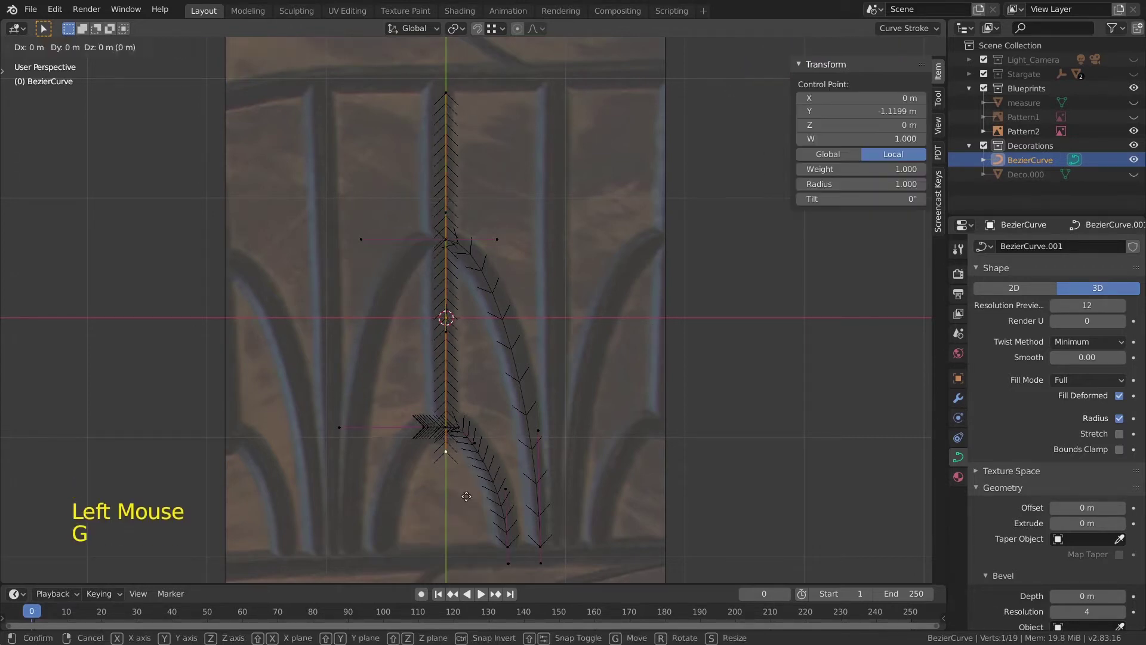
left_click(462, 477)
left_click(628, 333)
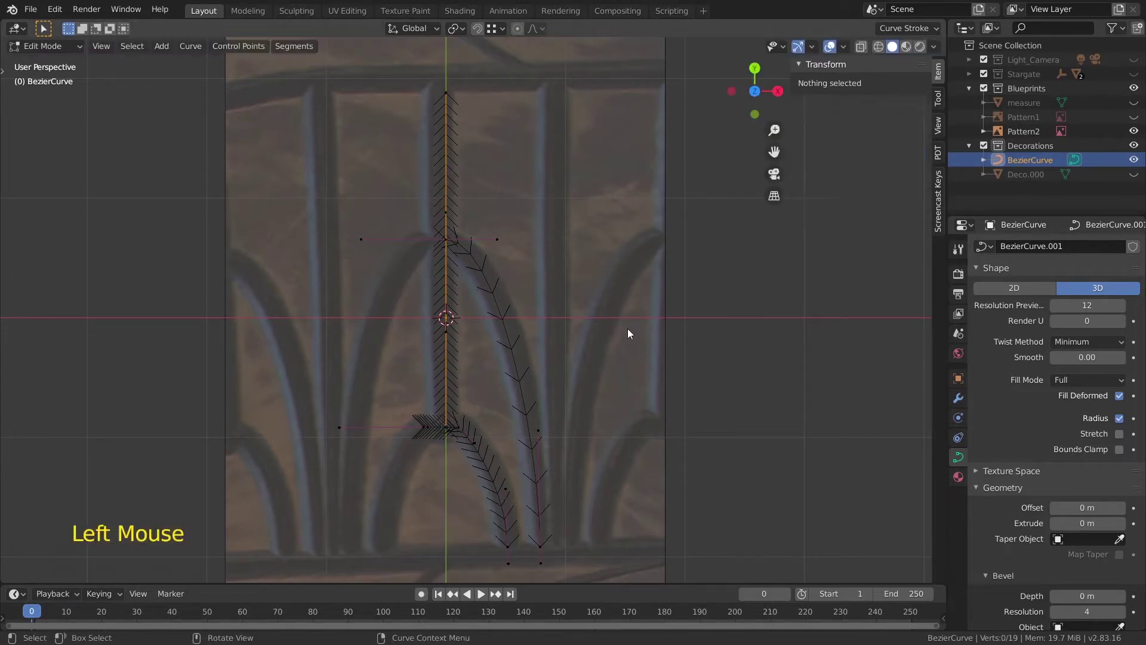
- Move the tall arch curve's top point slightly down along Y to follow the reference arch
key("Tab")
left_click(625, 372)
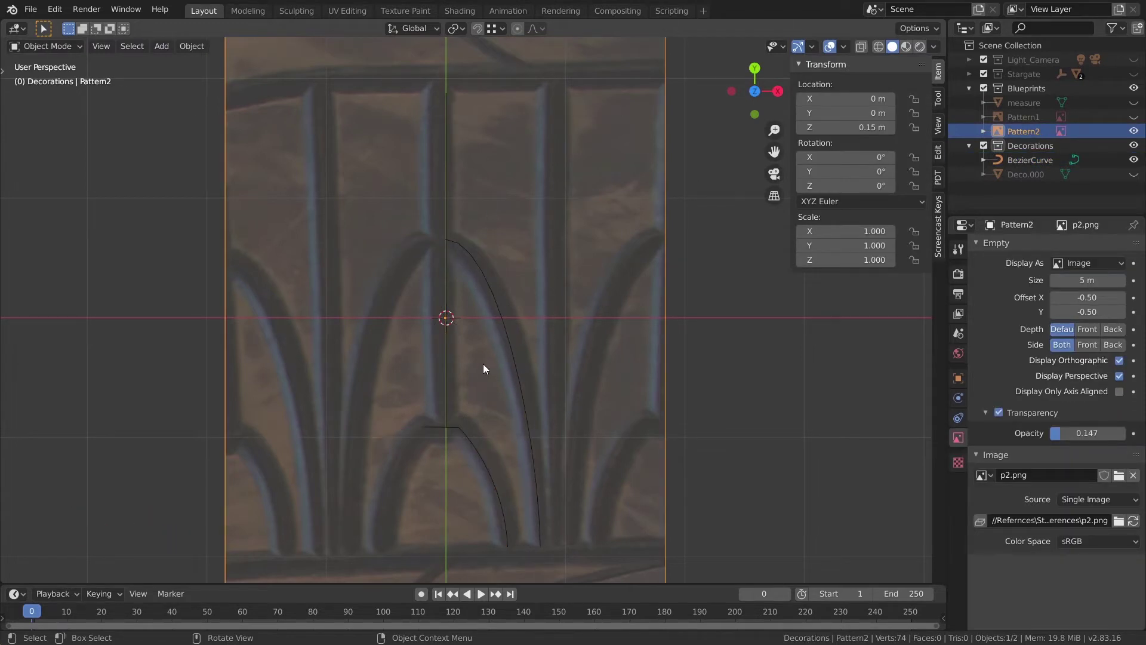
left_click(510, 343)
key("Tab")
left_click(506, 315)
key("g")
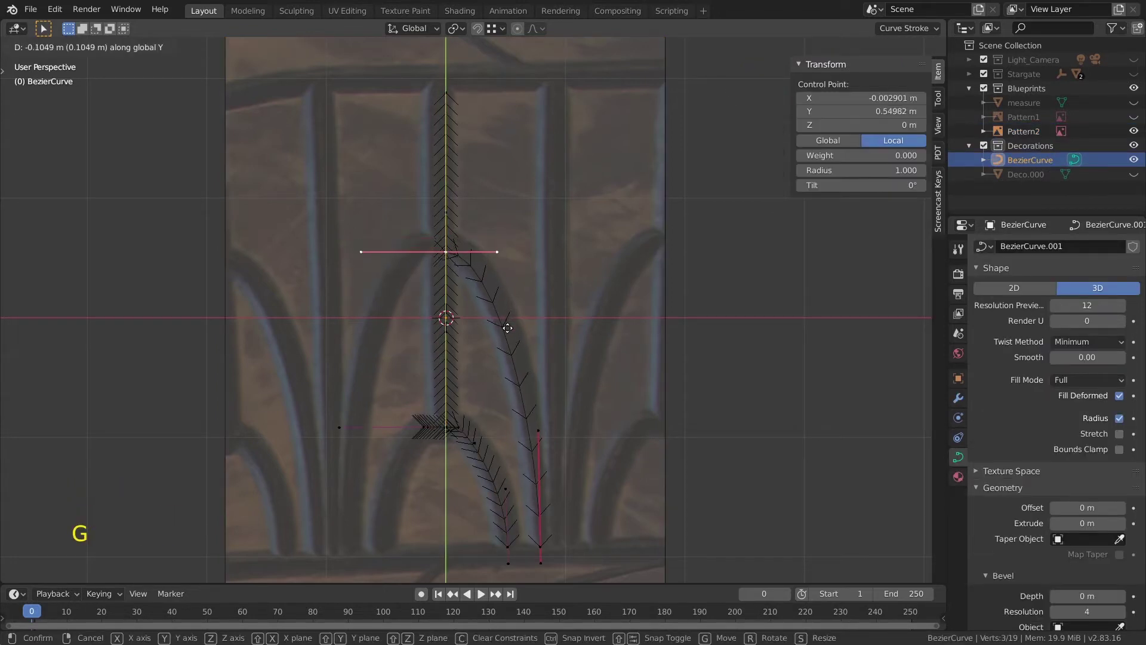
left_click(506, 324)
key("Tab")
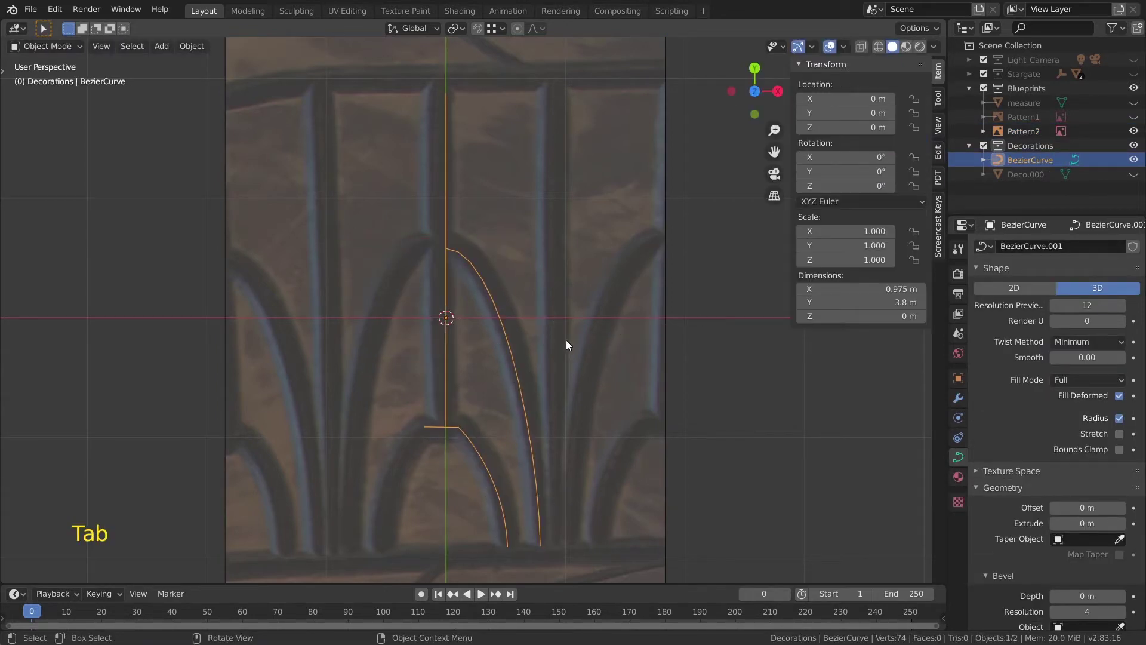
- Give the curve object a bevel depth of 0.11 m with a bevel resolution of 5
scroll(1040, 489, "down", 8)
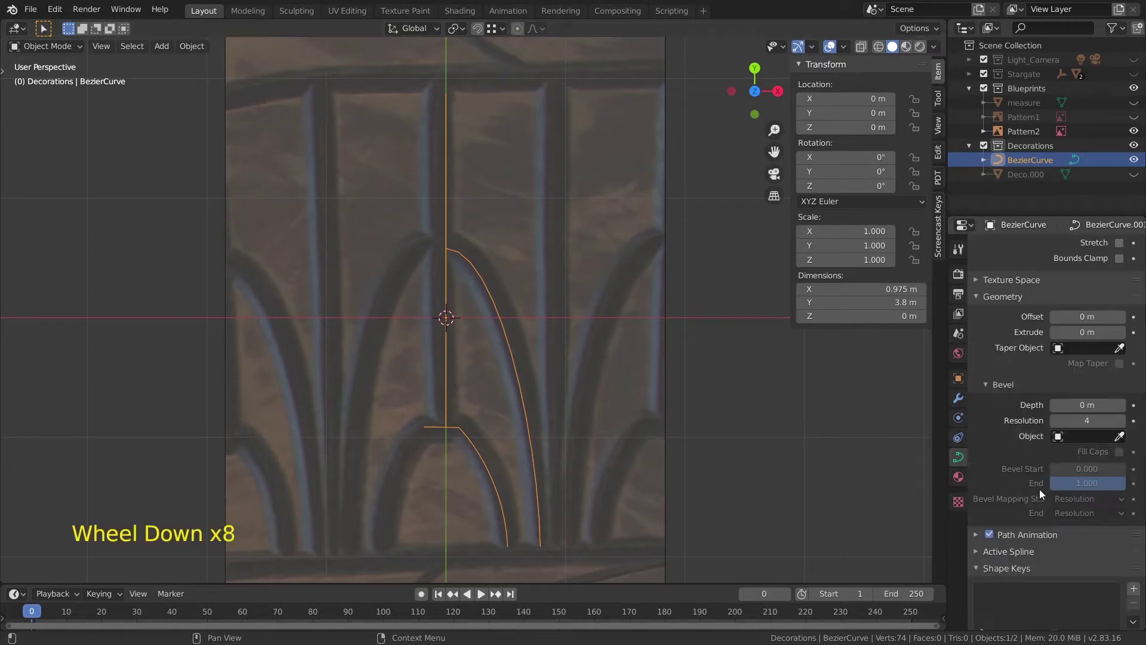
left_click_drag(1086, 405, 1104, 405)
key("KP_1")
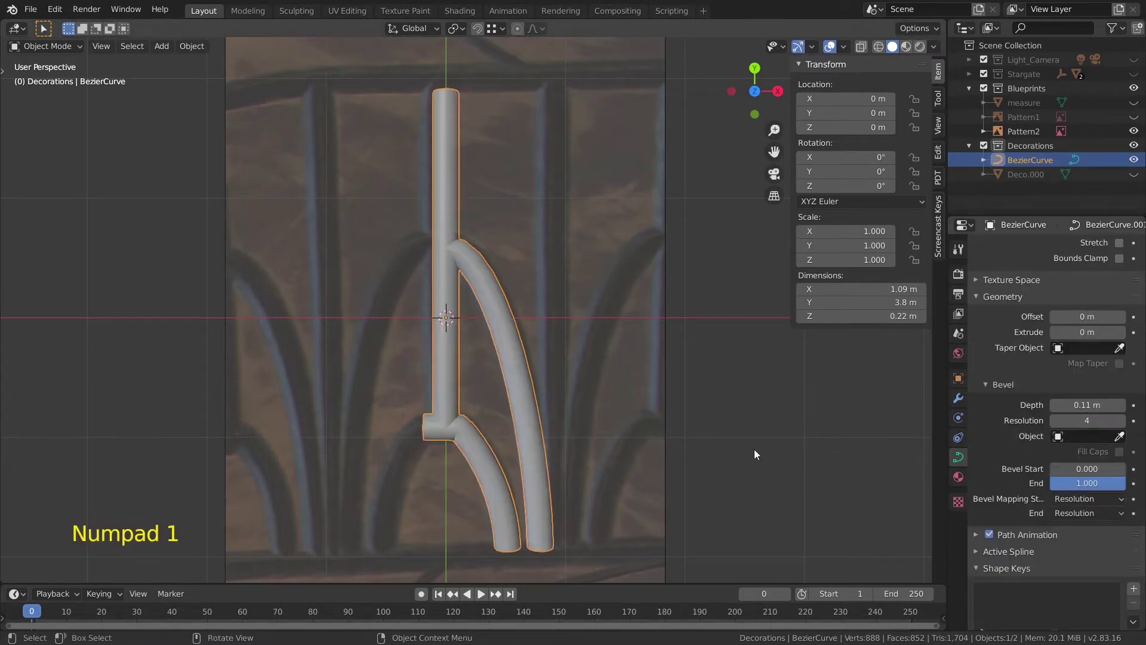
middle_click_drag(599, 426, 527, 452)
scroll(537, 384, "up", 2)
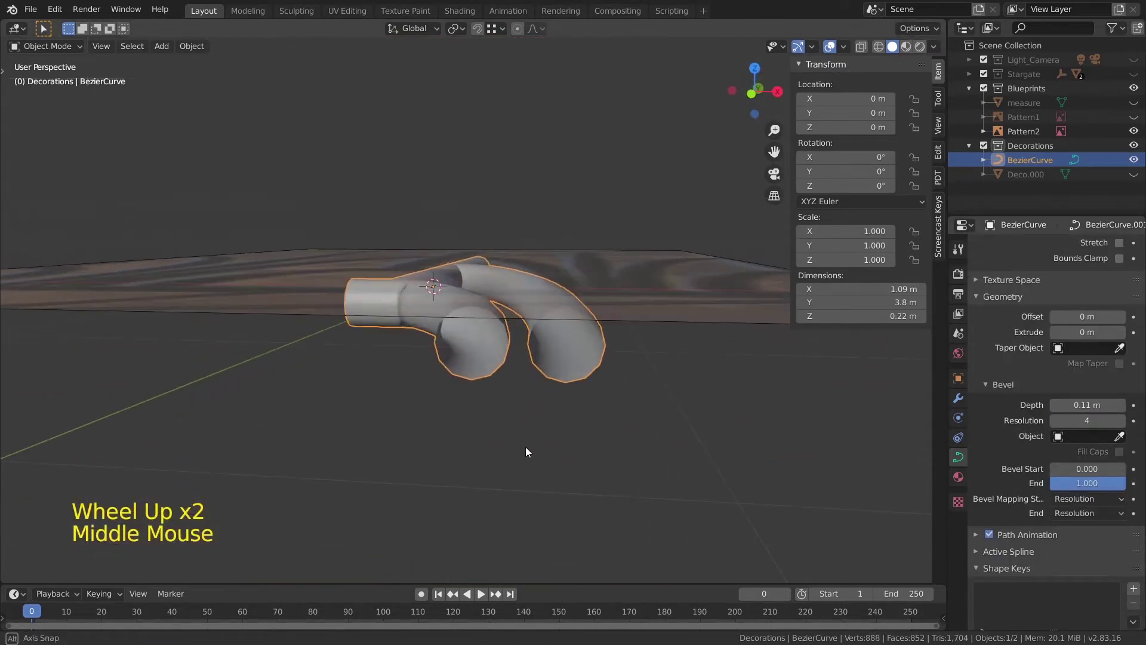
scroll(527, 453, "up", 1)
left_click(1120, 420)
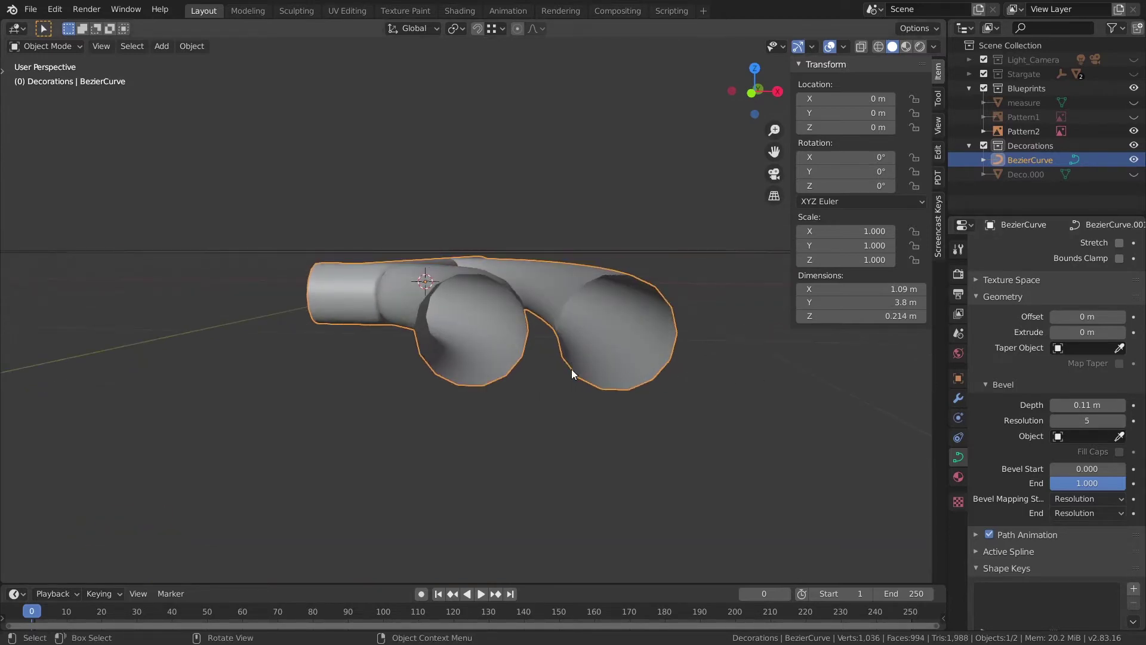
- Save the Stargate3.blend file
middle_click_drag(660, 400, 418, 311)
scroll(598, 375, "down", 3)
key("Tab")
left_click(31, 9)
left_click(59, 105)
- Convert the bevelled curve object to a mesh
middle_click_drag(494, 317, 503, 311)
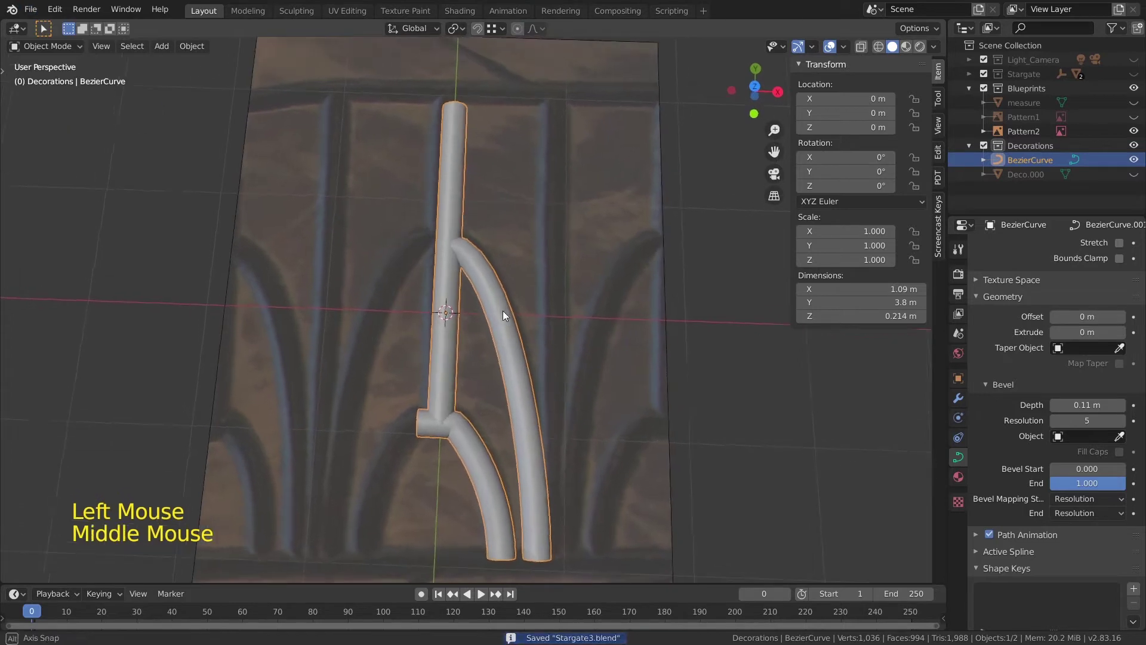
key("Tab")
key("Tab")
key("F3")
left_click(630, 409)
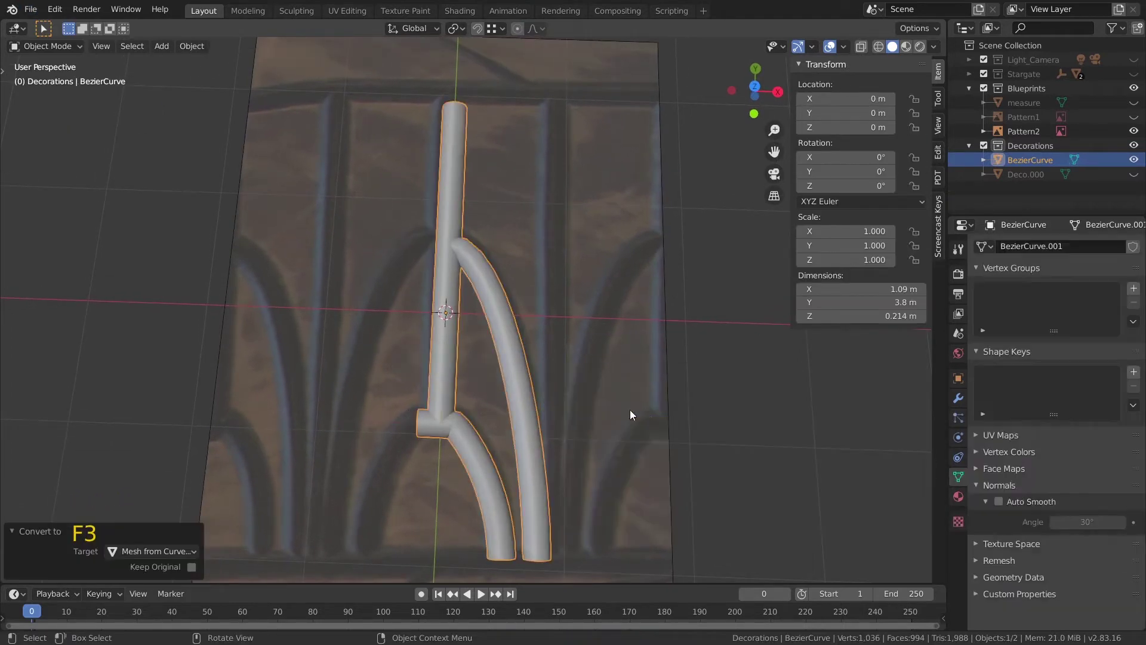
- In front view, box-select the visible tube faces above the X axis and delete them
key("Tab")
middle_click_drag(629, 409, 633, 418)
key("KP_1")
scroll(637, 412, "up", 8)
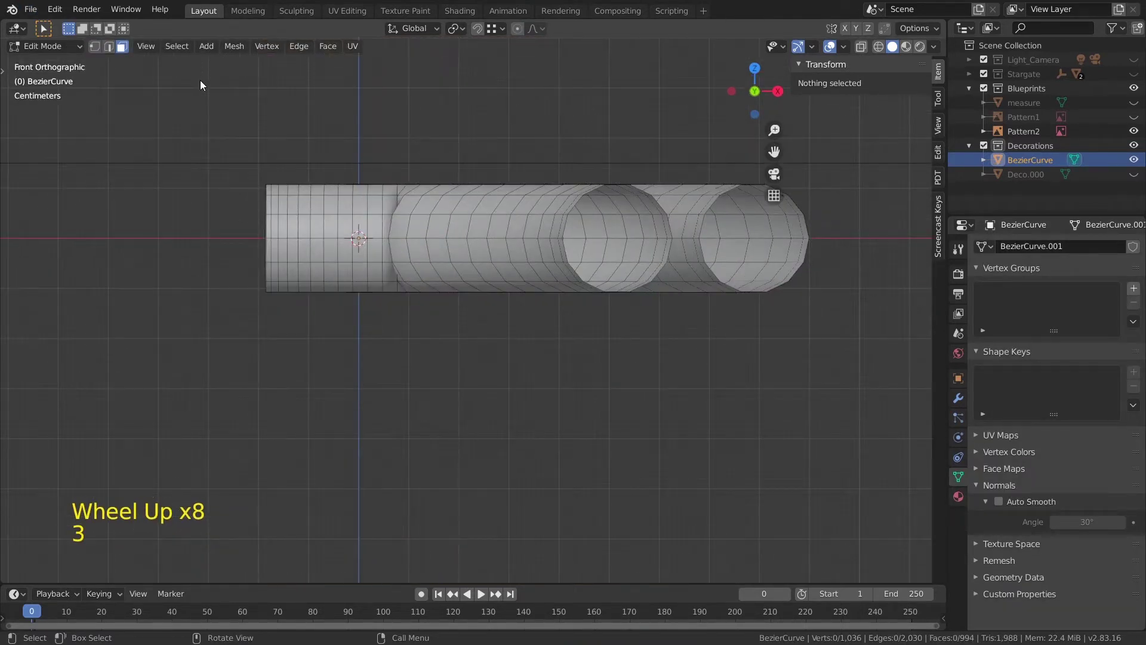
key("b")
left_click_drag(238, 173, 809, 239)
key("x")
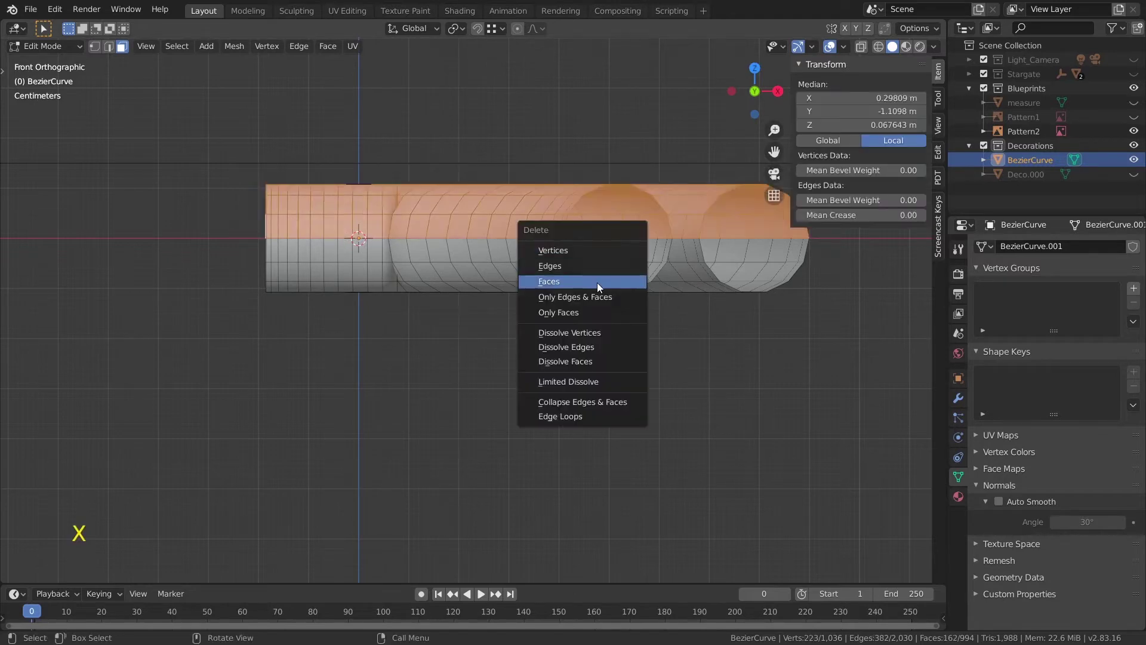
left_click(599, 287)
- Enable X-ray and delete the remaining hidden tube faces above the X axis, leaving edit mode
left_click(861, 46)
key("b")
left_click_drag(230, 151, 807, 232)
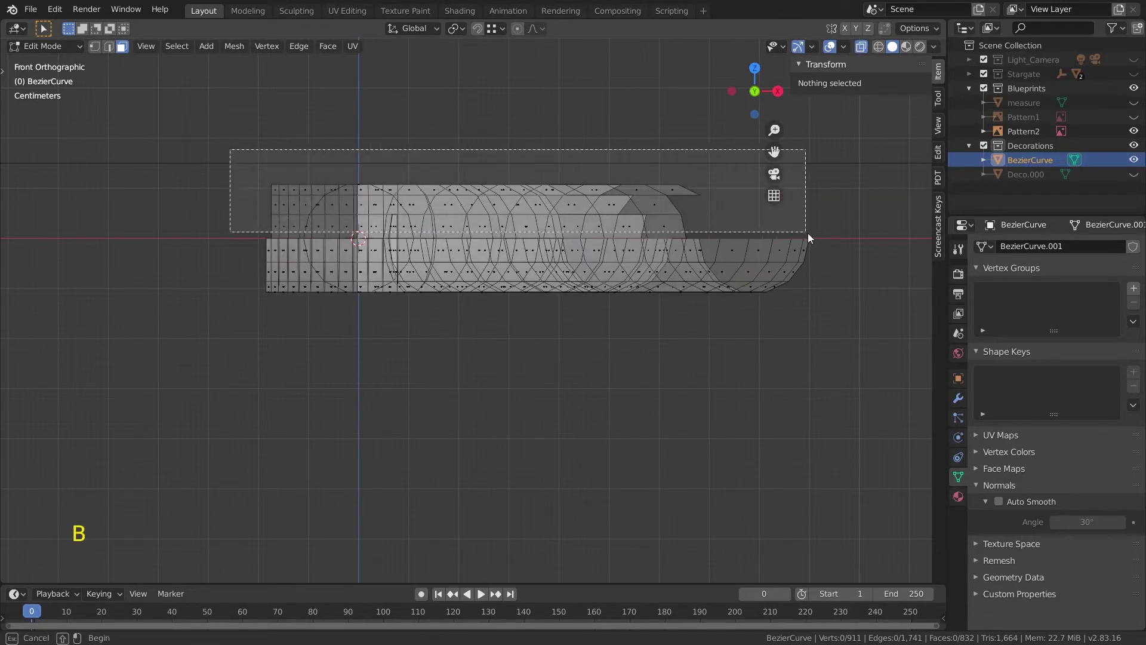
key("x")
left_click(808, 234)
key("Tab")
left_click(603, 210)
- Turn off X-ray and dissolve every other lengthwise edge loop on the vertical bar and both arches
middle_click_drag(603, 209, 568, 211)
key("KP_7")
scroll(568, 211, "down", 6)
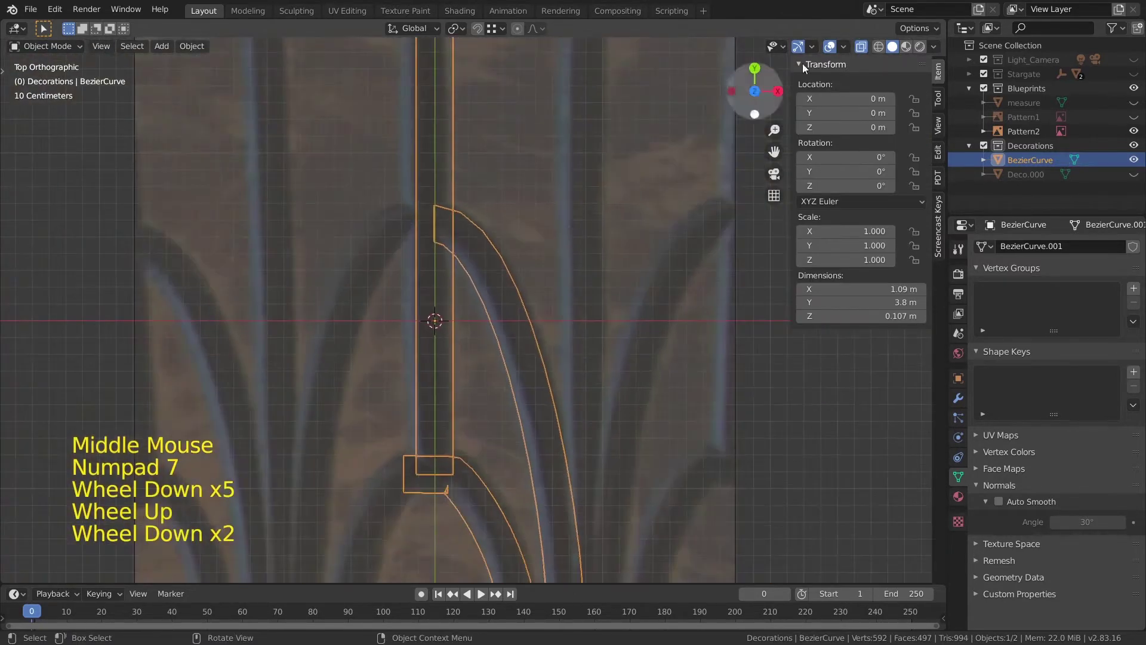
left_click(505, 326)
scroll(505, 325, "down", 2)
middle_click_drag(505, 326, 509, 360, "shift")
scroll(508, 359, "up", 2)
key("Tab")
scroll(446, 428, "up", 3)
middle_click_drag(446, 428, 503, 215, "shift")
scroll(472, 287, "down", 3)
scroll(570, 259, "up", 1)
key("2")
left_click(491, 185)
left_click(492, 185, "shift")
left_click(508, 192, "alt+shift")
left_click(508, 192, "alt+shift")
left_click(601, 206, "alt+shift")
left_click(578, 207, "alt+shift")
left_click(531, 198, "alt+shift")
left_click(545, 200, "alt+shift")
left_click(413, 196, "alt+shift")
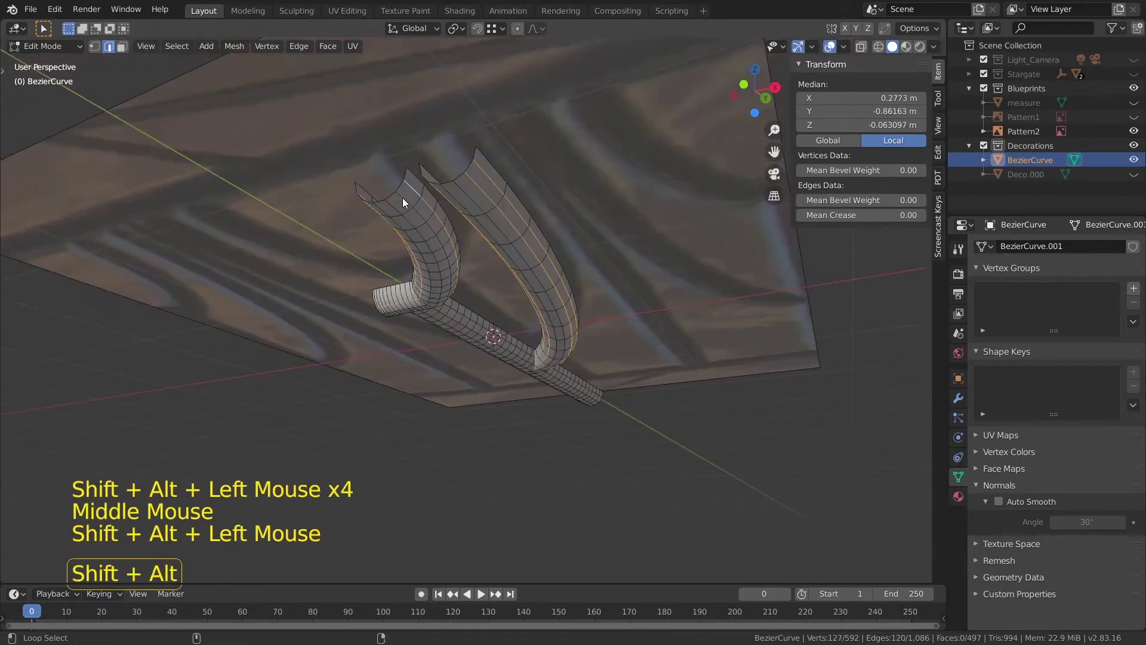
left_click(402, 198, "alt+shift")
scroll(511, 331, "up", 2)
mouse_move(403, 198)
middle_mouse_down()
mouse_move(511, 331)
mouse_move(346, 243)
middle_mouse_up()
left_click(424, 299, "alt+shift")
left_click(425, 298, "alt+shift")
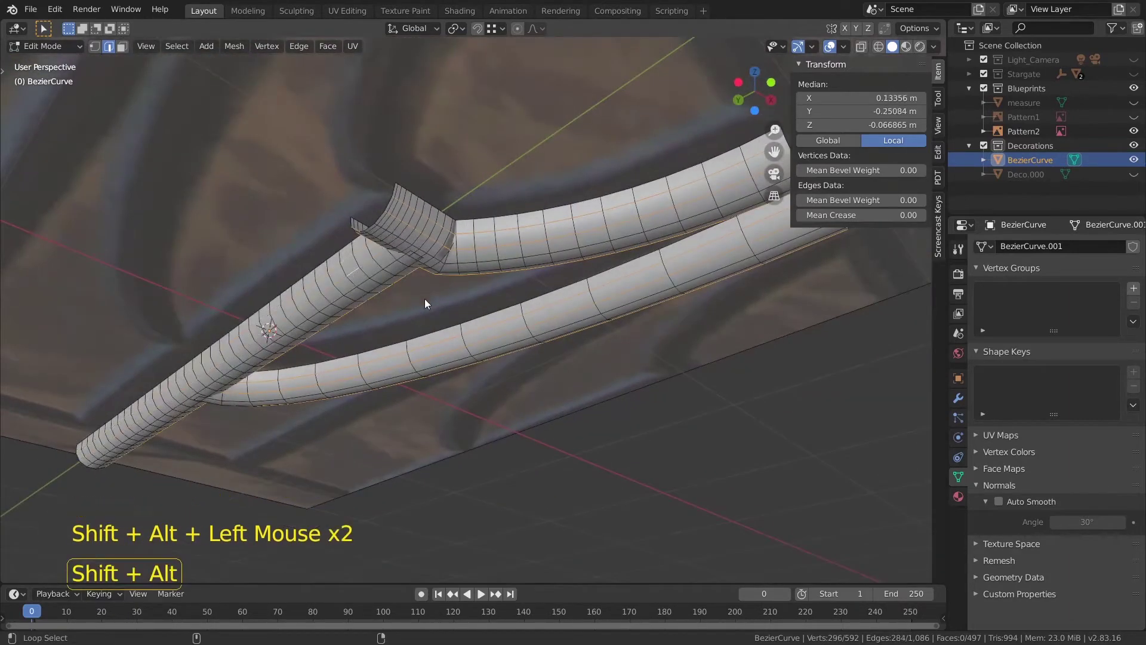
middle_click_drag(424, 299, 449, 300)
key("z")
key("x")
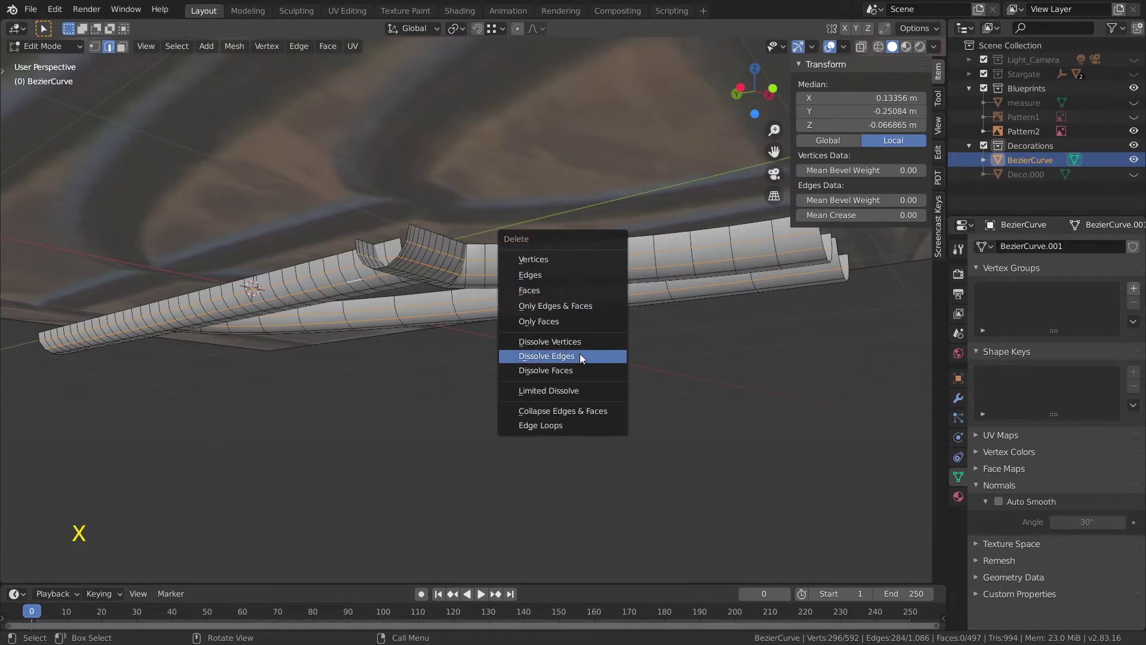
left_click(583, 356)
- Add a lengthwise loop cut down the middle of the vertical bar and switch to face selection
middle_click_drag(583, 356, 600, 300)
middle_click_drag(560, 279, 531, 336)
mouse_move(532, 336)
middle_mouse_down("shift")
mouse_move(513, 359)
mouse_move(535, 344)
middle_mouse_up("shift")
key("ctrl+r")
left_click(504, 341)
key("3")
- Circle-select the faces on the negative-X half of the vertical bar and the small arch's stub, and delete them
scroll(519, 227, "down", 3)
middle_click_drag(519, 227, 506, 210)
key("3")
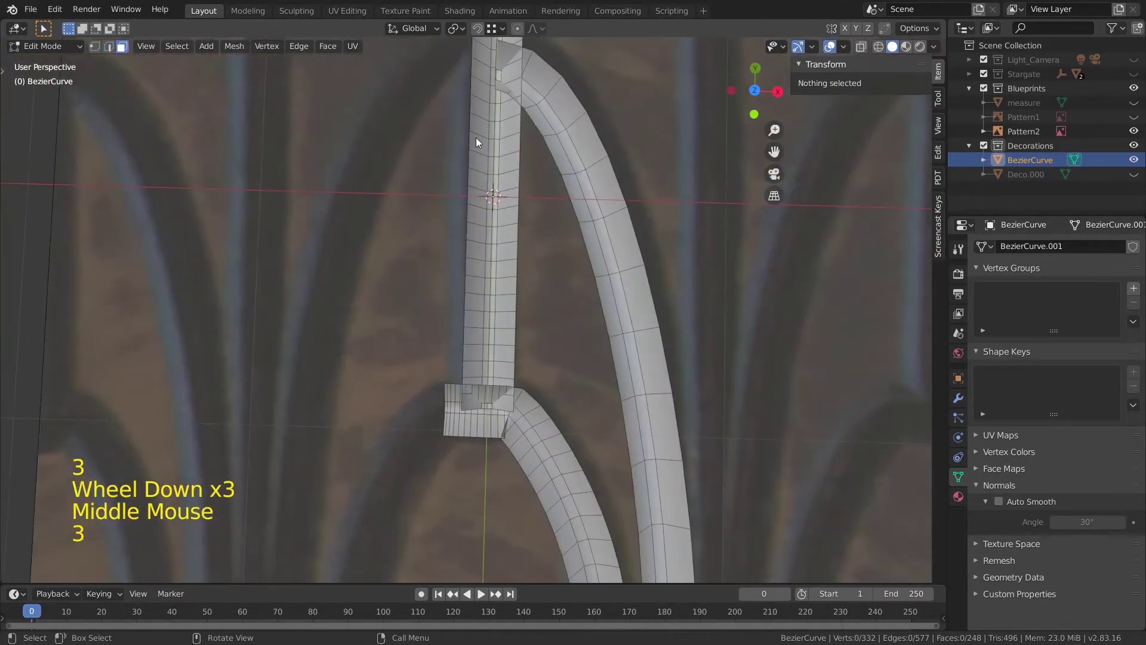
scroll(475, 137, "up", 1)
middle_click_drag(475, 138, 473, 261, "shift")
key("c")
left_click_drag(491, 124, 466, 554)
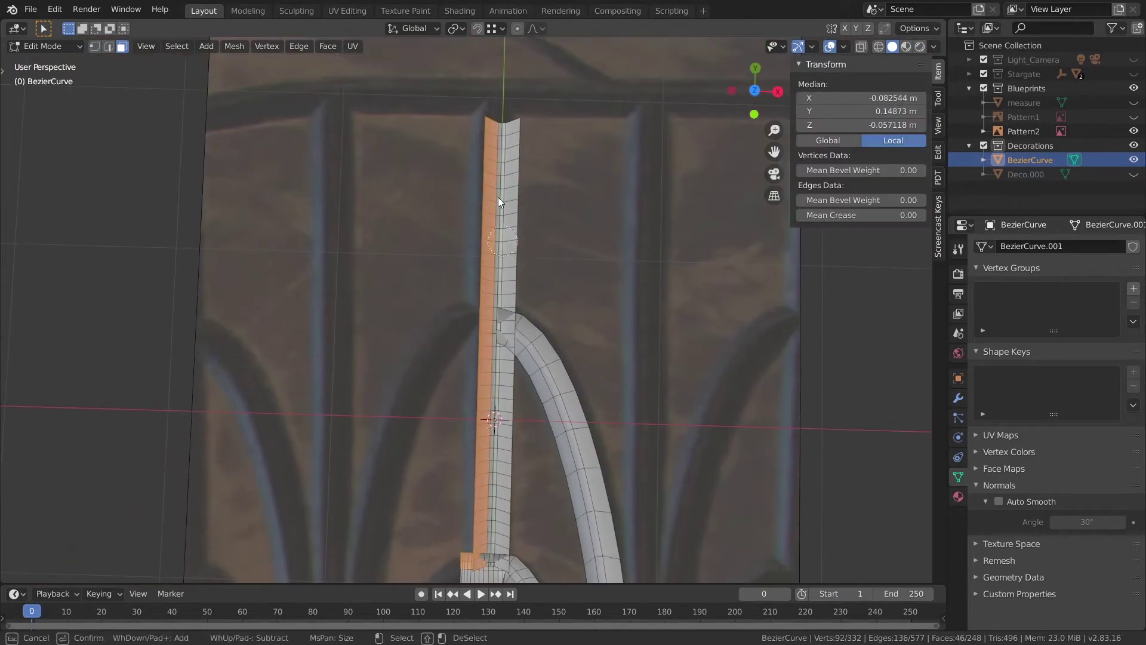
right_click(506, 176)
scroll(507, 177, "up", 5)
middle_click_drag(506, 176, 471, 417, "shift")
key("c")
mouse_move(428, 113)
left_mouse_down()
mouse_move(425, 434)
mouse_move(460, 456)
mouse_move(411, 493)
mouse_move(420, 531)
left_mouse_up()
right_click(561, 540)
middle_click_drag(561, 539, 569, 124, "shift")
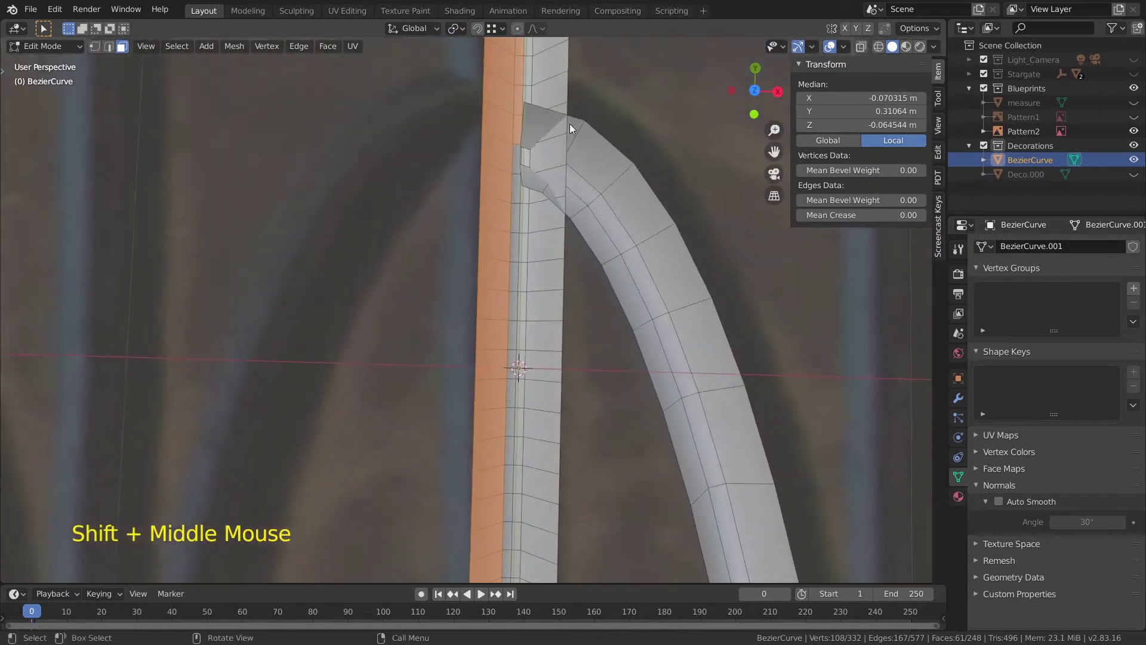
key("c")
mouse_move(524, 179)
left_mouse_down()
mouse_move(500, 260)
mouse_move(507, 349)
left_mouse_up()
left_click_drag(549, 159, 540, 323, "shift")
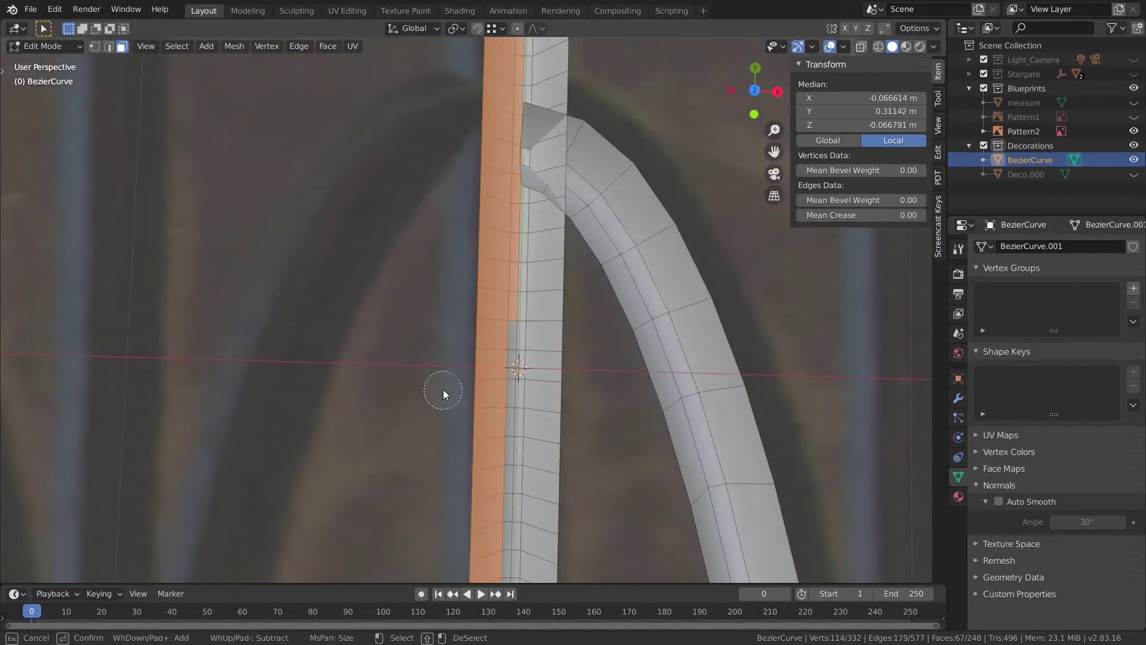
left_click_drag(490, 401, 489, 556)
right_click(497, 552)
middle_click_drag(497, 553, 470, 151, "shift")
key("c")
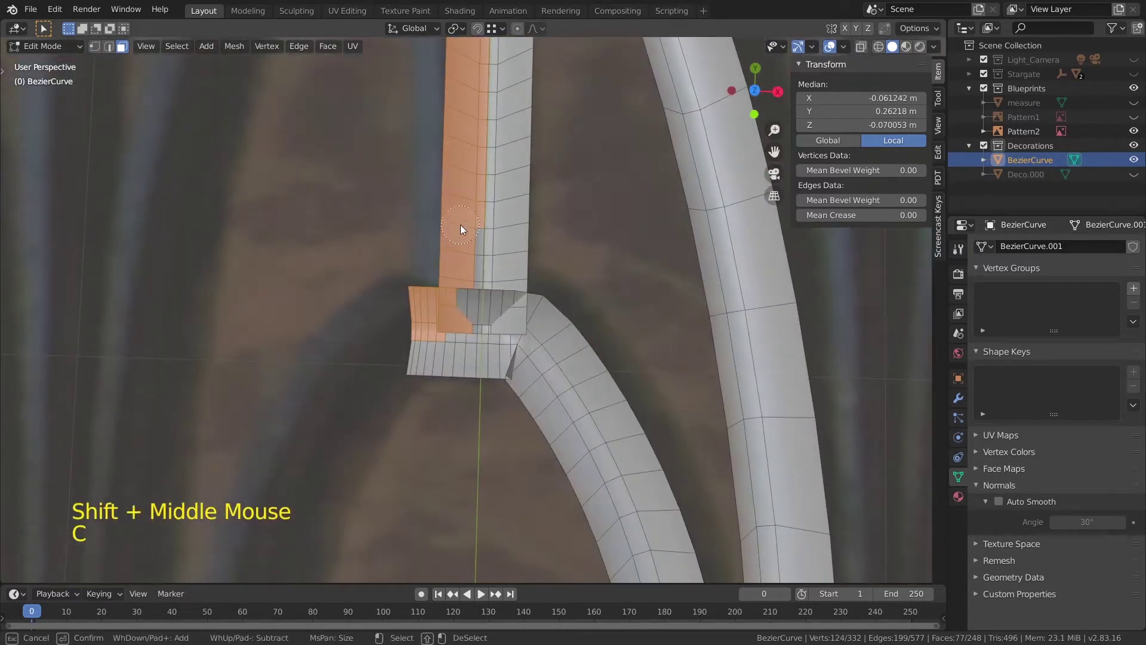
mouse_move(460, 224)
left_mouse_down()
mouse_move(455, 360)
mouse_move(431, 367)
mouse_move(484, 348)
mouse_move(487, 334)
left_mouse_up()
right_click(465, 414)
key("x")
left_click(449, 352)
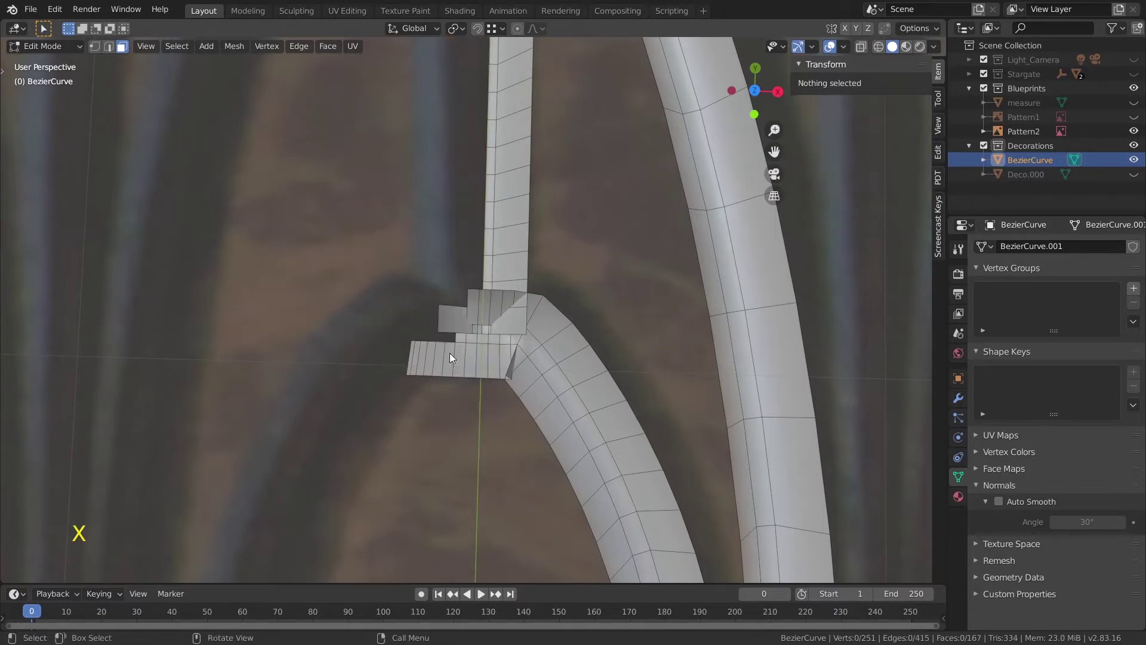
- Undo the face deletion, recheck the selection around the bar and stub, and delete the same faces again
key("ctrl+z")
scroll(450, 353, "down", 10)
scroll(503, 324, "up", 11)
mouse_move(503, 325)
middle_mouse_down()
mouse_move(508, 388)
mouse_move(496, 343)
middle_mouse_up()
key("x")
left_click(508, 388)
- Turn on X-ray and delete the leftover faces on the negative-X side where the bar meets the small arch
left_click(860, 46)
left_click(860, 47)
left_click(860, 46)
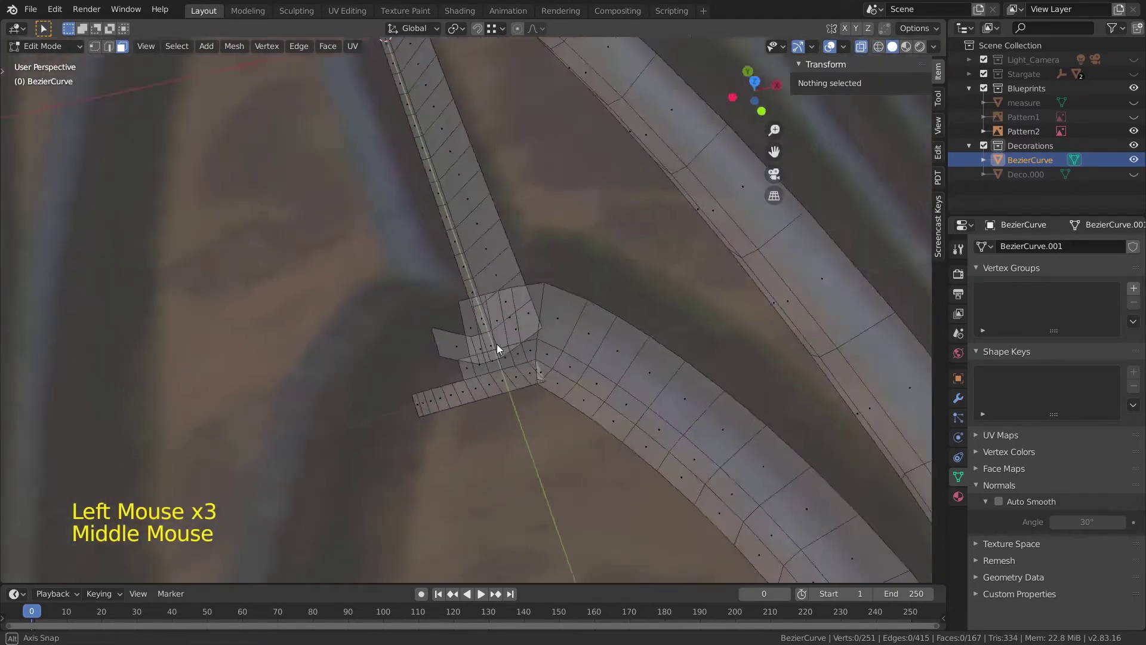
scroll(496, 344, "up", 2)
left_click(458, 357)
middle_click_drag(358, 435, 470, 400)
left_click(487, 365, "shift")
middle_click_drag(502, 361, 453, 458)
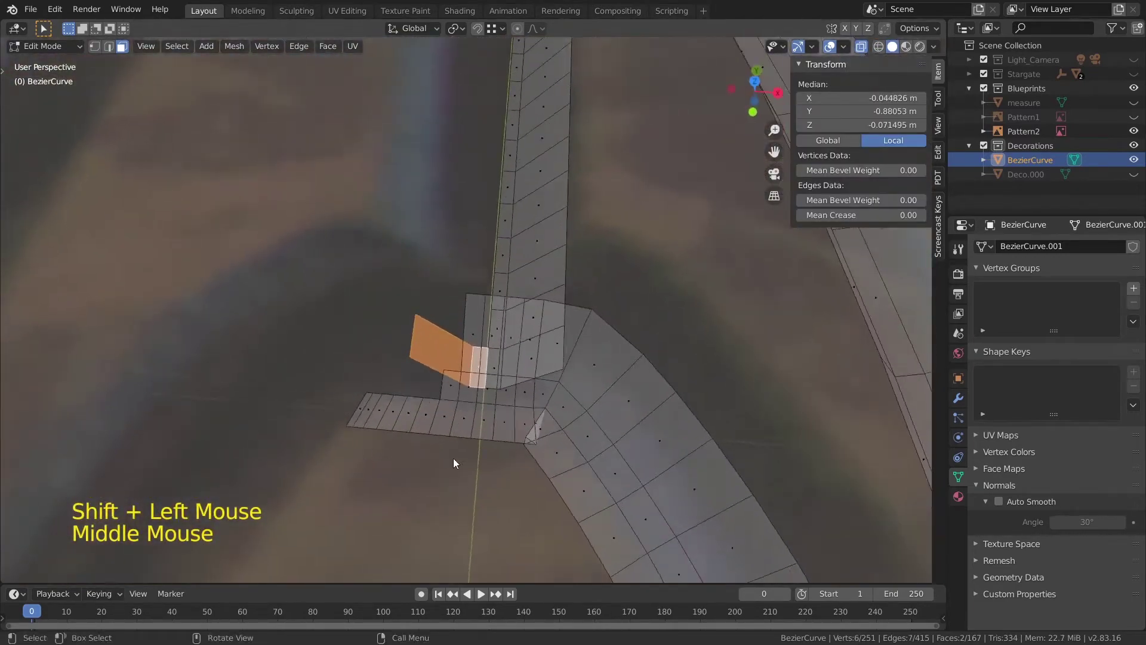
scroll(537, 444, "up", 3)
middle_click_drag(541, 445, 557, 350, "shift")
left_click(489, 352, "shift")
left_click(458, 349, "shift")
left_click(476, 394, "shift")
left_click(446, 394, "shift")
left_click(418, 391, "shift")
left_click(380, 396, "shift")
left_click(353, 394, "shift")
left_click(322, 392, "shift")
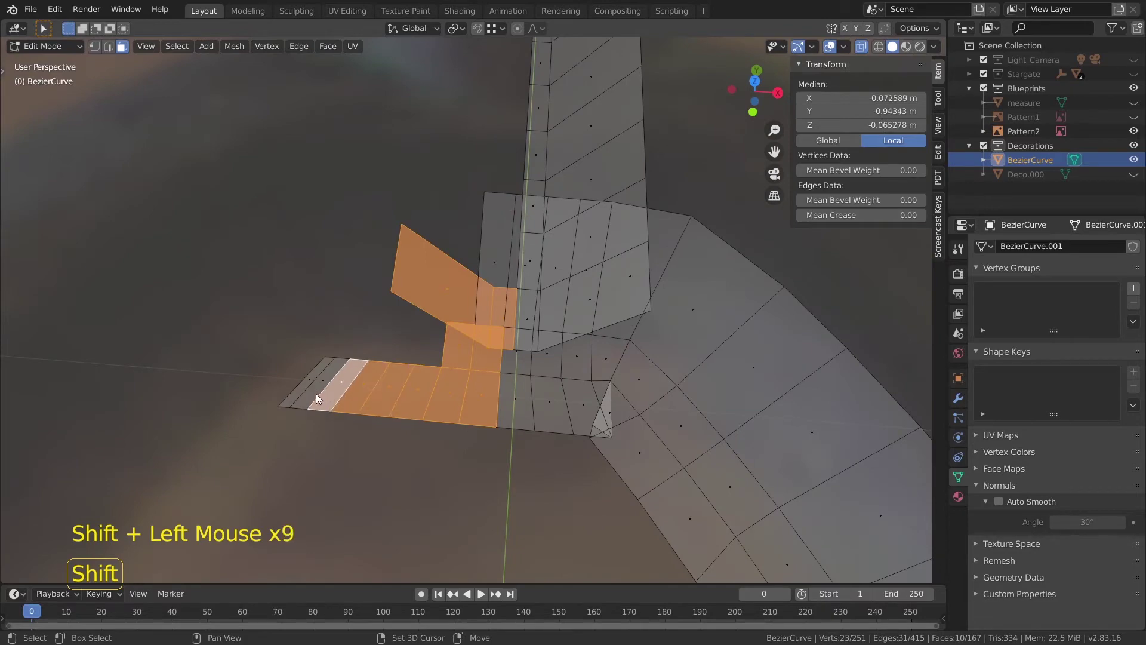
left_click(301, 394, "shift")
key("x")
left_click(371, 463)
- Add one centered loop cut across the small arch's stub near the center axis
middle_click(542, 407)
key("ctrl+r")
left_click(513, 367)
right_click(515, 367)
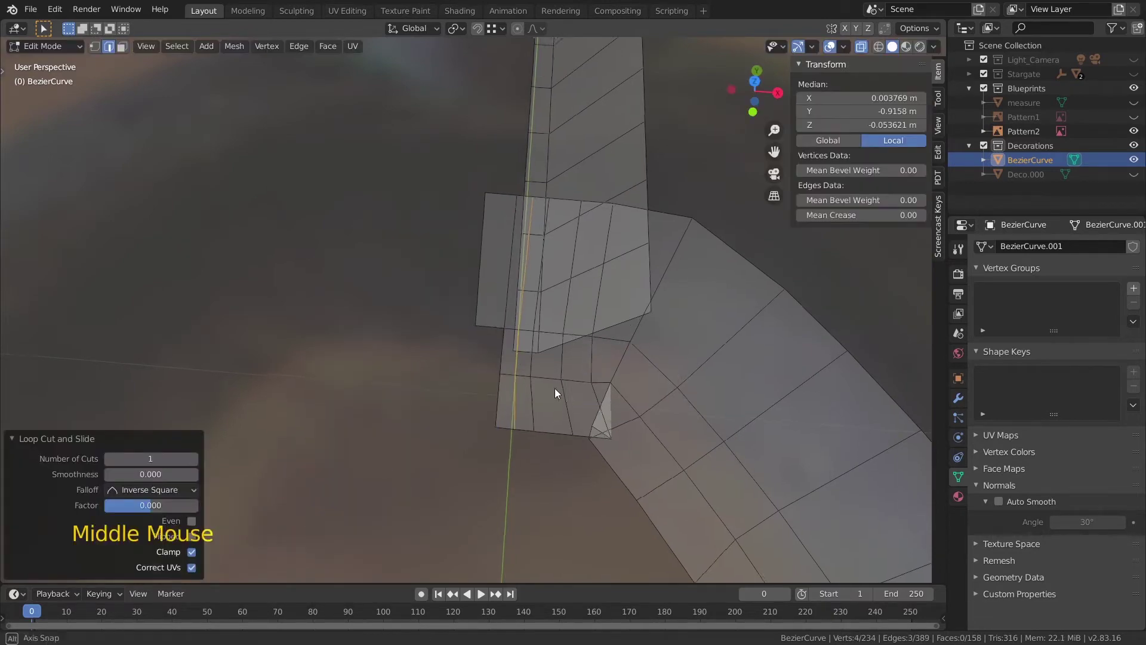
middle_click_drag(554, 388, 543, 340)
- Delete the four stub faces between the new loop cut and the stub's outer negative-X end
left_click(511, 290)
key("3")
left_click(500, 293)
left_click(521, 306, "shift")
left_click(509, 389, "shift")
left_click(506, 417, "shift")
key("x")
left_click(556, 472)
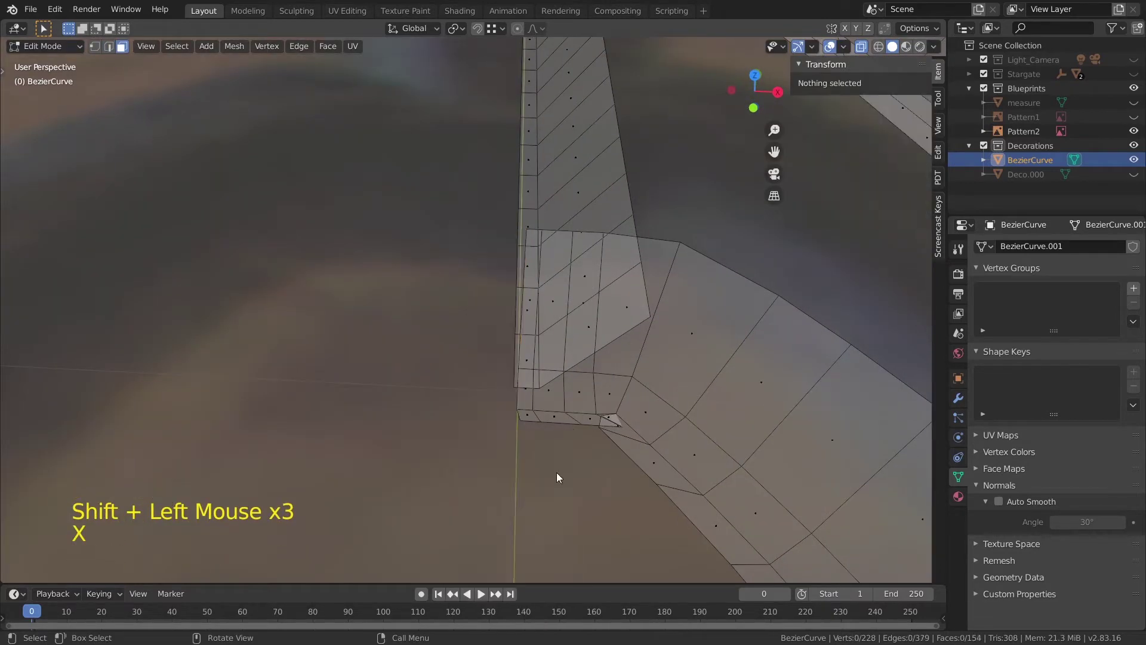
middle_click_drag(556, 472, 651, 328)
middle_click_drag(692, 374, 546, 325, "shift")
middle_click_drag(547, 325, 567, 364)
key("1")
left_click(457, 410)
middle_click_drag(502, 395, 490, 428)
double_click(494, 375)
key("g")
right_click(569, 401)
left_click(493, 414)
key("g")
left_click(486, 440)
key("ctrl+z")
key("ctrl+z")
double_click(511, 370)
key("g")
left_click(465, 399)
left_click(480, 415, "shift")
left_click(478, 409)
key("ctrl+z")
key("ctrl+z")
key("ctrl+z")
key("ctrl+z")
- Merge the two closely spaced vertices beside the small arch's inner corner into one
left_click(477, 400)
left_click(476, 399, "shift")
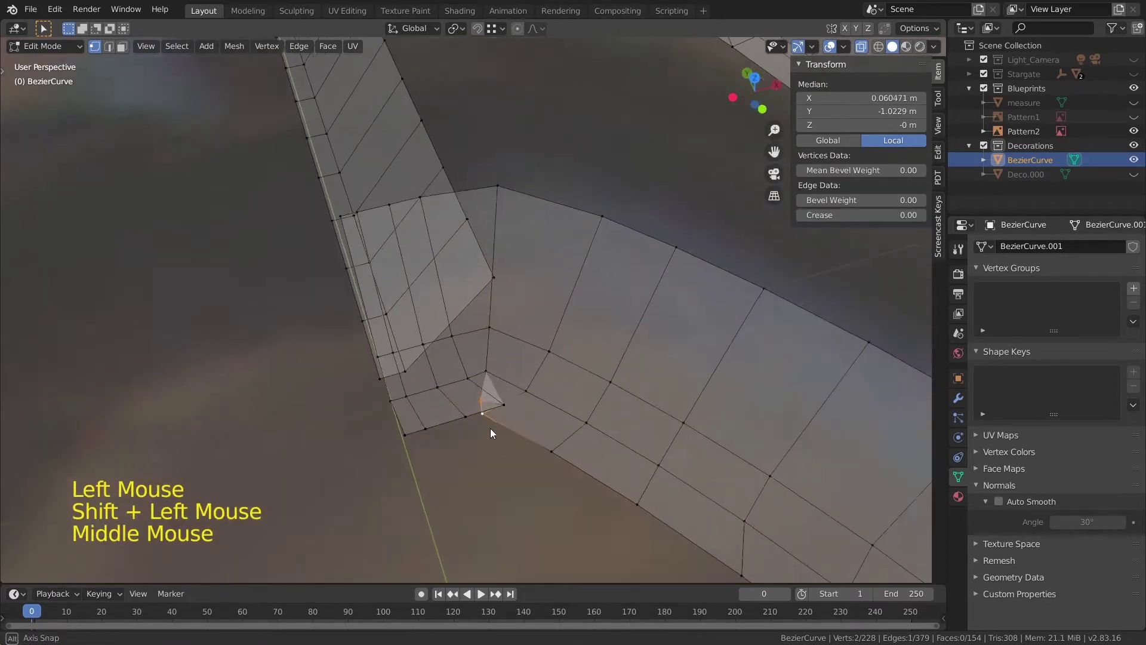
scroll(519, 467, "up", 2)
middle_click_drag(520, 467, 470, 401)
key("m")
left_click(517, 474)
- Slide the stub's neighboring end vertex toward the small arch's inner corner with a factor of 0.695
left_click(500, 456)
key("g")
key("g")
left_click(463, 460)
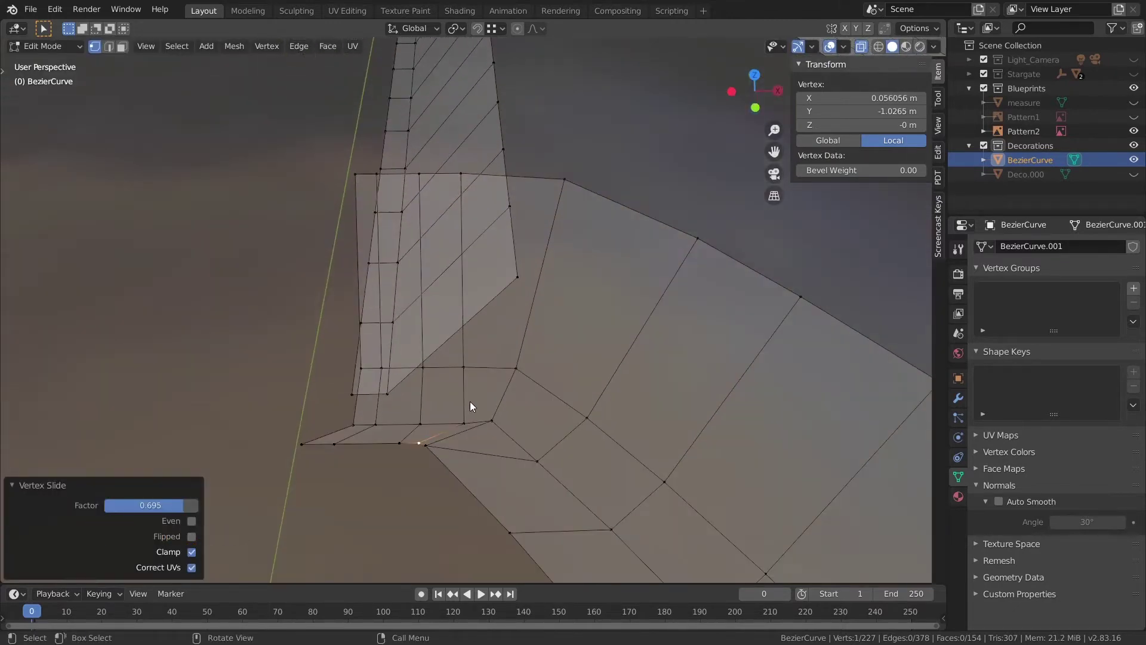
- In top view, turn on snapping and move the stub's innermost lengthwise edge loop 0.005535 m along X onto the bar's inner edge line
middle_click_drag(473, 250, 507, 335)
middle_click_drag(507, 334, 591, 275, "shift")
middle_click_drag(591, 274, 554, 268, "shift")
key("KP_7")
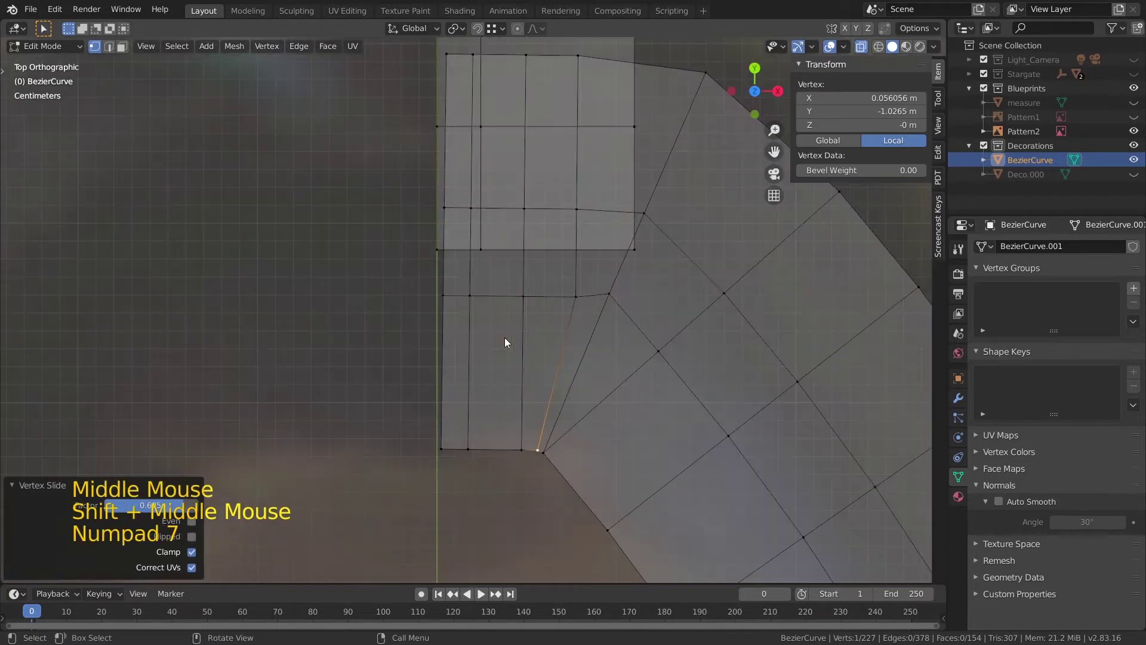
left_click(469, 388)
key("2")
left_click(469, 388, "alt+shift")
key("g")
key("g")
right_click(517, 384)
key("1")
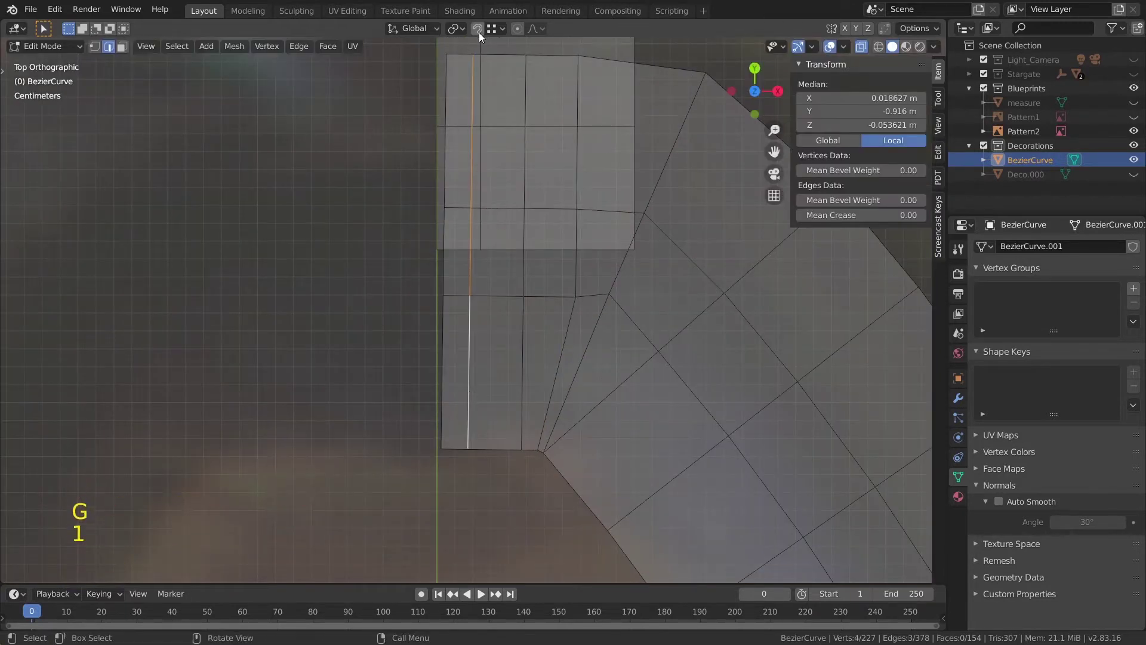
key("g")
key("x")
right_click(500, 307)
left_click(95, 46)
key("g")
left_click(510, 287)
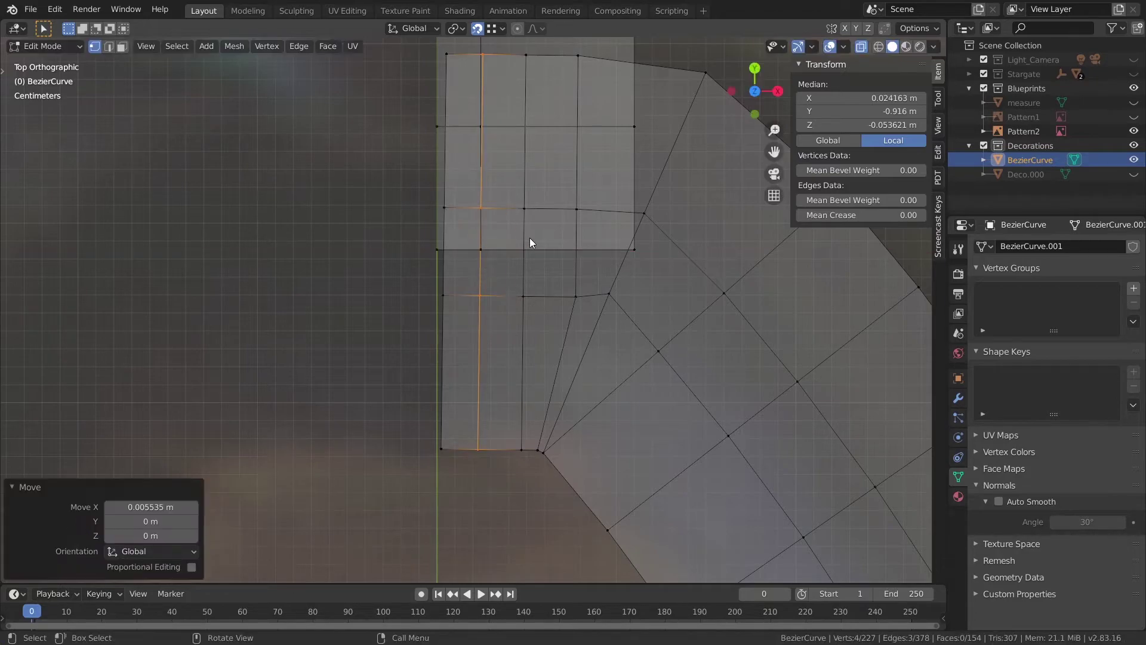
- Delete the two faces near the center axis where the bar's end and the small arch's stub overlap
middle_click_drag(481, 38, 375, 375)
key("3")
left_click(452, 374)
left_click(452, 374)
left_click(526, 374, "shift")
left_click(526, 373, "shift")
middle_click_drag(527, 374, 528, 430)
key("x")
left_click(526, 417)
- Merge the bar's two open end vertices pairwise with the matching stub vertices, using At Last
key("1")
left_click(540, 463)
middle_click_drag(540, 464, 582, 450)
left_click(499, 458, "shift")
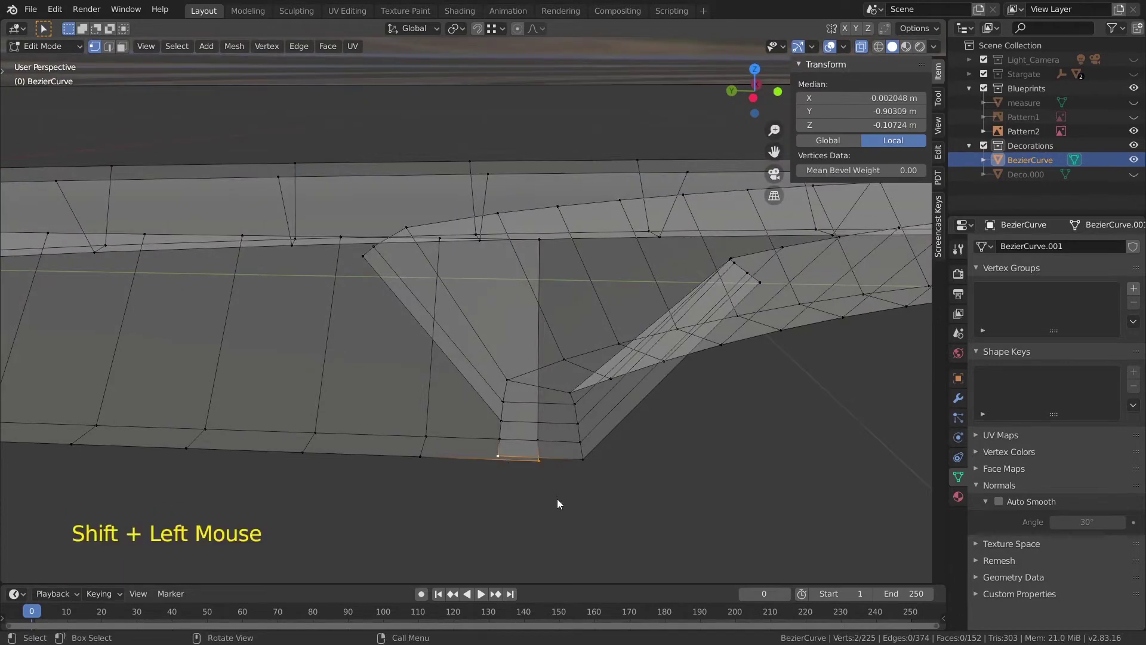
key("m")
left_click(557, 499)
left_click(538, 440)
left_click(500, 439, "shift")
key("m")
left_click(542, 491)
middle_click_drag(542, 490, 439, 377)
key("KP_7")
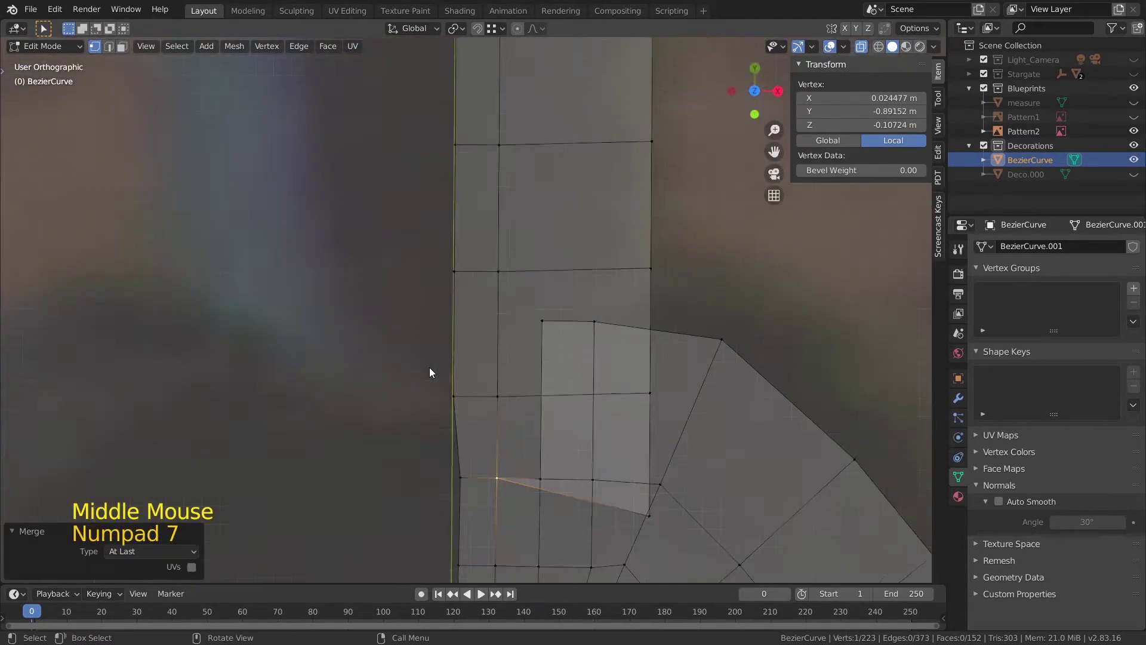
- Turn on snapping and move the stub's upper vertex along X by 0.03139 m to align with the bar's outer edge
scroll(625, 411, "down", 2)
middle_click_drag(625, 411, 616, 295, "shift")
left_click(551, 254)
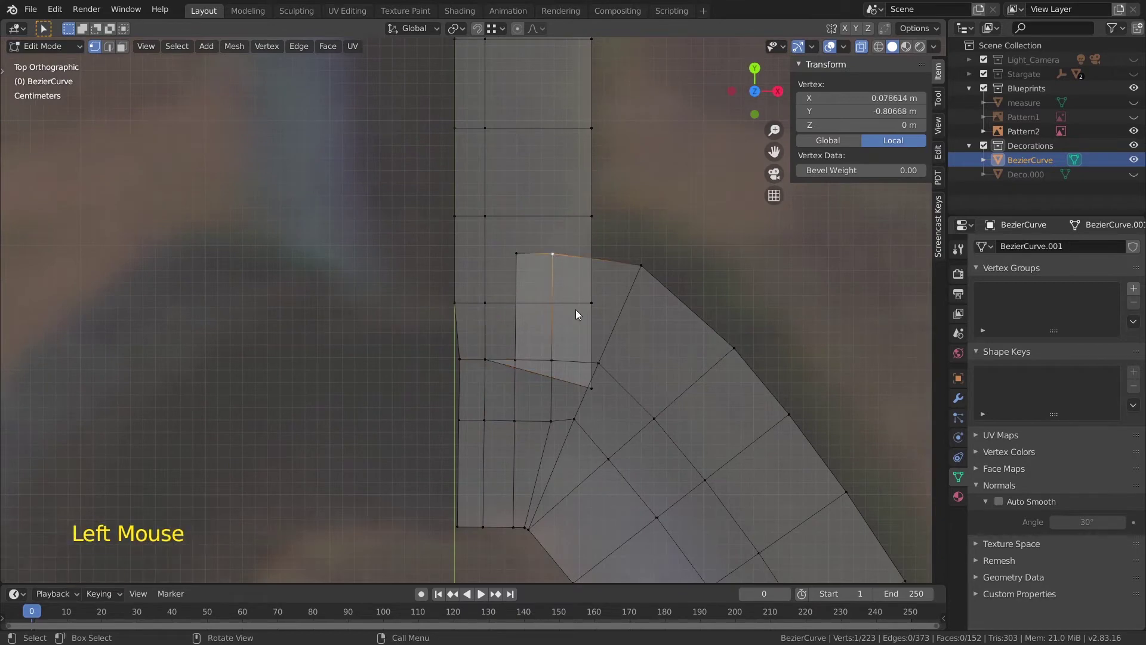
key("shift+Tab")
key("g")
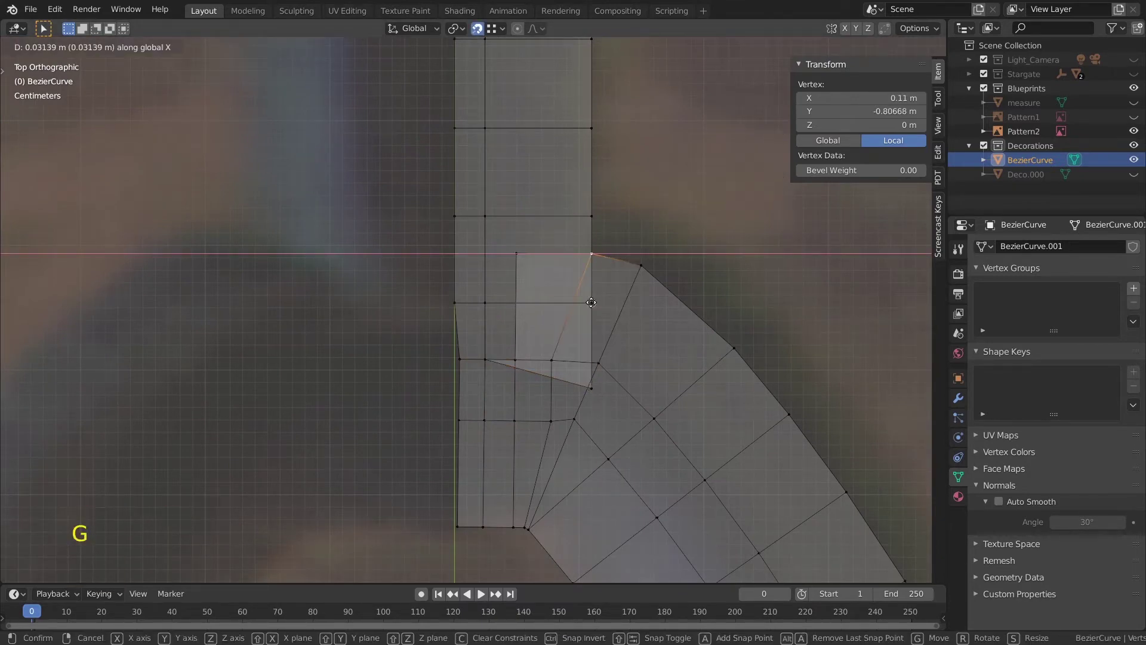
left_click(598, 361)
- Dissolve the two lengthwise edges in the middle of the stub's lower face rows
middle_click_drag(597, 360, 543, 485)
left_click(548, 486)
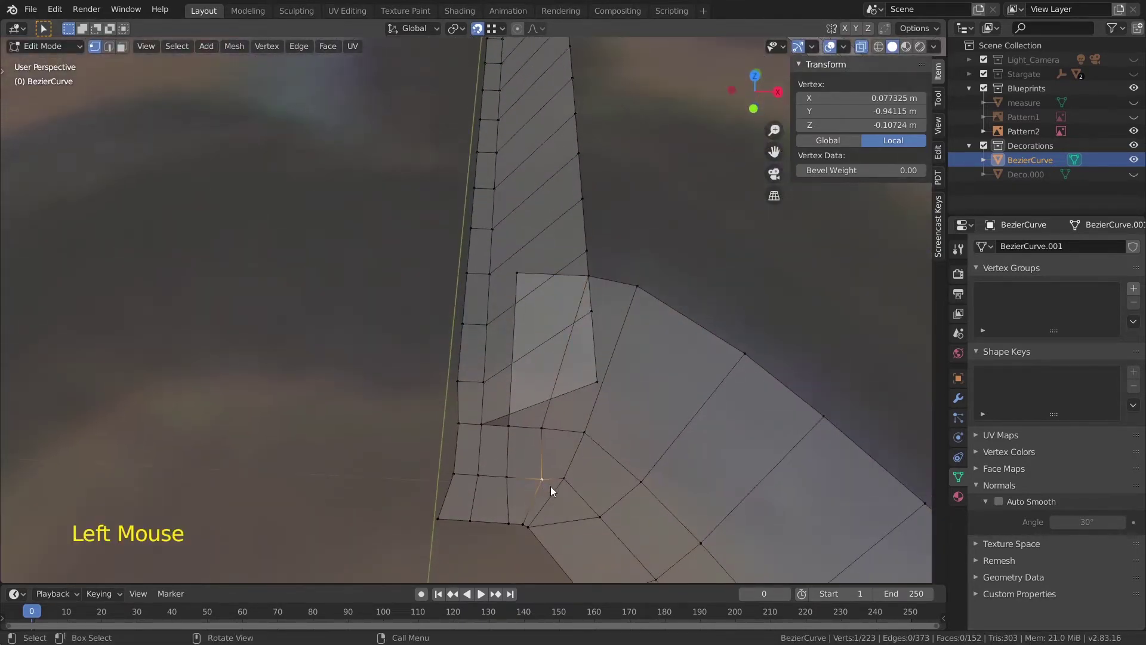
middle_click_drag(477, 442, 514, 457)
scroll(482, 458, "down", 3)
scroll(482, 458, "up", 2)
scroll(485, 421, "up", 1)
key("2")
left_click(513, 457)
left_click(517, 494, "shift")
key("x")
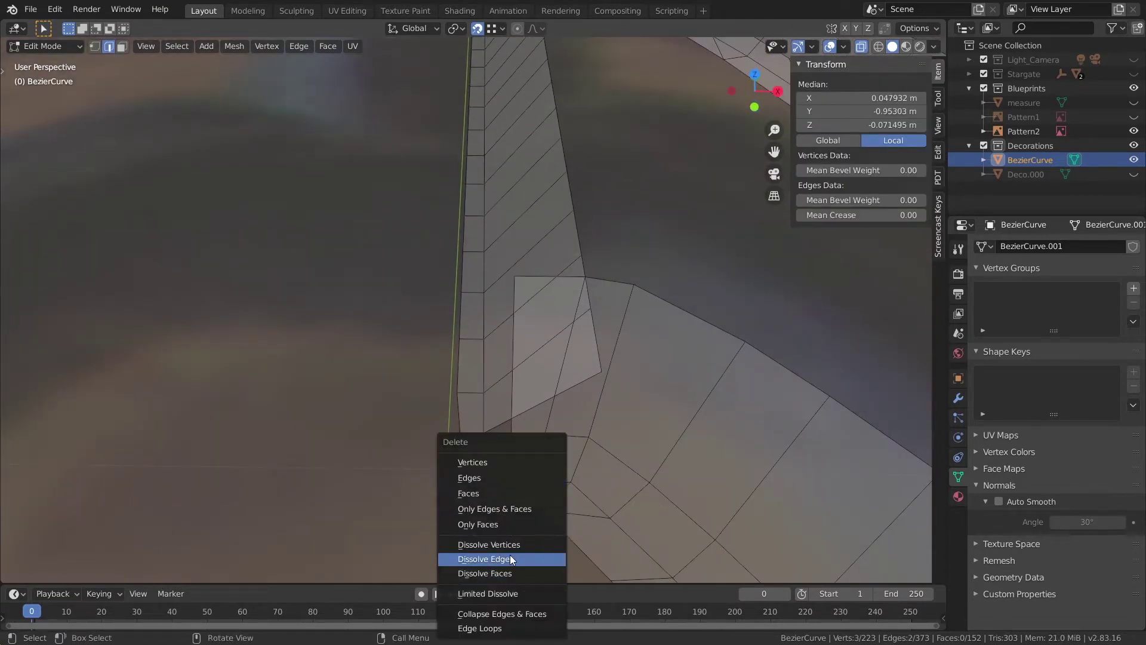
left_click(511, 558)
- Dissolve the two edges of the bar's last crosswise cut just before it meets the small arch
middle_click_drag(511, 559, 537, 411)
middle_click_drag(537, 412, 687, 362)
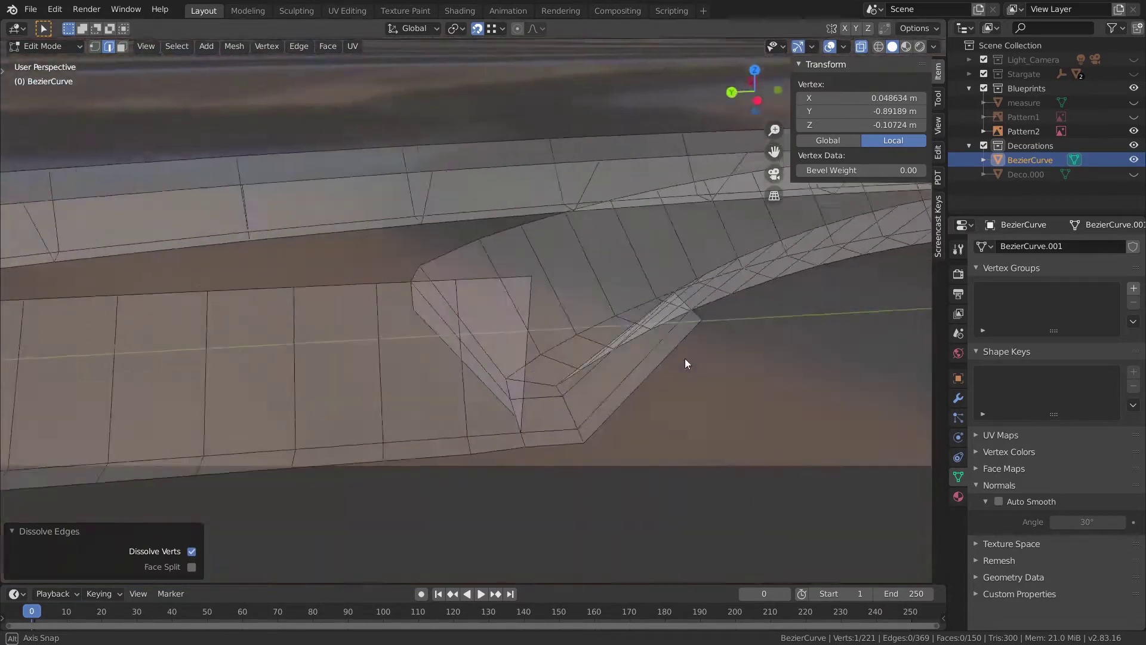
left_click(471, 428)
left_click(531, 529, "shift")
key("x")
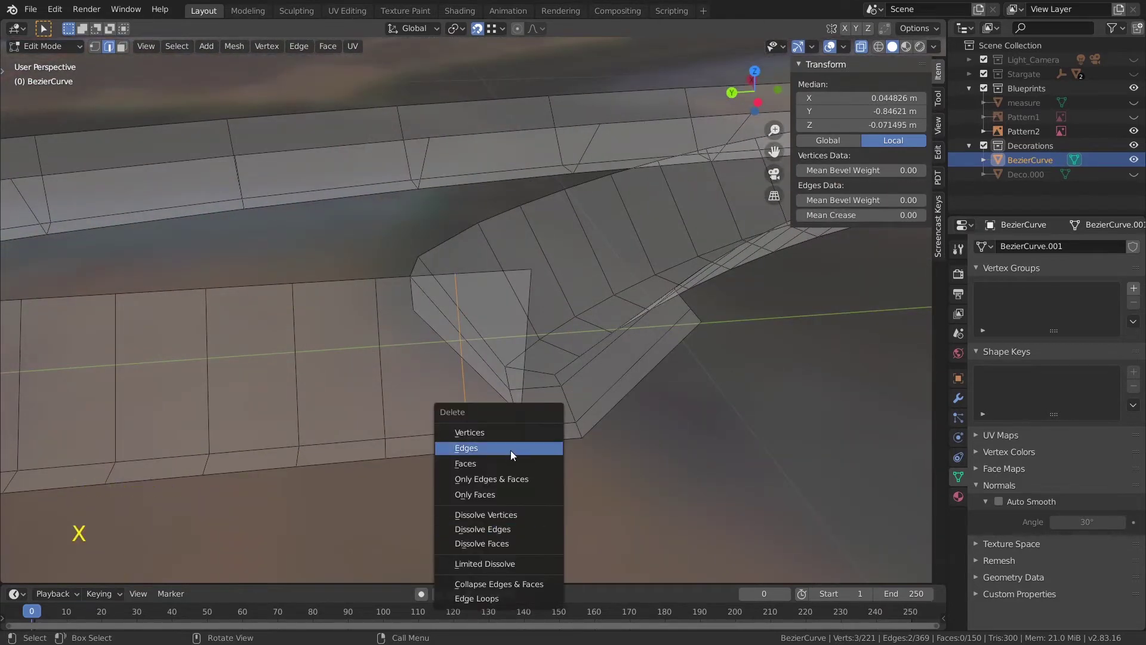
left_click(500, 513)
- Move the center-side vertex of the bar and stub joint along X, snapping it in line with the stub vertex below
middle_click_drag(500, 514, 454, 371)
key("1")
left_click(482, 443)
key("g")
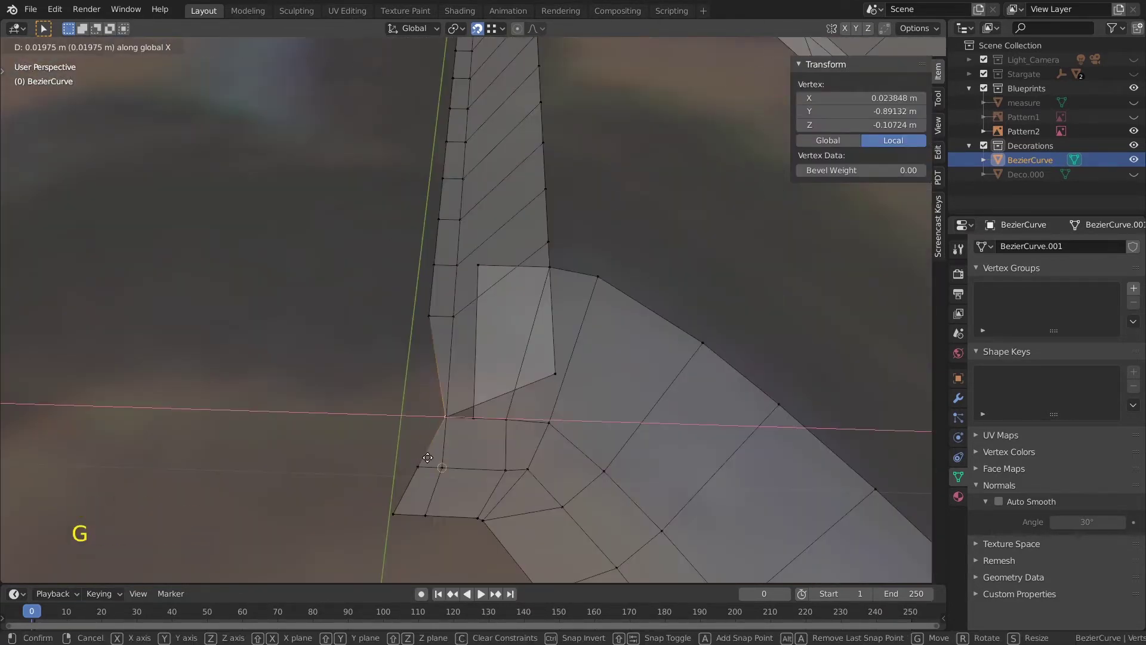
left_click(418, 460)
- Delete the leftover stub face that overlaps the bar's end
key("3")
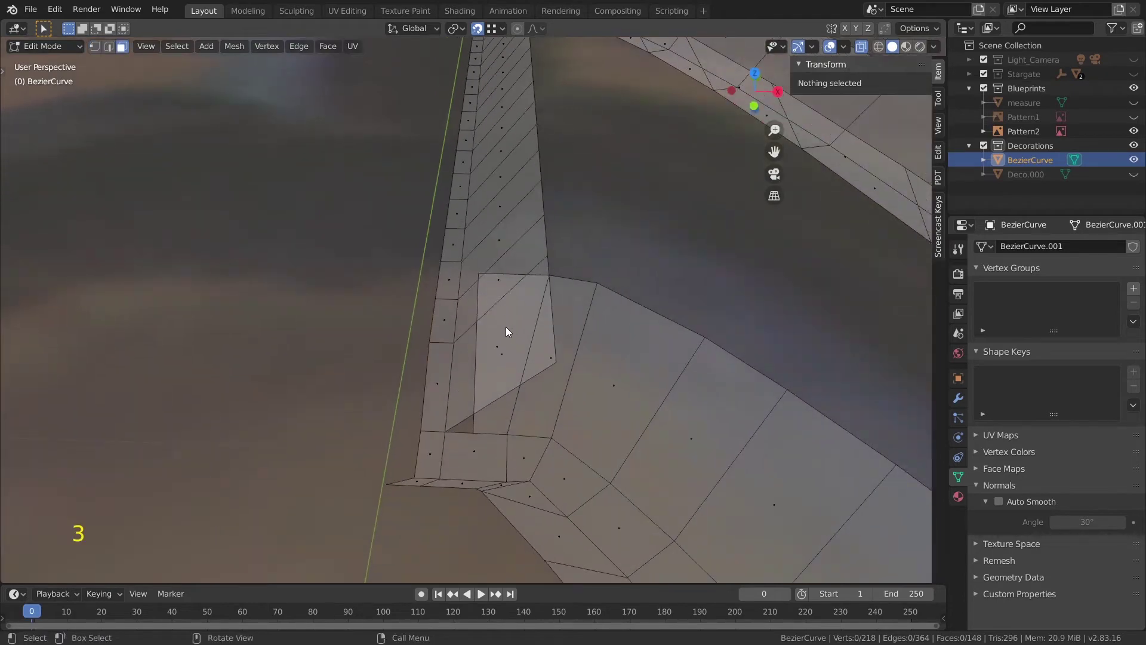
left_click(500, 351)
left_click(496, 418)
left_click(505, 406)
key("x")
left_click(476, 325)
middle_click_drag(475, 325, 536, 388)
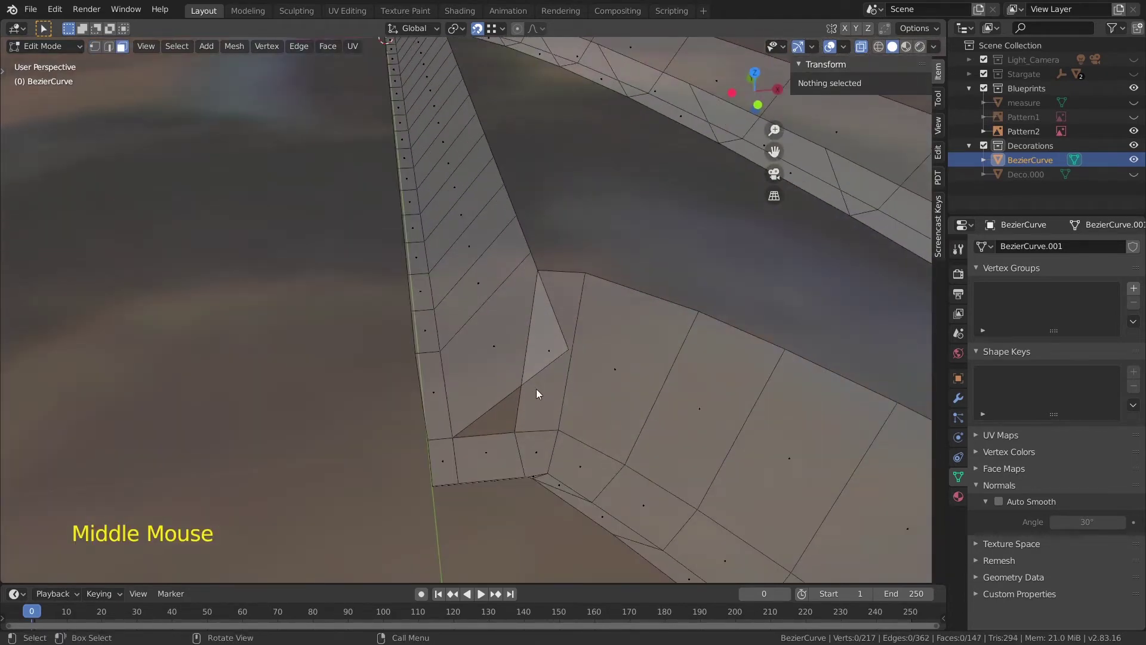
- Merge the bar's outer end corner vertex into the small arch's upper inner vertex
key("1")
left_click(567, 351)
middle_click_drag(567, 350, 481, 438)
left_click(482, 310, "shift")
key("m")
left_click(482, 311)
- Dissolve the extra vertex on the stub edge beneath the triangular gap
left_click(496, 451)
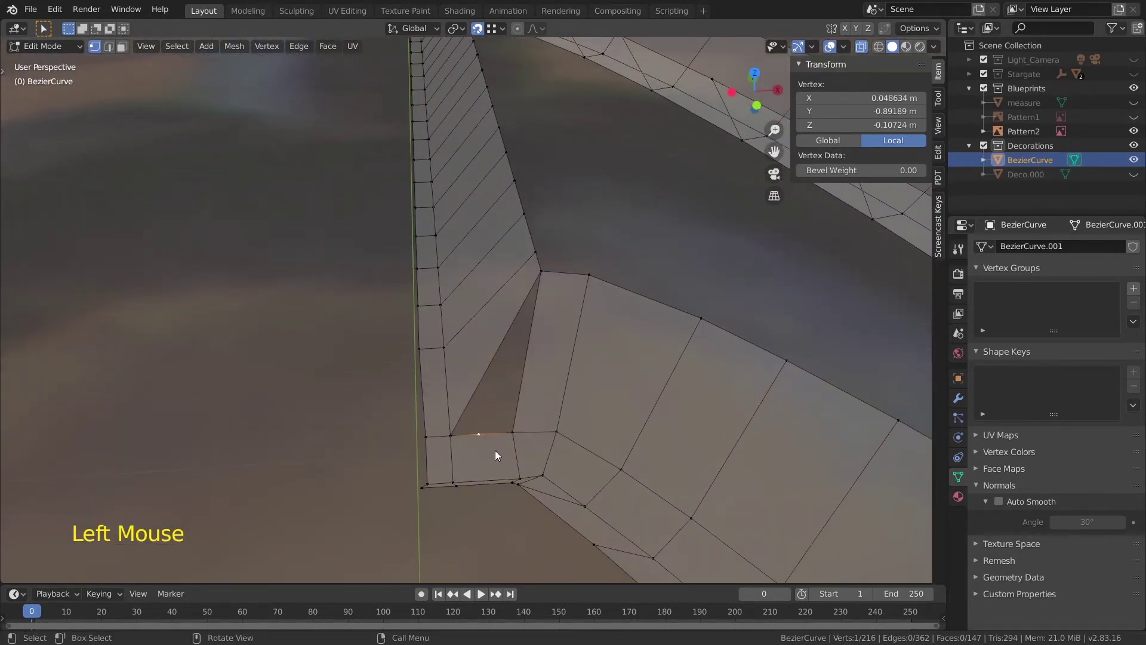
key("x")
left_click(485, 498)
middle_click_drag(485, 498, 537, 441)
middle_click_drag(538, 442, 579, 448)
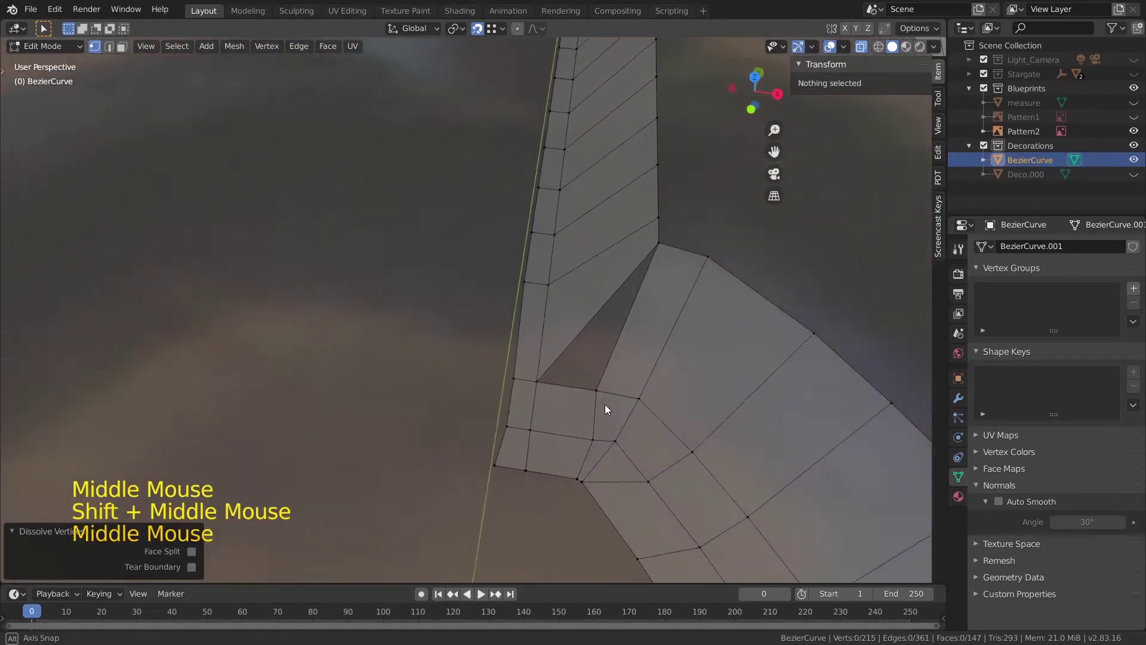
- Move the stub's outer end vertex right next to the small arch's inner corner vertex
scroll(578, 447, "up", 2)
left_click(582, 506)
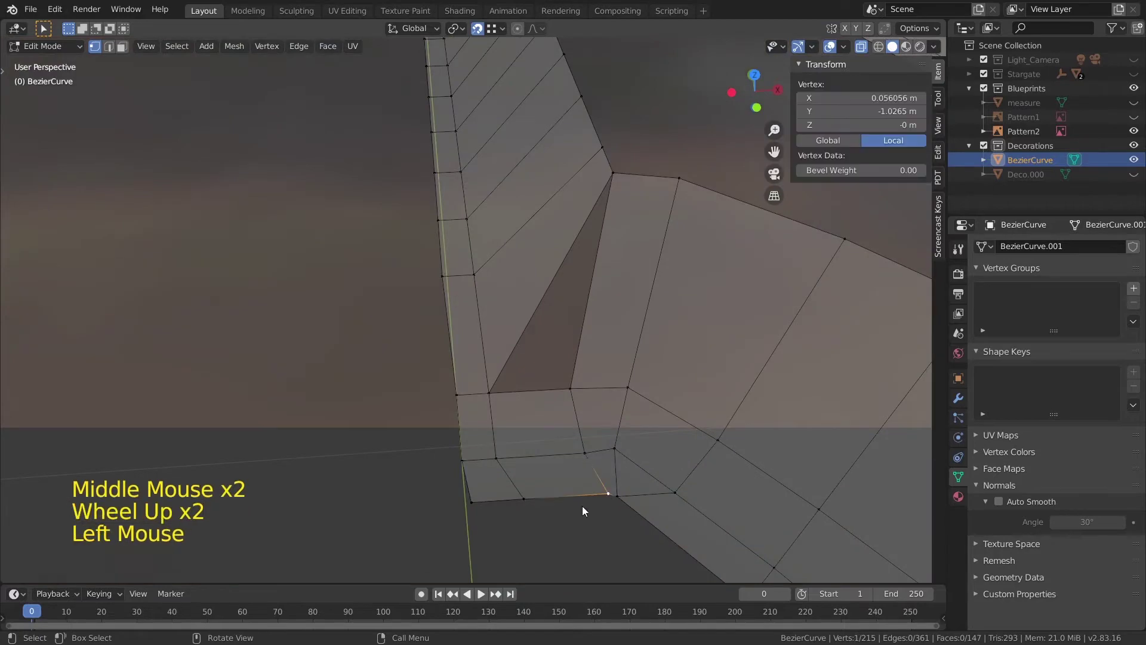
middle_click_drag(581, 506, 557, 465, "shift")
left_click(557, 480, "shift")
scroll(558, 480, "down", 3)
scroll(557, 458, "up", 2)
scroll(557, 459, "up", 1)
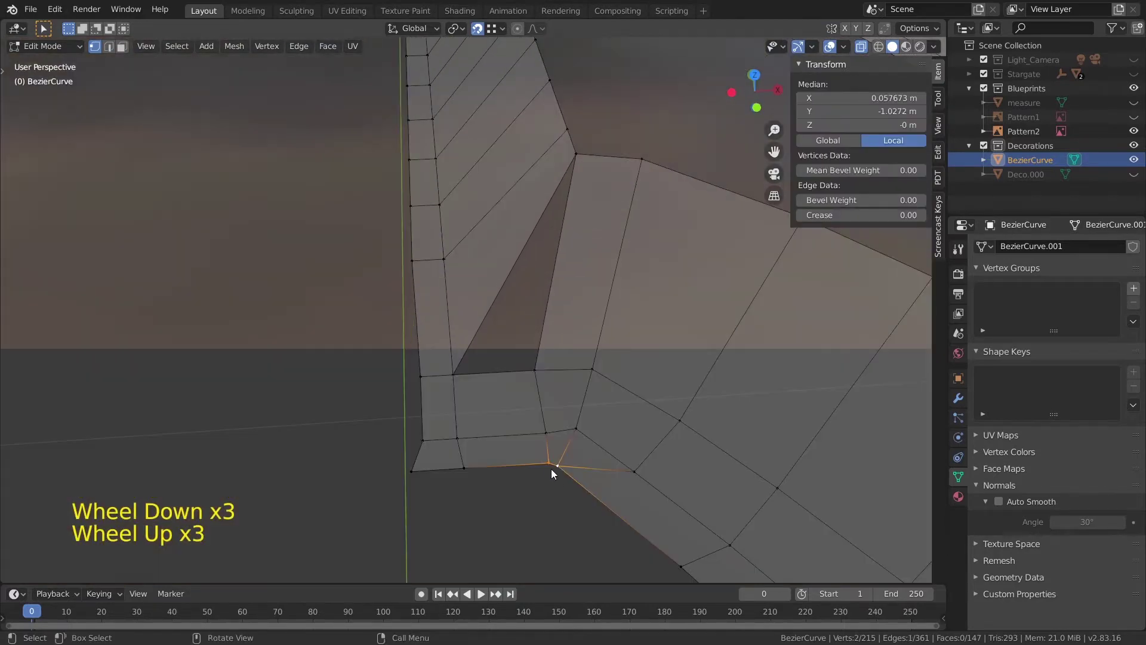
left_click(550, 468)
key("g")
left_click(557, 467)
- Merge the stub's end vertex with the small arch's inner corner vertex, using At Last
left_click(565, 496, "shift")
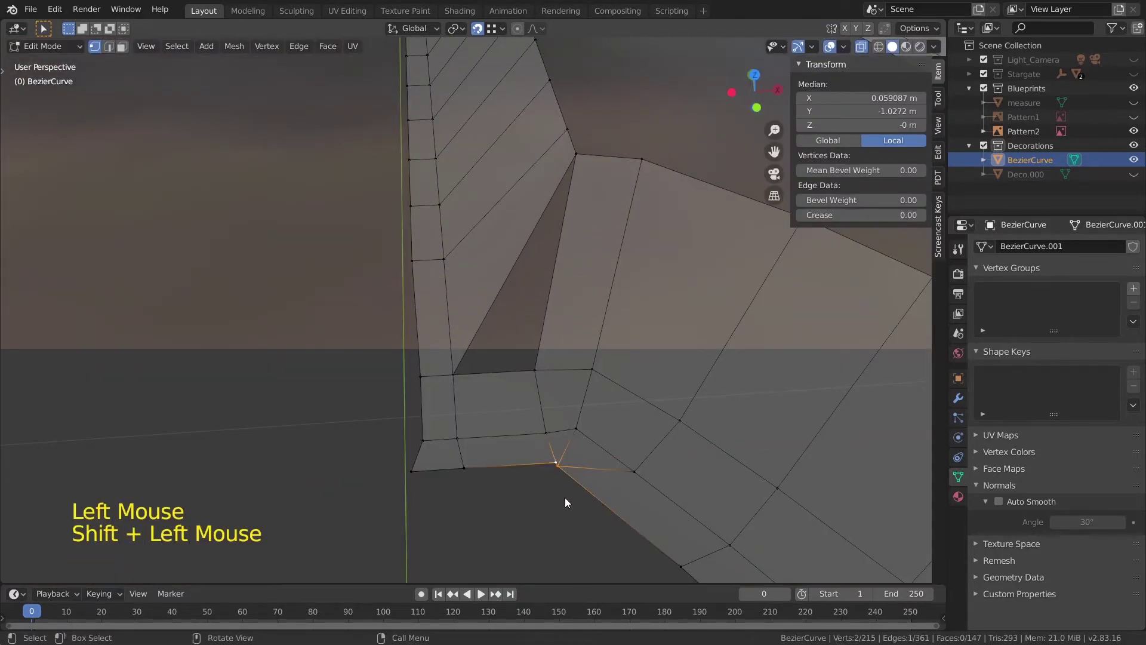
key("alt+m")
left_click(564, 481)
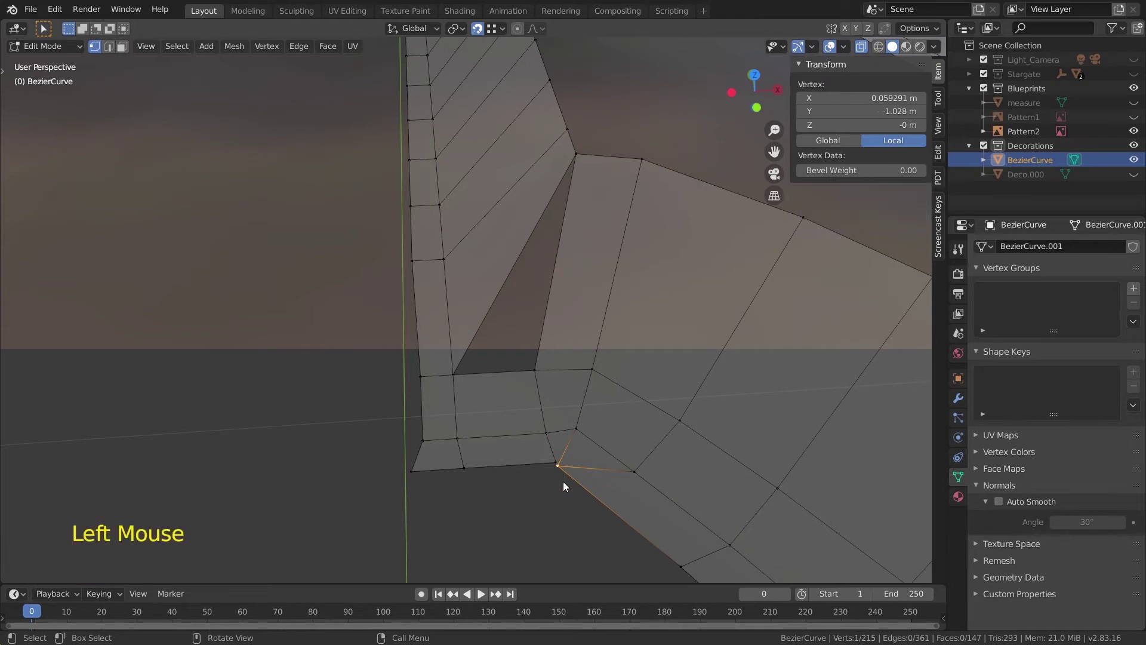
mouse_move(564, 481)
middle_mouse_down()
mouse_move(575, 444)
mouse_move(574, 500)
middle_mouse_up()
left_click(582, 541, "shift")
key("m")
left_click(581, 541)
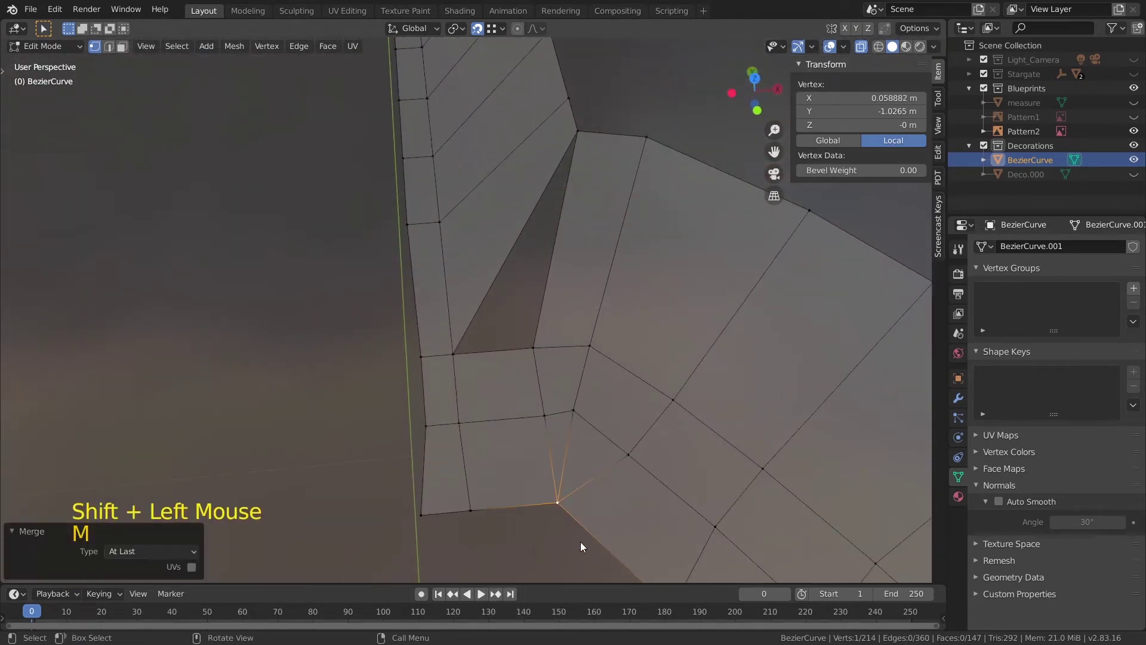
- Dissolve the two remaining lengthwise edges below the triangular gap in the stub
left_click(536, 376)
key("2")
left_click(543, 404)
left_click(551, 477, "shift")
key("x")
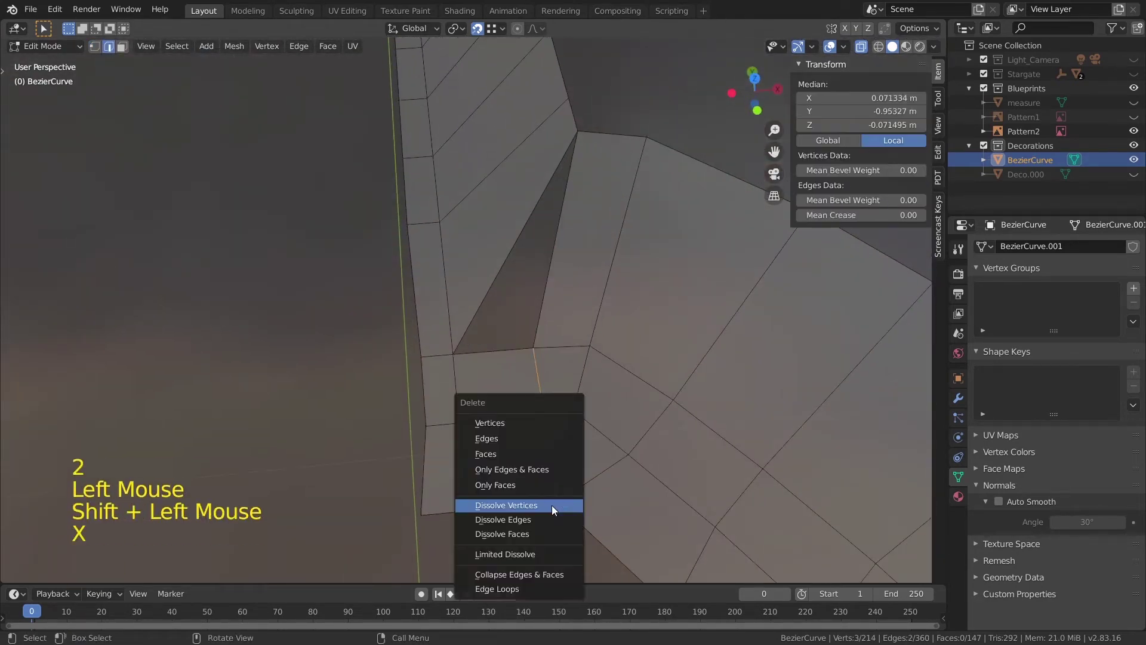
left_click(551, 505)
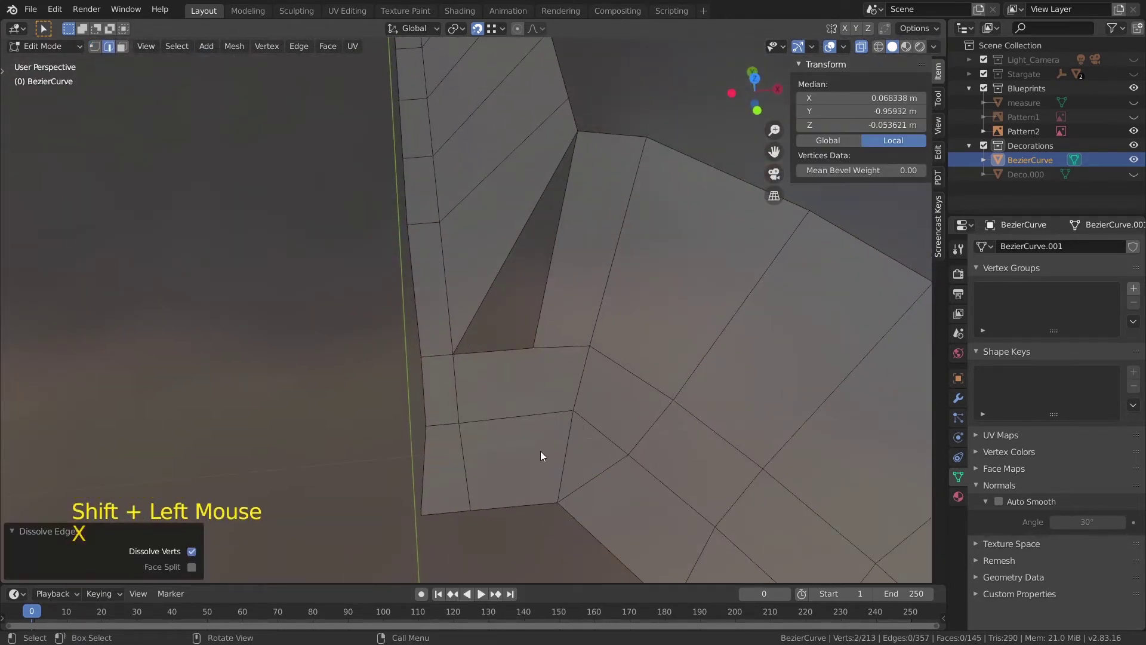
- Close the triangular gap by merging its outer lower vertex into the inner vertex where bar and stub meet
key("1")
left_click(531, 373)
left_click(514, 415, "shift")
key("m")
- Save Stargate3.blend and collapse the Merge options
scroll(556, 397, "down", 5)
middle_click_drag(514, 416, 546, 310)
scroll(489, 345, "down", 3)
scroll(438, 330, "down", 4)
middle_click_drag(547, 310, 454, 179)
left_click(30, 9)
left_click(48, 99)
left_click(41, 531)
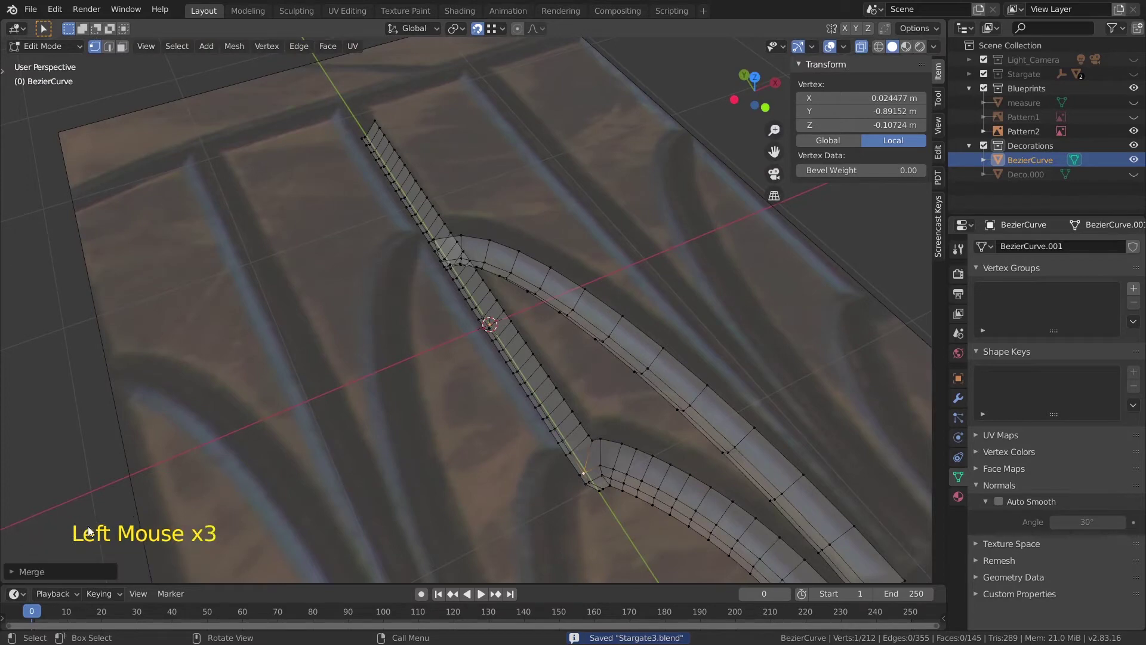
- Move the bar's cross edges under the large arch along Y to about 0.548 m, level with the arch's lower middle end vertex
scroll(539, 364, "up", 5)
middle_click_drag(478, 353, 495, 388)
middle_click_drag(496, 388, 478, 344)
key("KP_7")
scroll(486, 263, "up", 2)
middle_click_drag(479, 170, 566, 269, "shift")
middle_click_drag(565, 334, 559, 280, "shift")
middle_click_drag(558, 281, 457, 370)
key("KP_7")
scroll(457, 370, "up", 2)
left_click(435, 357)
key("2")
left_click(436, 354)
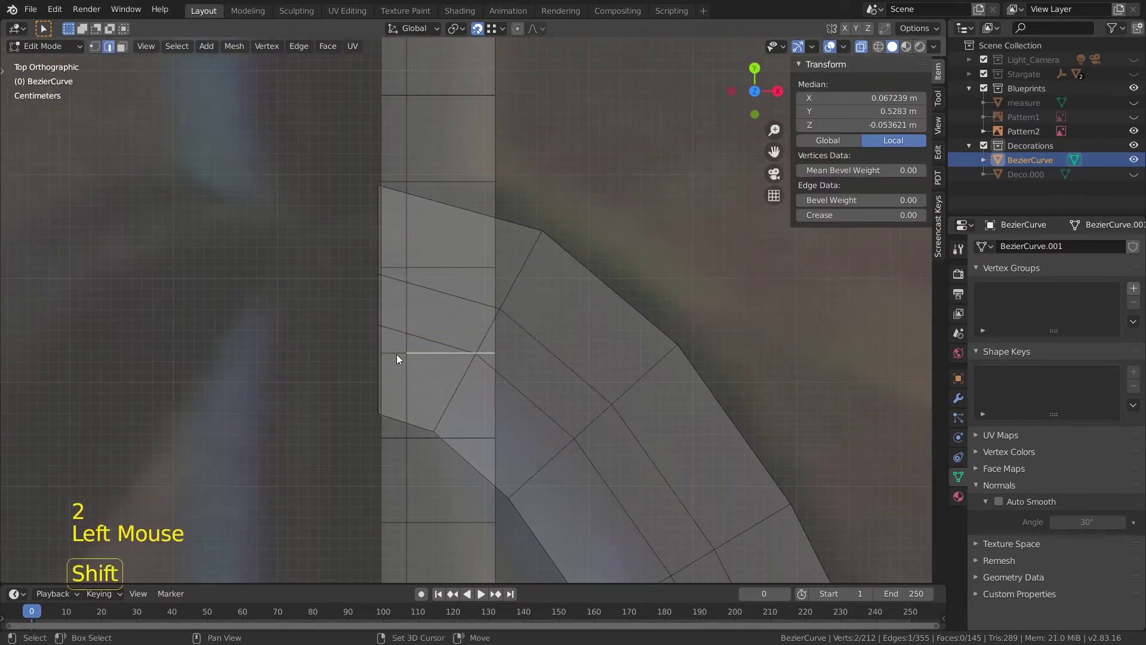
left_click(396, 354, "shift")
key("g")
key("Escape")
key("g")
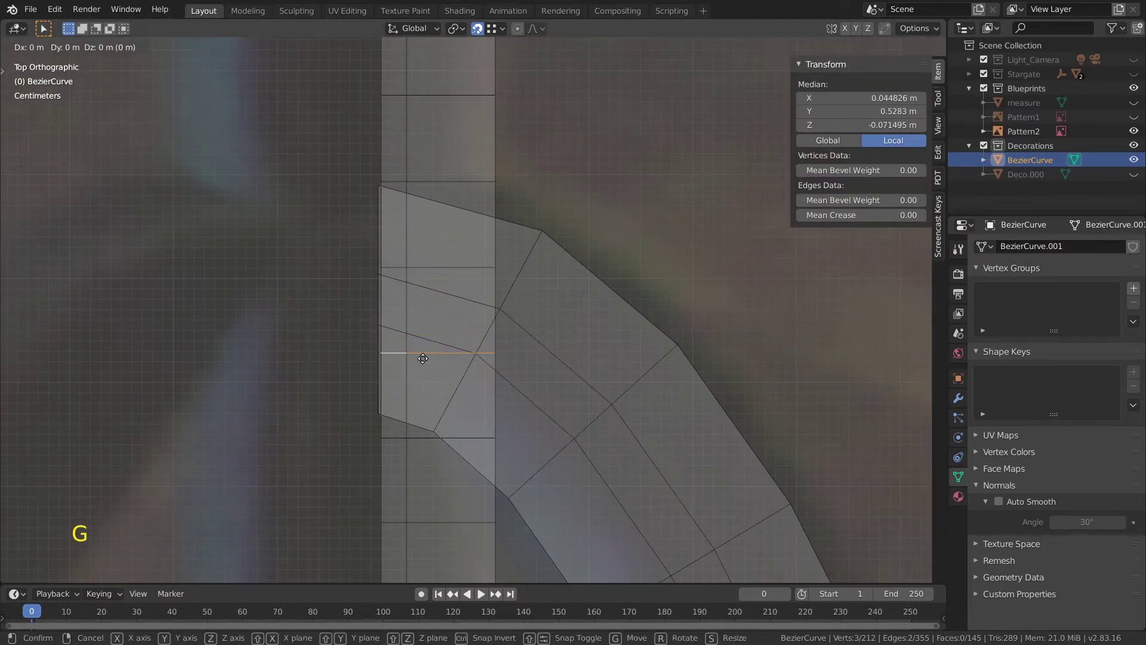
key("y")
right_click(420, 363)
key("1")
key("g")
key("y")
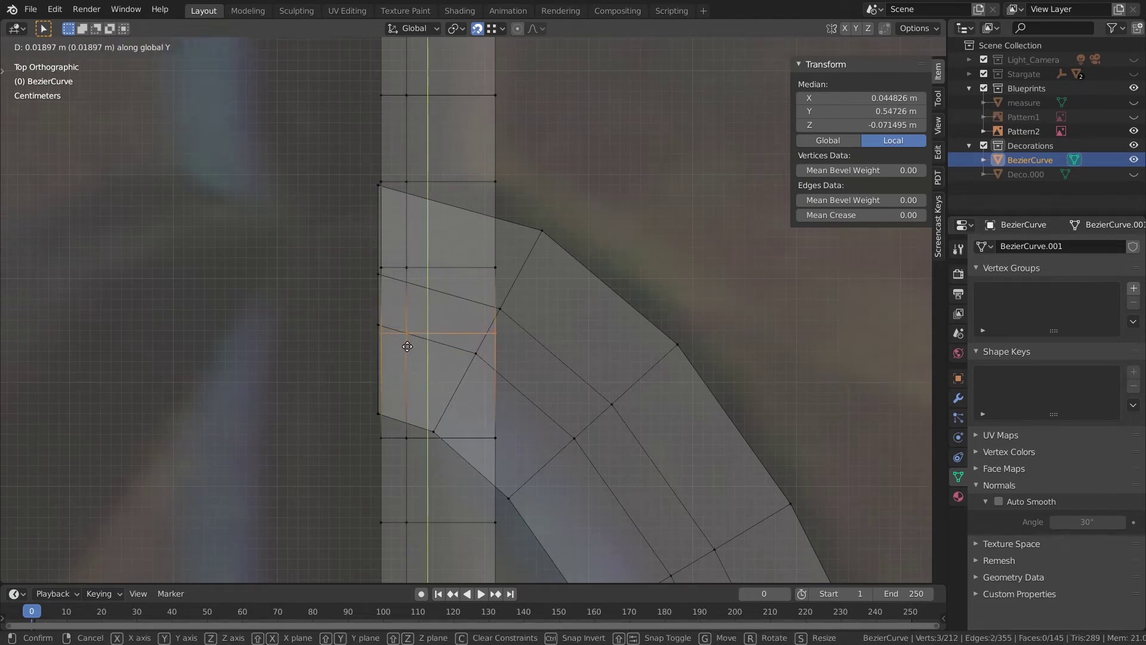
left_click(419, 338)
- Move the next cross edge loop up the bar along Y to about 0.597 m, level with the arch's upper middle end vertex
left_click(442, 274)
left_click(444, 268, "alt+shift")
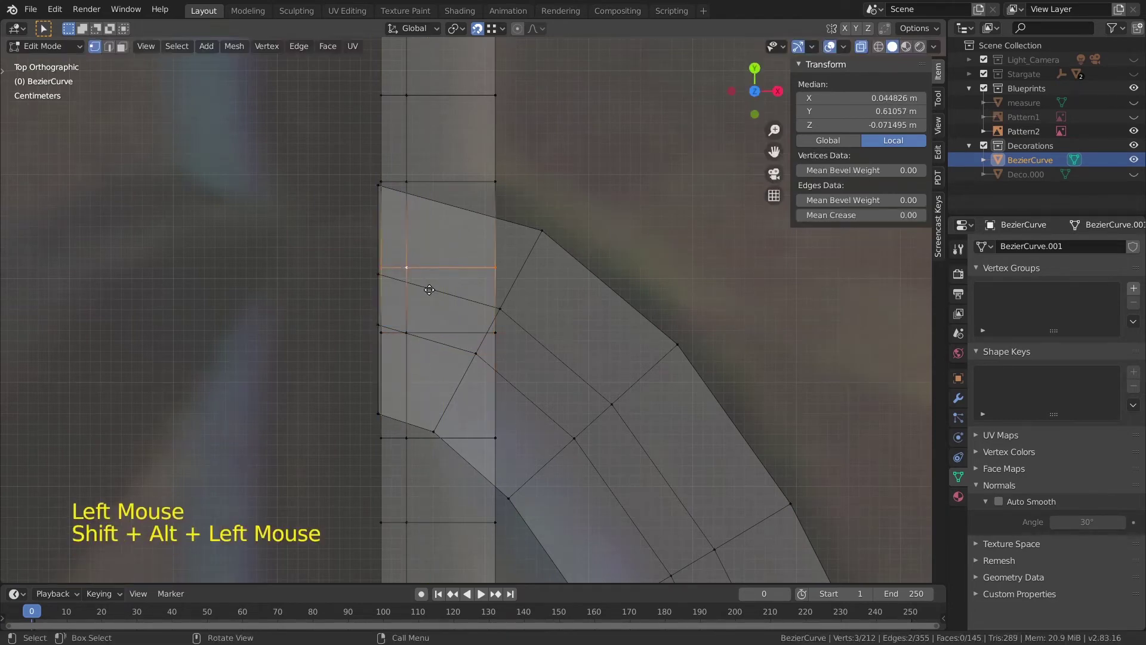
key("g")
left_click(424, 309)
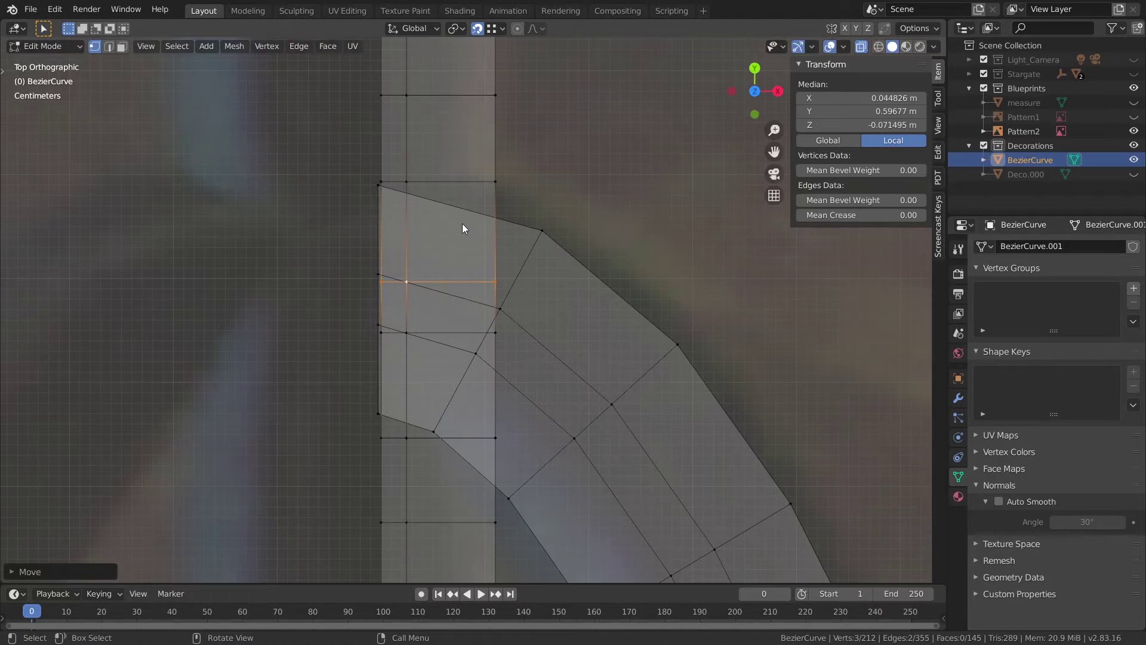
left_click(461, 180)
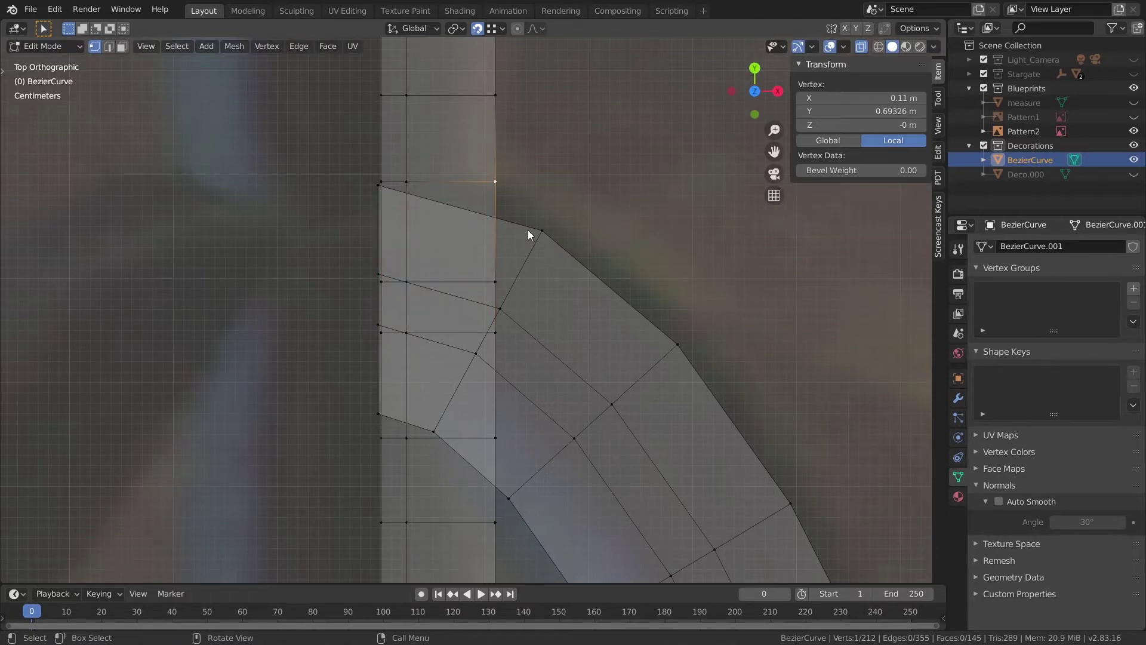
key("g")
- Merge the large arch's two middle end vertices into the matching vertices on the bar's lengthwise inner edge
left_click(380, 276)
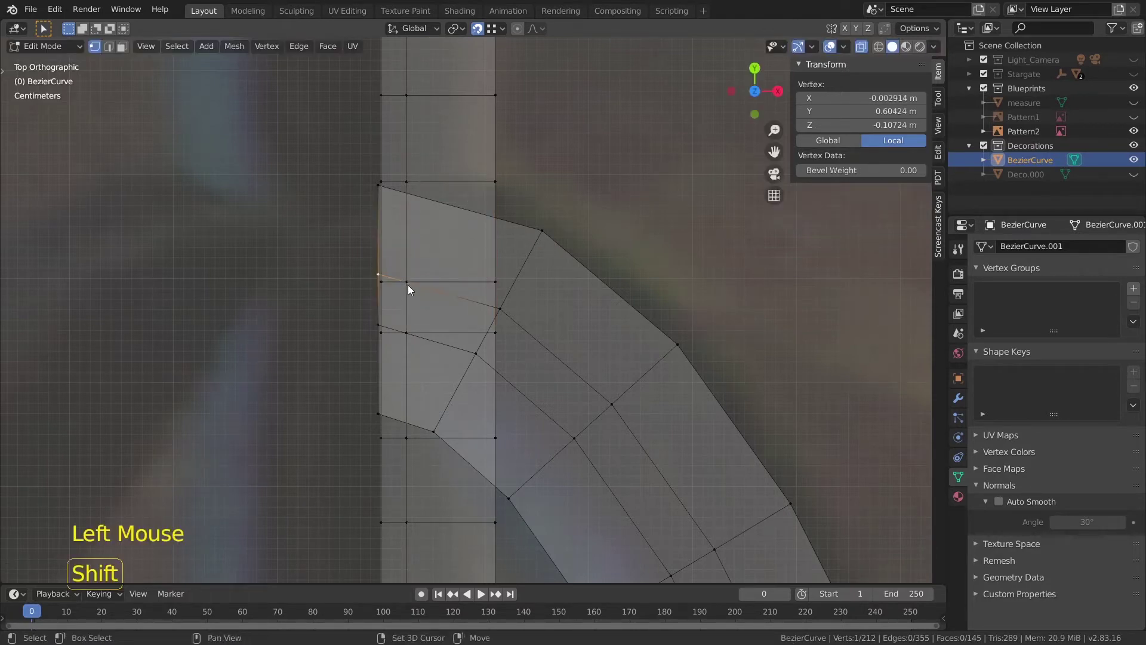
left_click(407, 284, "shift")
middle_click_drag(407, 285, 502, 320)
key("m")
left_click(502, 320)
left_click(440, 497)
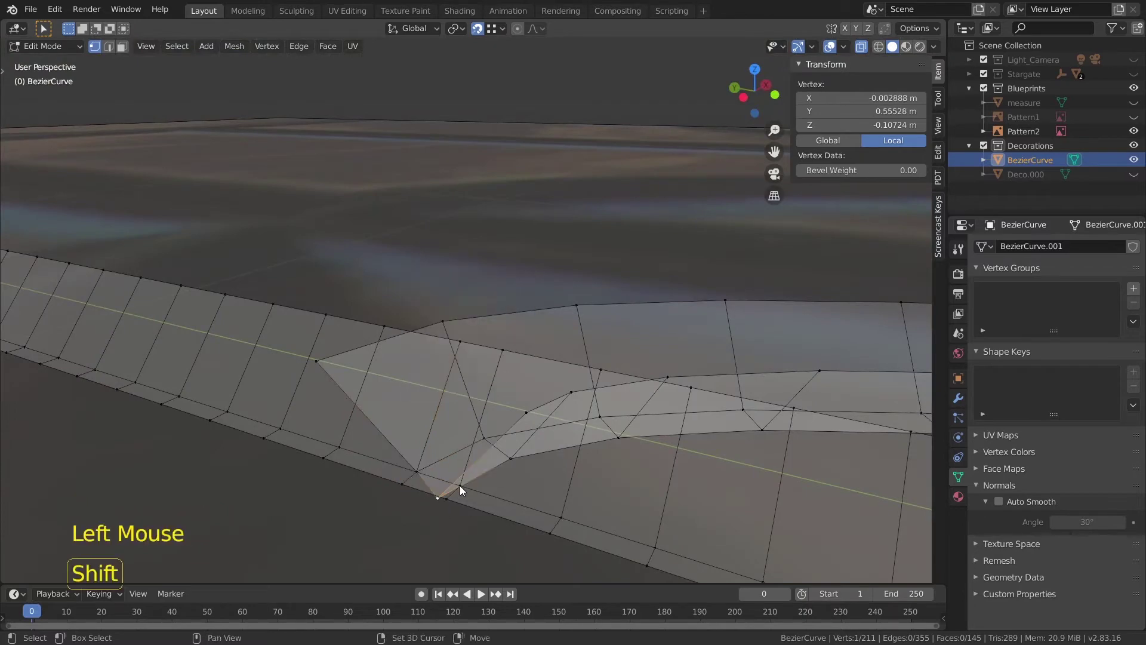
left_click(460, 485, "shift")
key("m")
left_click(513, 528)
middle_click_drag(513, 528, 499, 474)
key("KP_7")
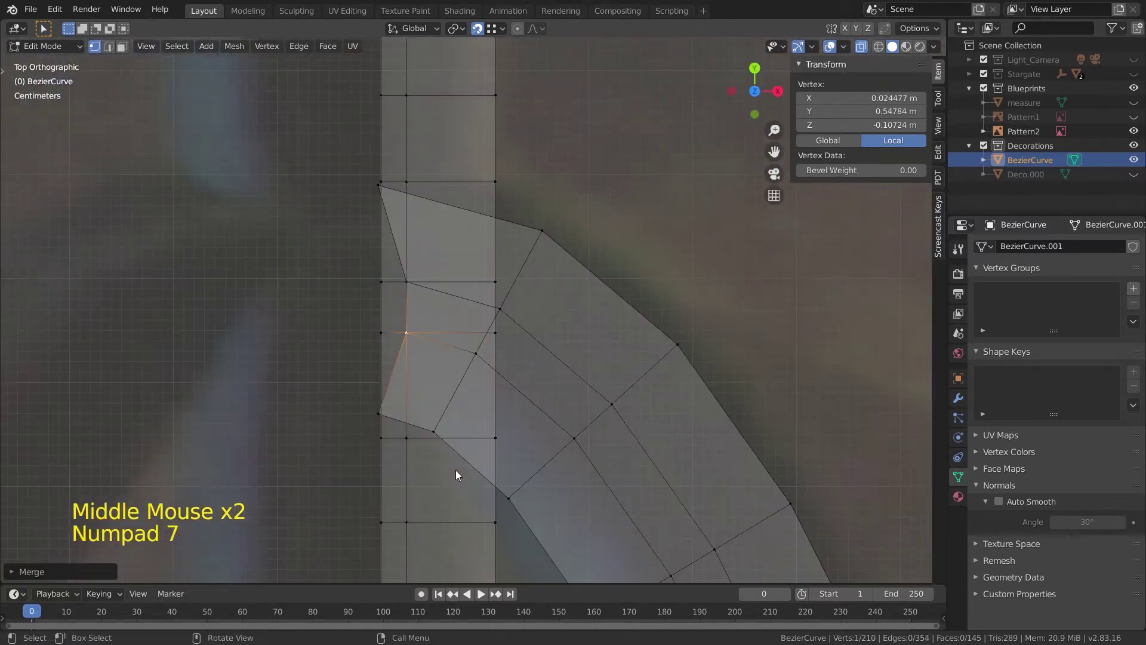
- Slide the bar's second cross edge loop below the arch end along Y to about 0.4 m, where the arch's inner edge crosses the bar
scroll(456, 470, "down", 2)
scroll(456, 470, "up", 2)
middle_click_drag(484, 432, 455, 394, "shift")
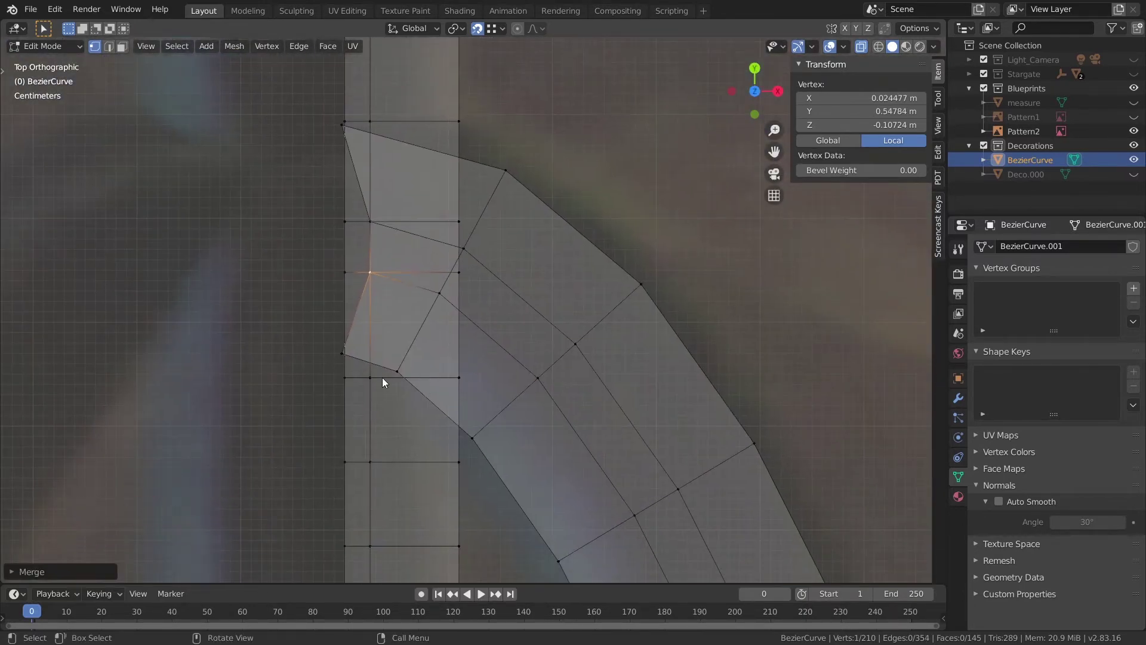
left_click(345, 378)
left_click(371, 377, "ctrl")
left_click(459, 378, "ctrl")
right_click(457, 461)
left_click(374, 463)
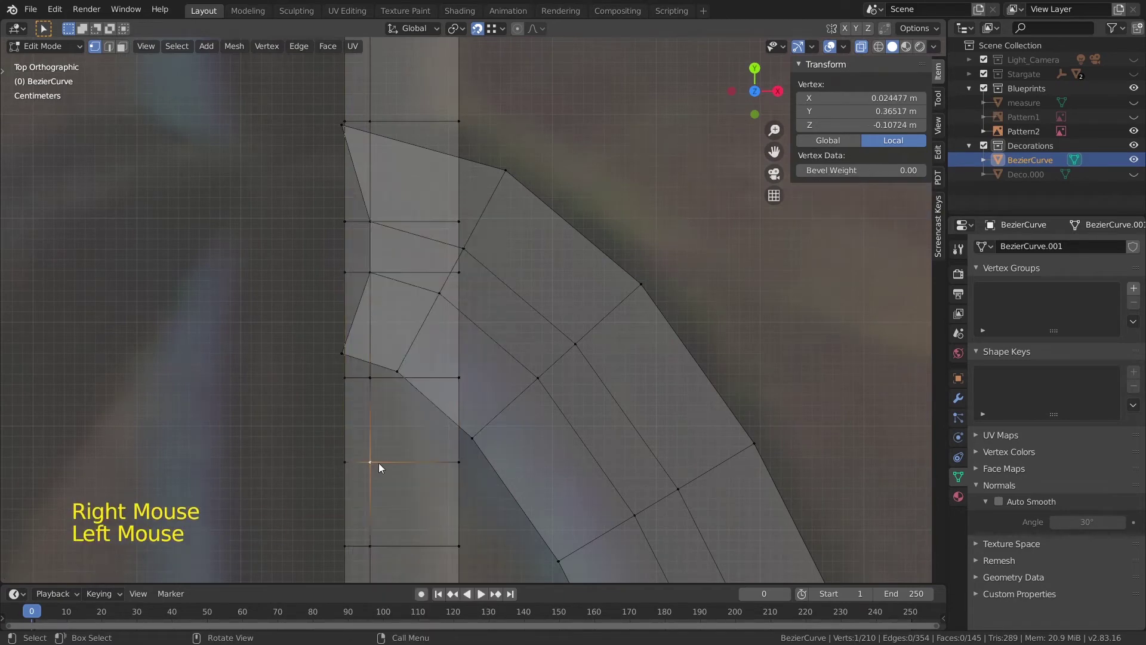
left_click(344, 462, "shift")
left_click(425, 486, "shift")
key("g")
key("g")
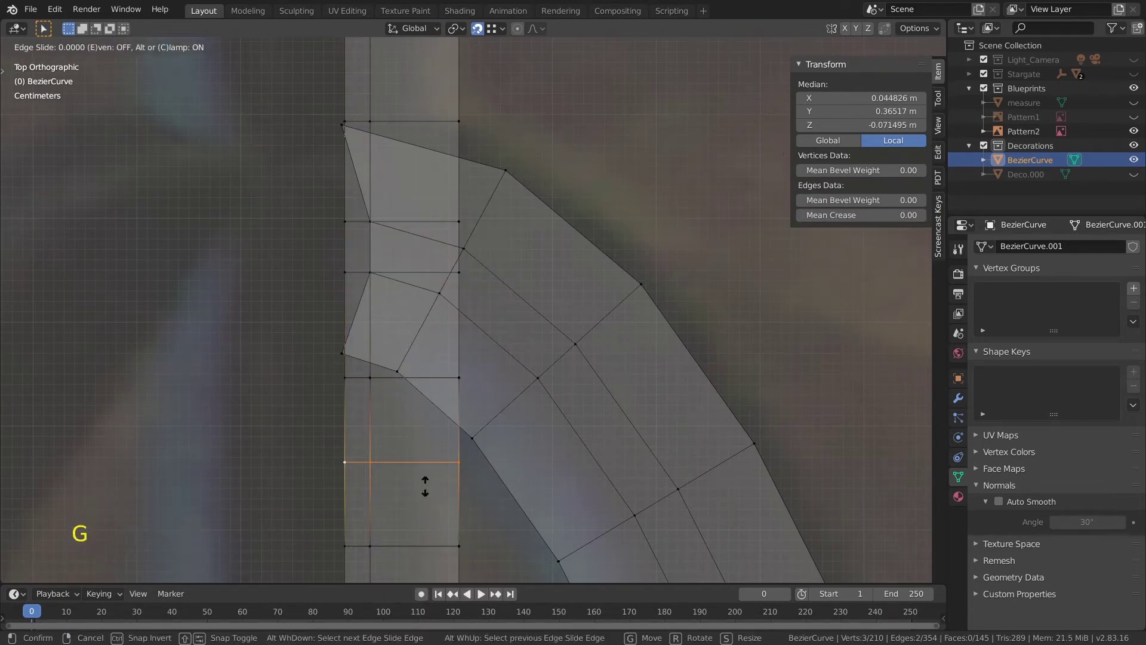
left_click(434, 452)
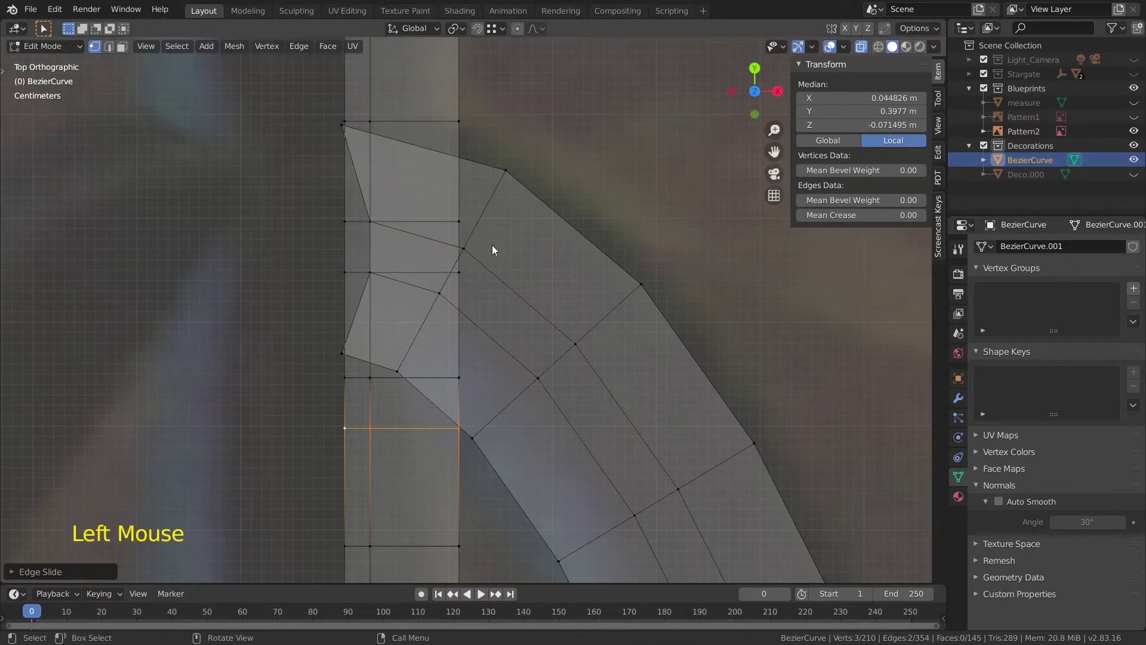
key("g")
key("y")
left_click(460, 159)
- Delete the bar's side face between the two cross edges aligned with the large arch's middle strip
middle_click_drag(418, 392, 457, 530)
key("3")
left_click(539, 450)
left_click(457, 530)
key("x")
left_click(474, 481)
- Move the cross edges above the large arch's joint down along Y to where the arch's outer edge crosses the bar
middle_click_drag(473, 481, 477, 442)
middle_click_drag(477, 442, 494, 402, "shift")
key("2")
left_click(390, 338)
left_click(446, 431, "shift")
key("KP_7")
key("g")
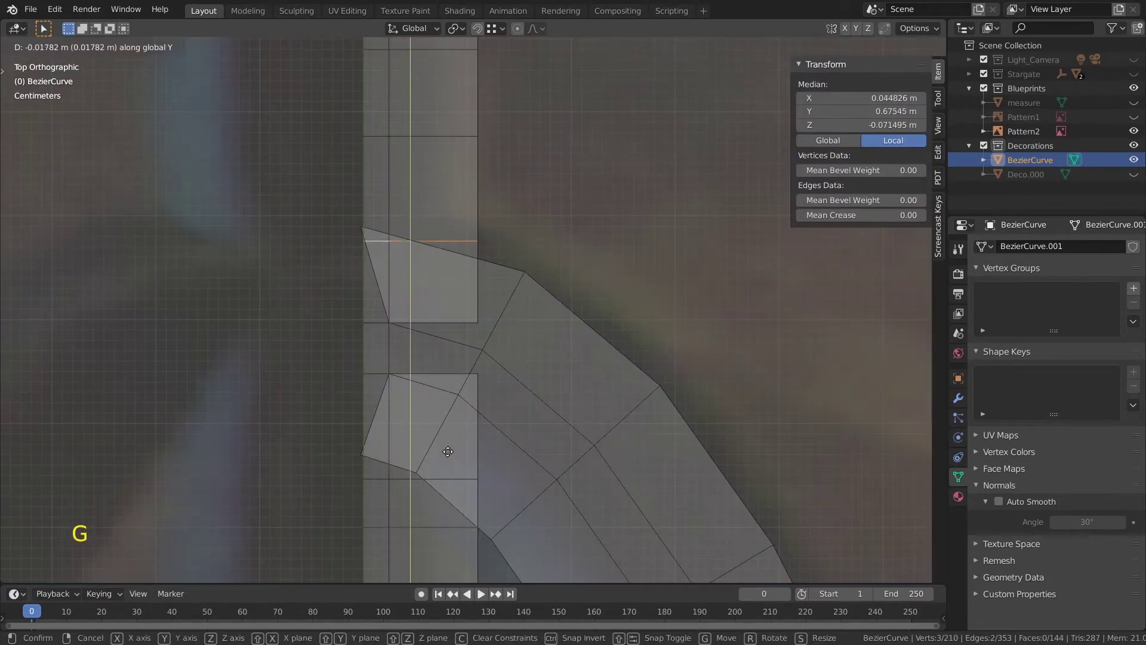
left_click(446, 468)
- Merge the large arch's outermost end vertex into the bar's outer vertex on the repositioned cross edge
key("1")
middle_click_drag(273, 313, 456, 418)
left_click(400, 438)
left_click(425, 340, "shift")
key("m")
left_click(468, 379)
- Delete the bar's side face hidden beneath the upper part of the large arch's joint
key("3")
left_click(457, 396)
key("x")
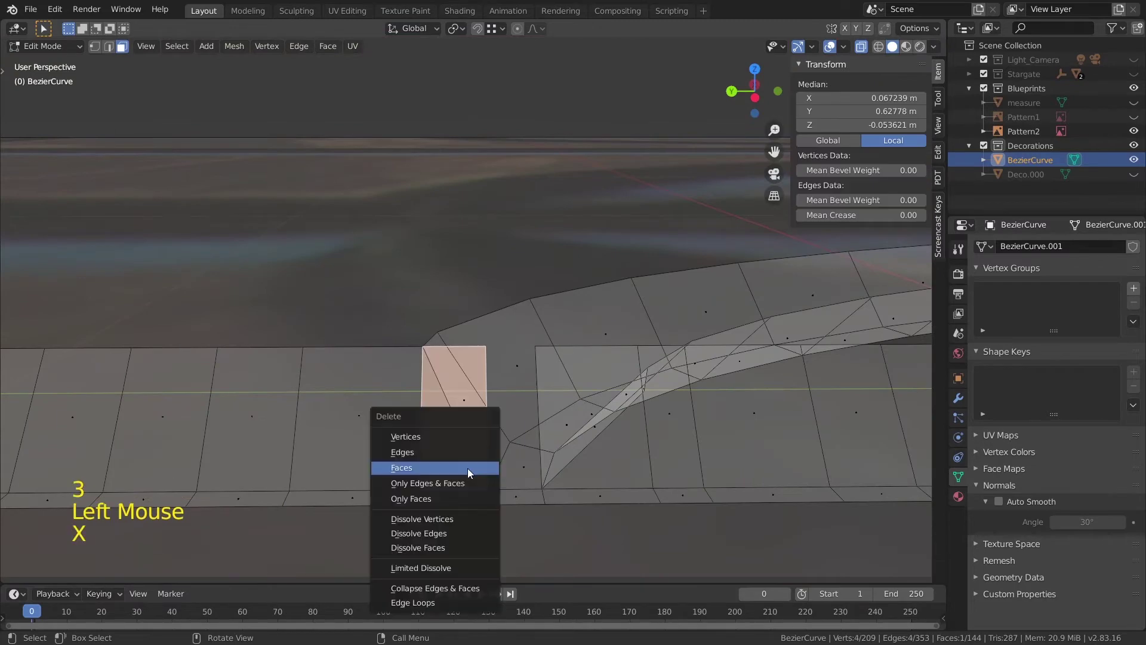
left_click(468, 468)
middle_click_drag(467, 468, 447, 388)
middle_click_drag(447, 388, 438, 428)
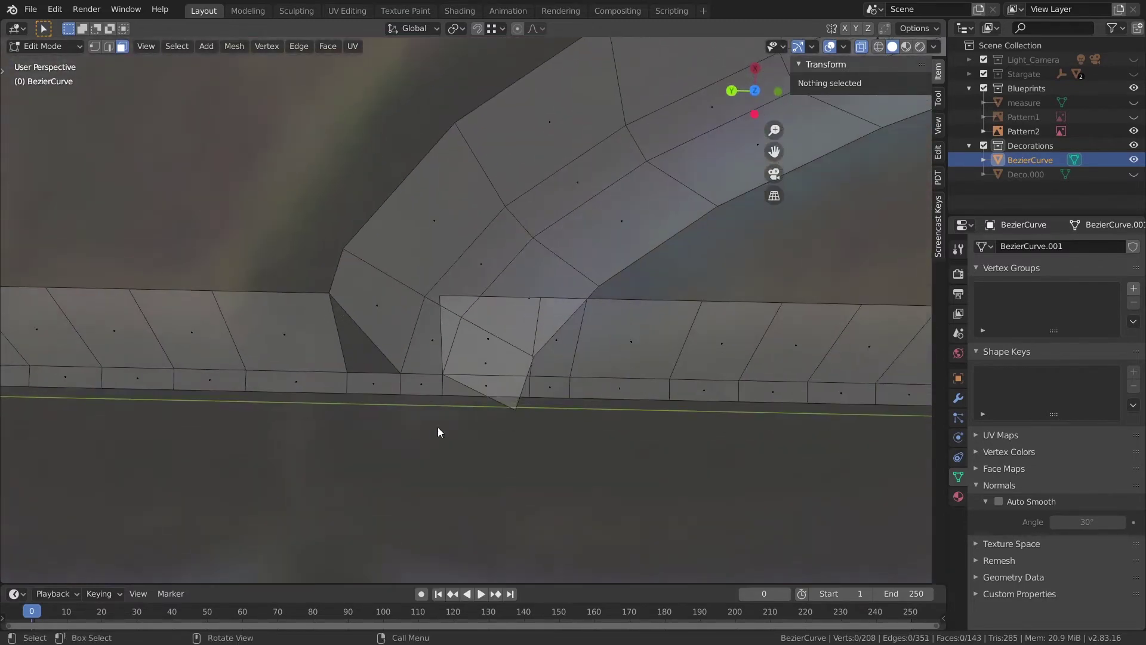
- Merge the arch's inner-edge vertex beside the joint into the bar's outer vertex where the inner edge meets the bar
key("1")
left_click(533, 355)
left_click(587, 299, "shift")
key("m")
left_click(561, 360)
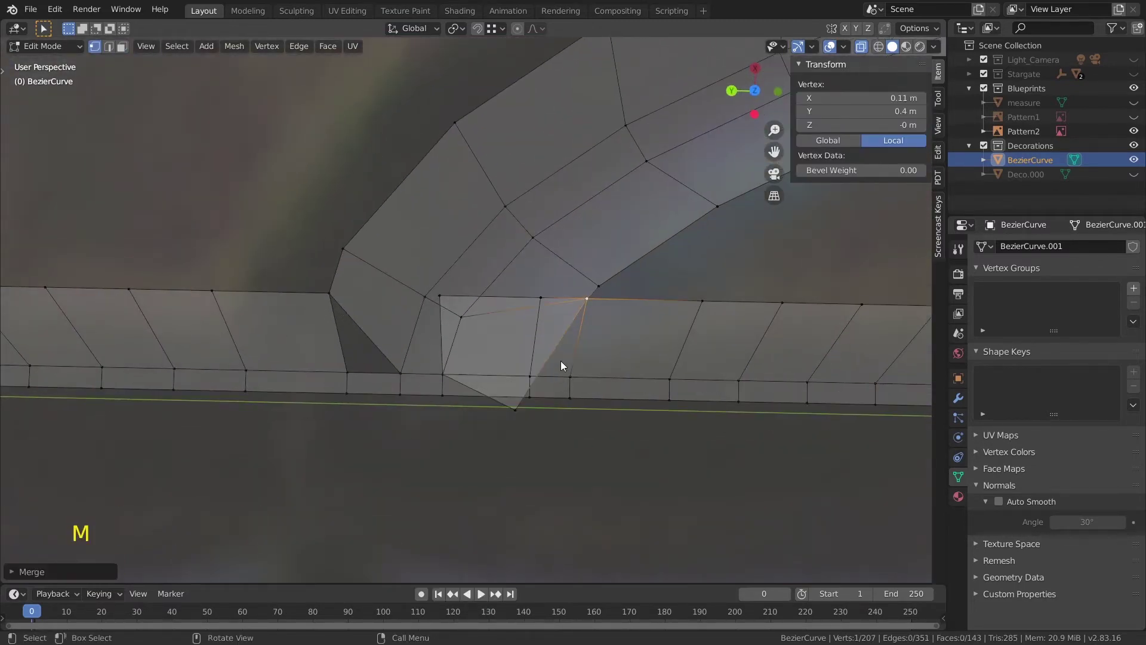
- Delete the two remaining bar side faces covered by the lower part of the large arch's joint
key("3")
left_click(490, 353)
left_click(553, 338, "shift")
key("x")
left_click(529, 395)
- Close the triangular gap above the joint by merging its inner strip vertex into the adjacent arch end vertex, using At Last
middle_click_drag(528, 395, 418, 413)
middle_click_drag(418, 413, 442, 412, "shift")
key("1")
left_click(430, 388)
left_click(491, 389, "shift")
key("m")
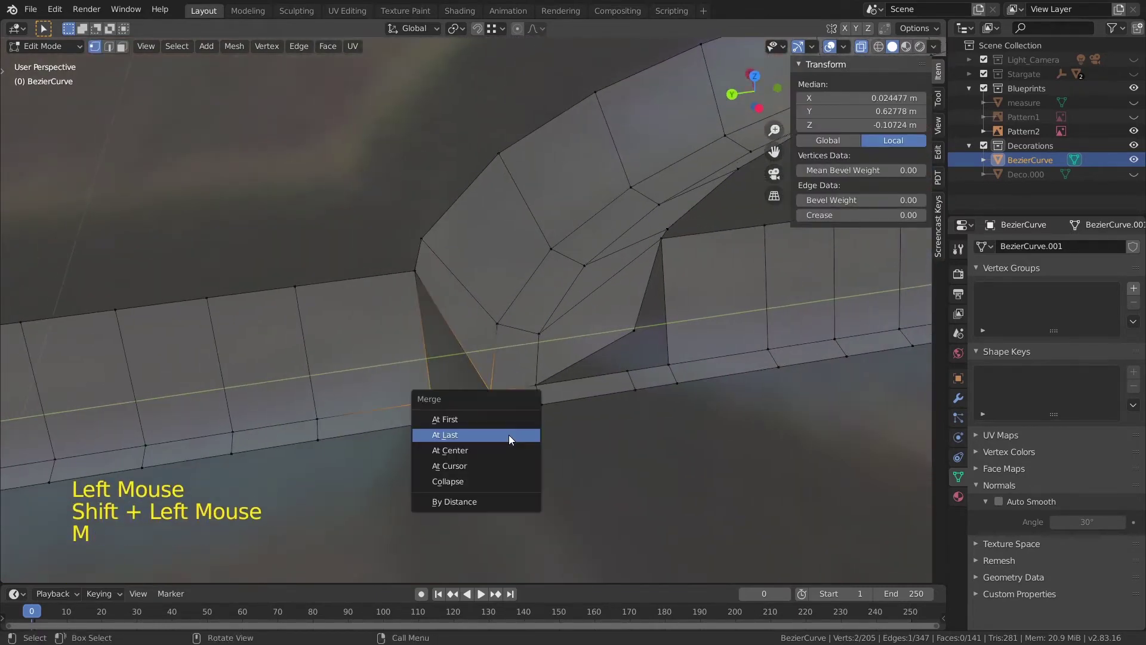
left_click(508, 434)
- Dissolve the surplus vertices along the bar's narrow inner strip beneath the large arch's joint
key("x")
left_click(438, 509)
middle_click_drag(438, 509, 521, 392)
left_click(524, 388)
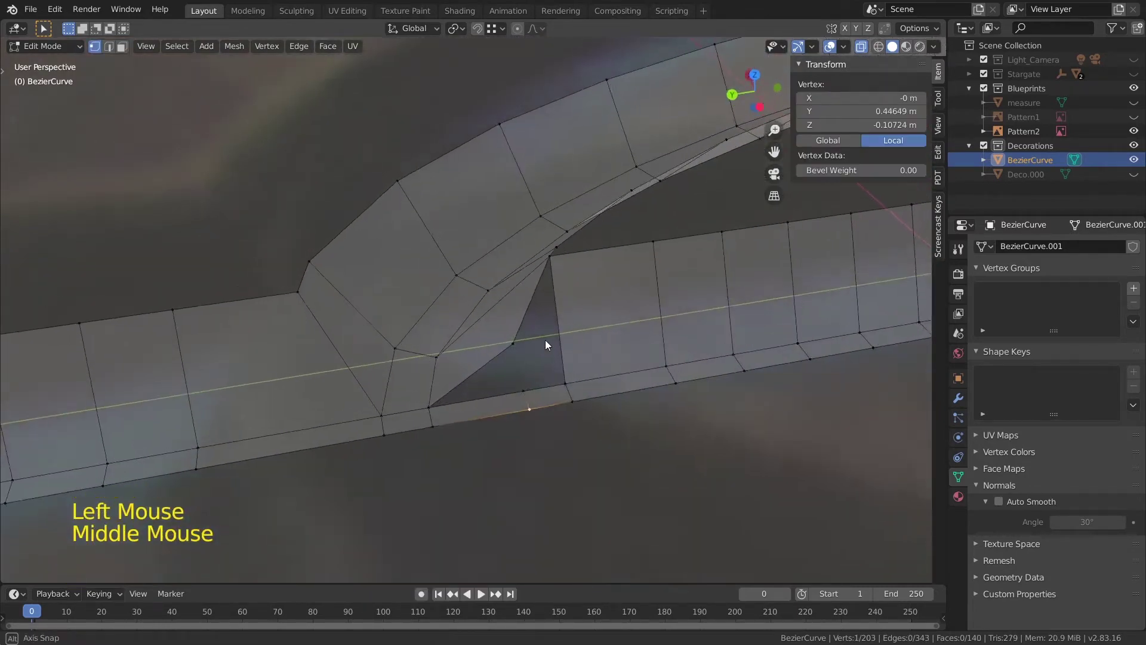
left_click(522, 392, "ctrl")
key("x")
left_click(522, 477)
- Try to slide the arch's loose end vertex from the center axis to the bar's outer corner at the joint
scroll(521, 478, "down", 4)
middle_click_drag(522, 478, 654, 409)
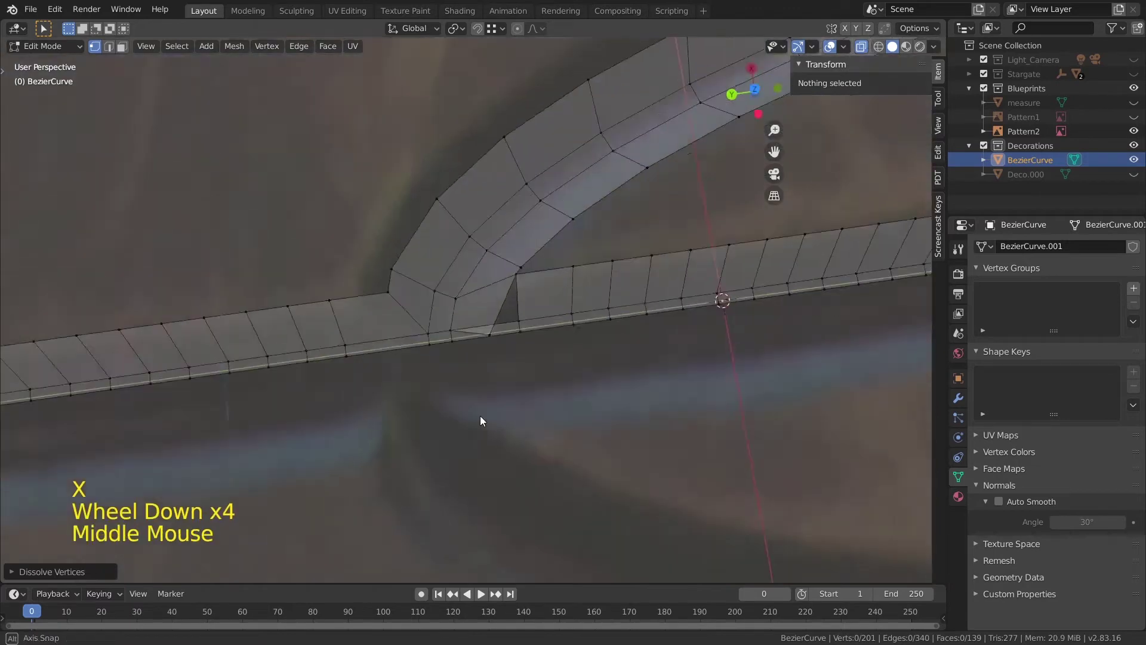
scroll(620, 404, "up", 2)
left_click(633, 351)
key("g")
key("g")
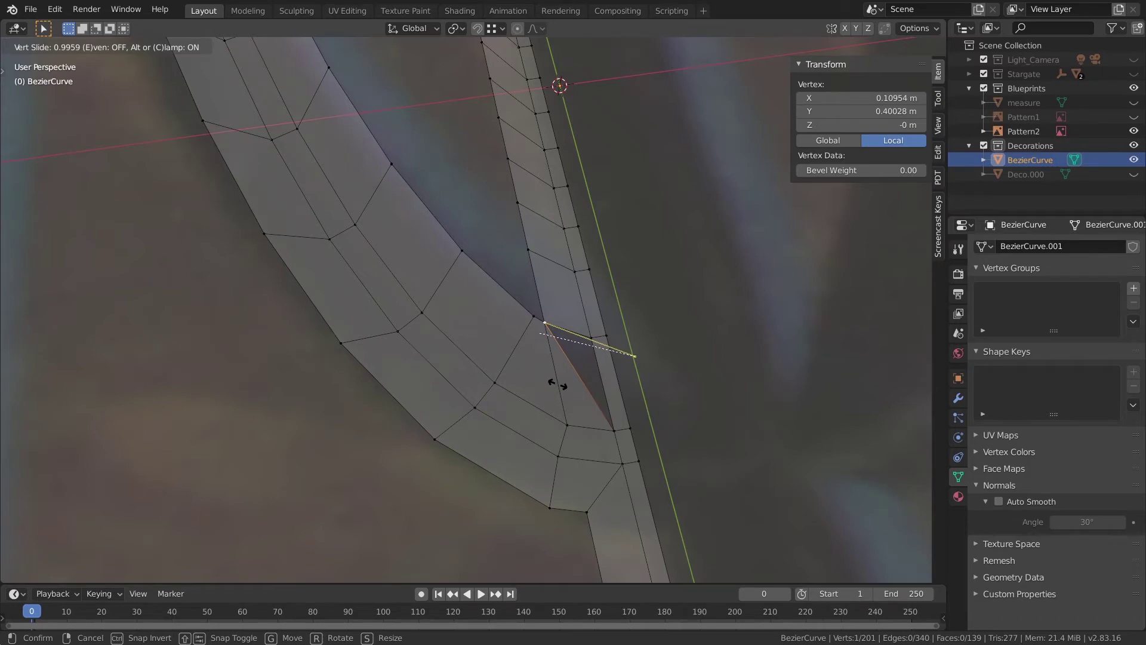
left_click(558, 385)
middle_click_drag(614, 397, 523, 343)
scroll(460, 454, "up", 2)
key("ctrl+z")
- Merge the arch's loose end vertex at the center axis into the bar's outer corner vertex at the joint
left_click(574, 325, "shift")
key("m")
left_click(588, 356)
- Close the remaining triangular gap by merging its far inner strip vertex into the arch's lower middle end vertex
left_click(420, 552)
middle_click_drag(522, 439, 617, 349, "shift")
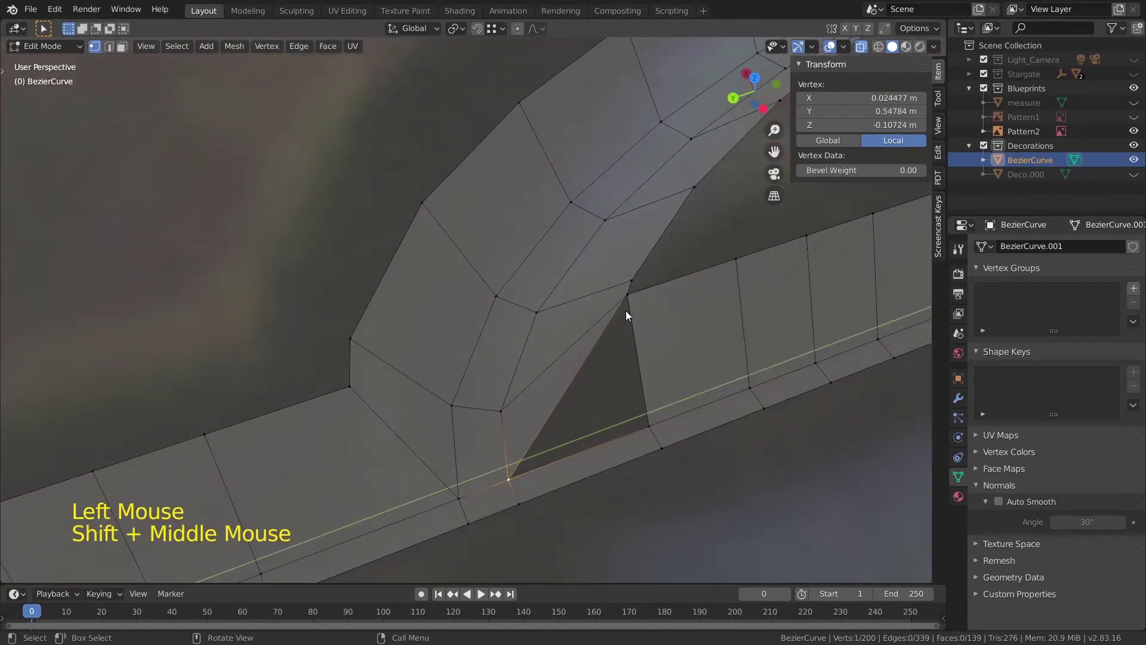
left_click(626, 301)
left_click(649, 425, "shift")
left_click(509, 479)
left_click(655, 425)
left_click(509, 479, "shift")
key("m")
left_click(517, 479)
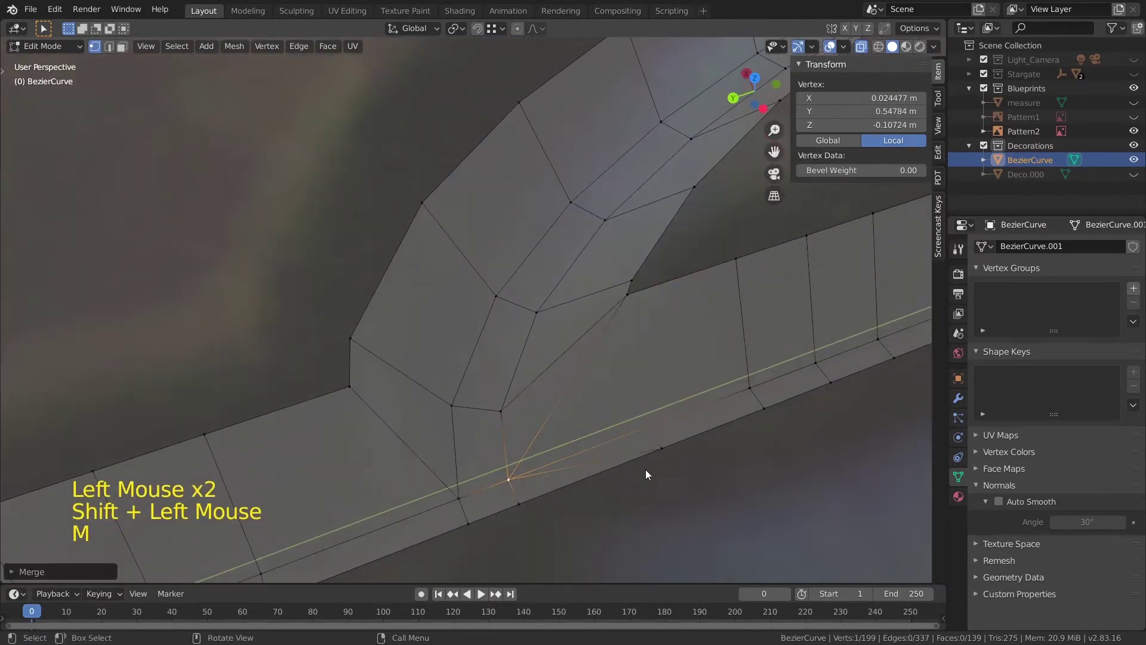
- Merge the center-axis vertex below the closed gap into the neighbouring center-axis vertex under the arch joint
left_click(647, 472)
left_click(518, 503, "shift")
key("m")
- Slide the large arch's lower ridge vertex beside the joint along its edge
middle_click_drag(596, 360, 540, 350)
key("2")
left_click(549, 330)
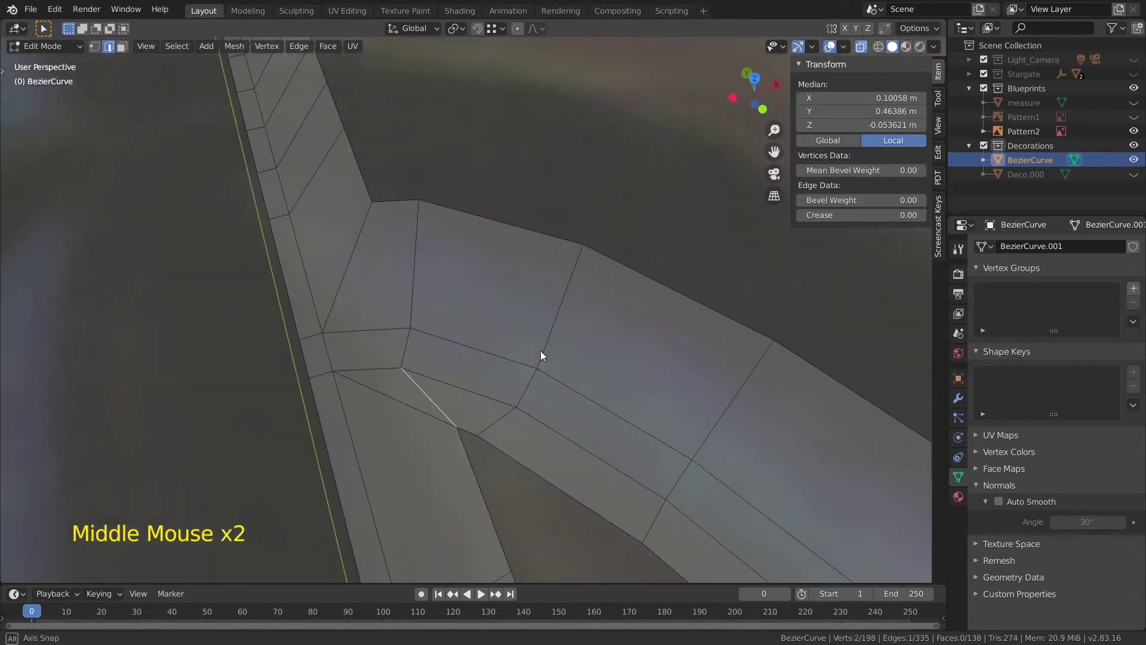
key("1")
left_click(408, 368)
key("g")
key("g")
- Return to Object Mode, turn off X-ray and enable Auto Smooth for the mesh normals
middle_click_drag(458, 381, 448, 417)
scroll(448, 417, "down", 7)
key("Tab")
left_click(860, 49)
scroll(699, 286, "down", 1)
middle_click_drag(700, 286, 646, 215)
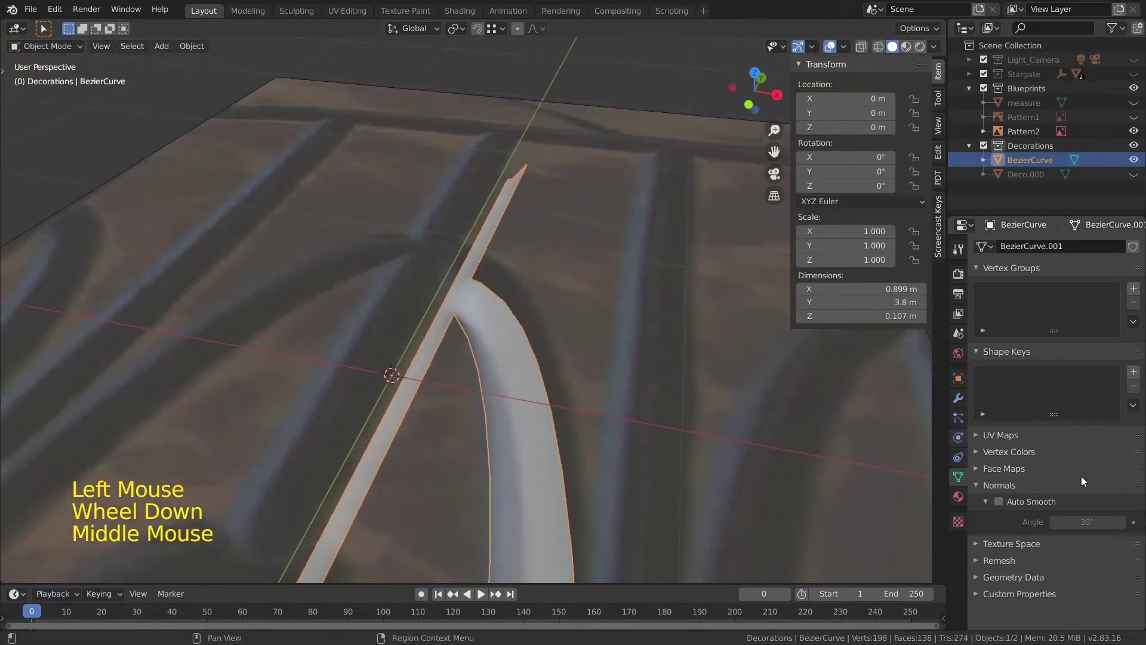
left_click(998, 501)
- Examine the shading of the bar and large arch joint from several angles and straight from above
middle_click_drag(603, 382, 585, 448)
middle_click_drag(555, 460, 518, 476, "shift")
scroll(518, 476, "down", 3)
middle_click_drag(579, 430, 407, 404)
scroll(545, 133, "up", 2)
scroll(407, 404, "up", 2)
key("KP_7")
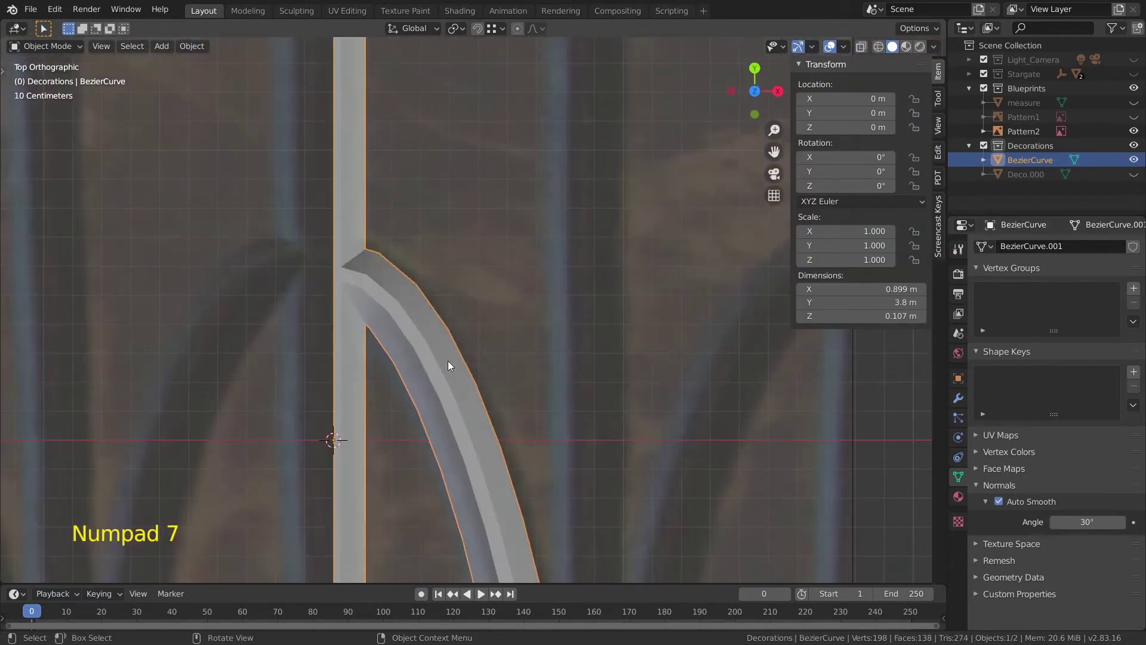
- Return to Edit Mode to rework the mesh where the small arch joins the bar
key("Tab")
scroll(518, 364, "down", 2)
middle_click_drag(474, 462, 469, 267, "shift")
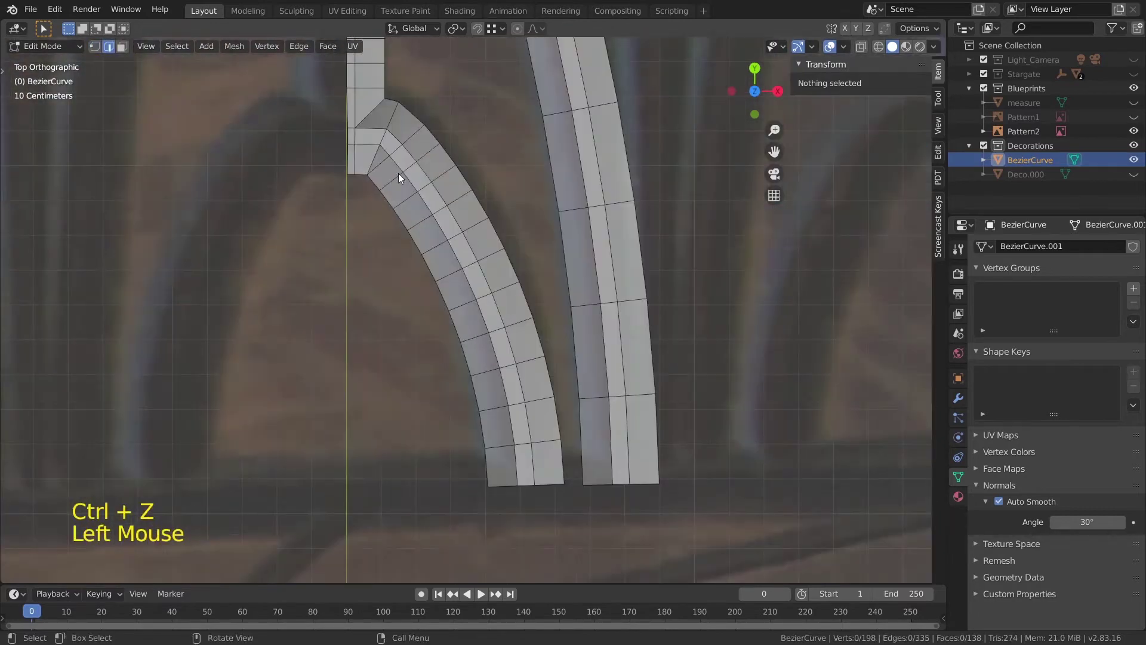
middle_click_drag(398, 173, 454, 299, "shift")
scroll(453, 298, "up", 6)
middle_click_drag(454, 298, 520, 423, "shift")
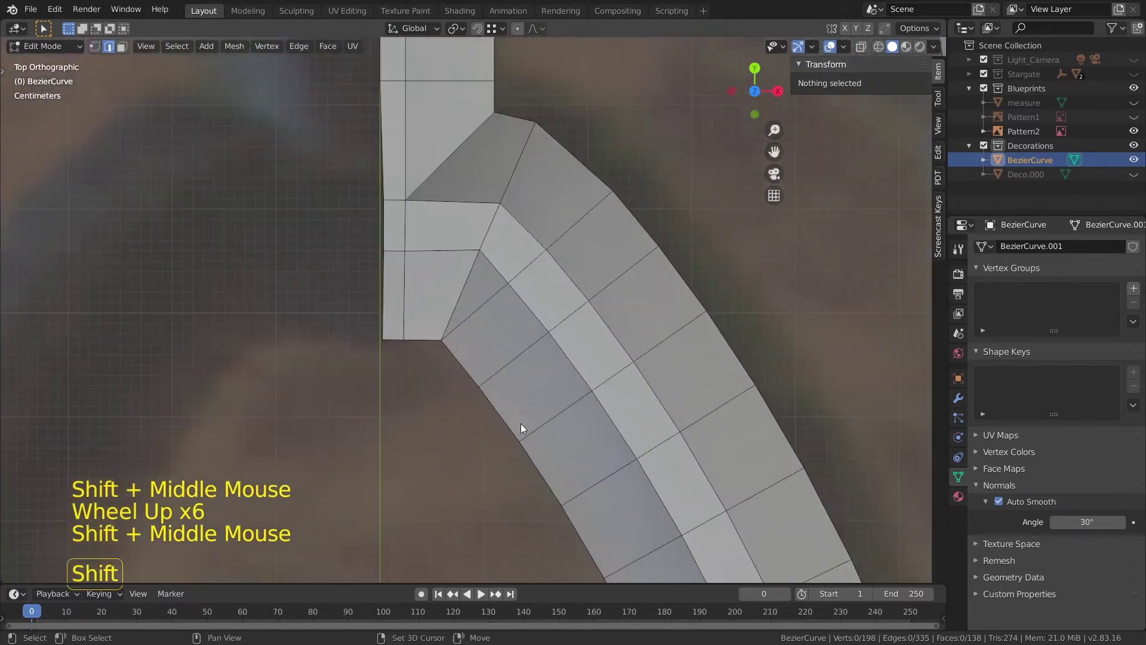
key("k")
left_click(546, 250)
key("ctrl")
key("Escape")
- Knife-cut from the small arch's upper ridge vertex to the midpoint of its inner rim edge, and dissolve the two edges converging on the joint corner
key("k")
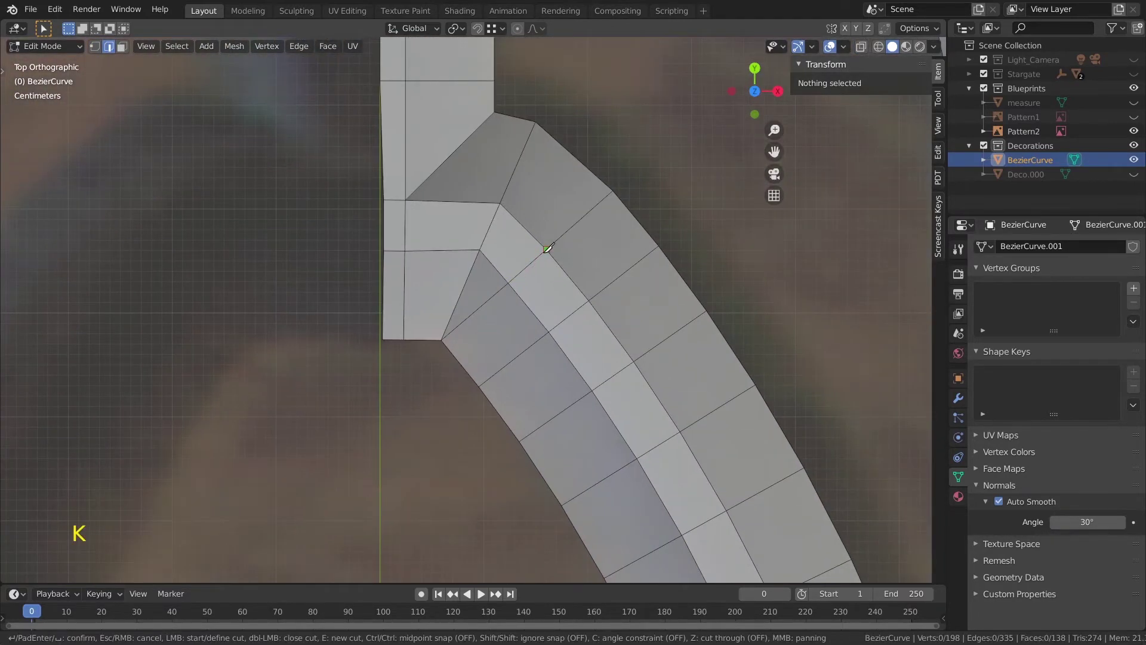
left_click(546, 250)
left_click(461, 363, "ctrl")
key("Return")
key("2")
left_click(491, 299)
key("x")
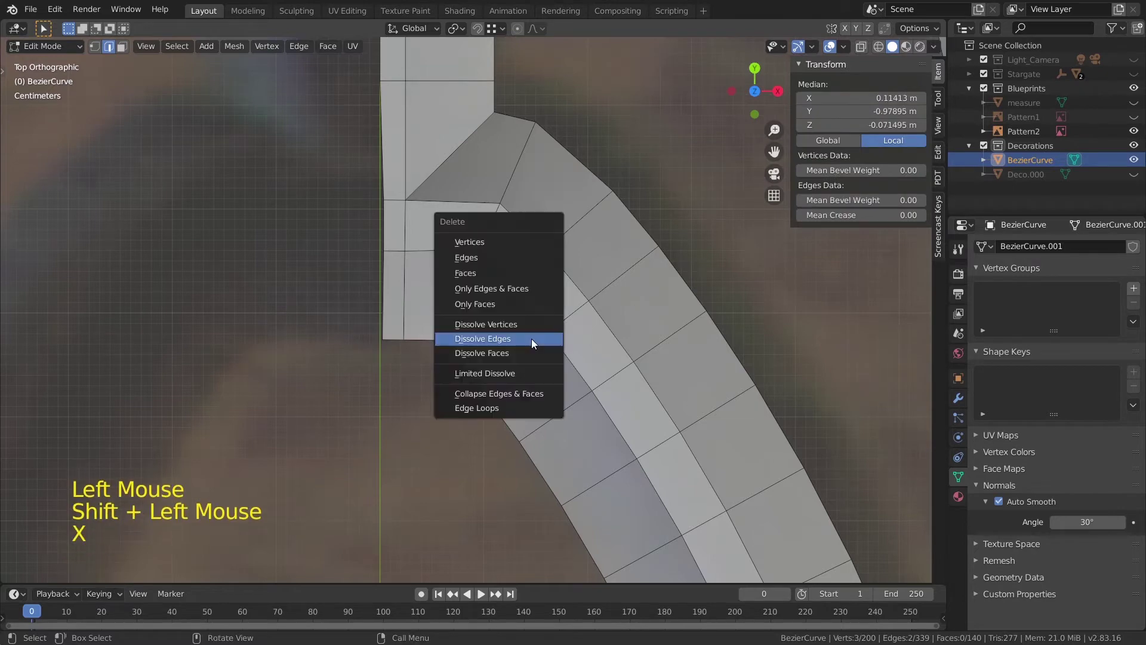
left_click(531, 339)
- Slide the two ridge vertices of the new cut along their edges, away from the joint and down the small arch
key("1")
left_click(546, 251)
key("g")
key("g")
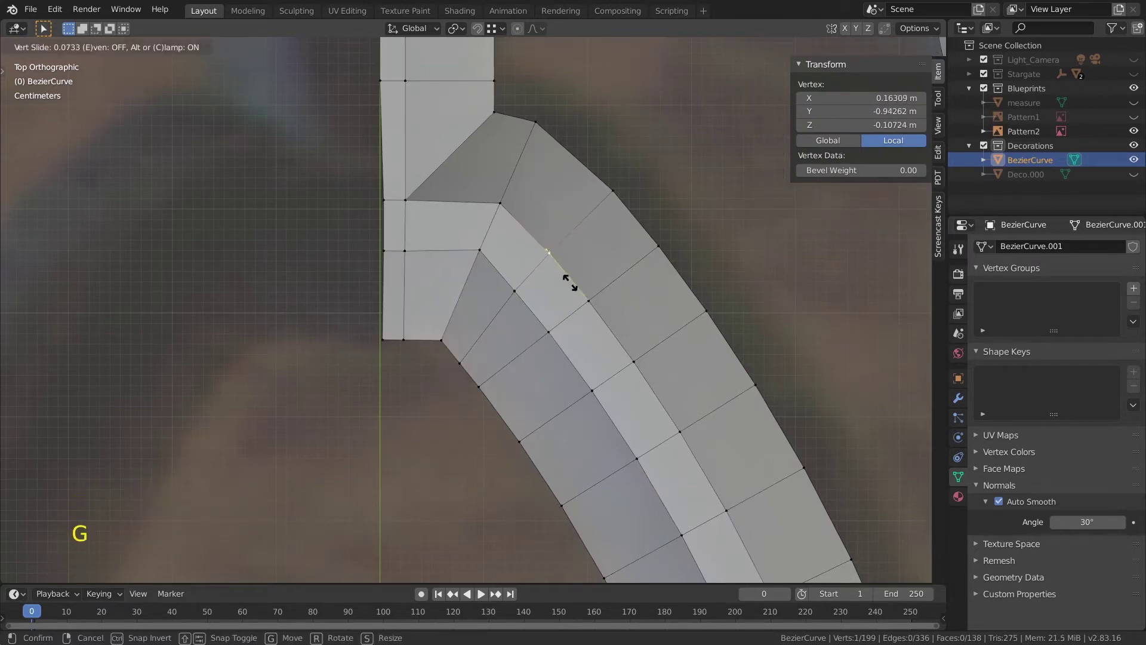
left_click(569, 280)
left_click(514, 290)
key("g")
key("g")
left_click(537, 320)
- Flatten the bottom end vertices of both arches to one level by scaling them to 0 along Y
scroll(582, 348, "down", 6)
middle_click_drag(581, 349, 445, 191, "shift")
left_click_drag(425, 498, 662, 454)
key("s")
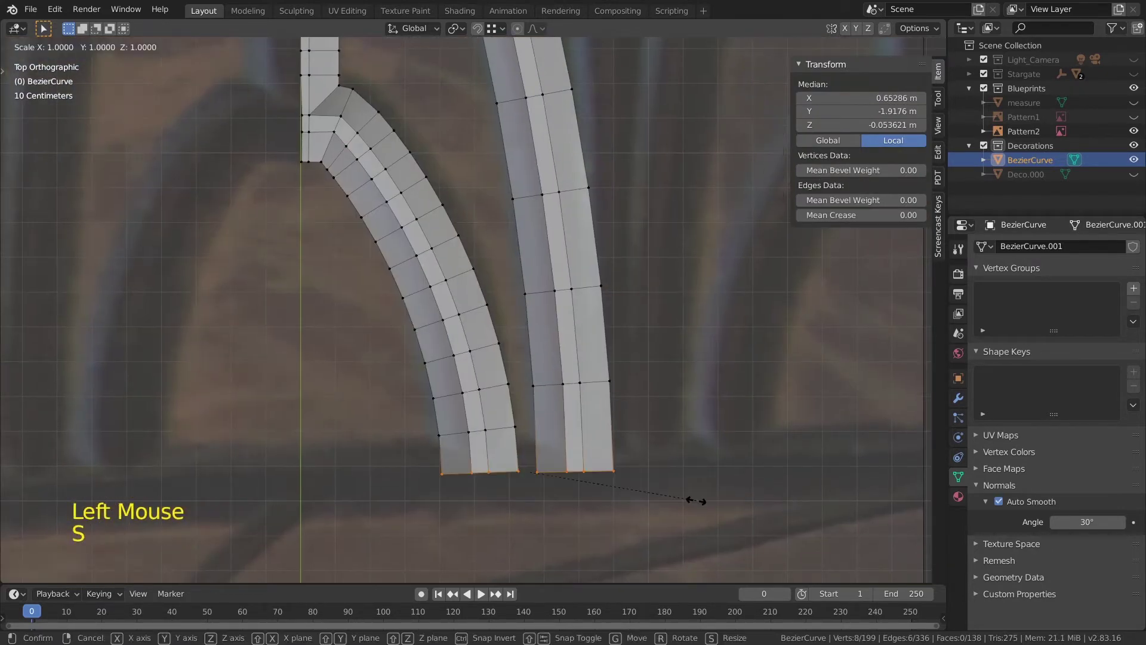
key("y")
key("0")
key("Return")
- Dissolve the surplus cross edge loops on the bar between the large and small arch joints, keeping every third one
middle_click_drag(377, 122, 404, 317, "shift")
middle_click_drag(396, 217, 422, 307, "shift")
scroll(448, 315, "down", 2)
middle_click_drag(465, 190, 428, 165, "shift")
left_click(427, 166)
left_click(427, 179)
key("2")
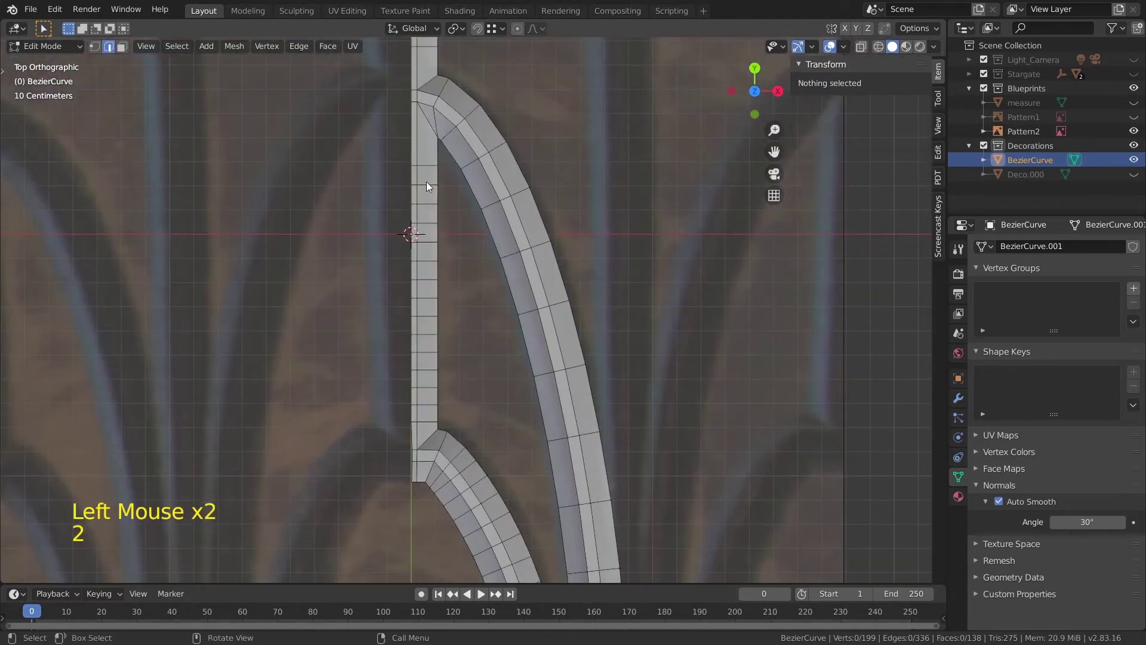
left_click(422, 186)
left_click(423, 187, "alt+shift")
left_click(424, 187, "alt+shift")
left_click(426, 204, "alt+shift")
left_click(427, 279, "alt+shift")
left_click(418, 301, "alt+shift")
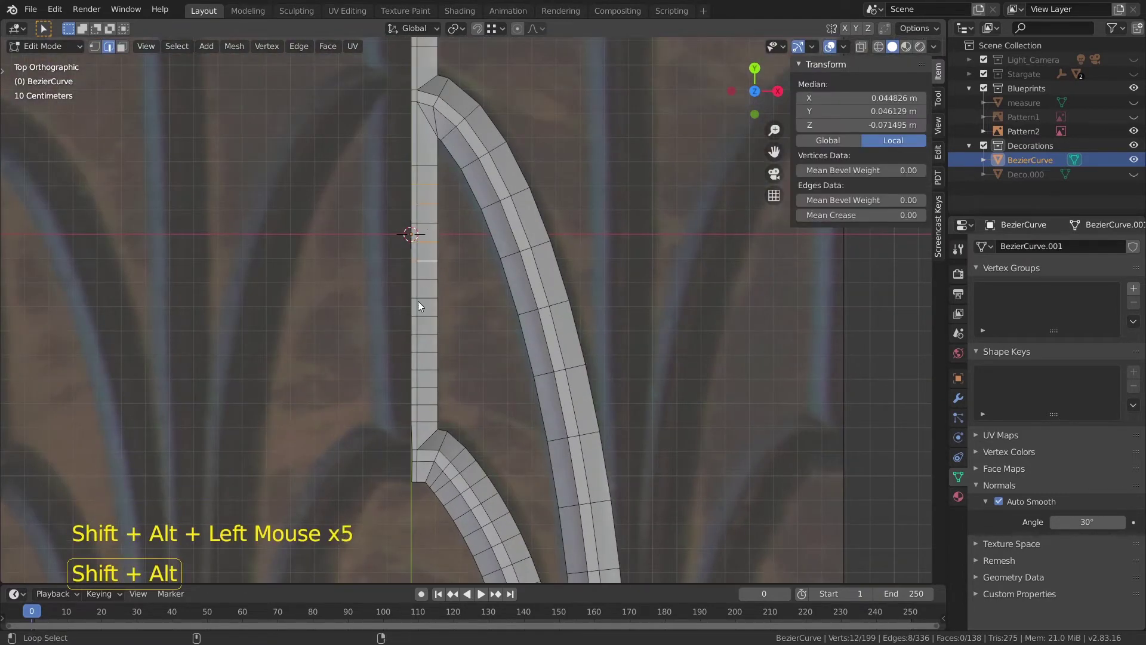
left_click(428, 323, "alt+shift")
left_click(432, 345, "alt+shift")
left_click(430, 370, "alt+shift")
left_click(431, 389, "alt+shift")
left_click(428, 403, "alt+shift")
key("x")
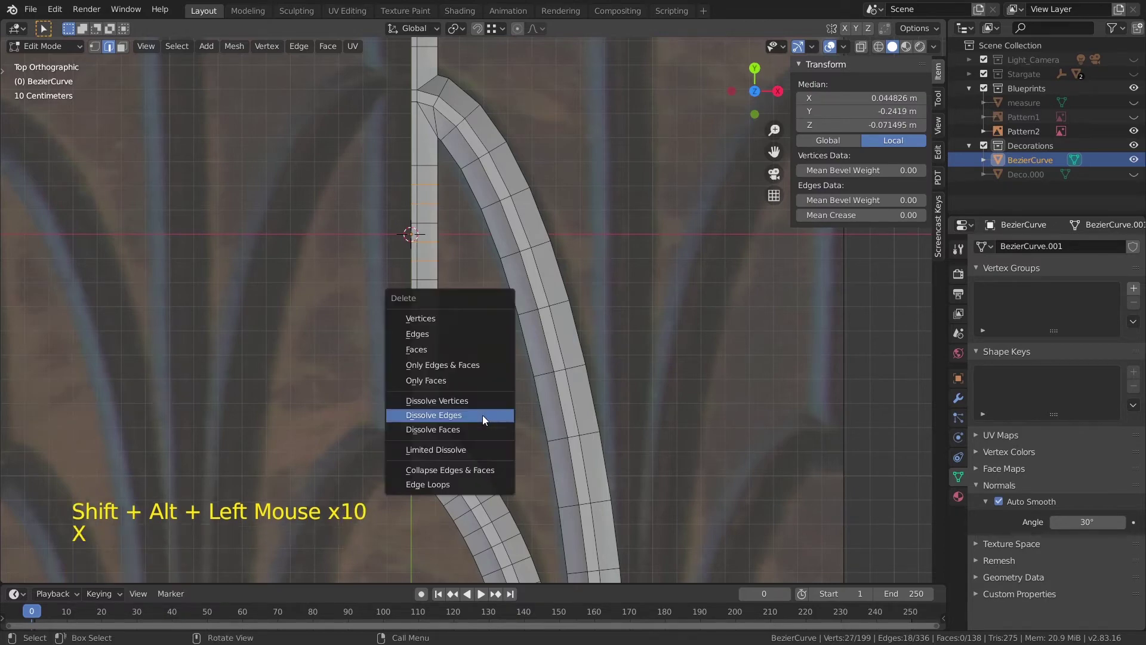
left_click(482, 416)
- Dissolve the cross edge loops on the bar above the large arch, keeping only the one nearest the joint
scroll(448, 159, "down", 1)
middle_click_drag(448, 159, 460, 151, "shift")
left_click(459, 151, "alt+shift")
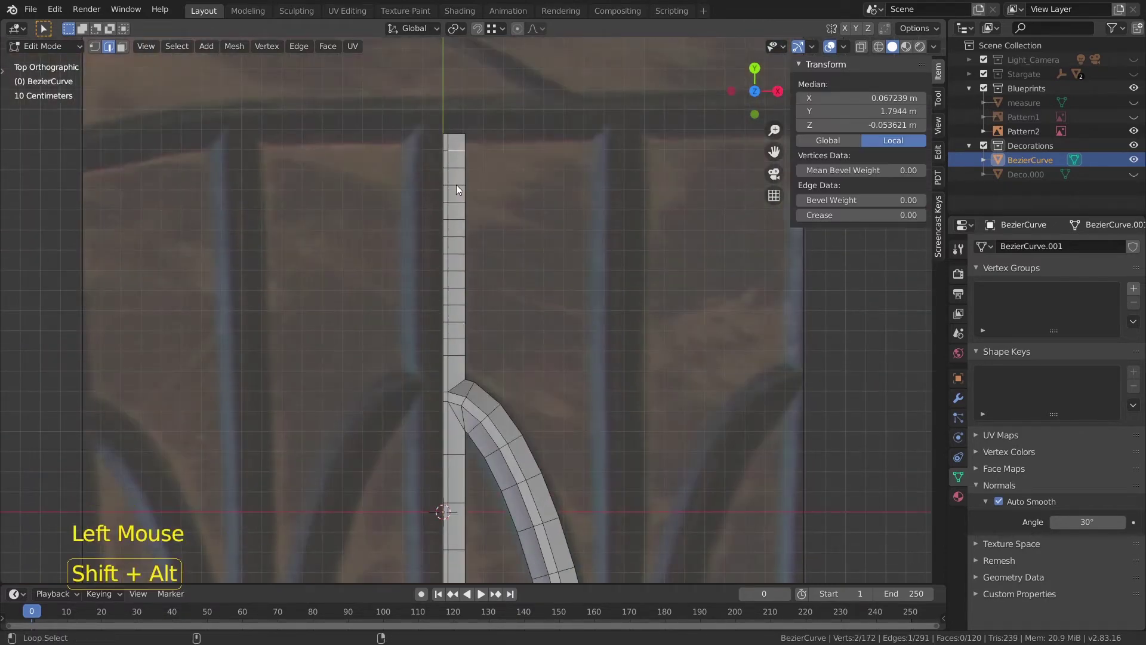
left_click(456, 203, "alt+shift")
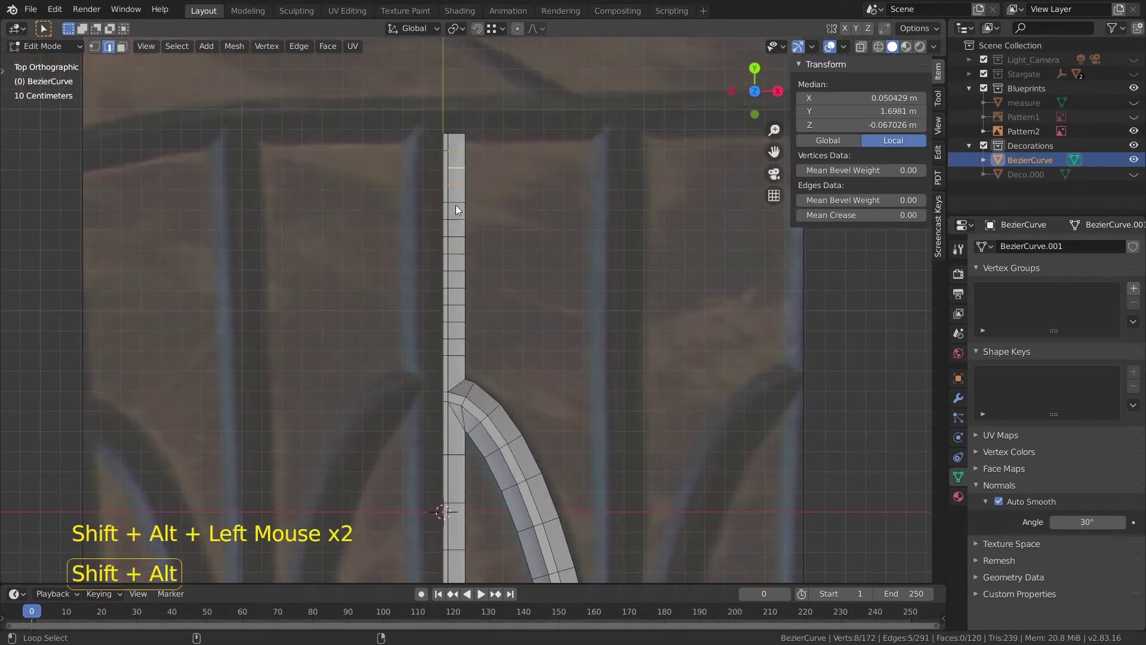
left_click(456, 220, "alt+shift")
left_click(456, 237, "alt+shift")
left_click(456, 272, "alt+shift")
left_click(456, 289, "alt+shift")
left_click(456, 306, "alt+shift")
left_click(456, 323, "alt+shift")
left_click(456, 338, "alt+shift")
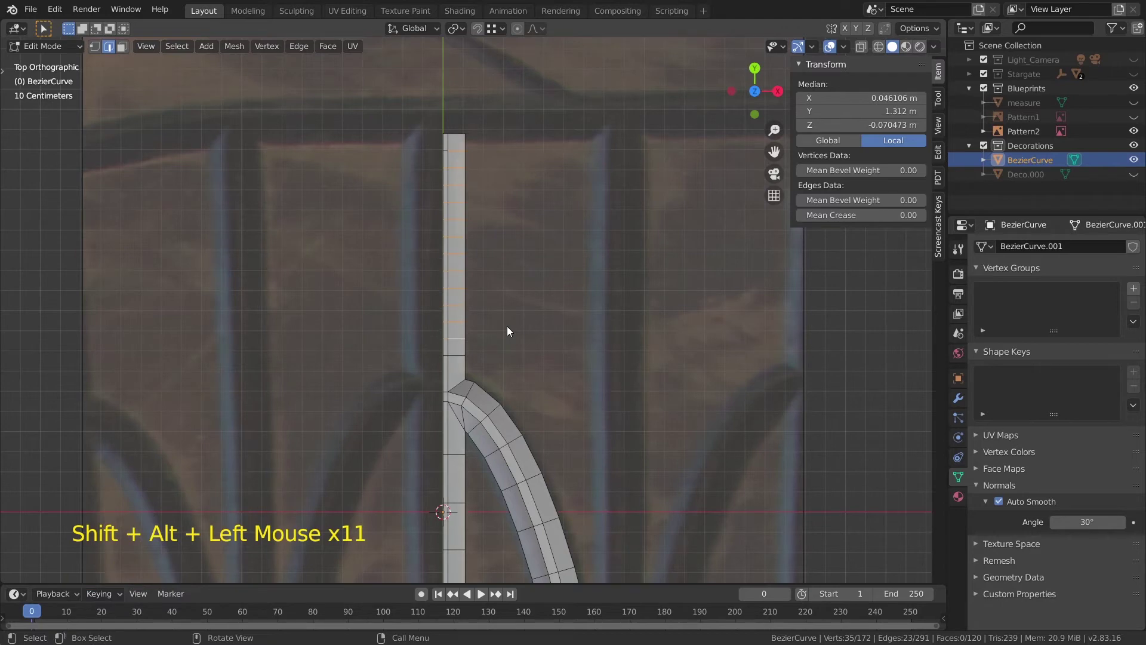
key("x")
left_click(511, 237)
- Save the project file
scroll(550, 441, "down", 3)
middle_click_drag(549, 440, 518, 301, "shift")
left_click(30, 9)
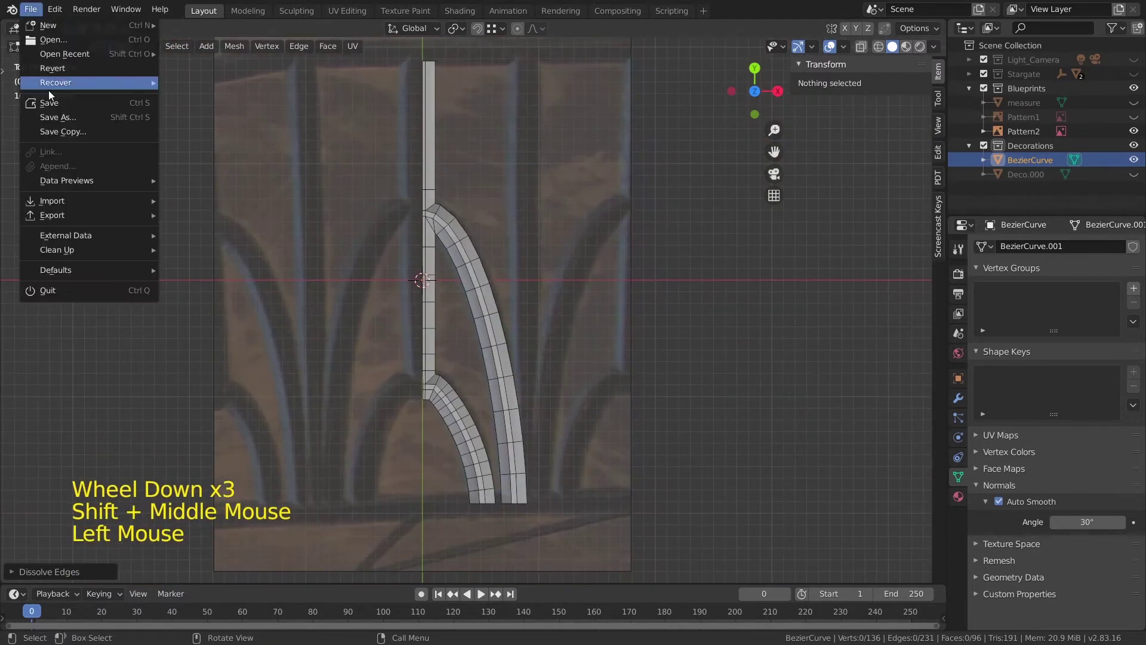
- Dissolve three alternate cross edge loops along the lower half of the small arch
scroll(490, 382, "up", 2)
middle_click_drag(489, 382, 495, 323, "shift")
scroll(486, 357, "up", 2)
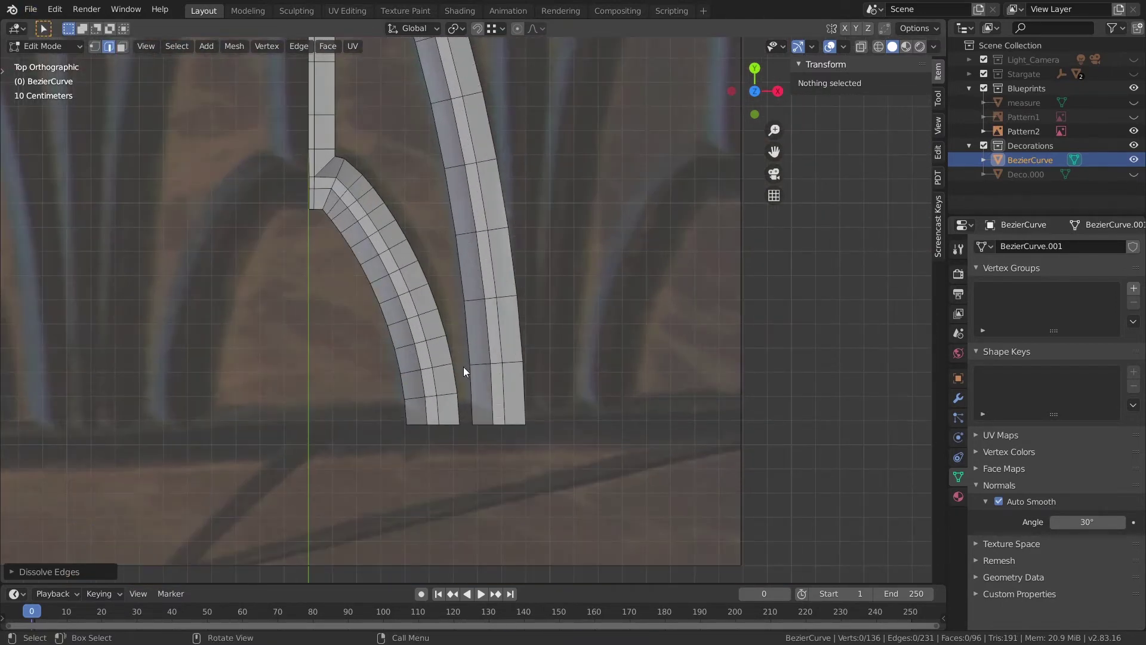
left_click(443, 394, "alt+shift")
left_click(435, 340, "alt+shift")
left_click(418, 286, "alt+shift")
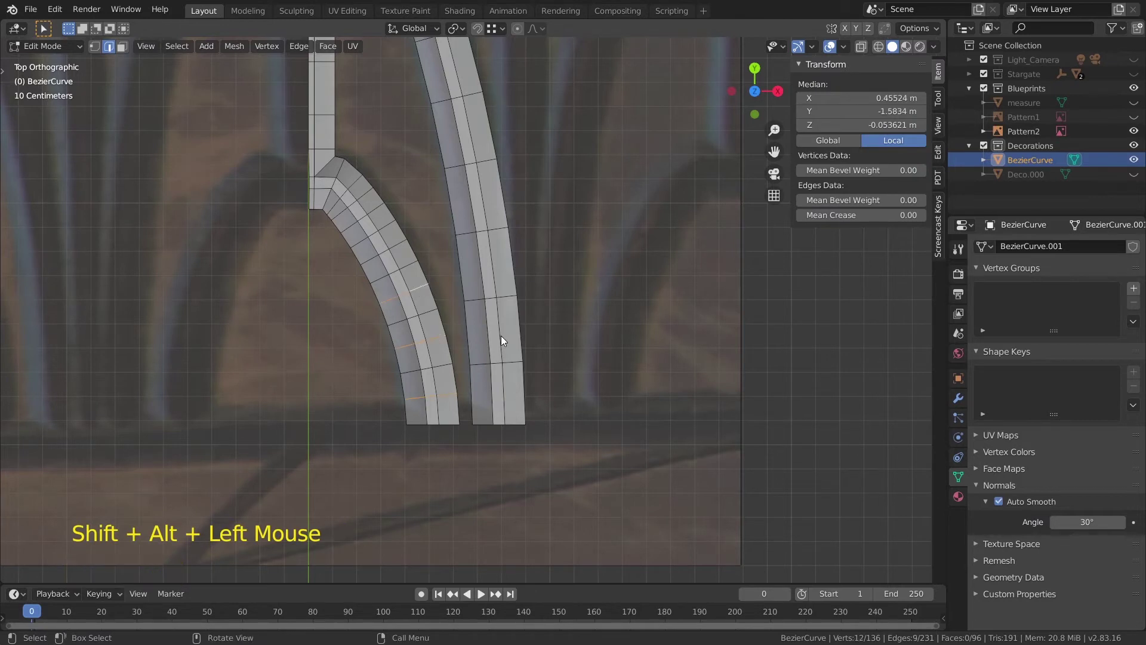
key("x")
- Fill the gap between the small and large arches with three faces, working upward from their bottom ends
key("1")
left_click(460, 425)
left_click(472, 424, "shift")
left_click(470, 364, "shift")
left_click(453, 362, "shift")
key("f")
left_click(452, 362)
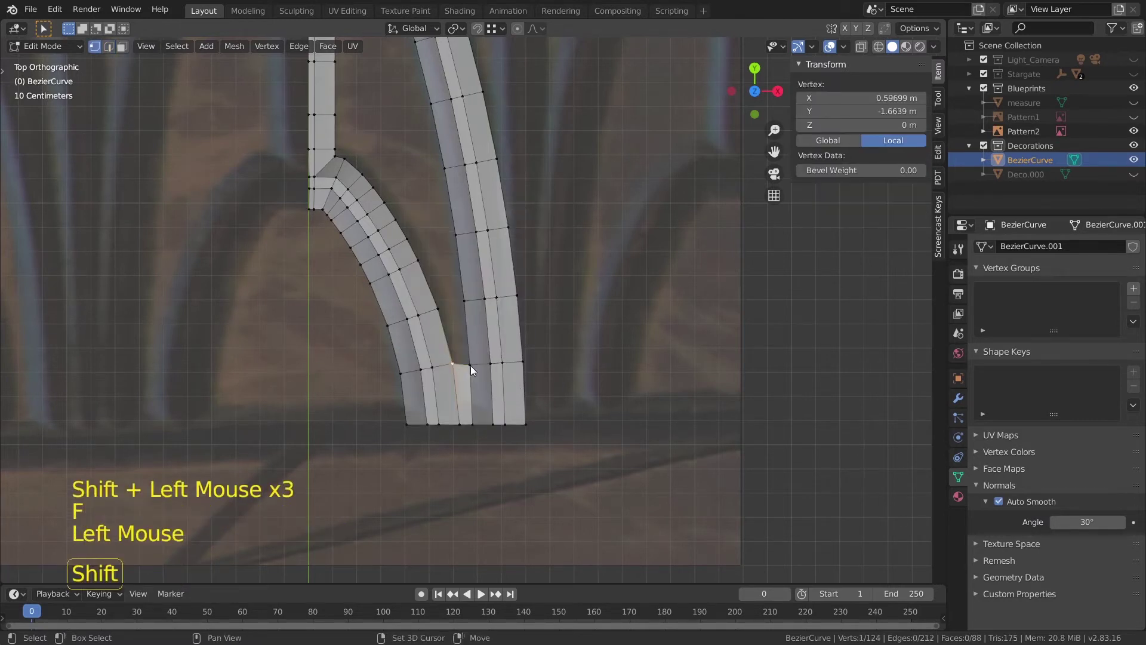
left_click(470, 365, "shift")
key("f")
key("f")
- Level the edge above the lowest fill face by scaling its two vertices to 0 along Y
left_click(453, 363)
left_click(470, 363, "shift")
key("s")
key("y")
key("0")
key("Return")
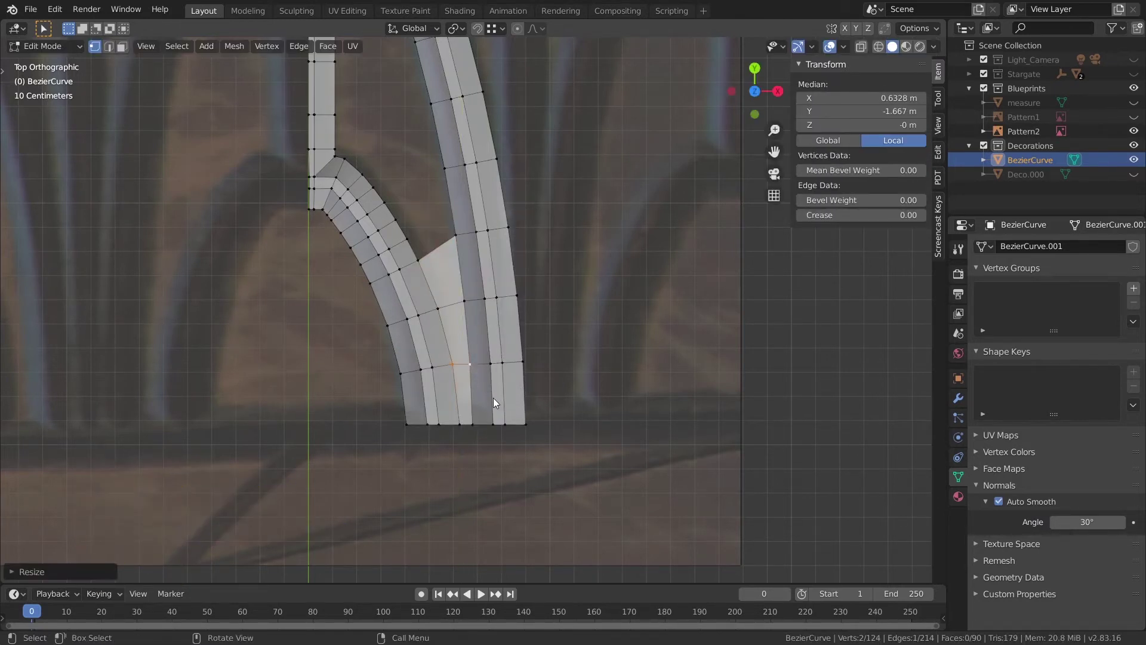
- Dissolve the small arch's cross edge loop just above the topmost fill face
scroll(466, 300, "up", 1)
middle_click_drag(444, 237, 453, 331, "shift")
key("2")
left_click(450, 331)
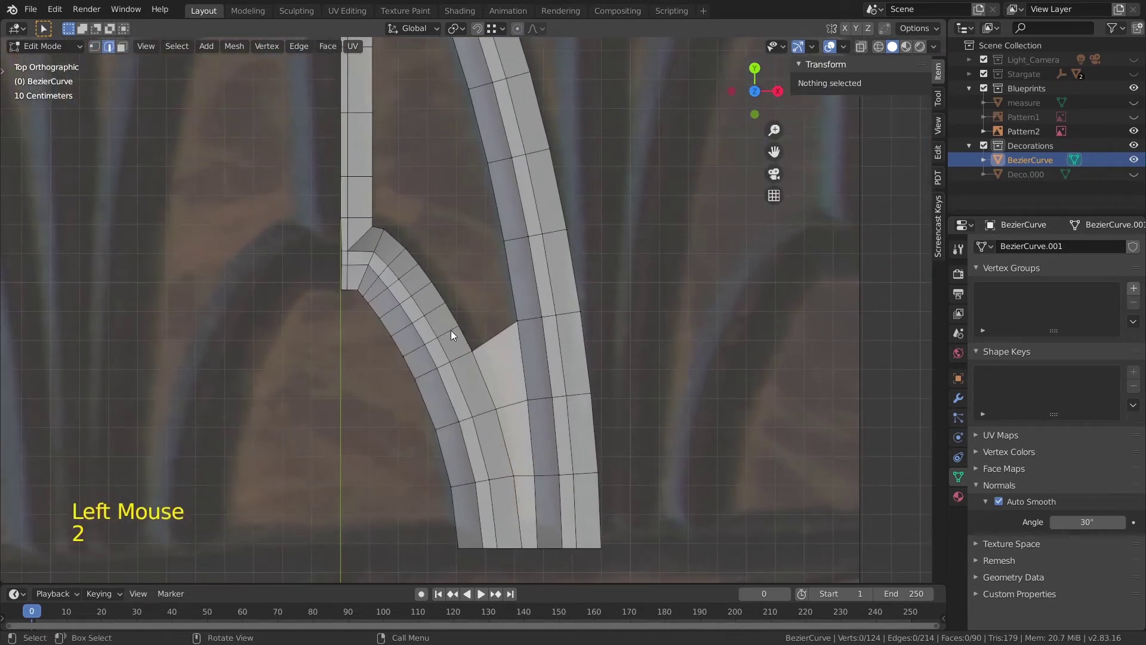
left_click(462, 328, "alt+shift")
key("x")
left_click(464, 326)
- Add one more face between the two arches directly above the existing fill faces
key("1")
left_click(518, 321)
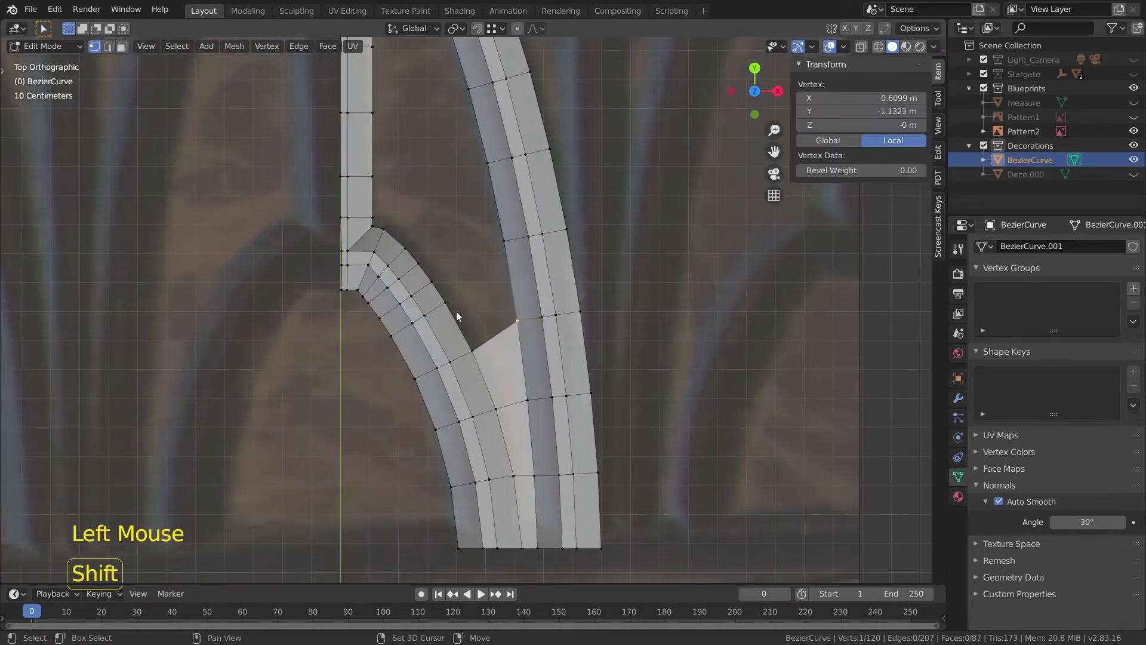
left_click(446, 303, "shift")
left_click(504, 242, "shift")
left_click(472, 350, "shift")
key("f")
- Fill a face between the bar and the large arch's inner edge directly below their joint
middle_click_drag(422, 287, 466, 239, "shift")
left_click(461, 348)
scroll(466, 239, "up", 3)
middle_click_drag(466, 239, 474, 352, "shift")
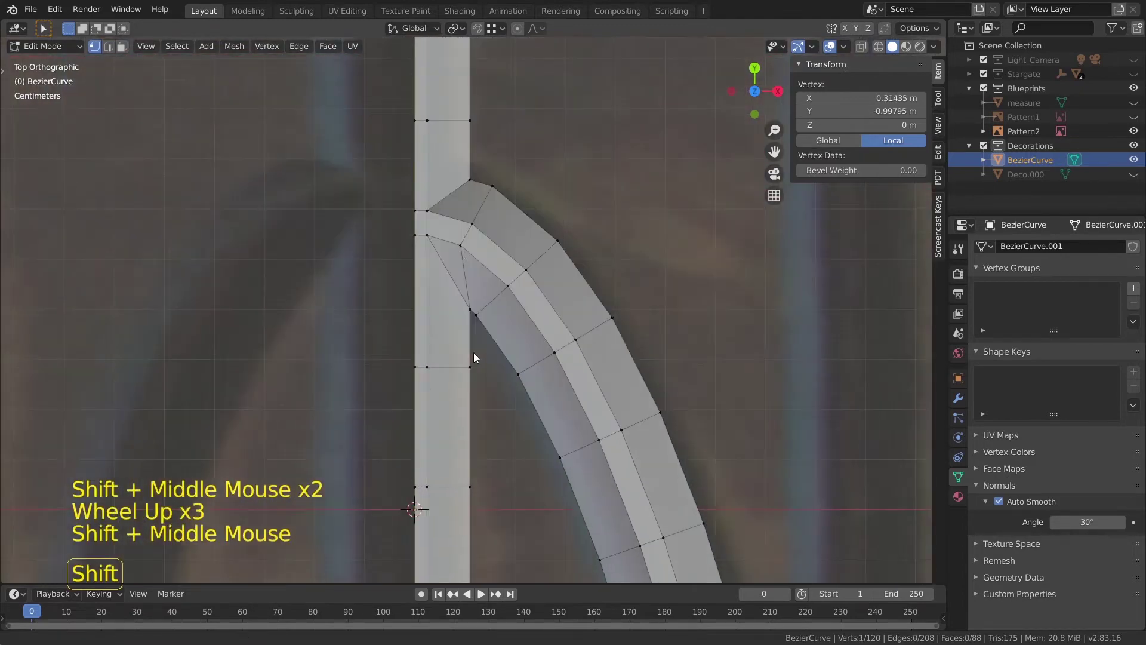
scroll(465, 253, "up", 1)
left_click(470, 307)
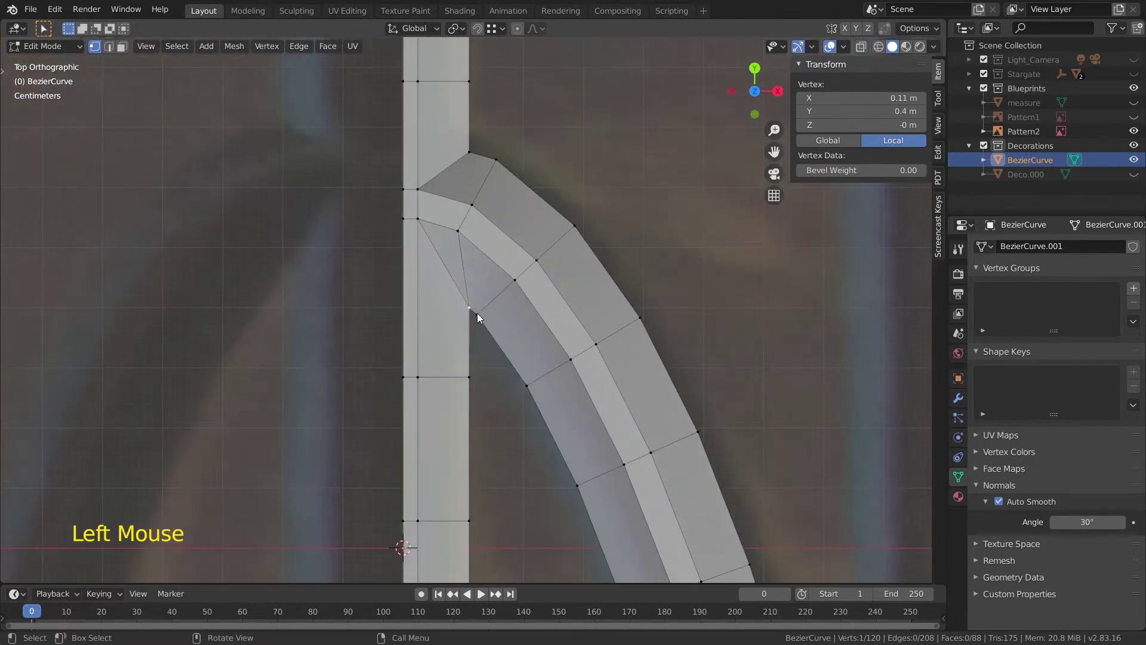
left_click(470, 377)
left_click(528, 385, "shift")
left_click(469, 308, "shift")
left_click(476, 314, "shift")
key("f")
- Extend the fill between the bar and the large arch downward with four more faces
middle_click_drag(516, 398, 493, 224, "shift")
left_click(454, 204)
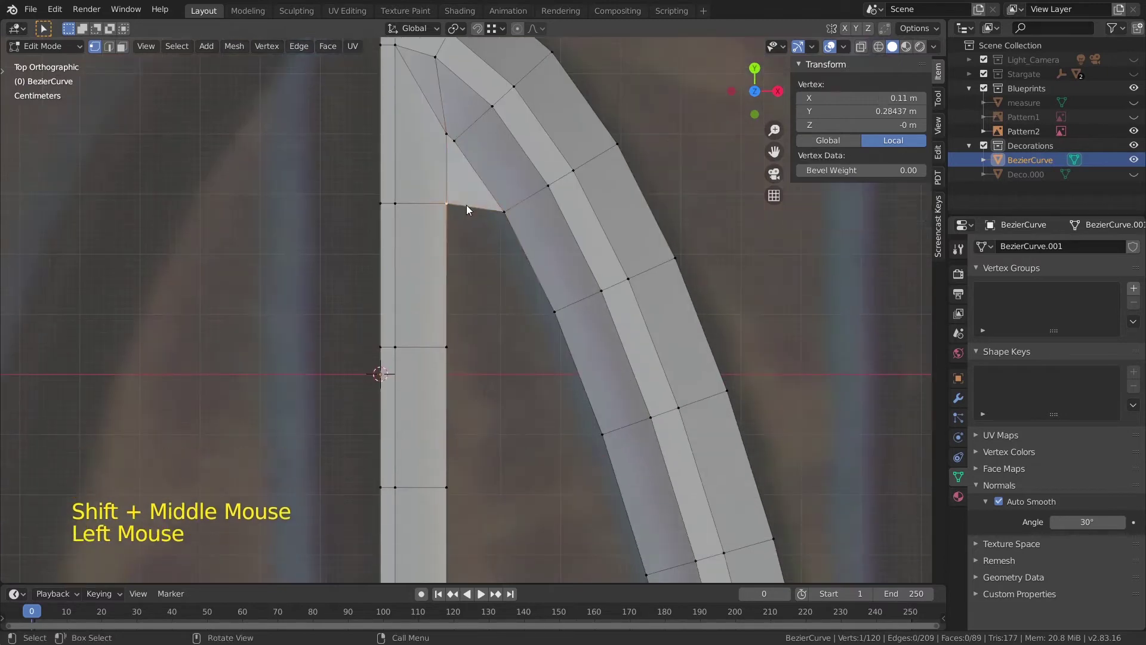
left_click(504, 211, "shift")
key("f")
key("f")
scroll(537, 465, "down", 4)
middle_click_drag(538, 476, 507, 323, "shift")
key("f")
key("f")
scroll(537, 429, "up", 2)
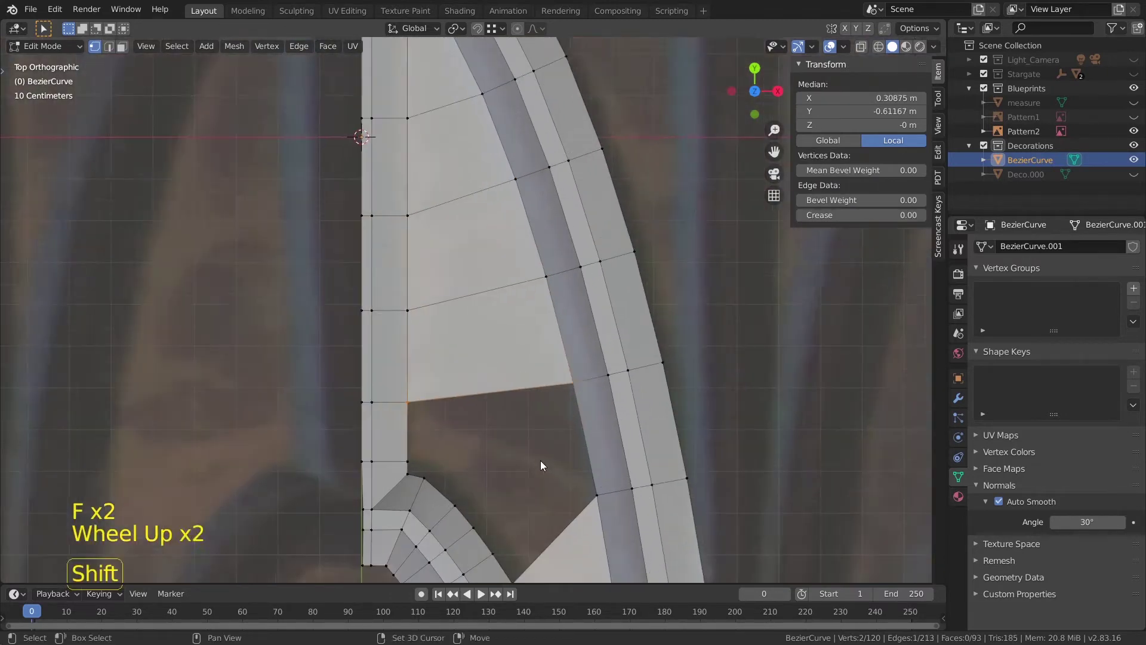
- Connect the small arch's outer vertex near the joint to the large arch's inner vertex at the end of the upper fill with an edge
middle_click_drag(539, 461, 456, 343, "shift")
scroll(485, 341, "down", 5)
scroll(535, 360, "up", 4)
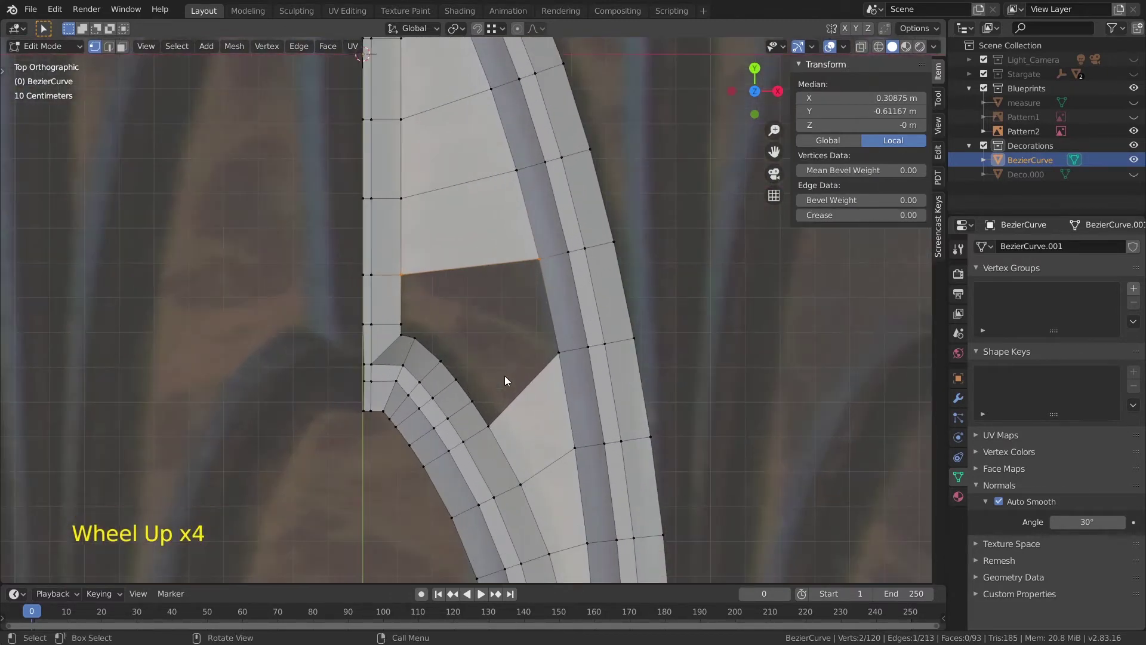
key("k")
left_click(442, 362)
left_click(540, 260, "shift")
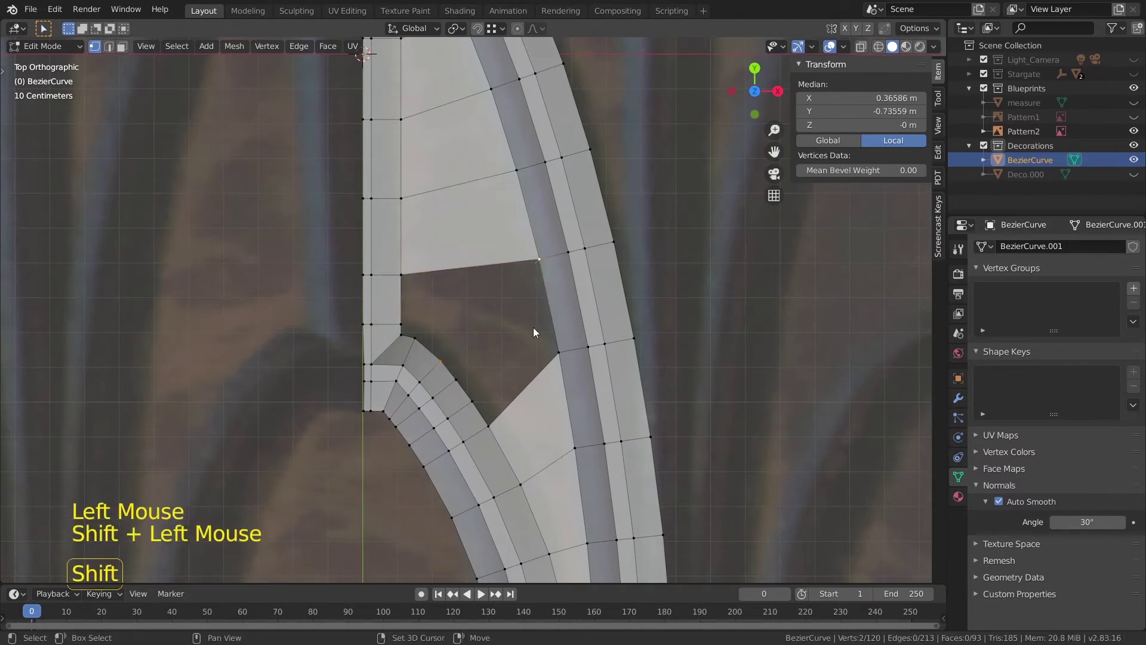
key("f")
- Dissolve the two cross edge loops on the small arch between the connecting edge and the lower fill faces
middle_click_drag(538, 354, 515, 292, "shift")
scroll(453, 368, "down", 4)
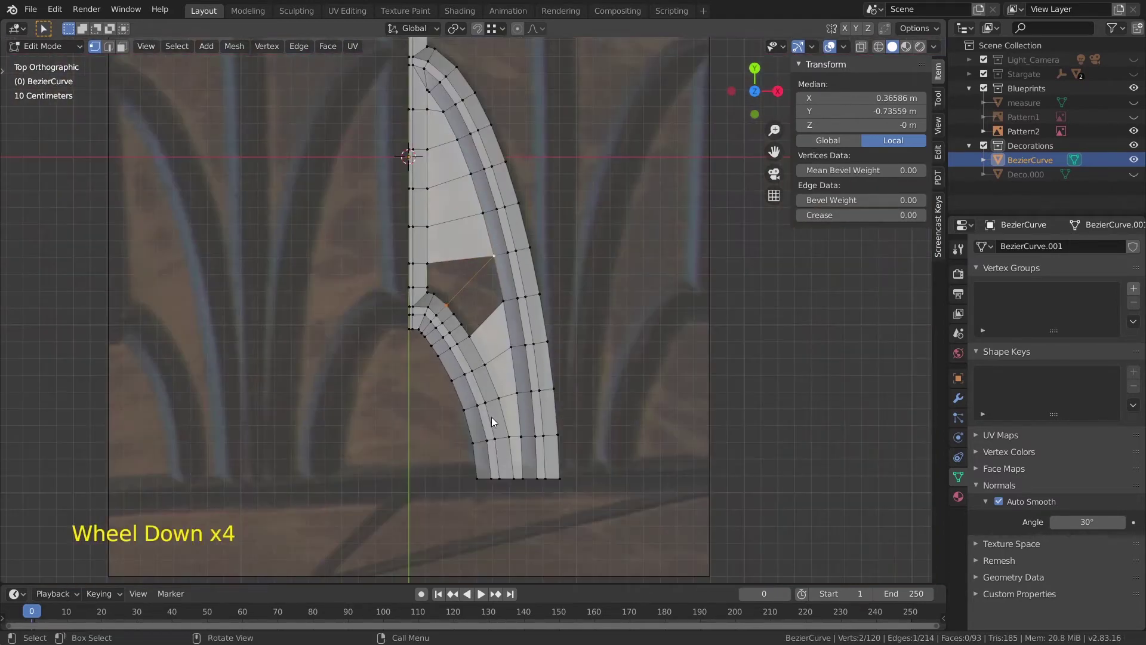
scroll(465, 346, "up", 1)
scroll(464, 345, "up", 4)
middle_click_drag(464, 345, 507, 358, "shift")
left_click(449, 290, "shift")
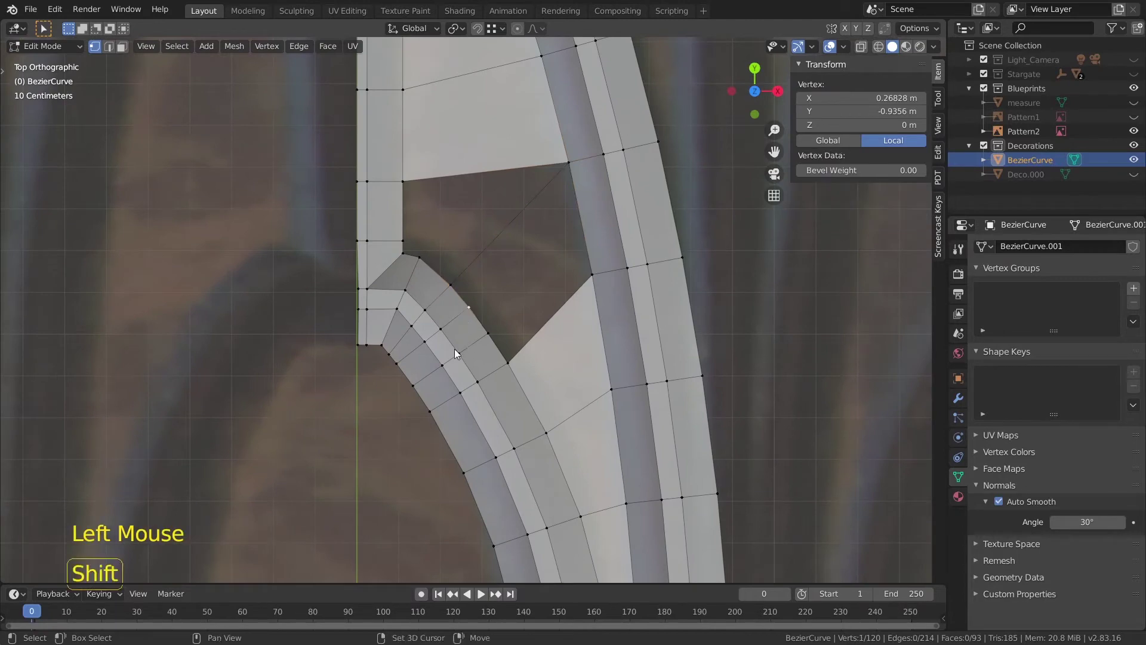
key("2")
left_click(456, 320)
left_click(432, 335, "shift")
left_click(411, 352, "shift")
left_click(428, 374, "shift")
left_click(455, 355, "shift")
left_click(475, 343, "shift")
key("x")
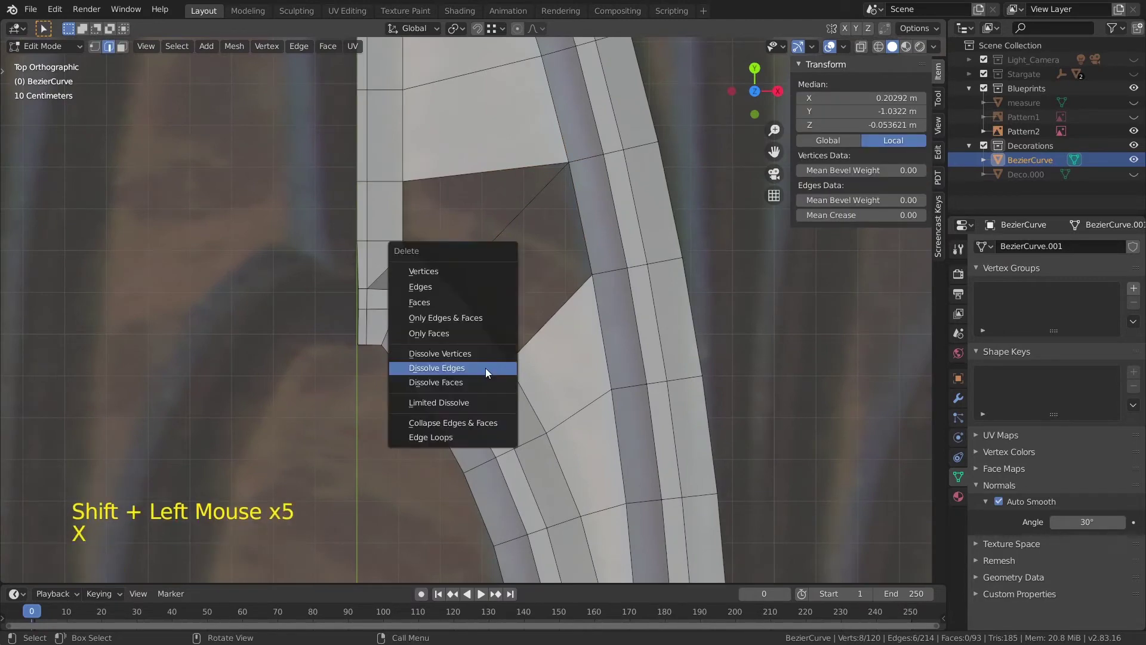
left_click(485, 367)
- Edge-slide the small arch's cross edges at the connecting edge along the arch, away from the bar joint
scroll(481, 323, "down", 5)
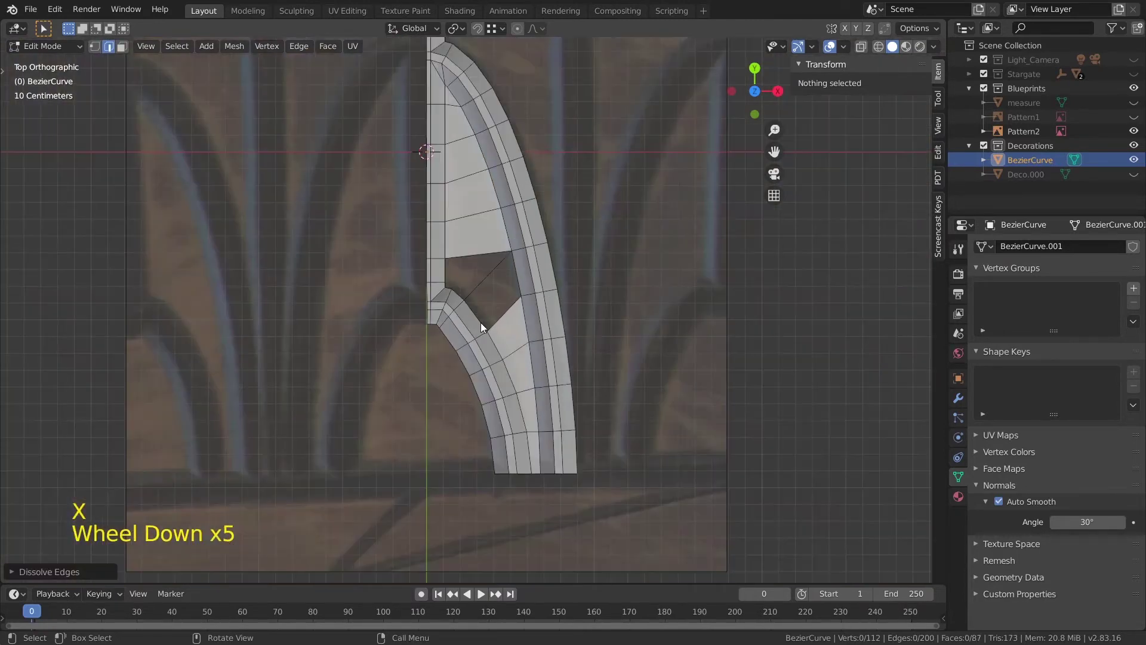
scroll(474, 309, "up", 5)
left_click(406, 333)
left_click(420, 316, "shift")
left_click(439, 296, "shift")
key("g")
key("g")
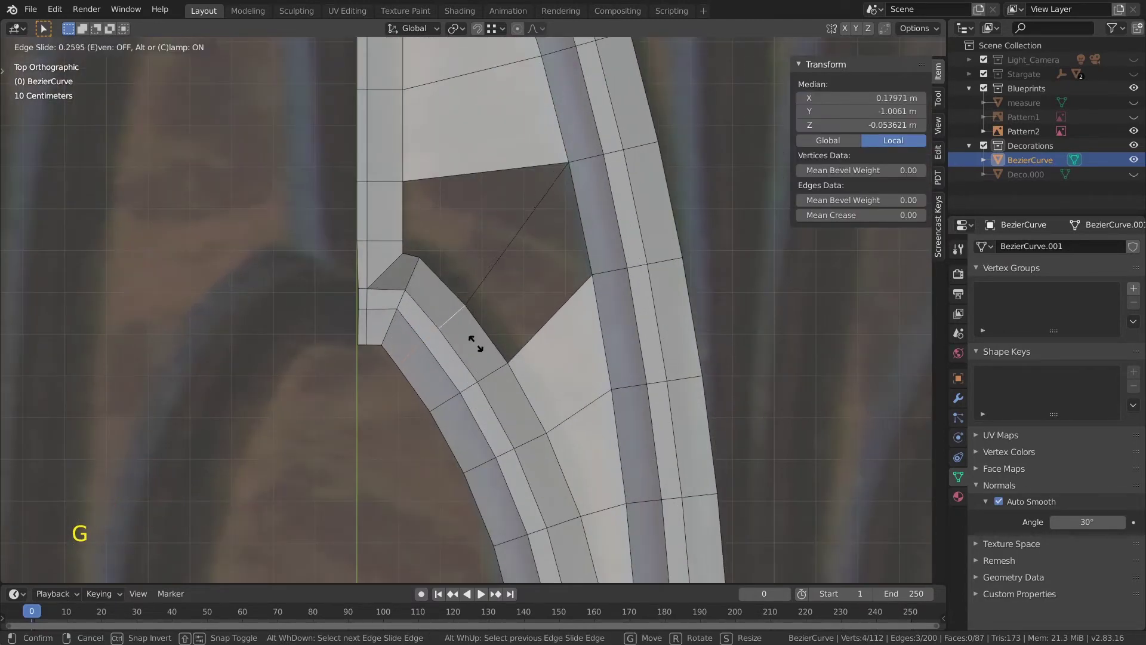
left_click(463, 332)
- Vertex-slide the outer end of the same cross edge slightly along the small arch's outer edge
scroll(463, 331, "up", 2)
key("1")
left_click(469, 357)
key("g")
key("g")
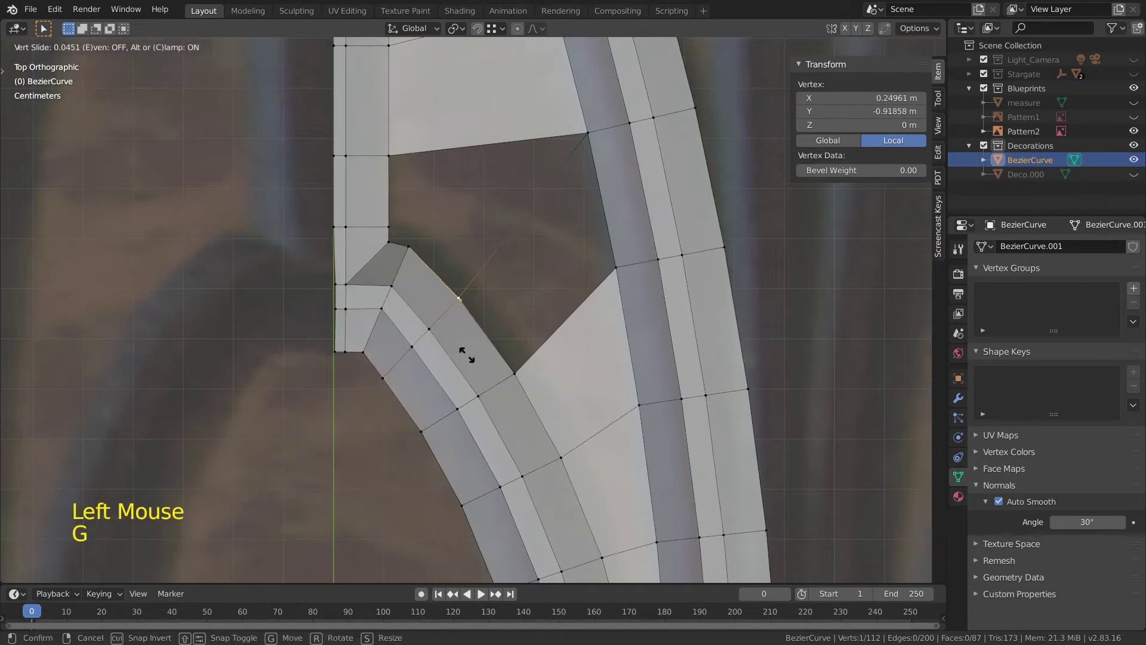
left_click(406, 227)
- Fill a face between the connecting edge, the small arch's outer edge and the top of the lower fill
scroll(406, 227, "down", 2)
left_click(572, 279, "shift")
left_click(552, 187, "shift")
left_click(501, 354, "shift")
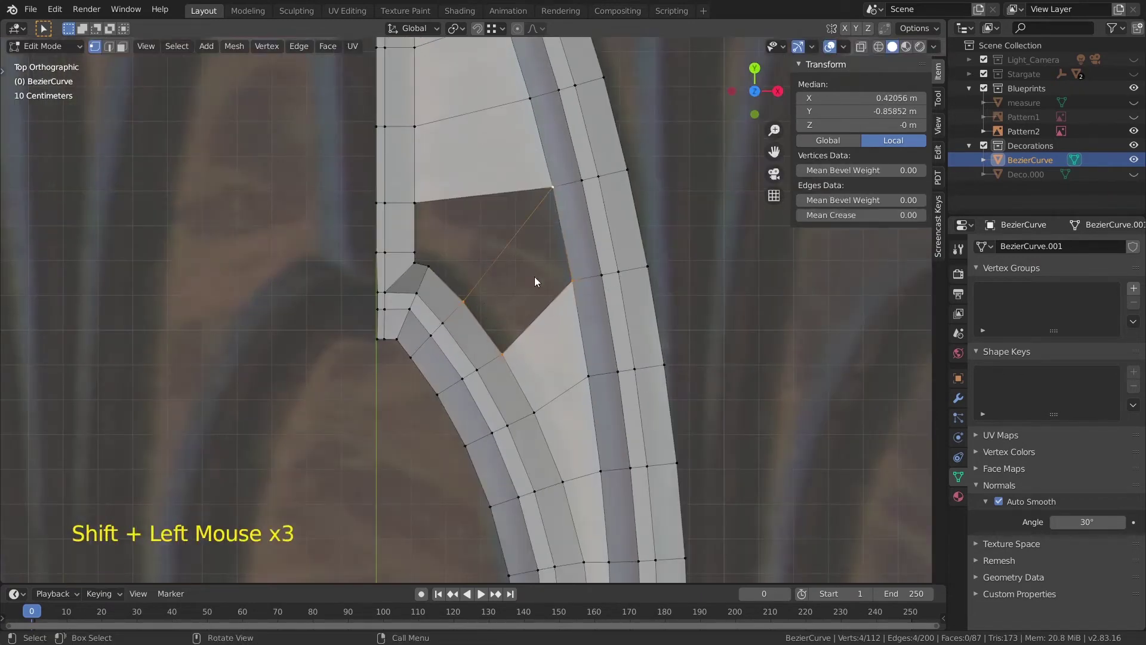
key("f")
scroll(445, 259, "up", 1)
middle_click_drag(449, 244, 463, 312, "shift")
scroll(463, 312, "down", 2)
middle_click_drag(455, 156, 476, 366, "shift")
scroll(475, 366, "up", 2)
middle_click_drag(431, 65, 473, 174, "shift")
scroll(473, 174, "up", 2)
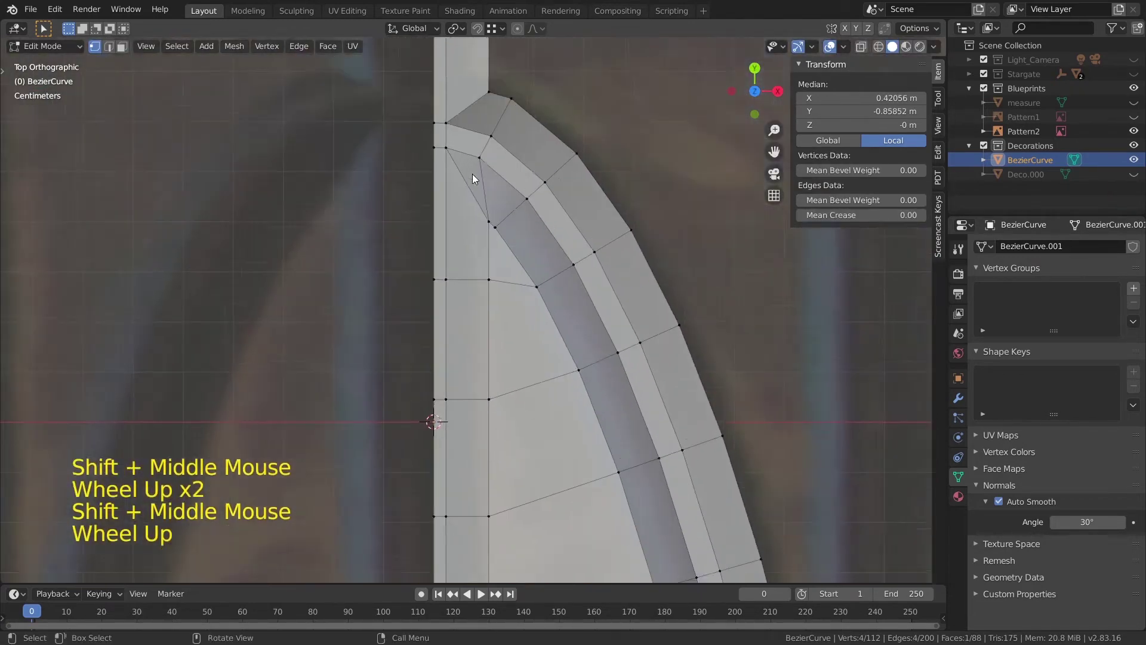
left_click(480, 127)
key("g")
key("y")
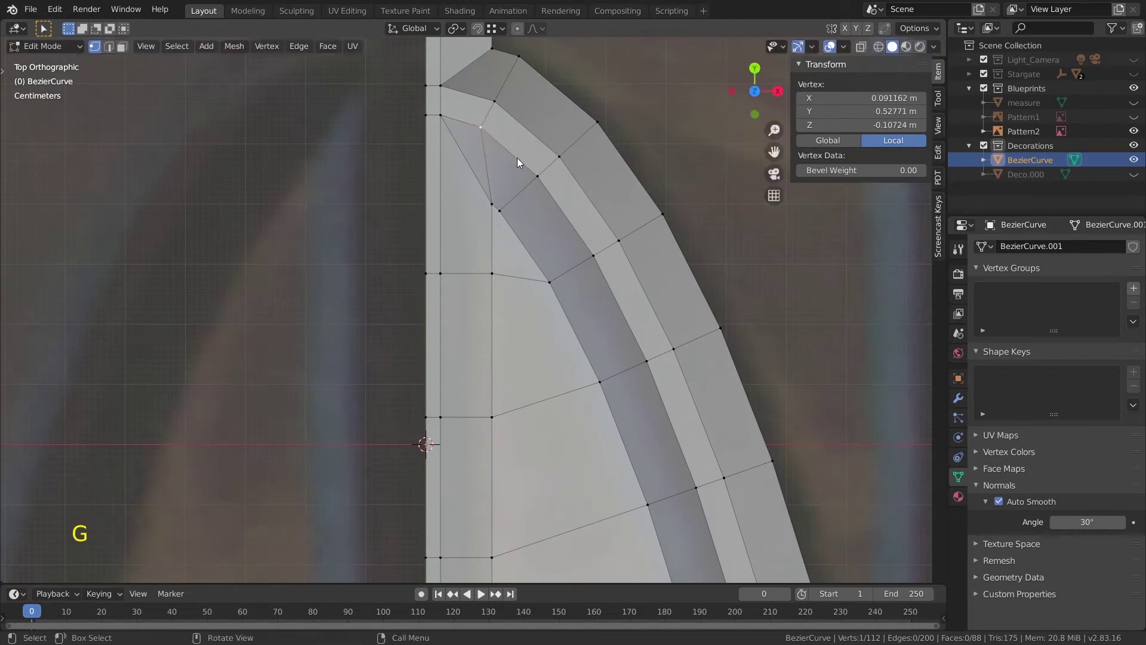
key("x")
left_click(529, 172)
key("g")
key("y")
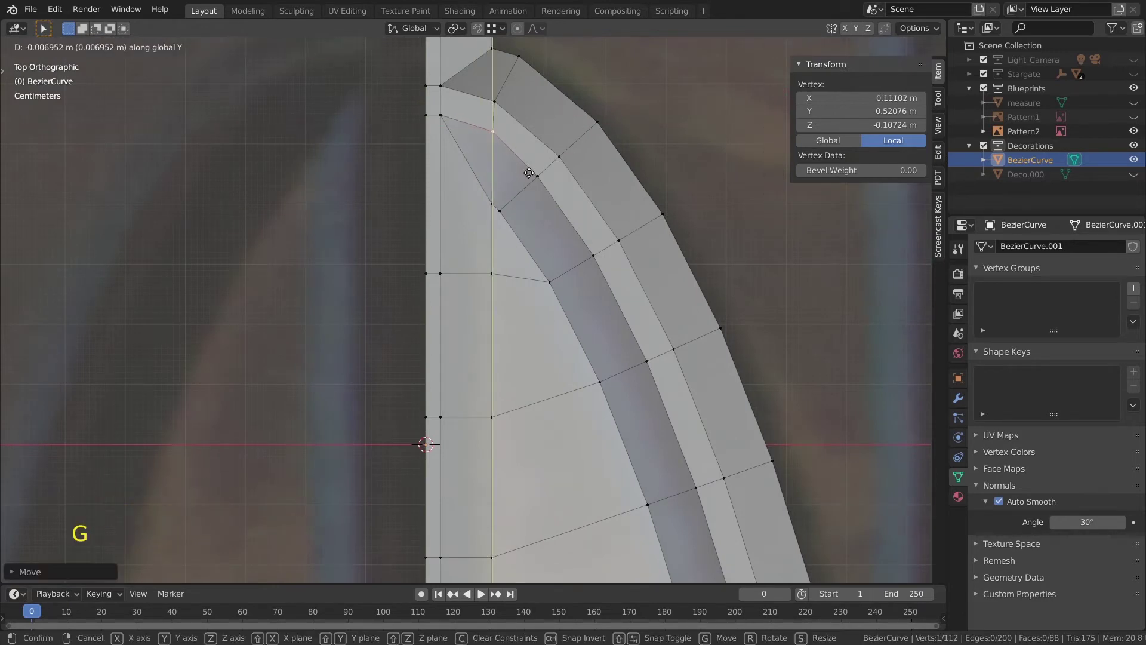
right_click(529, 175)
key("ctrl+z")
- Slide the large arch's ridge cross edge near the upper joint along the arch until its inner vertex aligns with the bar's outer edge
key("g")
key("g")
left_click(539, 181)
left_click(501, 110, "shift")
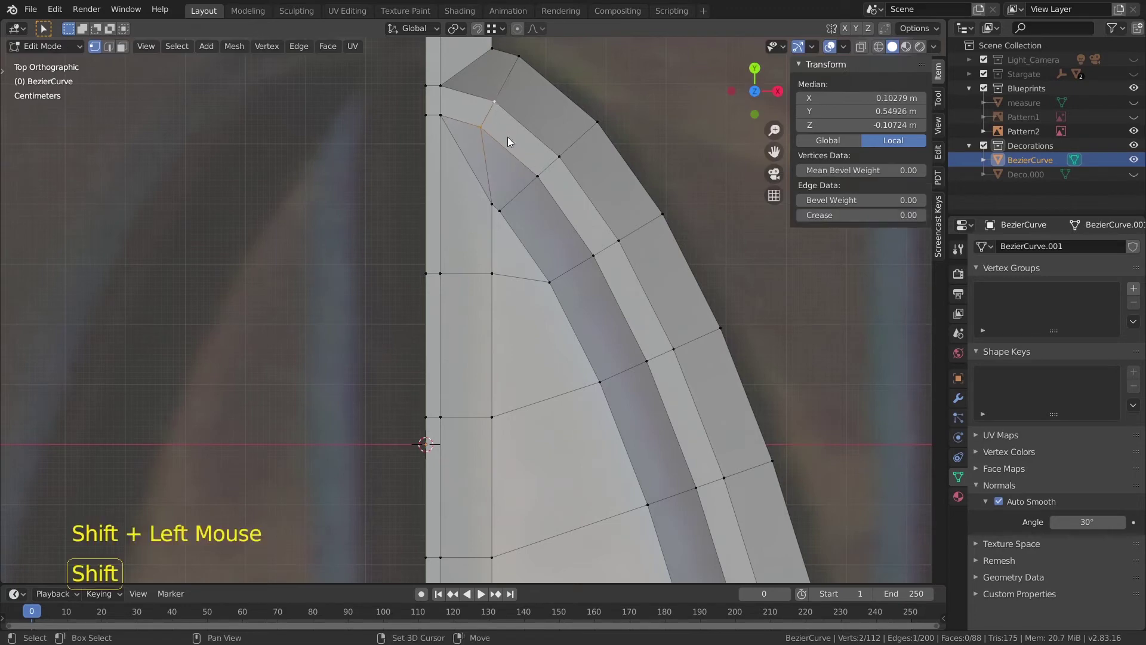
key("g")
key("g")
left_click(511, 139)
key("r")
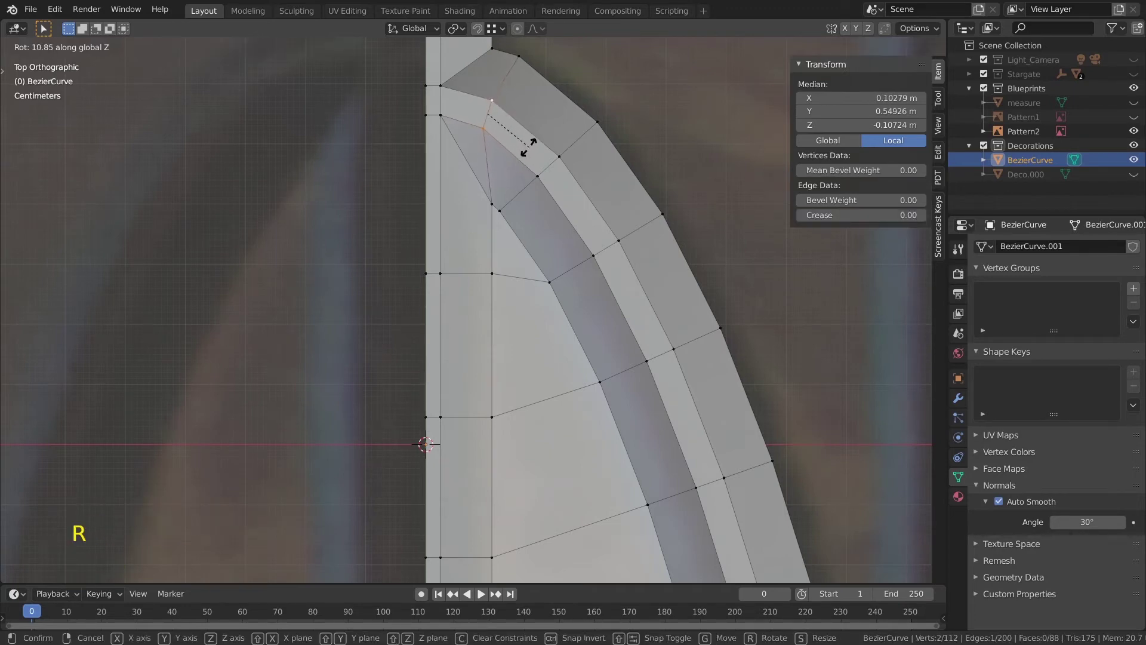
key("g")
key("g")
left_click(537, 149)
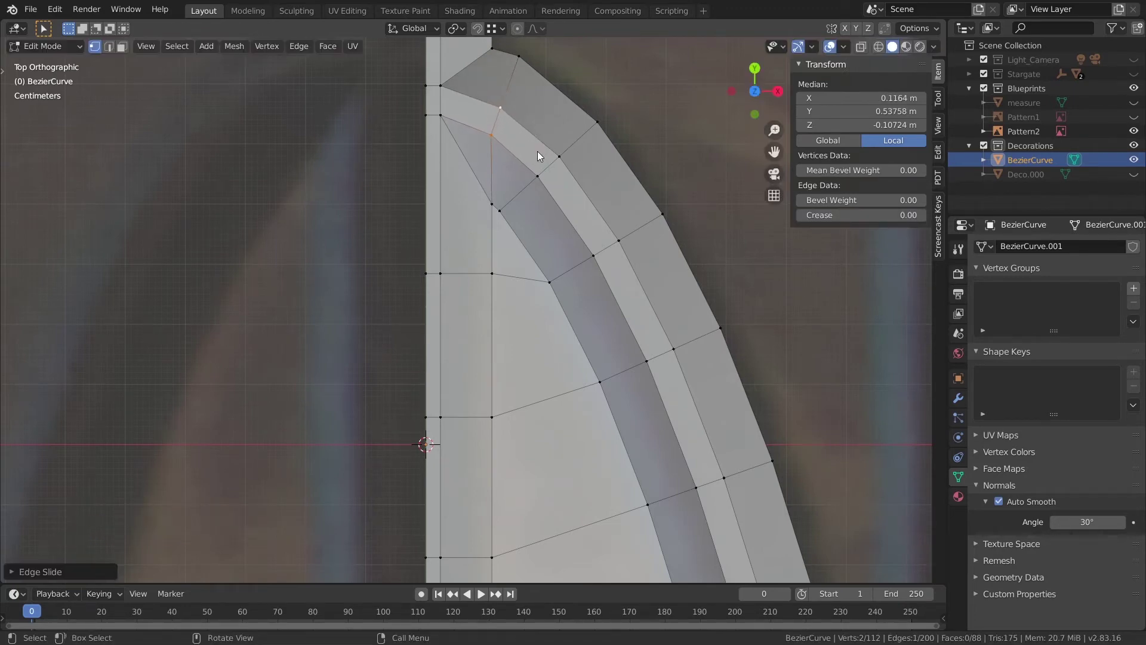
key("r")
key("Escape")
- Move the large arch's inner vertex beside the bar to about X 0.126 m, Y 0.396 m
left_click(508, 240)
key("g")
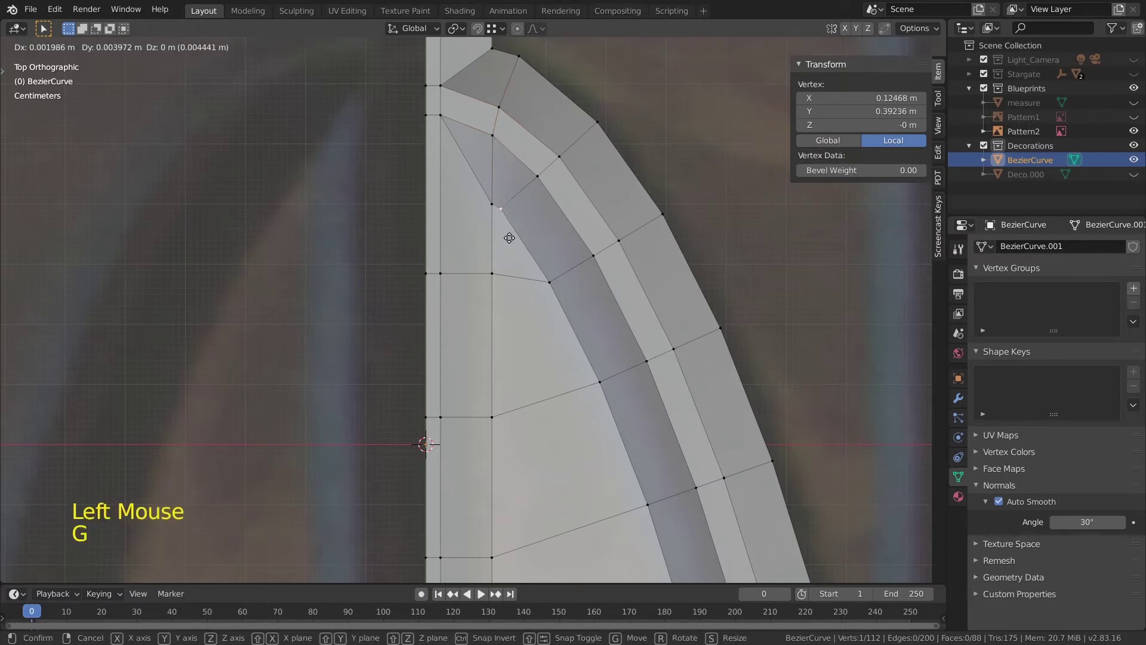
left_click(514, 252)
key("ctrl+z")
key("g")
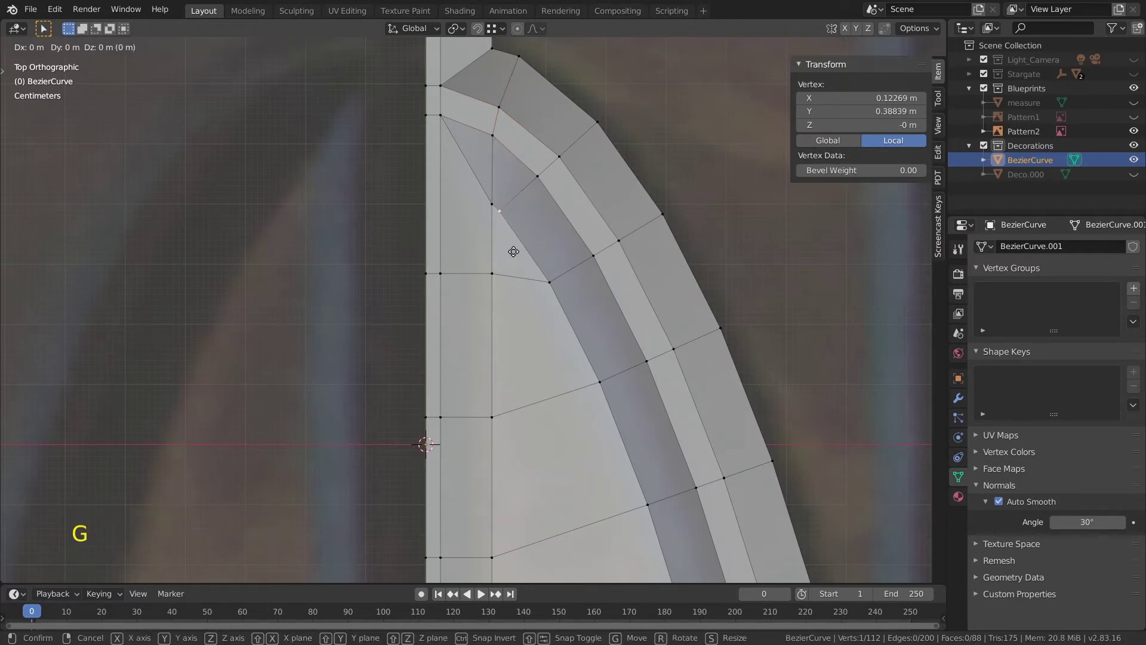
left_click(516, 252)
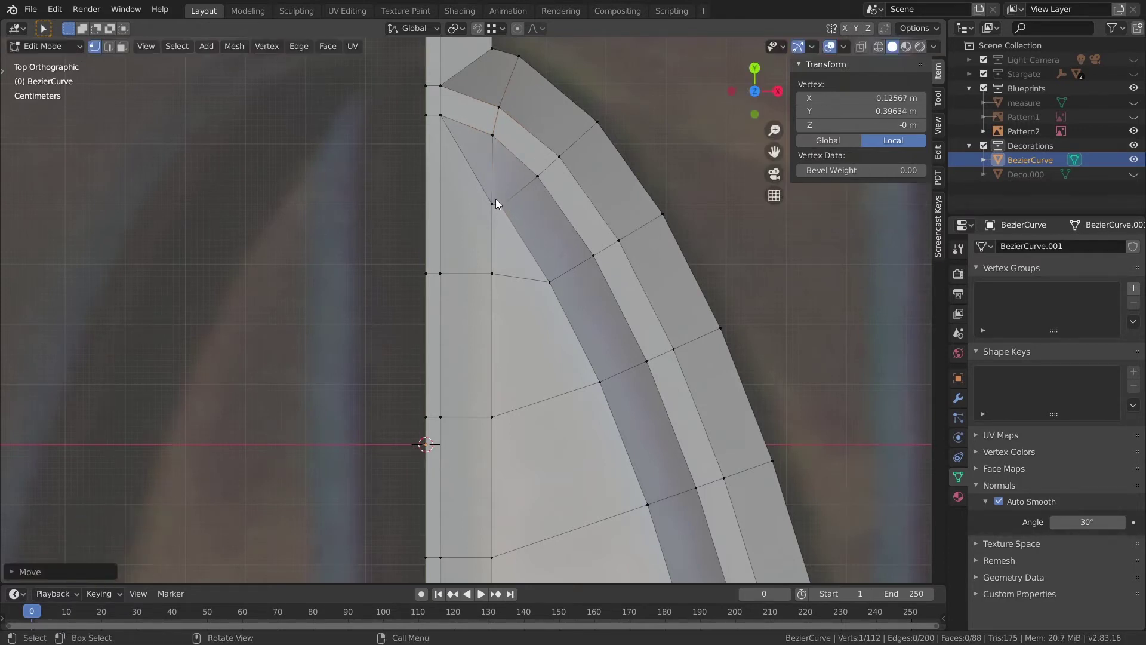
- Try merging the moved arch vertex into the bar vertex beside it
key("m")
left_click(492, 204, "shift")
key("m")
left_click(511, 253)
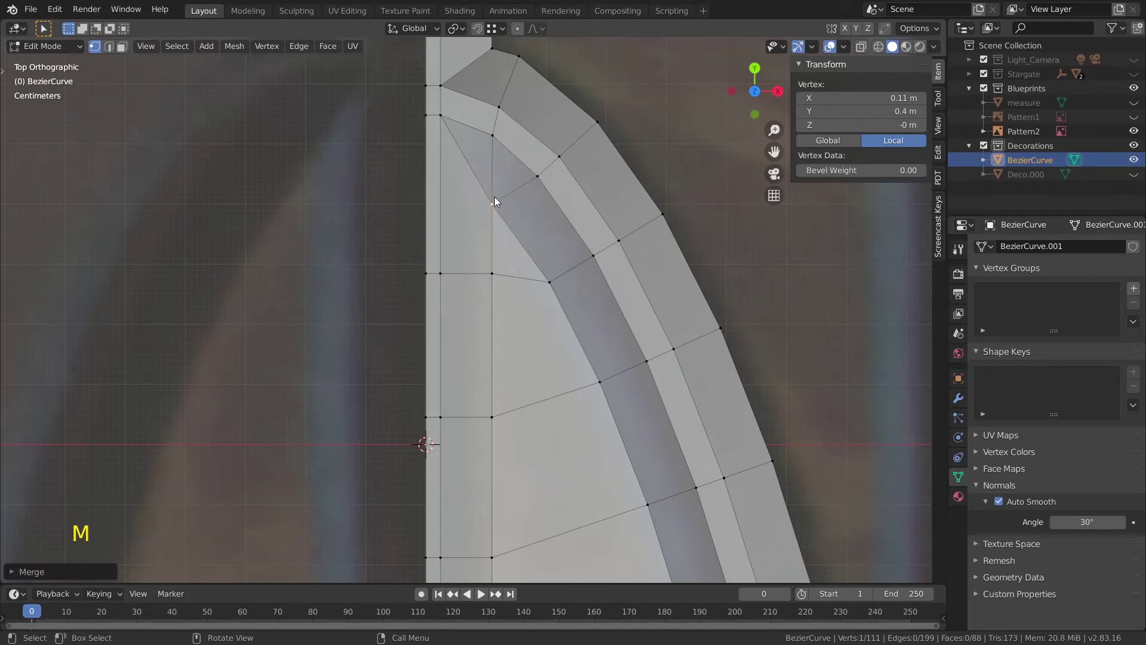
- Try dissolving the edge running from the merged vertex up to the large arch's ridge
key("2")
left_click(499, 173)
key("x")
left_click(497, 174)
middle_click_drag(497, 174, 486, 246)
scroll(561, 159, "down", 4)
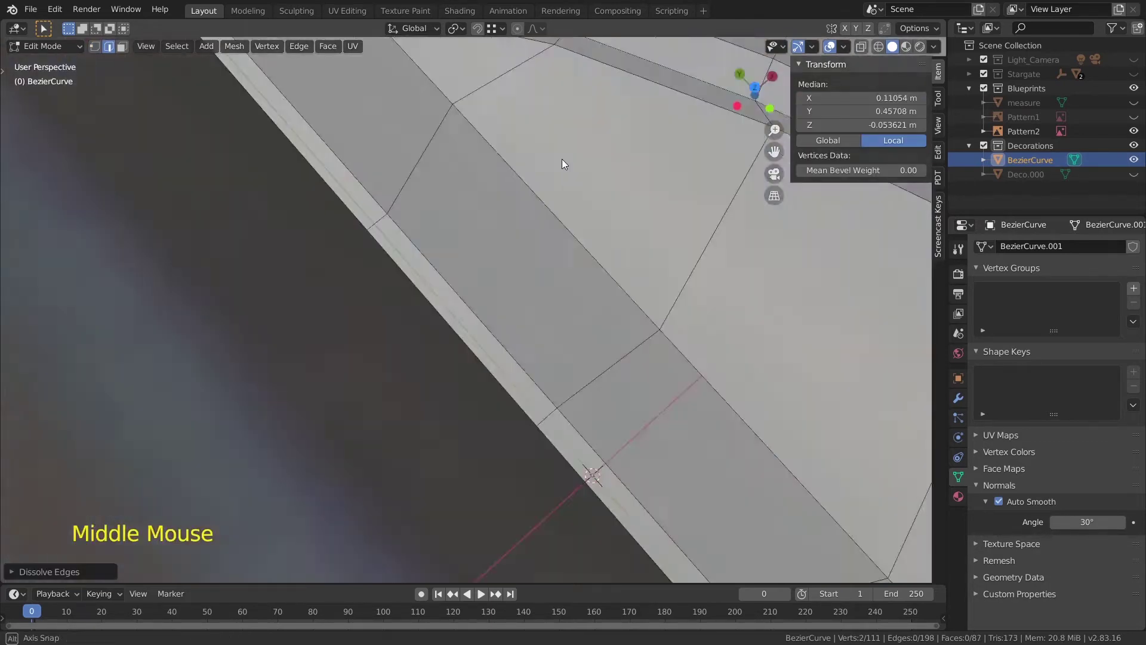
- Undo the edge dissolve and the vertex merge at the large arch's joint, and return to top view
scroll(623, 154, "up", 3)
scroll(415, 219, "down", 3)
key("ctrl+z")
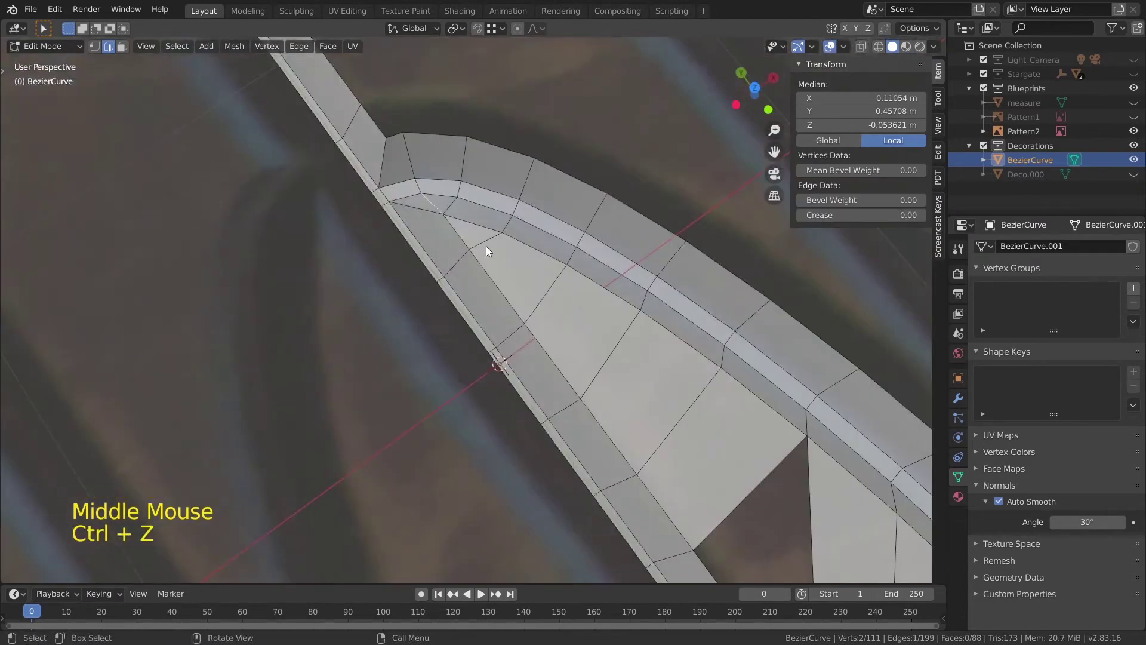
key("KP_7")
key("ctrl+z")
key("ctrl+z")
key("ctrl+z")
scroll(482, 285, "up", 4)
scroll(505, 179, "down", 2)
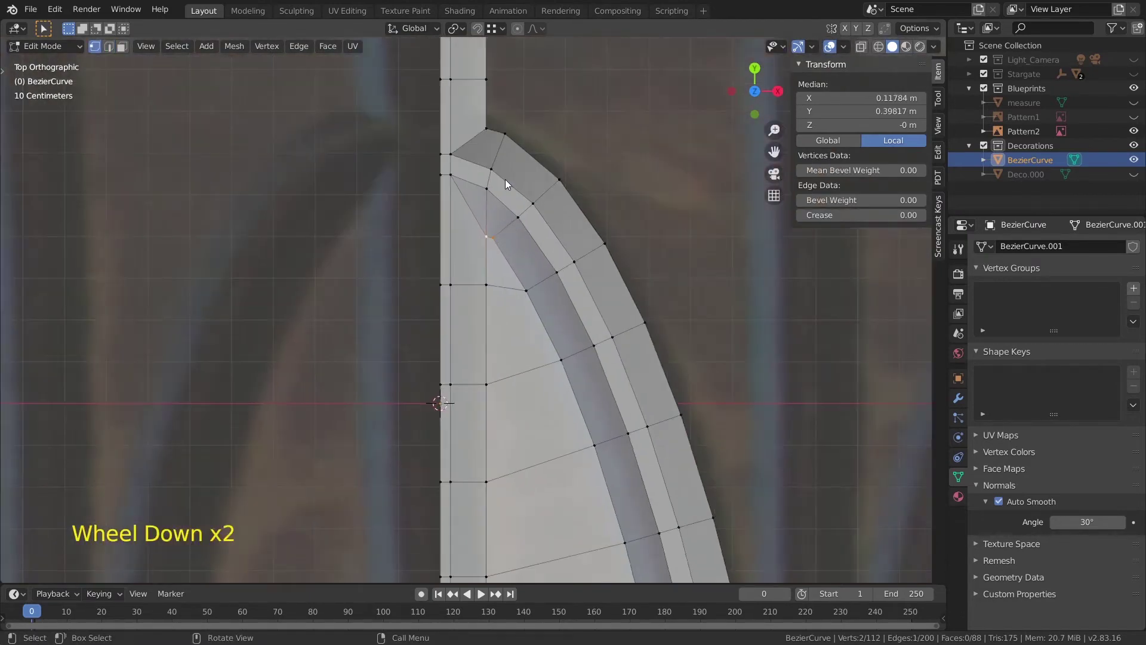
- Dissolve the vertical edge on the large arch's inner slope between its ridge and the bar's outer vertex
scroll(509, 233, "up", 2)
key("ctrl+r")
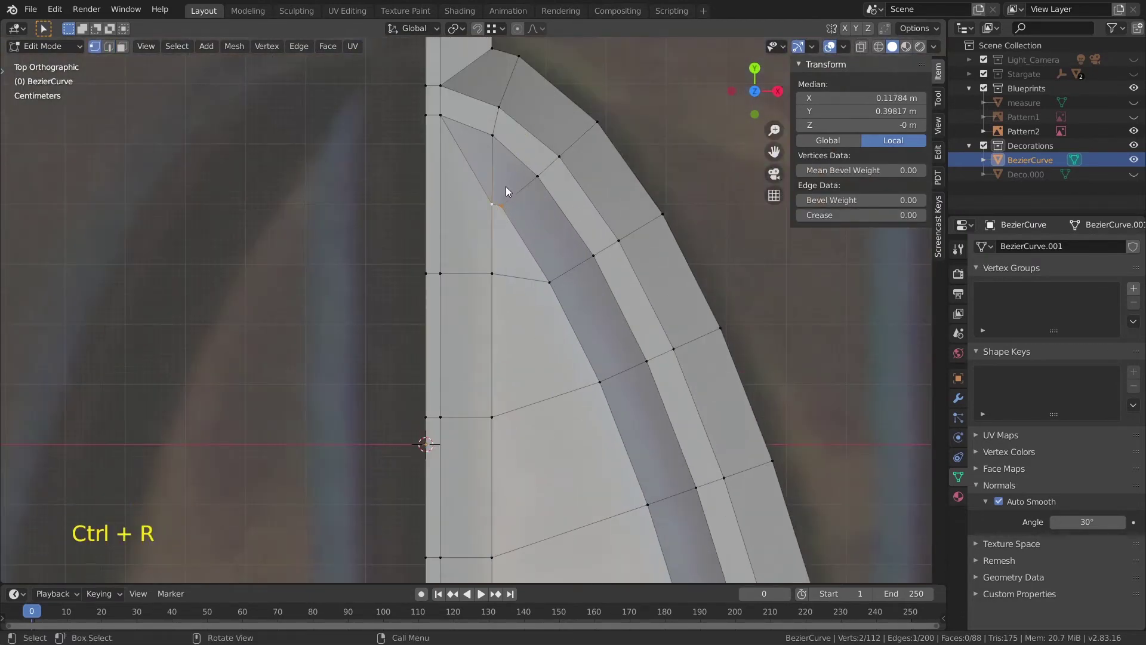
key("2")
left_click(493, 182)
key("x")
left_click(494, 186)
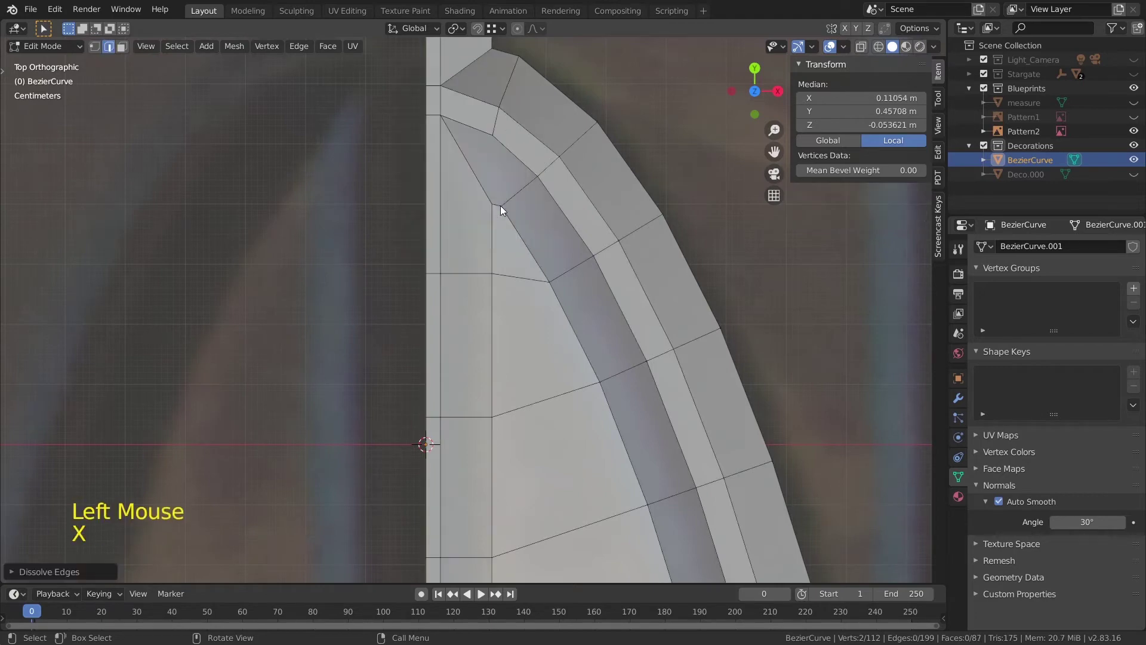
- Merge the large arch's inner vertex near the joint with the bar vertex beside it
key("1")
left_click(501, 205)
left_click(491, 204, "shift")
key("x")
key("m")
left_click(655, 246)
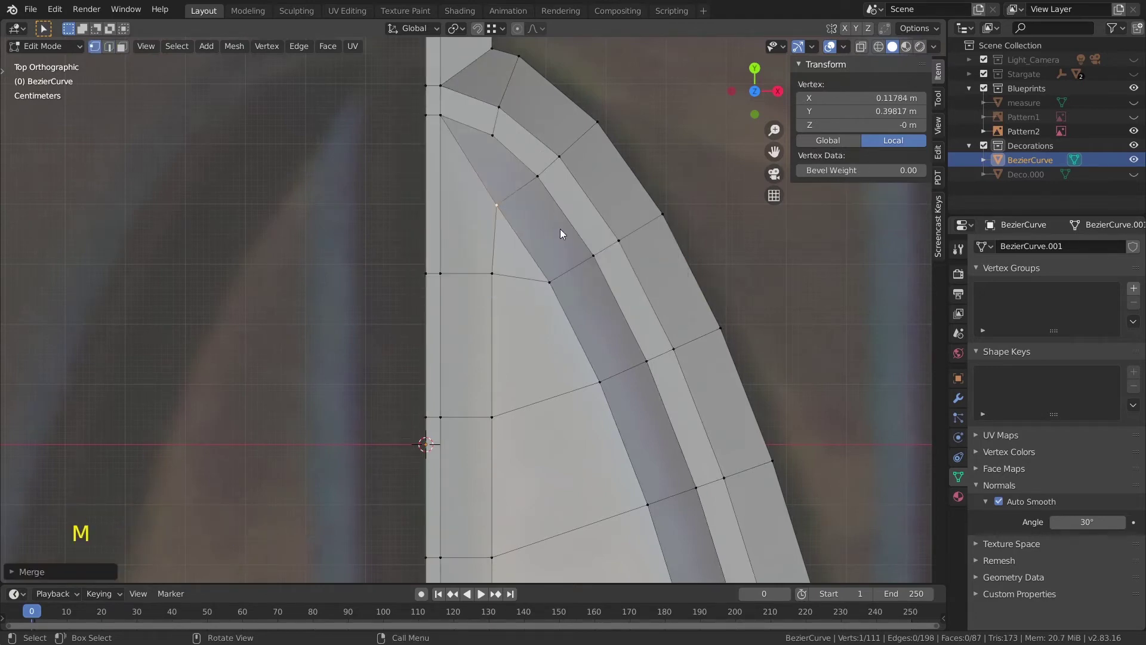
key("ctrl+z")
key("m")
left_click(587, 247)
- Add a lengthwise edge loop through the fill faces between the bar and the large arch and slide it into position
scroll(552, 368, "down", 2)
middle_click_drag(552, 368, 540, 343, "shift")
scroll(525, 313, "down", 1, "shift")
scroll(525, 313, "down", 3)
middle_click_drag(540, 343, 522, 277, "shift")
scroll(507, 304, "up", 1, "shift")
key("ctrl+r")
left_click(476, 188)
key("g")
key("g")
left_click(484, 215)
- Slide the new loop's bottom vertex and the vertex above it sideways along their cross edges to even out the loop
scroll(525, 340, "up", 2)
left_click(519, 352)
key("g")
key("g")
left_click(508, 358)
left_click(509, 265)
key("g")
key("g")
left_click(503, 277)
- Fill a four-sided face between the loop's bottom vertex, the connecting edge and the small arch's outer edge at the joint
scroll(507, 358, "up", 2)
middle_click_drag(514, 426, 504, 402, "shift")
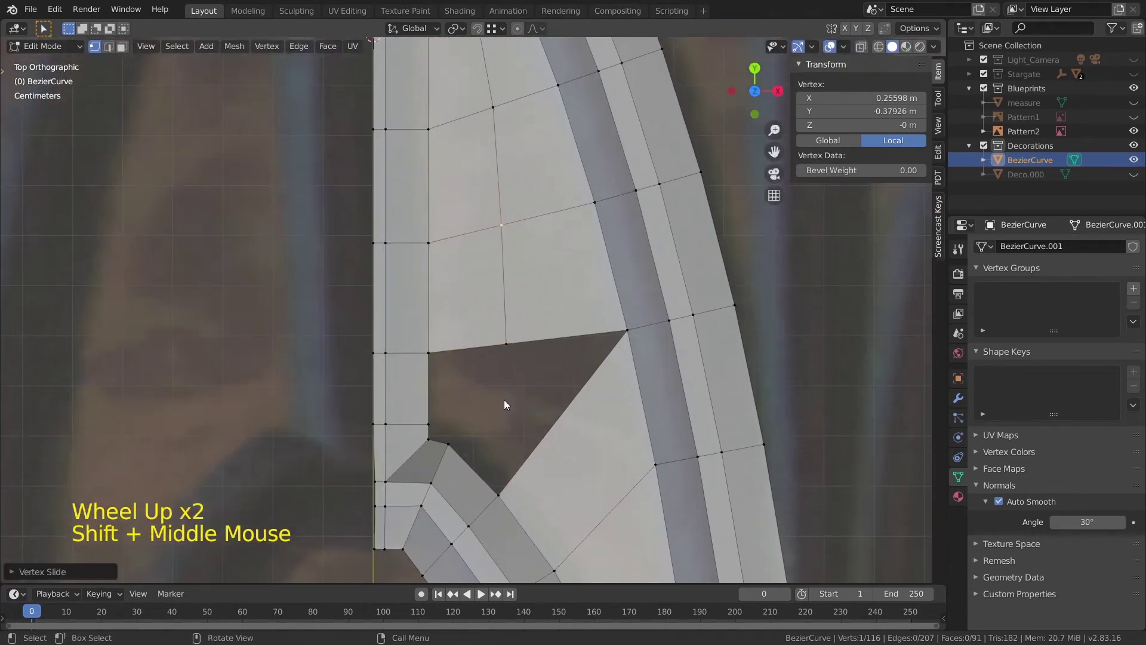
left_click(504, 347)
left_click(451, 440, "shift")
left_click(624, 334, "shift")
left_click(500, 487, "shift")
key("f")
scroll(504, 443, "up", 1)
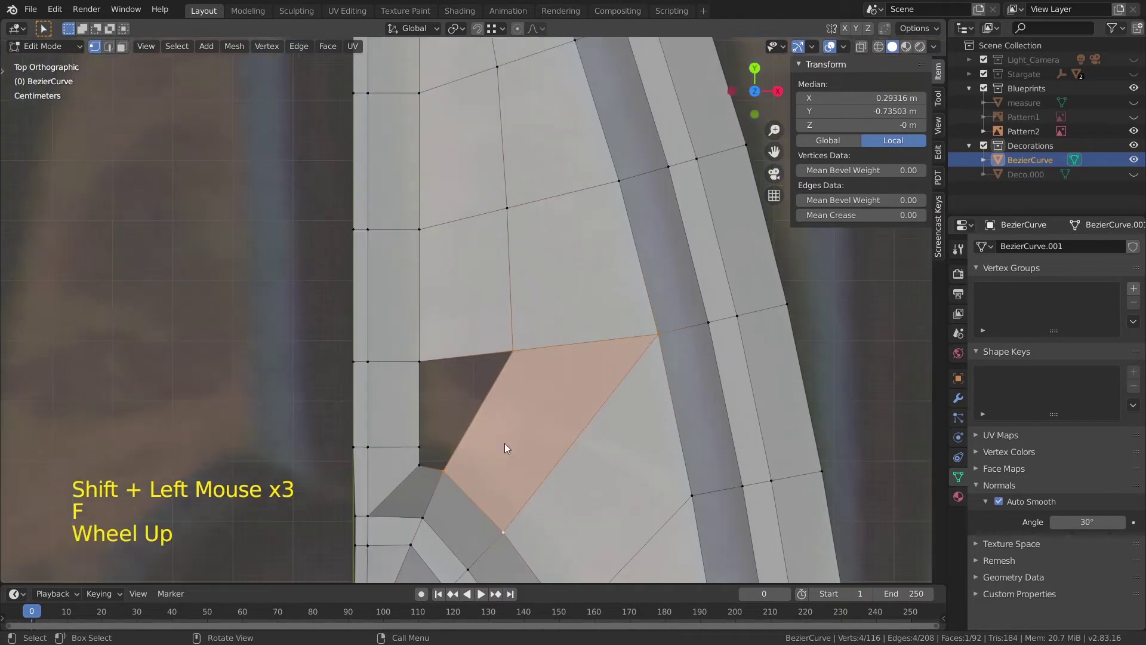
- Knife-cut the new face crosswise just above the small arch, from its bar-side edge to the connecting edge
key("ctrl+r")
key("k")
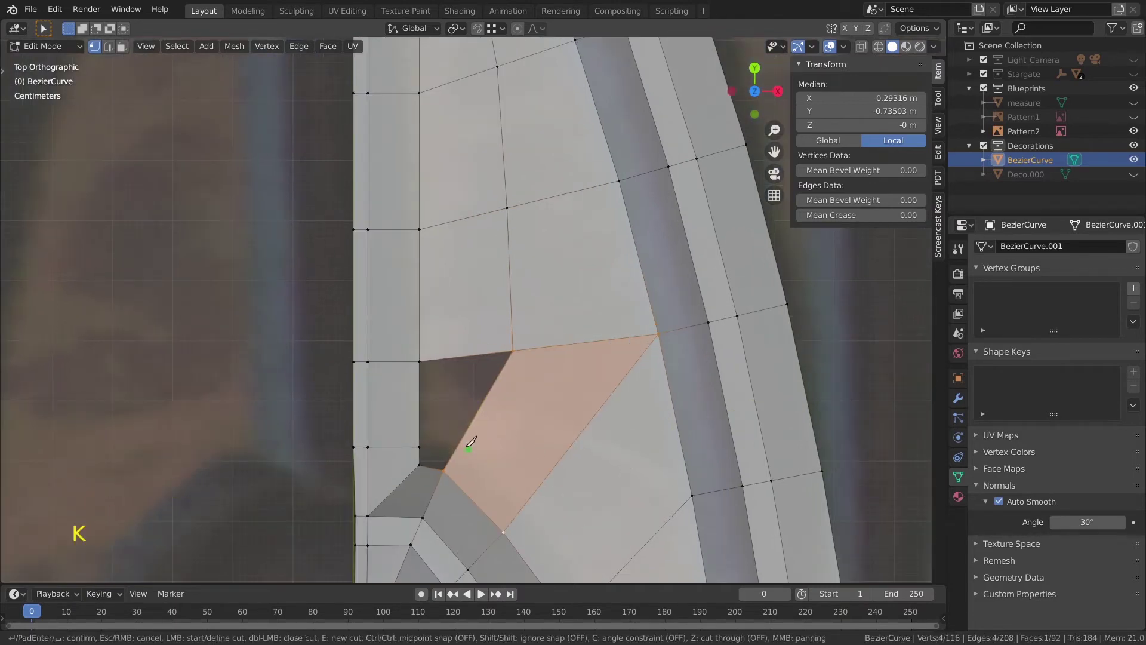
left_click(458, 444)
left_click(559, 460)
key("Return")
key("k")
key("Escape")
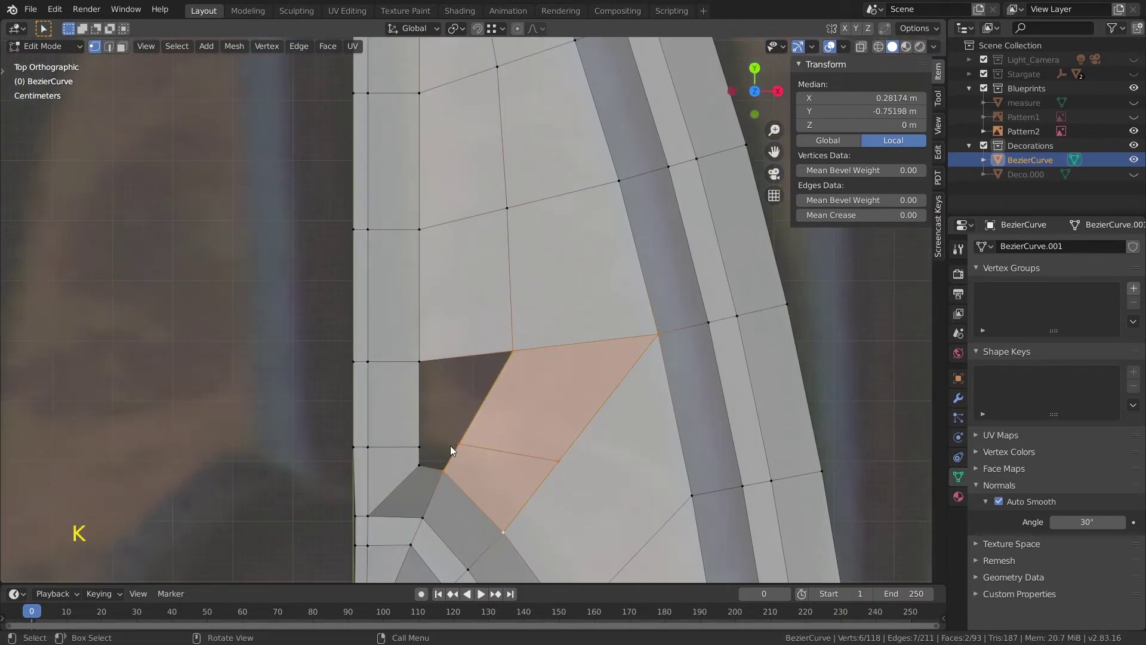
- Fill the small face between the bar, the small arch's joint and the knife cut's bar-side vertex
left_click(420, 446)
left_click(442, 470, "shift")
left_click(419, 465, "shift")
left_click(460, 443, "shift")
left_click(459, 442, "shift")
key("f")
key("f")
key("f")
- Fill the remaining gap between the bar, the upper fill and the knife-cut face
left_click(421, 447)
left_click(459, 444, "shift")
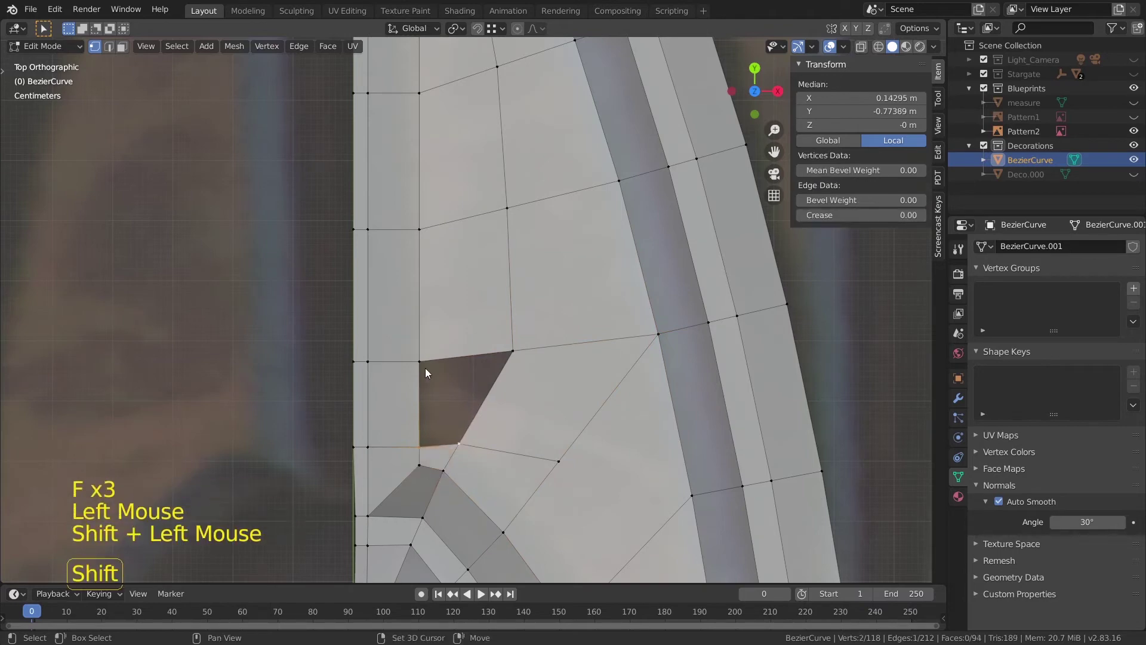
left_click(420, 361, "shift")
left_click(512, 351, "shift")
key("f")
- Add a centered cross edge loop on the large arch directly below the end of the connecting edge
key("ctrl+r")
left_click(707, 439)
right_click(707, 439)
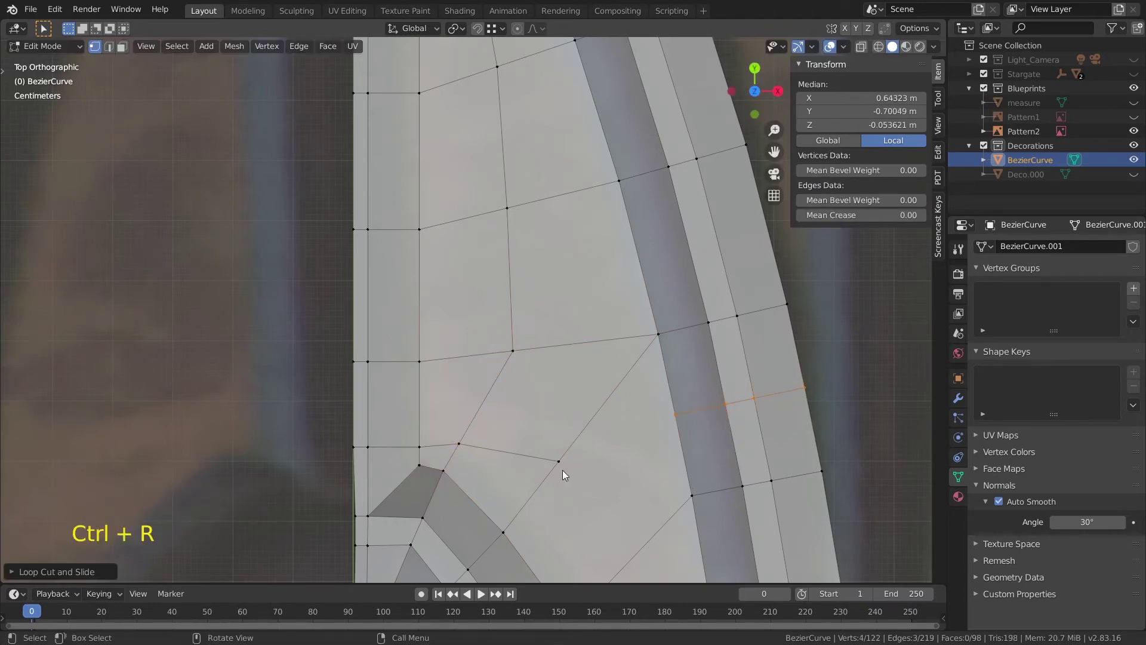
- Slide the knife cut's vertex on the connecting edge upward toward the large arch
left_click(561, 464)
key("g")
key("g")
left_click(615, 442)
scroll(617, 452, "down", 2)
middle_click_drag(616, 453, 583, 376, "shift")
scroll(583, 376, "up", 1)
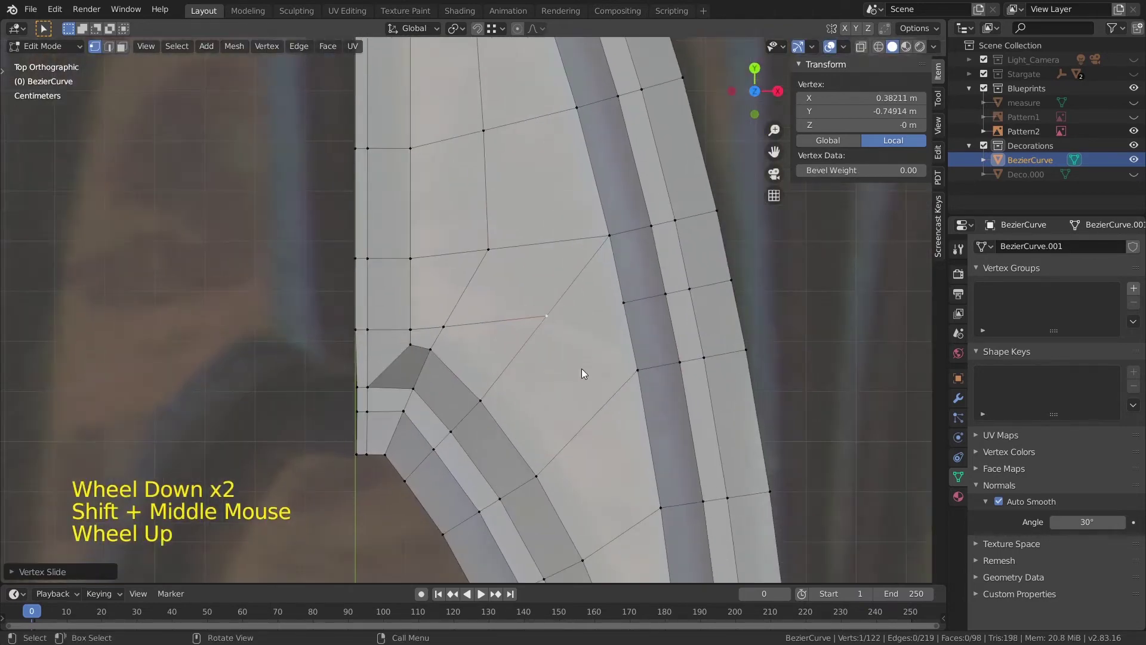
key("k")
left_click(546, 316)
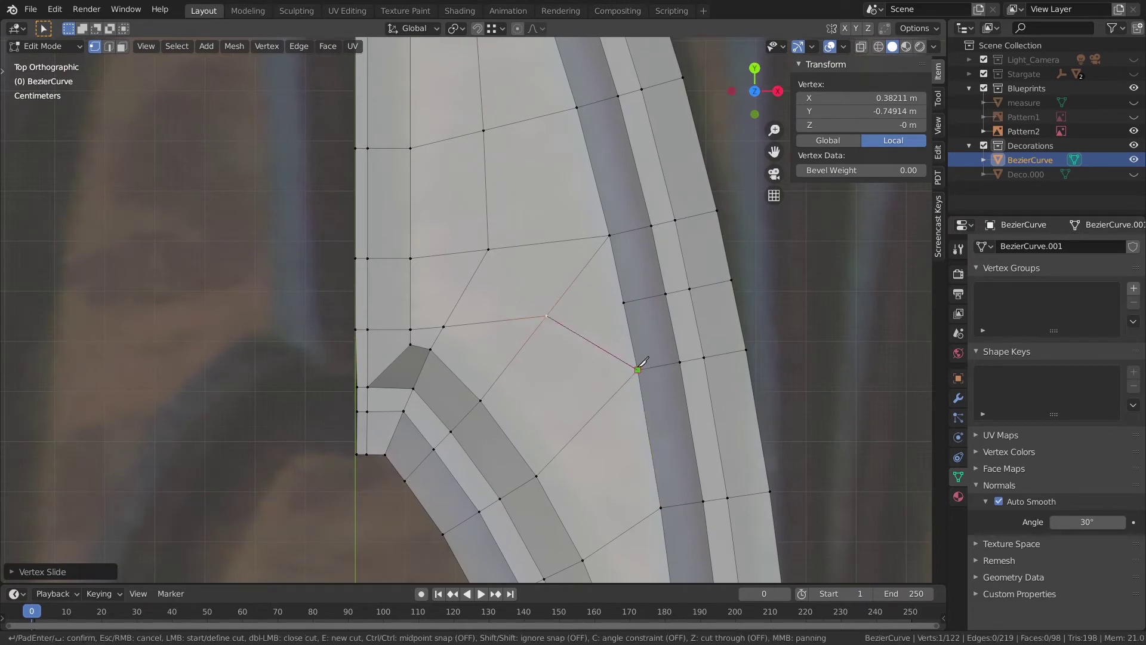
right_click(638, 369)
- Knife-cut from the first cut's bar-side vertex across the connecting edge to the large arch's inner vertex below the new loop
key("k")
left_click(443, 326)
left_click(638, 370)
key("Return")
left_click(623, 305)
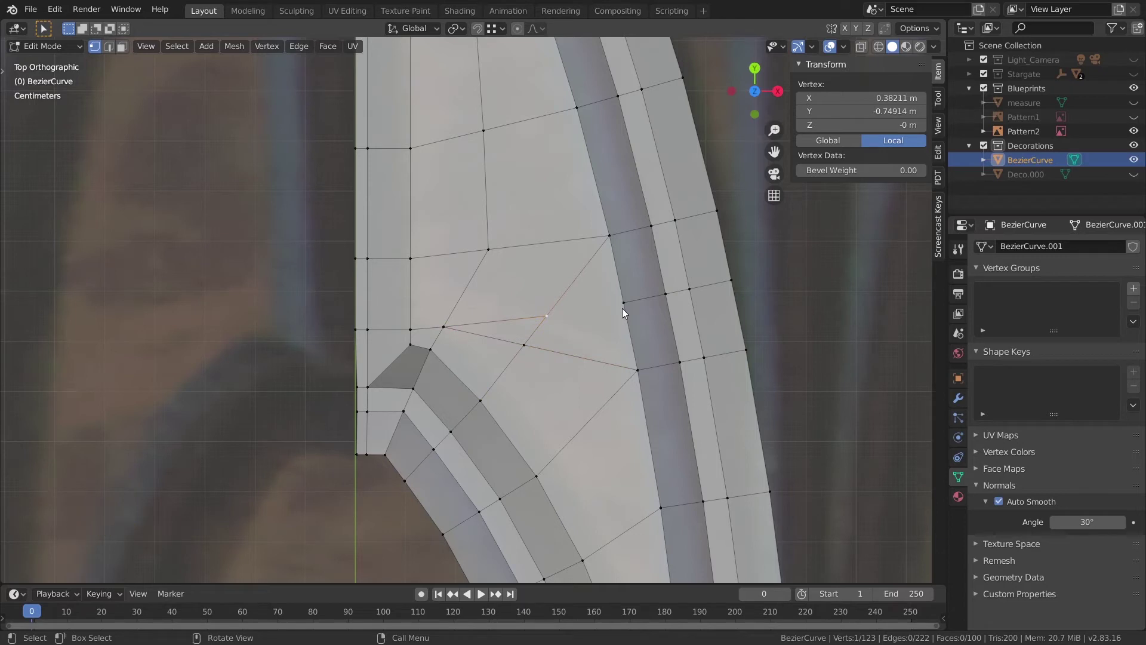
- Knife-cut from the large arch's inner vertex through the end of the previous cut to the central vertex above it
key("k")
left_click(622, 308)
left_click(546, 316)
left_click(488, 249)
key("Return")
- Dissolve the diagonal edge above the knife cut's middle vertex and the edge running from that vertex to the bar side
key("2")
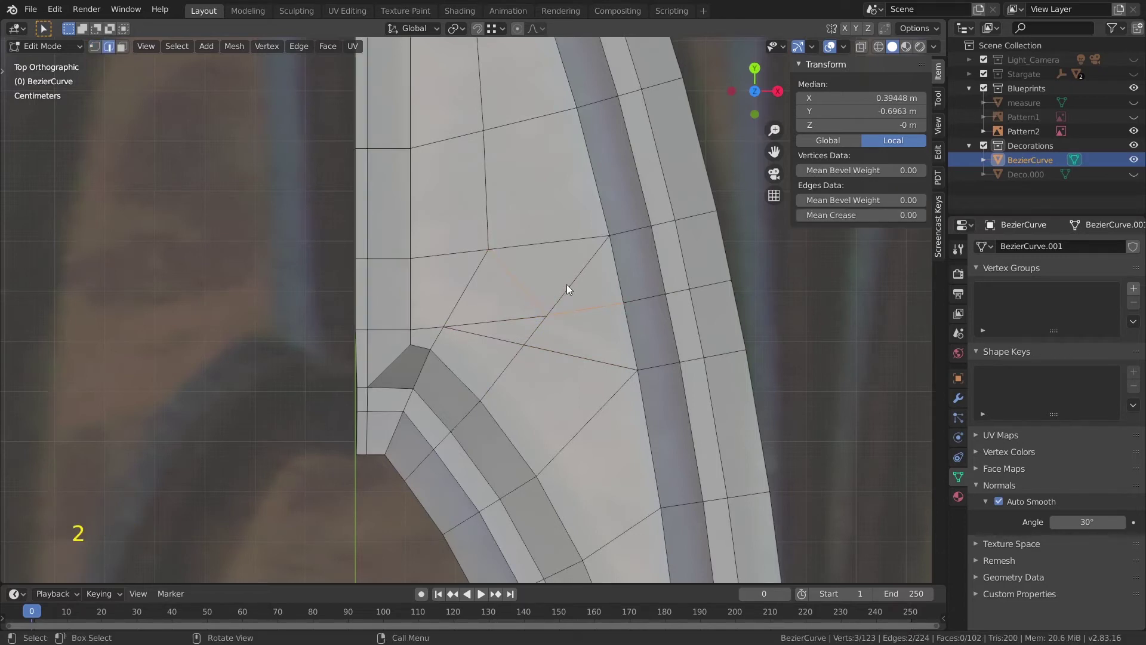
left_click(567, 285)
left_click(519, 318, "shift")
key("x")
left_click(564, 343)
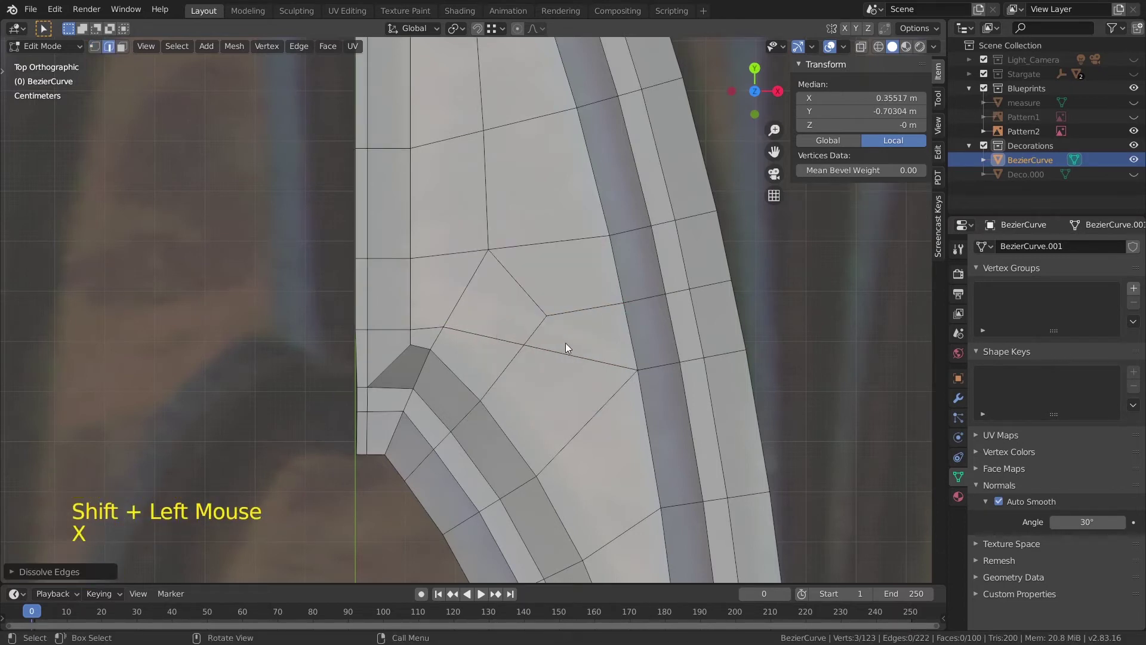
- Slide the connecting edge's lower vertex toward the small arch and move the knife cut's middle vertex slightly upward within the flat plane
key("1")
left_click(529, 349)
key("g")
key("g")
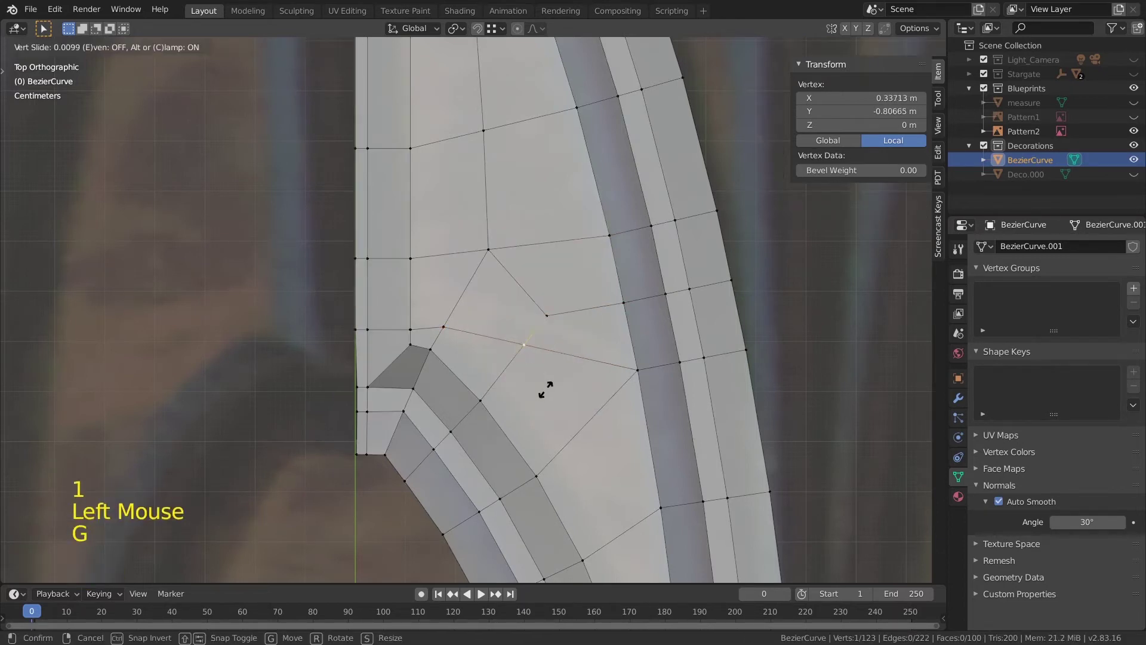
left_click(539, 396)
left_click(547, 315)
key("g")
key("shift+z")
left_click(570, 310)
- Slide the bar's cross edges above the small arch slightly upward and save the file
left_click(411, 329)
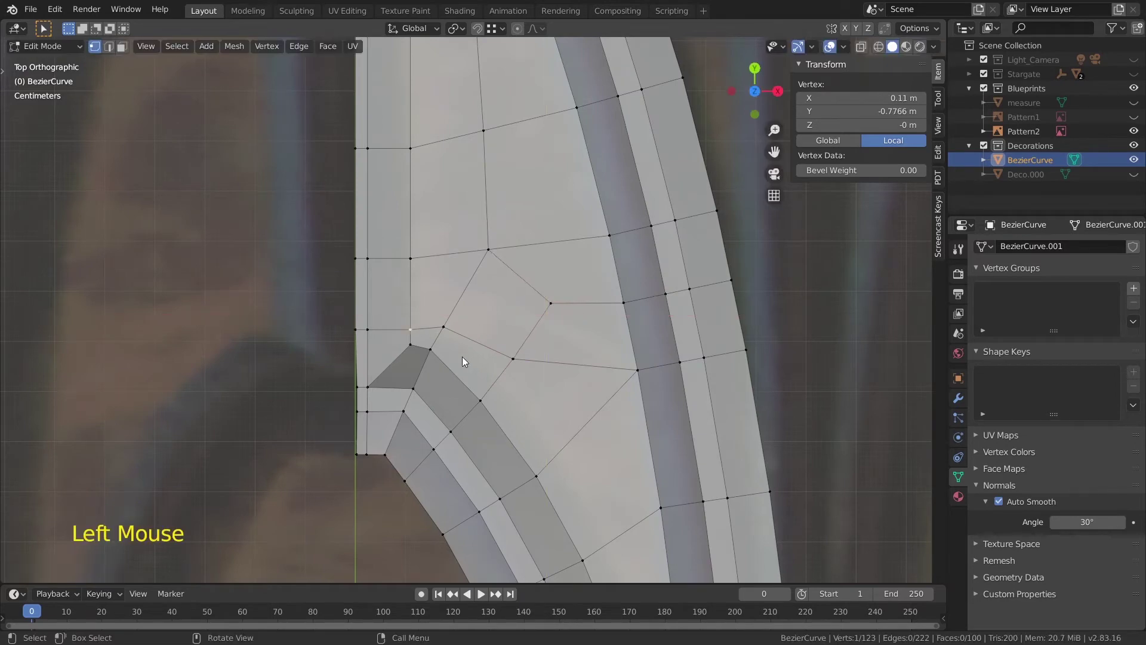
left_click(367, 329, "shift")
left_click(354, 330, "shift")
key("g")
key("g")
left_click(460, 351)
scroll(504, 306, "down", 7)
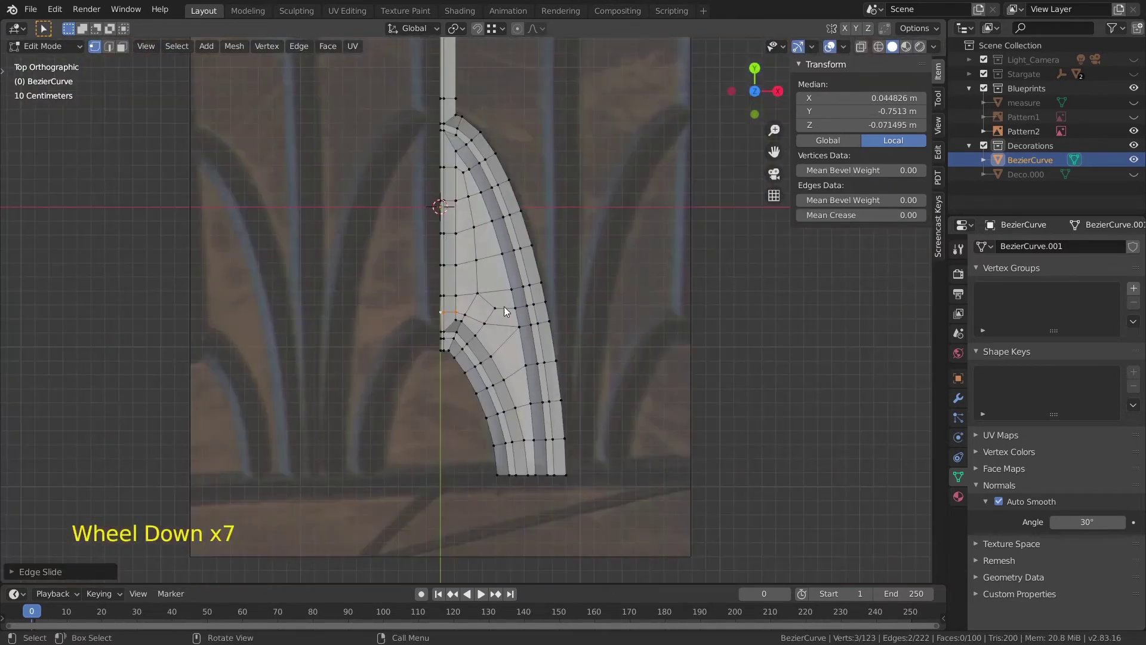
middle_click_drag(503, 306, 453, 293, "shift")
left_click(30, 9)
left_click(48, 104)
- Extrude the outermost edge at the large arch's foot outward and straighten it by scaling it to 0
middle_click_drag(567, 537, 519, 453, "shift")
mouse_move(519, 454)
middle_mouse_down()
mouse_move(517, 339)
mouse_move(522, 449)
middle_mouse_up()
key("KP_7")
scroll(469, 471, "up", 3)
left_click(451, 438)
middle_click_drag(469, 475, 488, 457, "shift")
left_click(481, 499, "shift")
key("e")
key("s")
key("0")
key("Return")
scroll(487, 362, "down", 4)
- Move the vertices at the bar's top end down along Y to about 1.83 m
left_click(372, 58)
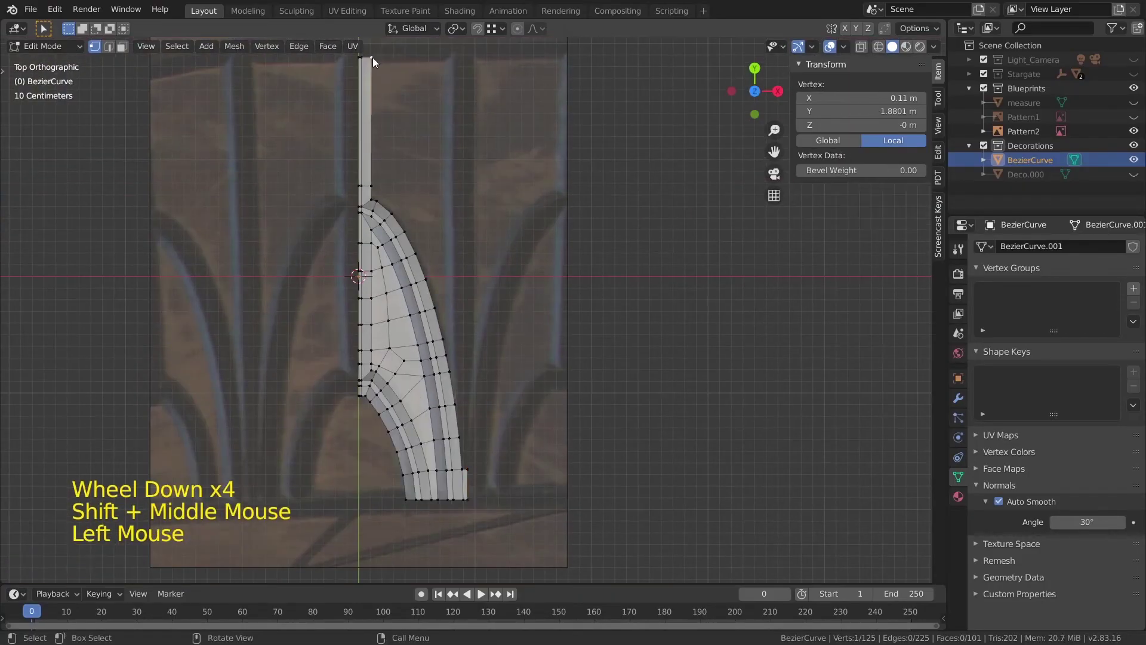
key("KP_7")
right_click(406, 94)
middle_click_drag(507, 185, 515, 196)
key("KP_7")
middle_click_drag(436, 114, 435, 195, "shift")
scroll(366, 160, "up", 3)
middle_click_drag(365, 160, 426, 296, "shift")
scroll(427, 296, "up", 1)
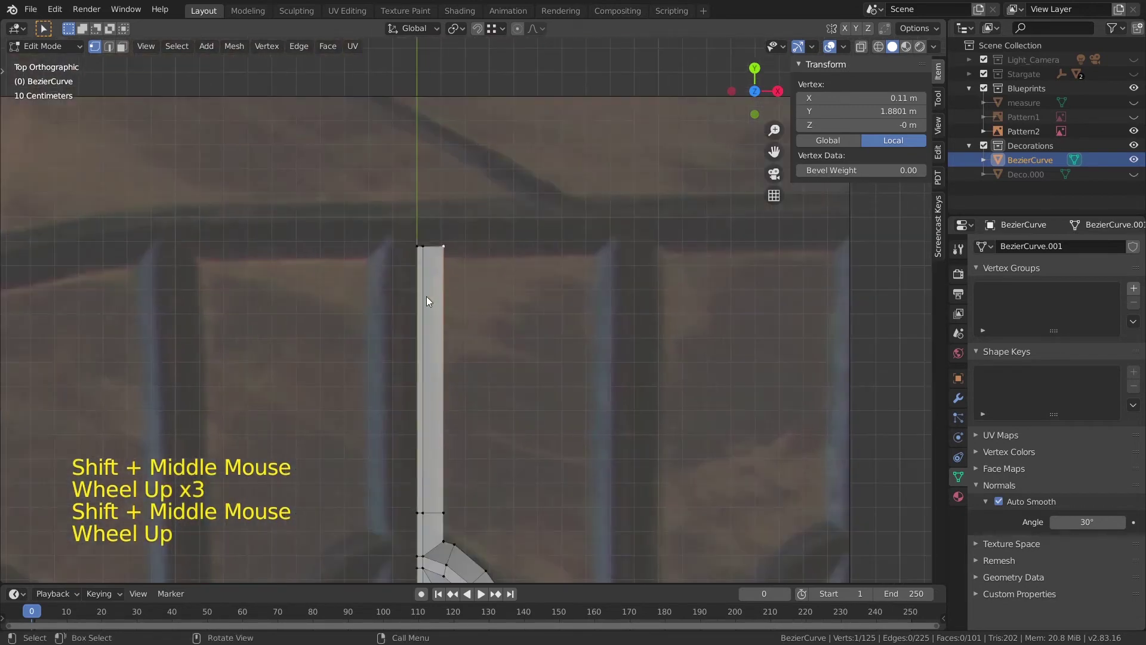
left_click_drag(400, 224, 478, 302)
key("g")
key("y")
left_click(486, 320)
- Turn on snapping and extrude the bar's outer top vertex along X to line up with the foot strip's outer edge
scroll(486, 320, "down", 5)
middle_click_drag(578, 495, 542, 280, "shift")
scroll(466, 136, "up", 2)
scroll(461, 135, "down", 1)
middle_click_drag(462, 136, 437, 146, "shift")
left_click(407, 82)
left_click(478, 29)
key("e")
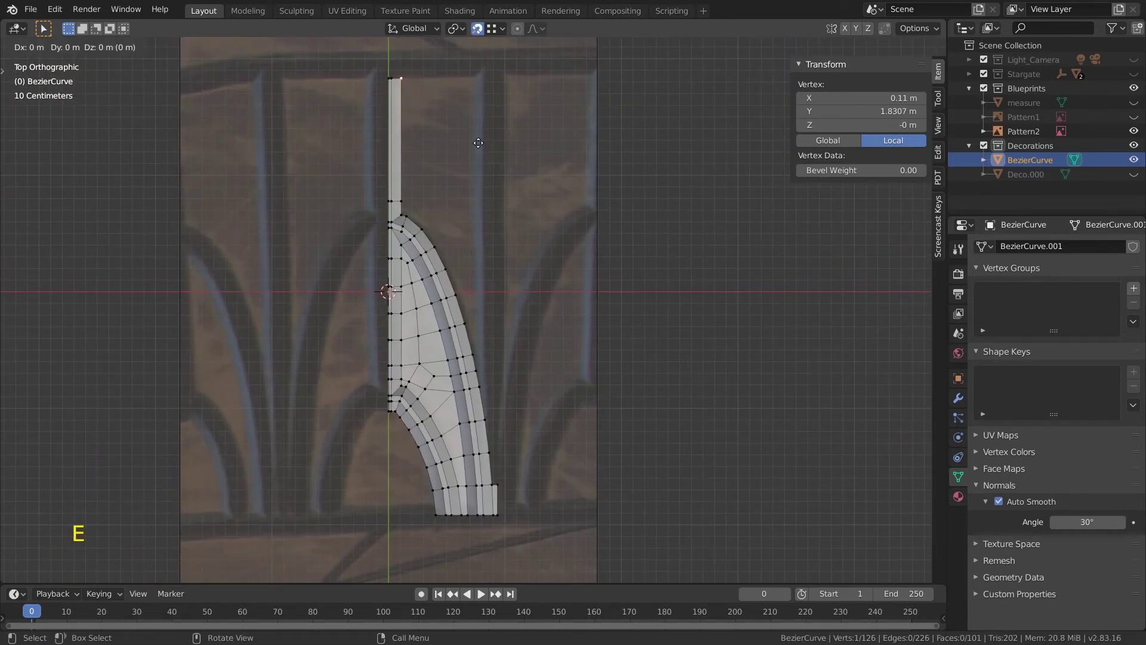
key("x")
left_click(499, 490)
- Connect the extruded vertex to the foot strip's upper outer corner with a vertical edge and add one centered cut to it
left_click(498, 486, "shift")
key("f")
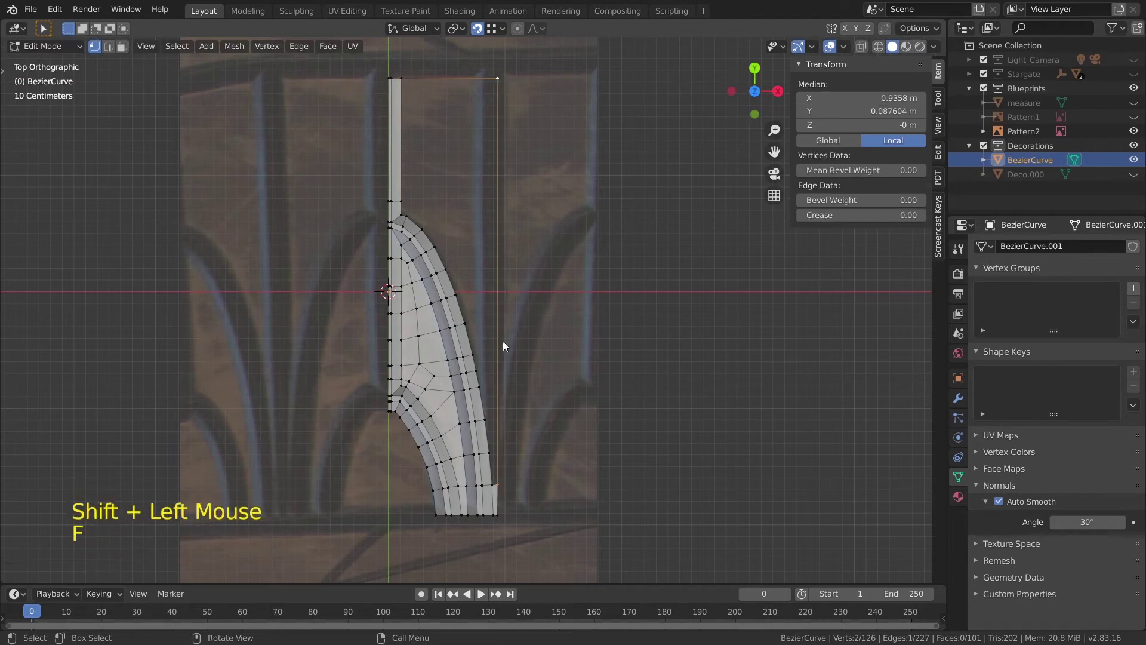
key("ctrl+r")
key("ctrl+r")
left_click(505, 316)
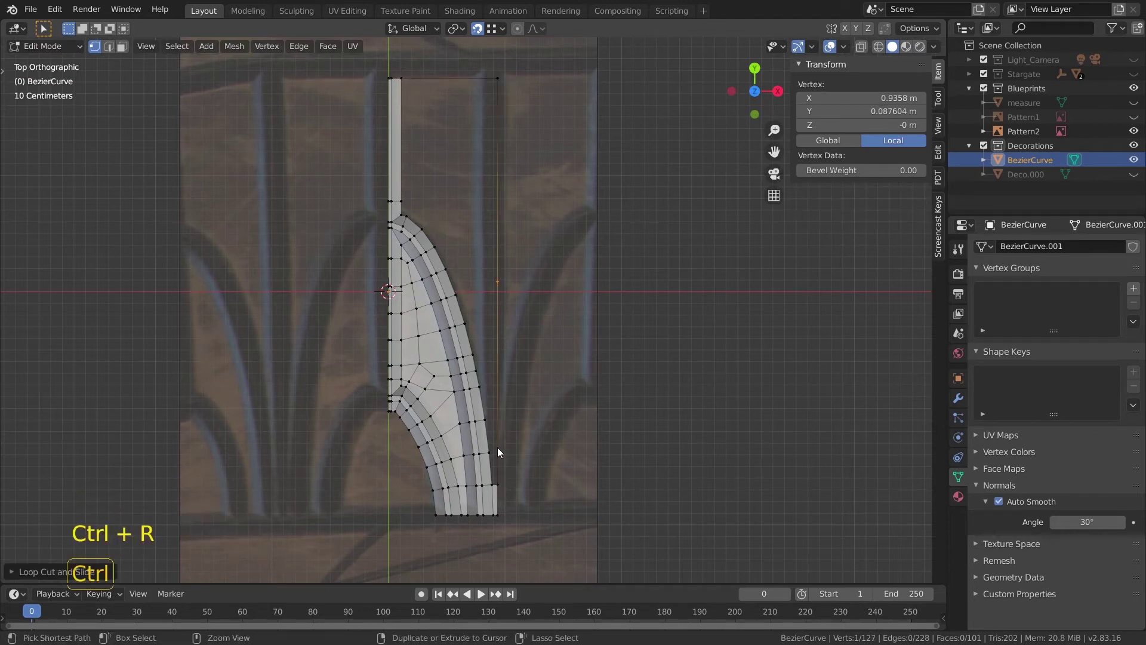
- Add six evenly spaced cuts to the vertical edge's lower half and shift the new vertices slightly upward
key("ctrl+r")
scroll(499, 427, "up", 5)
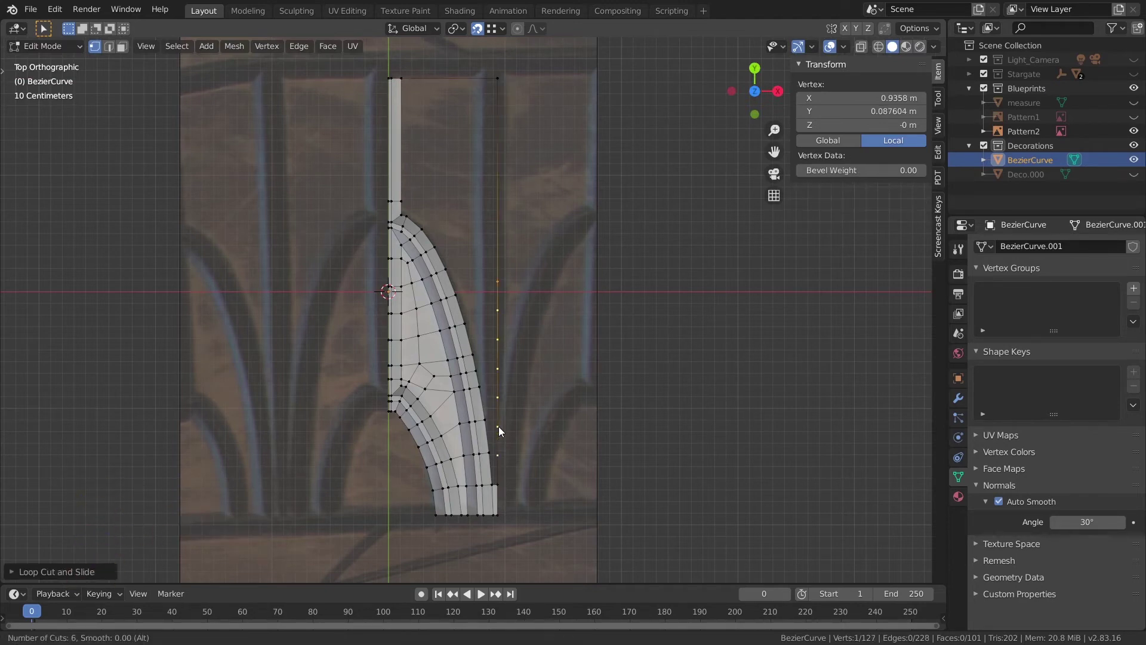
left_click(499, 426)
right_click(499, 426)
key("g")
left_click(501, 424)
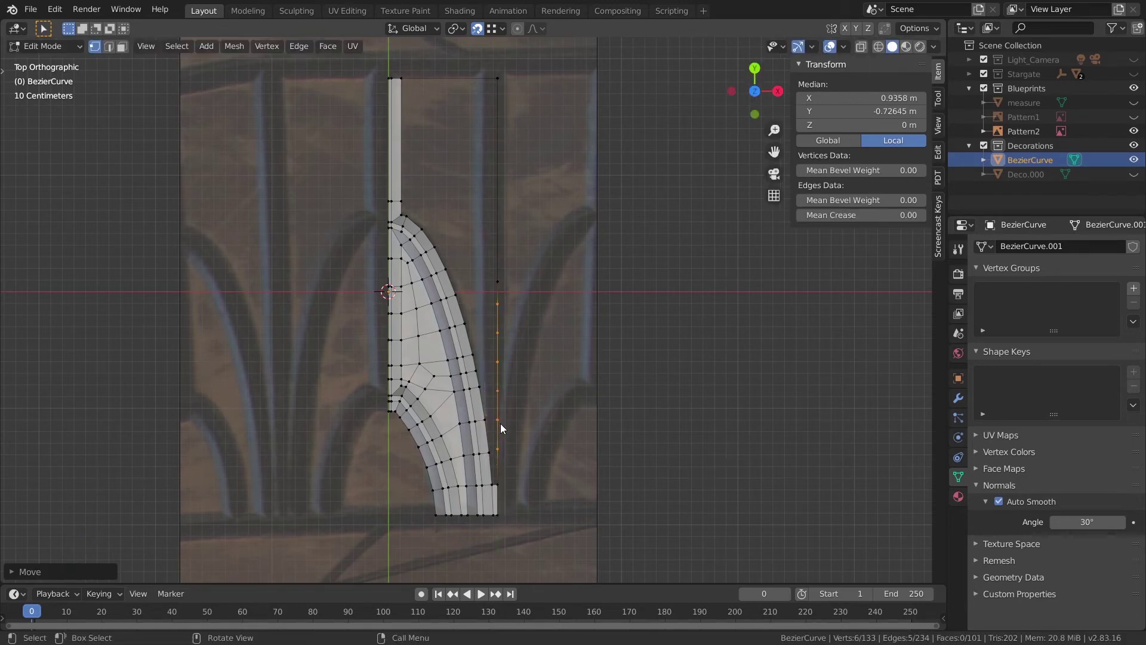
- Align the two lowest new vertices on the vertical edge in Y with the large arch's outer vertices
scroll(500, 424, "up", 4)
middle_click_drag(484, 478, 478, 385, "shift")
left_click(485, 380)
key("g")
key("y")
left_click(491, 387)
left_click(490, 319)
- Align the next three vertices up the vertical edge in height with the large arch's matching outer vertices
left_click(488, 258)
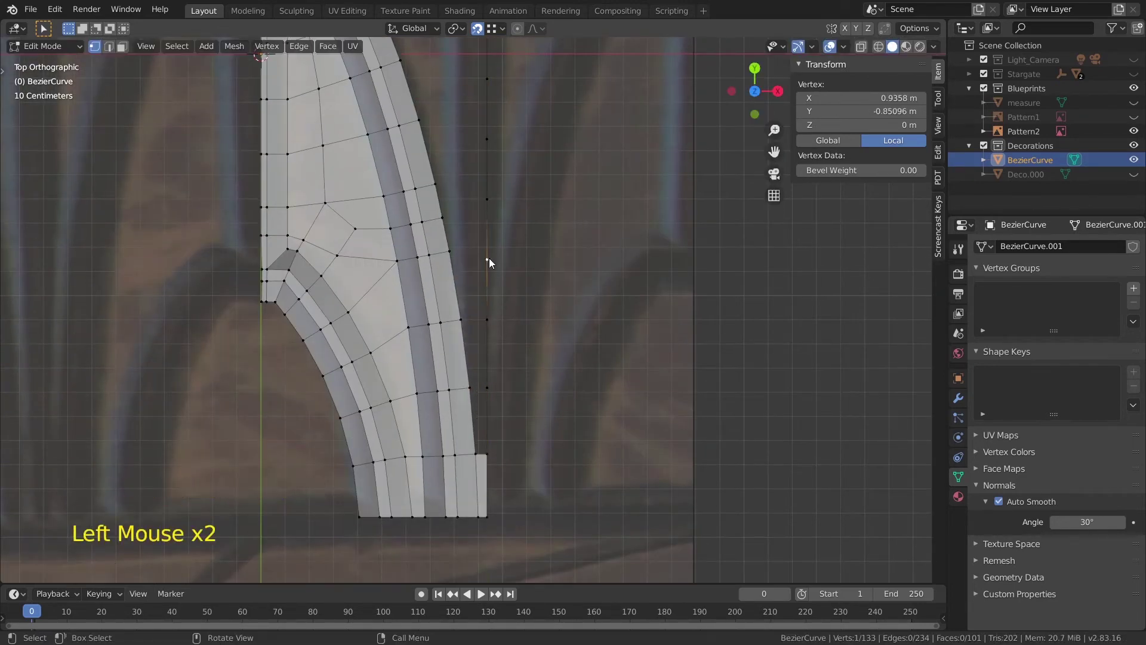
key("g")
left_click(487, 202)
key("g")
left_click(485, 168)
key("g")
left_click(486, 217)
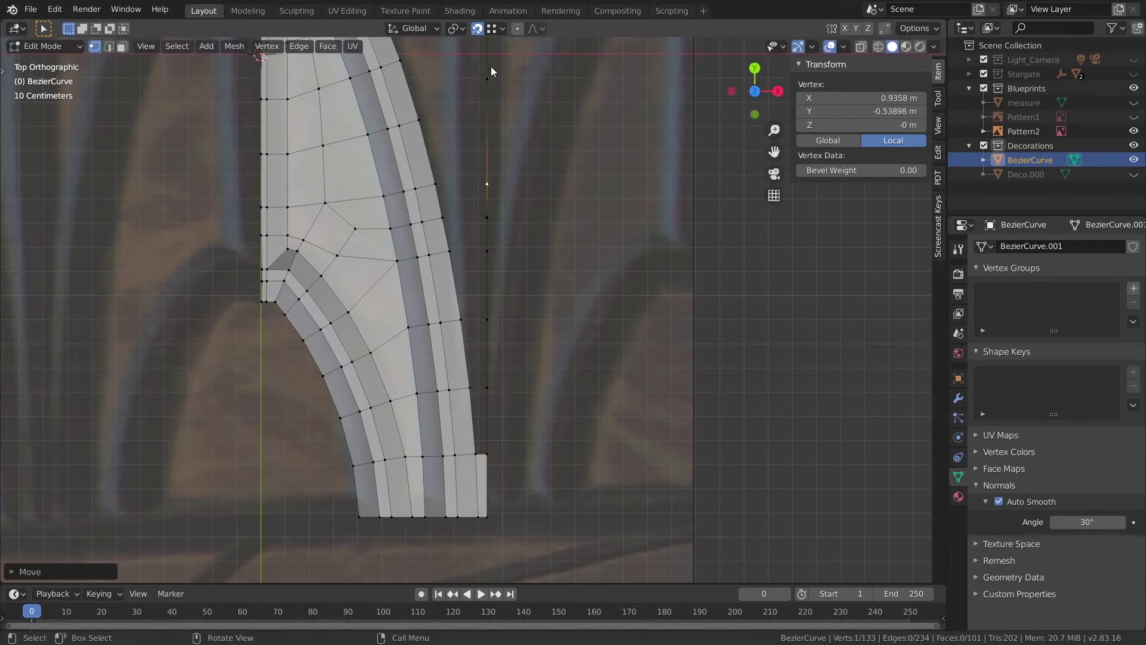
- Align the remaining two upper vertices of the vertical edge in Y with the arch's outer vertices
left_click(490, 73)
key("g")
key("y")
left_click(422, 120)
middle_click_drag(463, 78, 442, 66, "shift")
left_click(487, 113)
key("g")
key("y")
left_click(396, 80)
- Add one more cut to the vertical edge's upper segment and align it in Y with the arch's outer vertex
key("ctrl+r")
left_click(499, 142)
key("g")
key("y")
left_click(417, 133)
key("1")
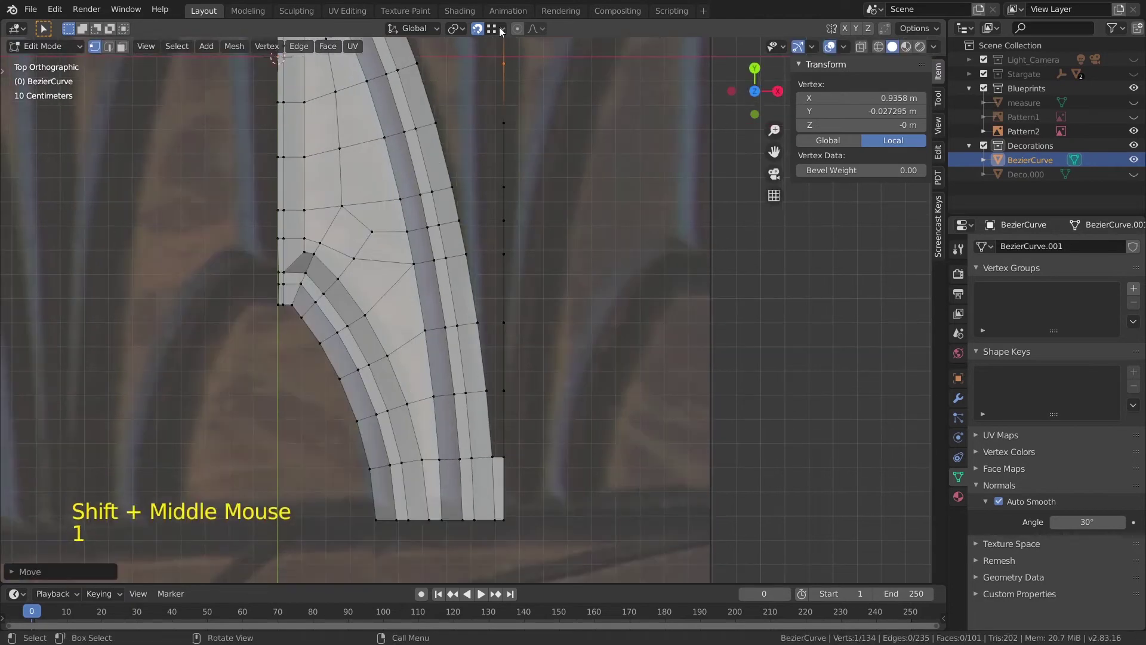
- Fill successive quads from the foot strip's top edge upward between the large arch's outer edge and the vertical edge
left_click(478, 28)
left_click(492, 457)
left_click(503, 457, "shift")
key("f")
key("f")
key("f")
key("f")
key("f")
key("f")
key("f")
middle_click_drag(570, 200, 570, 382, "shift")
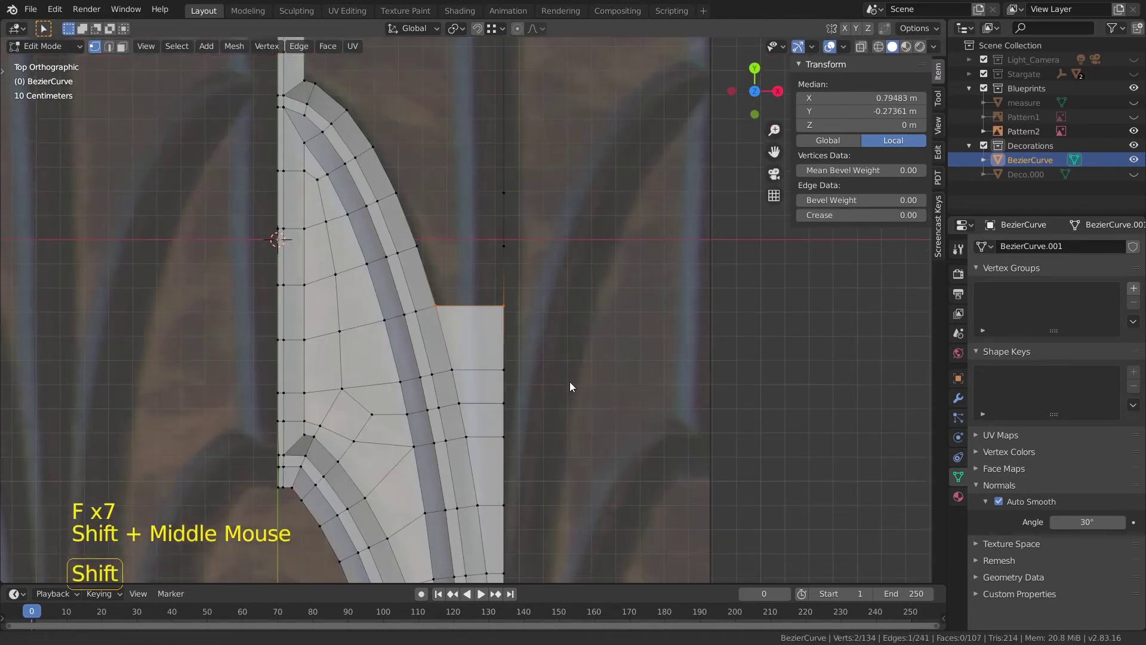
key("f")
key("f")
- Add a cut to the vertical edge's long upper segment and snap it level with the bar's cross edge above the arch
middle_click_drag(428, 87, 510, 302, "shift")
scroll(567, 297, "down", 2, "ctrl")
key("ctrl+r")
left_click(567, 298)
key("g")
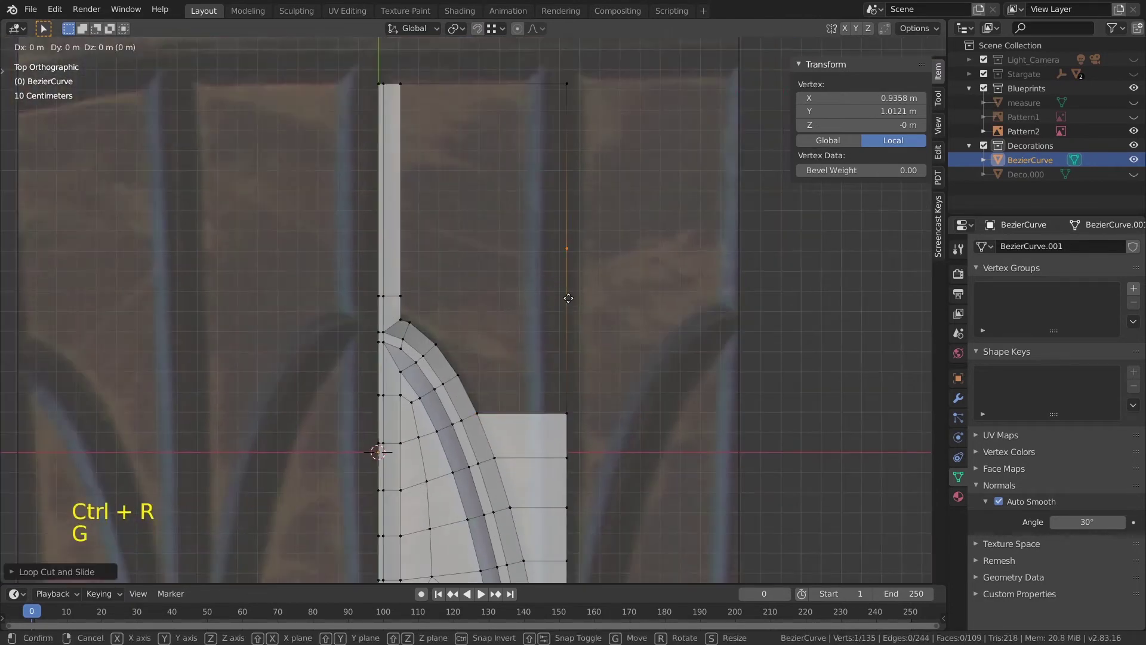
left_click(567, 298)
- Fill the large upper quad between the bar and the vertical edge, from the bar's cross edge to its top end
left_click(400, 296)
left_click(565, 298, "shift")
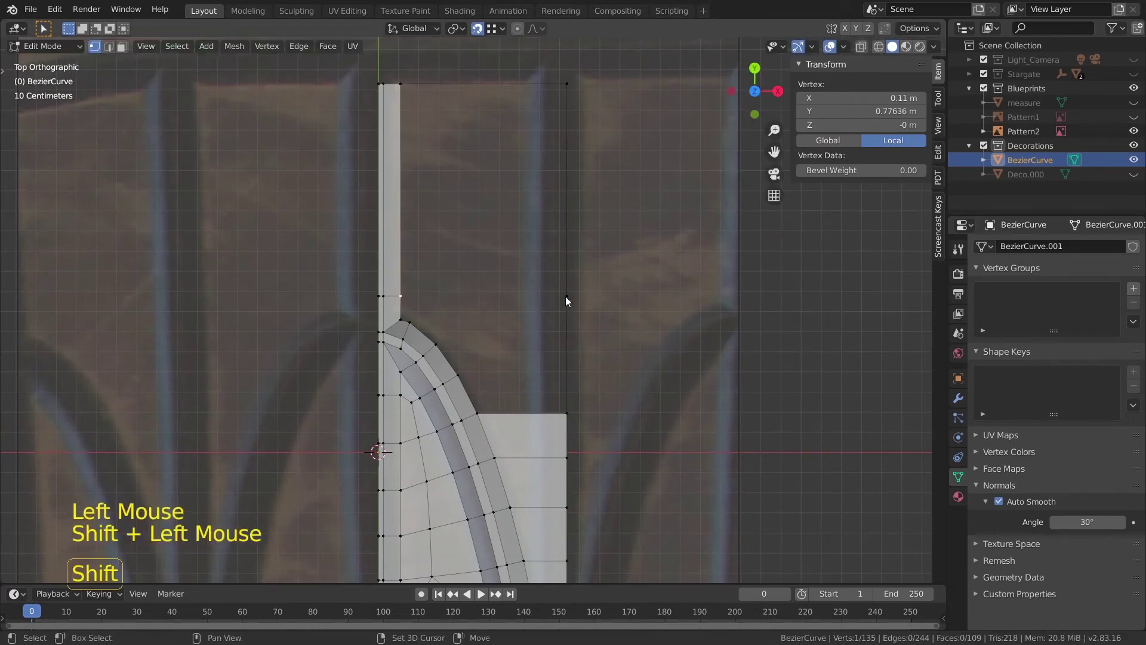
key("f")
left_click(400, 84, "shift")
left_click(566, 84, "shift")
key("f")
- Add two cuts to the vertical edge between the upper face and the lower fill and adjust them along Y
middle_click_drag(499, 286, 472, 308, "shift")
scroll(473, 308, "up", 1)
key("ctrl+r")
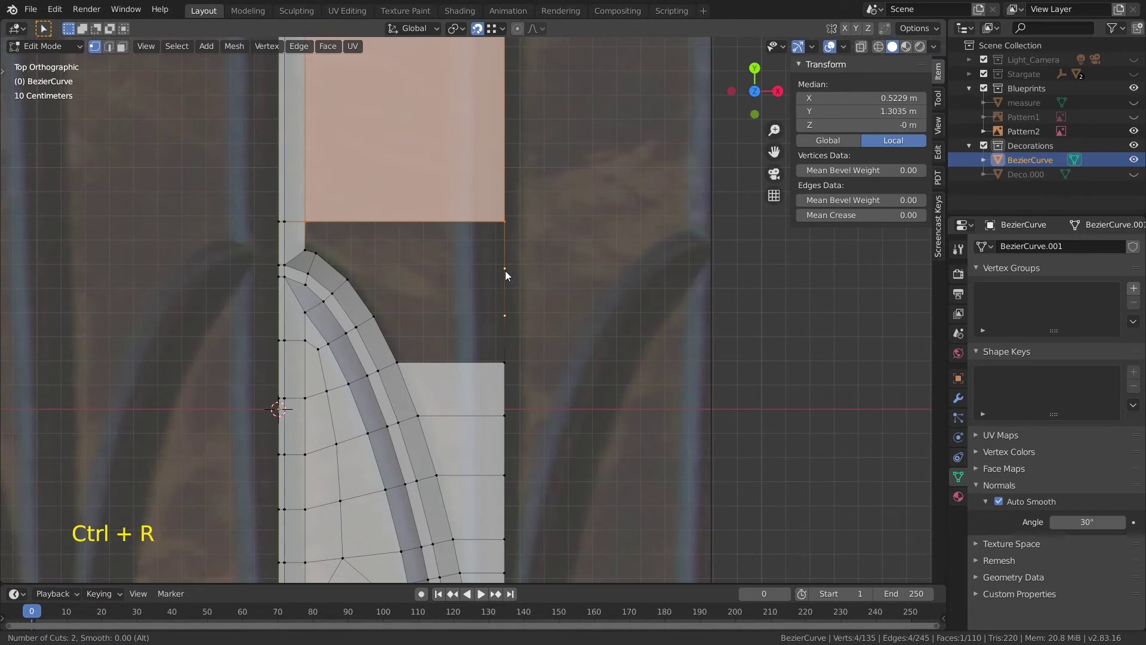
left_click(505, 270)
key("g")
key("y")
left_click(520, 322)
- Fill the next quad above the lower fill, between the arch's outer edge and the lower of the two new cuts
left_click(503, 265)
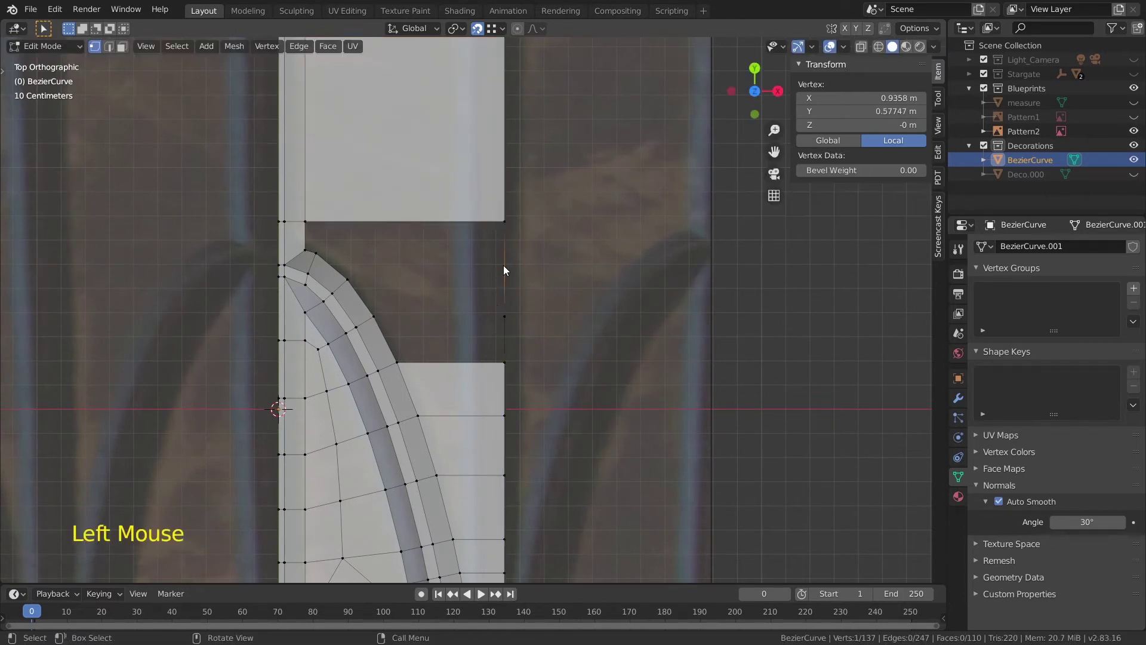
left_click(504, 316)
left_click(373, 317, "shift")
left_click(397, 362, "shift")
left_click(504, 362, "shift")
key("f")
key("f")
- Try to fill another quad between the arch's next outer edge and the upper of the two new cuts
left_click(505, 317)
left_click(348, 280, "shift")
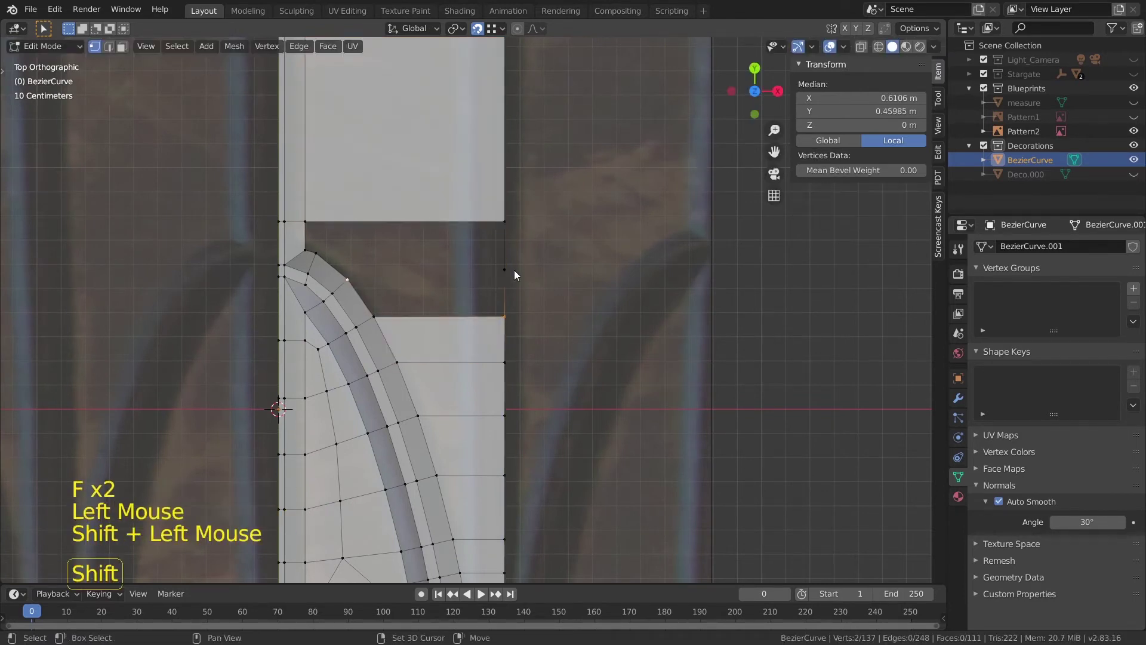
left_click(504, 270, "shift")
left_click(373, 316, "shift")
key("f")
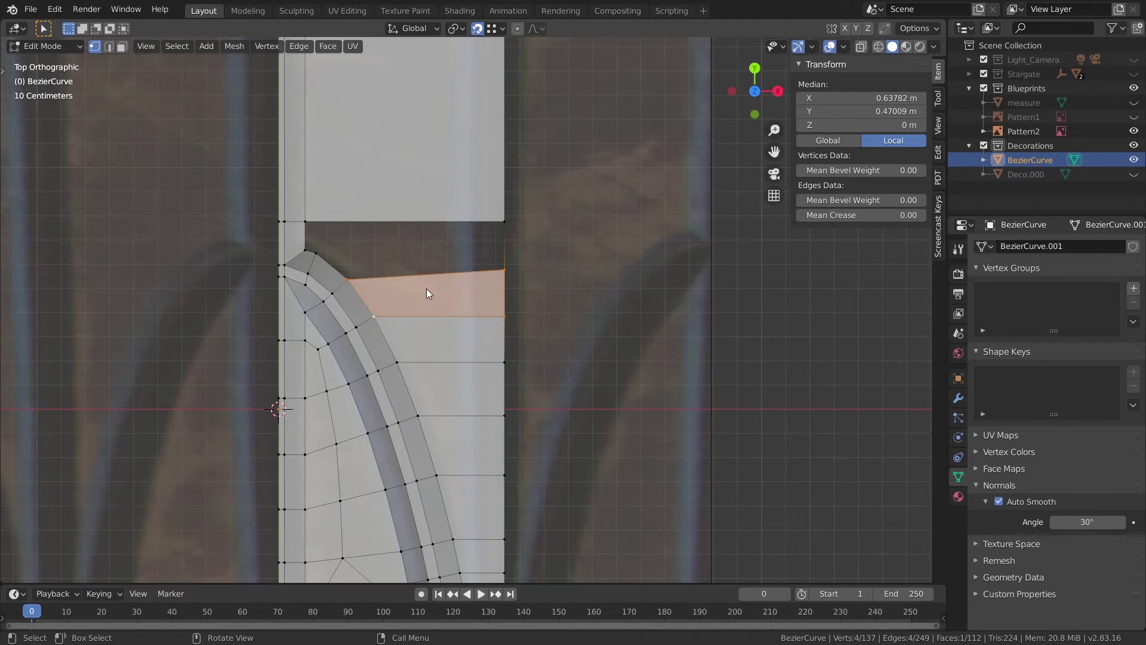
key("ctrl+z")
- Dissolve the upper of the two cut vertices on the vertical edge between the filled areas
left_click(505, 288)
key("x")
left_click(505, 288)
key("ctrl+z")
key("x")
left_click(510, 274)
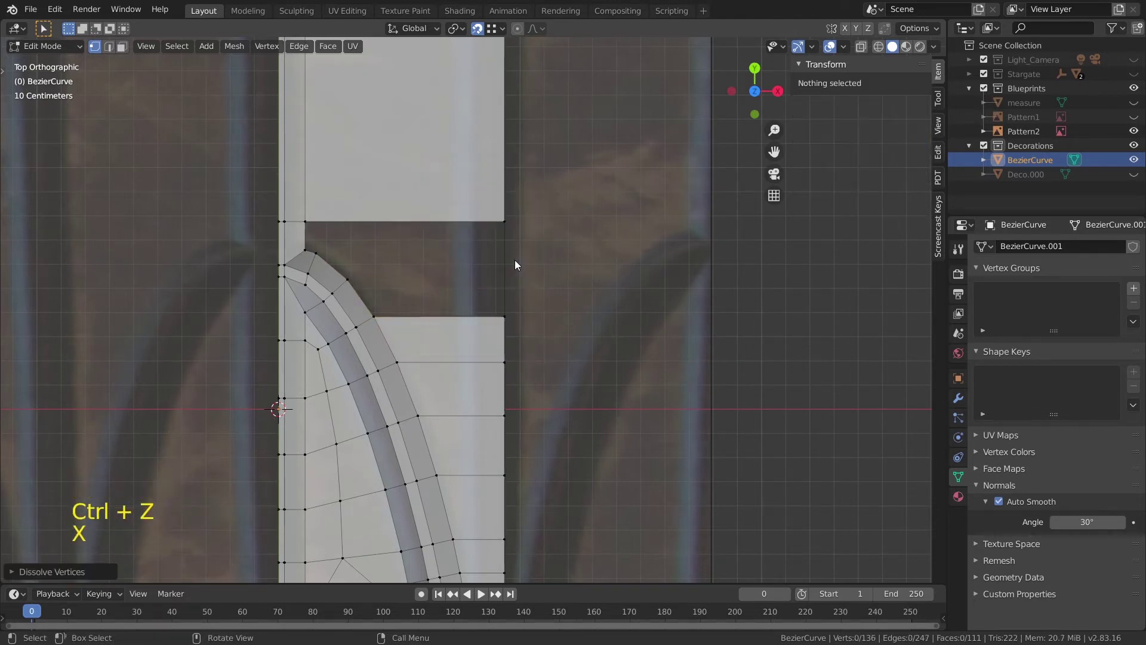
- Fill a quad above the lower fill, reaching from the arch's outer edge to the upper face's outer bottom corner
left_click(348, 280)
left_click(504, 221, "shift")
key("f")
left_click(505, 316, "shift")
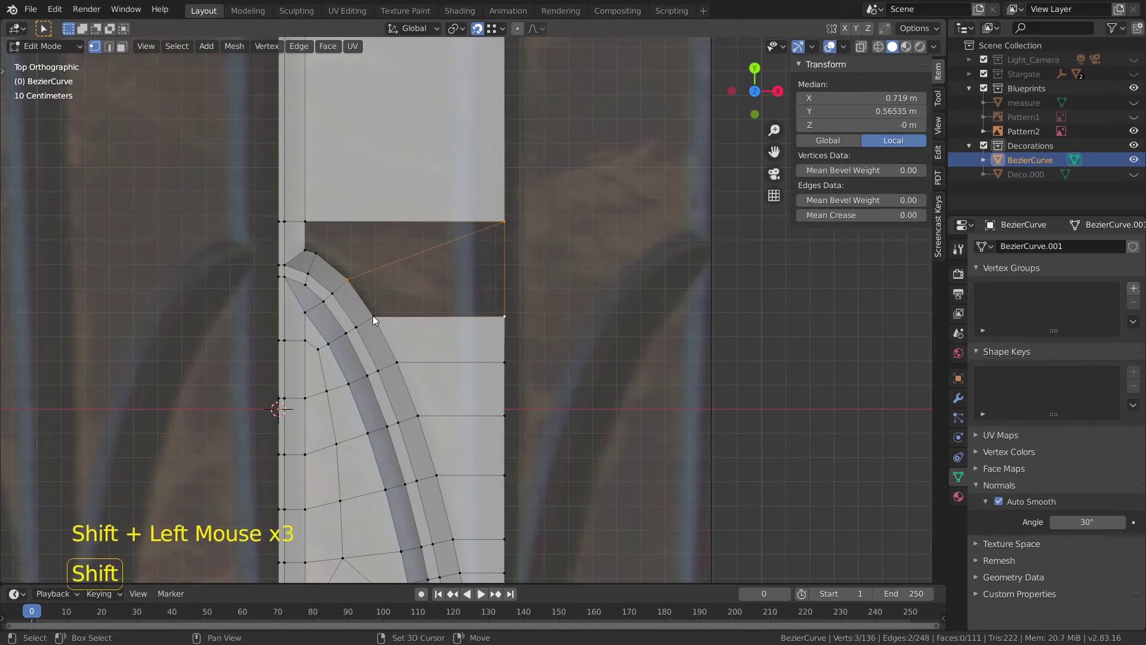
key("f")
- Slide the outer and inner vertices near the large arch's peak along their edges, slightly down the arch
middle_click_drag(374, 205, 378, 273, "shift")
left_click(321, 321)
key("g")
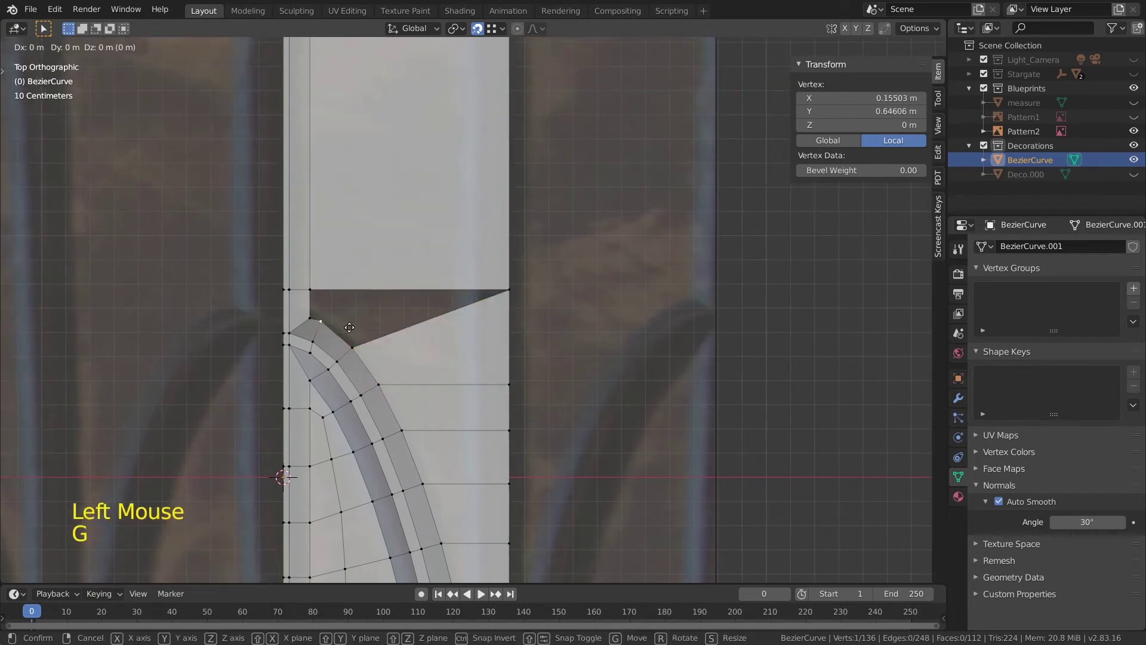
key("g")
left_click(356, 334)
left_click(316, 343)
key("g")
key("g")
left_click(337, 353)
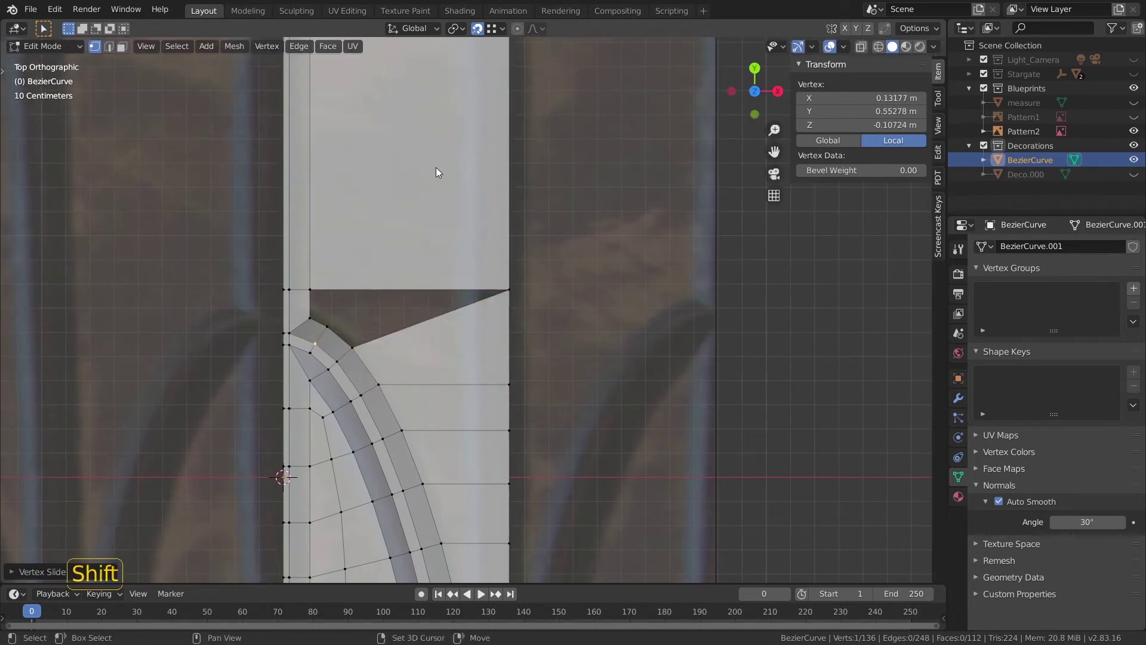
- Add a vertical loop cut through the upper face and slide it close to the central bar
middle_click_drag(436, 172, 426, 260, "shift")
key("ctrl+r")
left_click(391, 126)
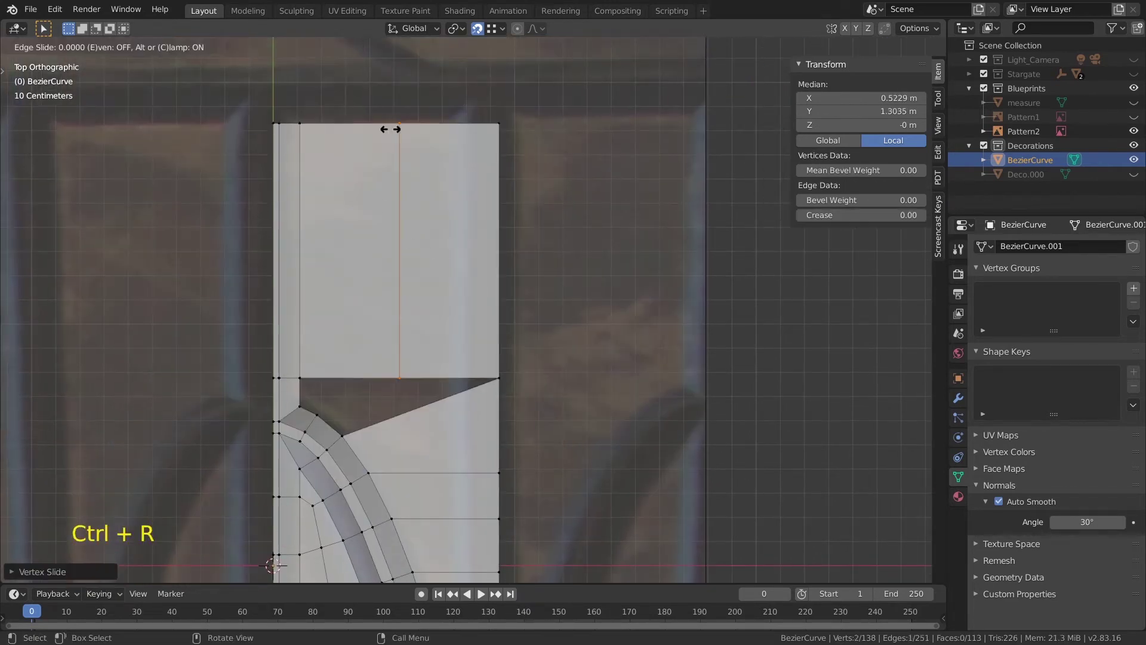
left_click(336, 143)
- Fill the remaining gap between the upper face and the large arch's peak with two quads meeting at the new cut
left_click(317, 414)
left_click(300, 406, "shift")
left_click(301, 378, "shift")
left_click(340, 379, "shift")
key("f")
left_click(318, 414)
left_click(340, 378, "shift")
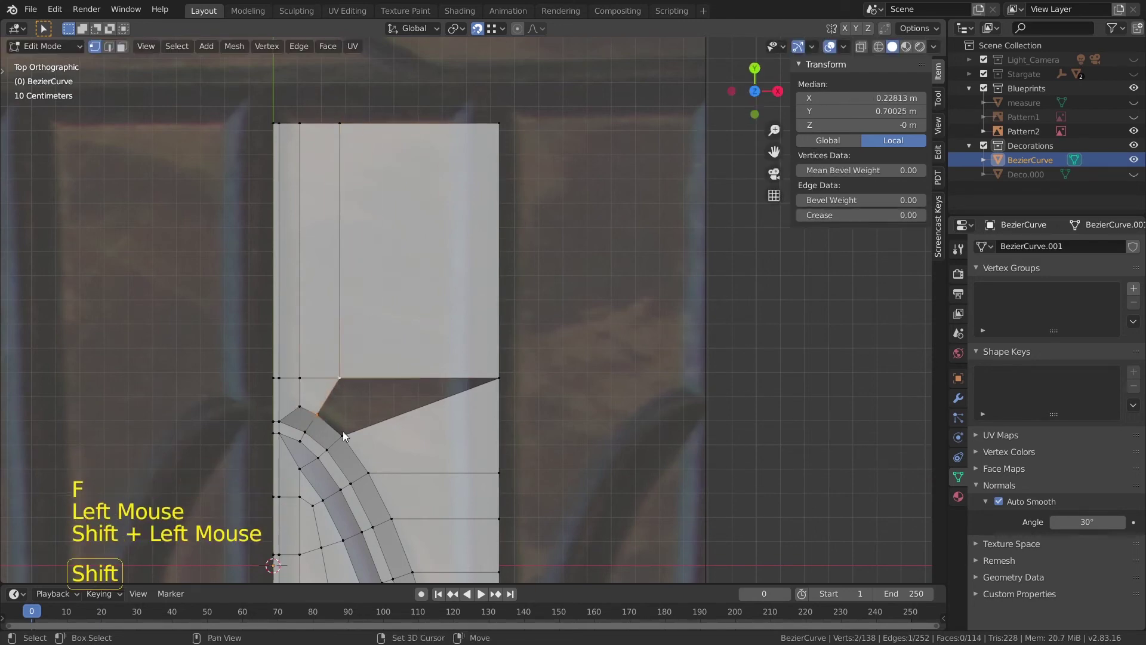
left_click(345, 434, "shift")
left_click(499, 377, "shift")
key("f")
- Move the vertex at the small arch's inner peak along X in line with the vertex above it
scroll(521, 394, "down", 5)
middle_click_drag(520, 394, 525, 349, "shift")
key("Tab")
middle_click_drag(517, 406, 359, 375)
scroll(510, 367, "up", 2)
scroll(460, 460, "down", 1)
key("Tab")
scroll(369, 343, "up", 4)
scroll(352, 358, "up", 2)
right_click(371, 338)
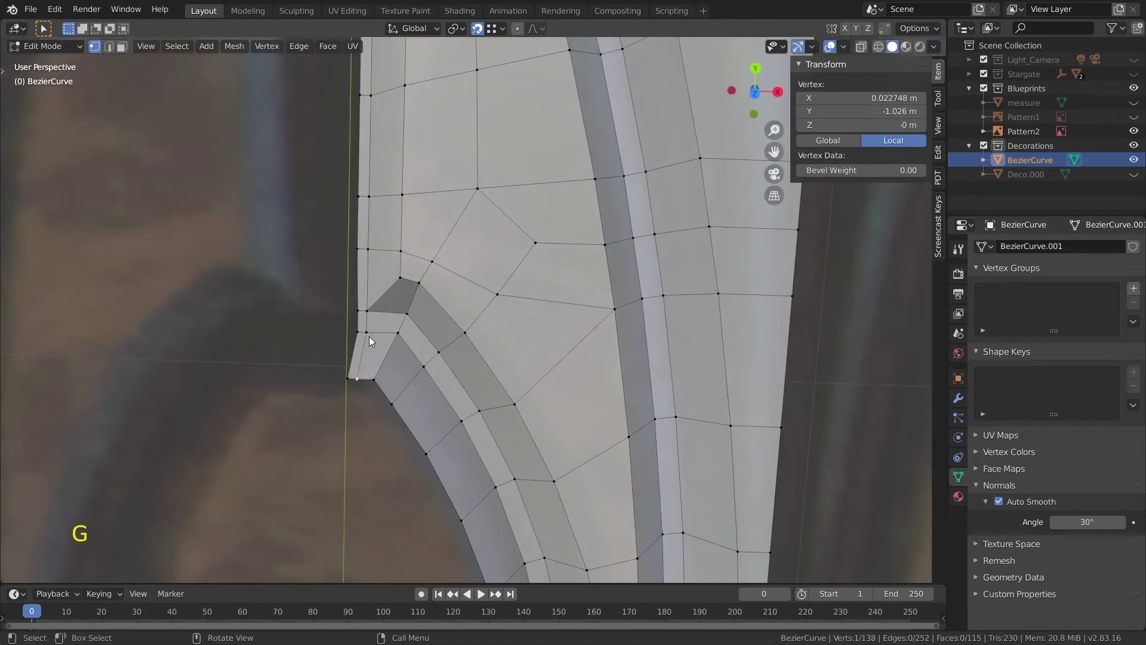
key("g")
key("x")
left_click(375, 334)
- Extrude the small arch's bottom inner vertex along X to the centre line and connect it by an edge to the arch's peak
key("KP_7")
middle_click_drag(399, 345, 394, 253, "shift")
scroll(410, 313, "down", 1)
left_click(502, 511)
key("g")
key("x")
right_click(387, 263)
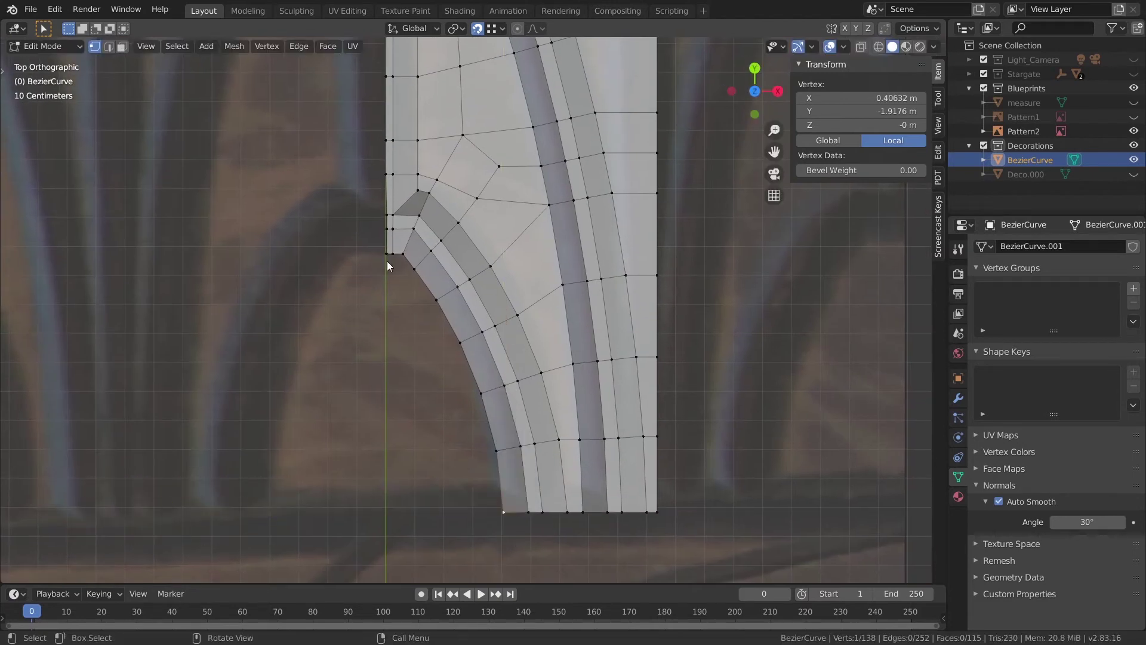
key("e")
key("x")
left_click(386, 253)
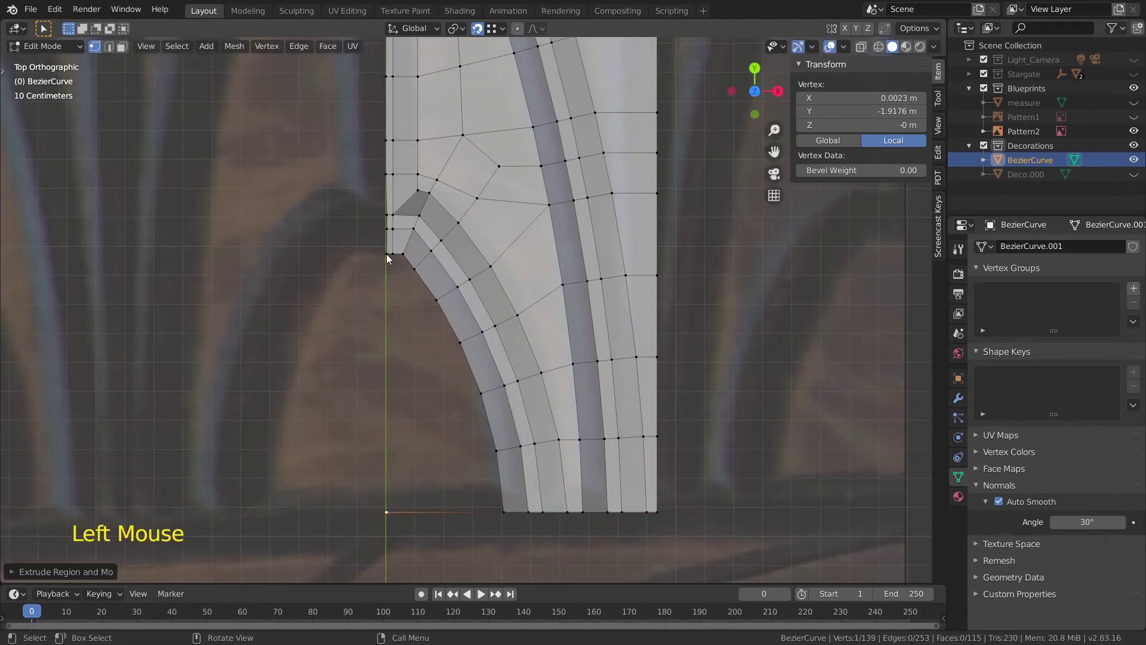
left_click(387, 511, "shift")
key("f")
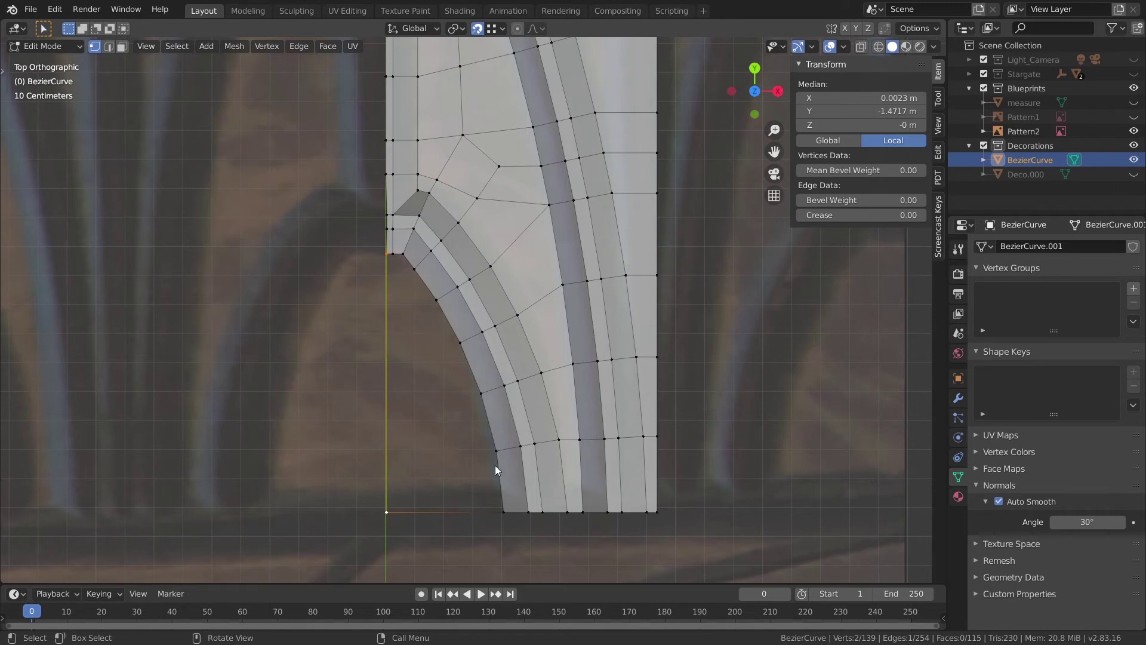
- Subdivide the centre-line edge below the small arch's peak with five evenly spaced loop cuts
key("ctrl+r")
scroll(388, 417, "up", 3)
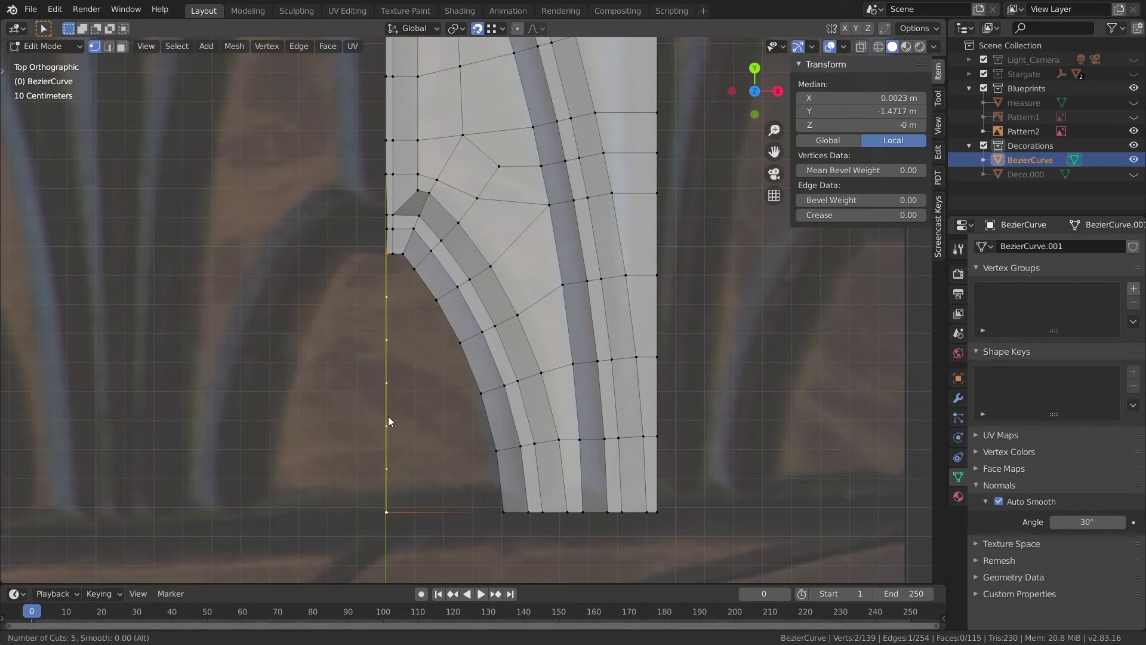
left_click(388, 417)
right_click(388, 417)
- Move the five centre-line vertices along Y to match the heights of the small arch's inner-edge vertices
key("g")
left_click(413, 274)
left_click(422, 342)
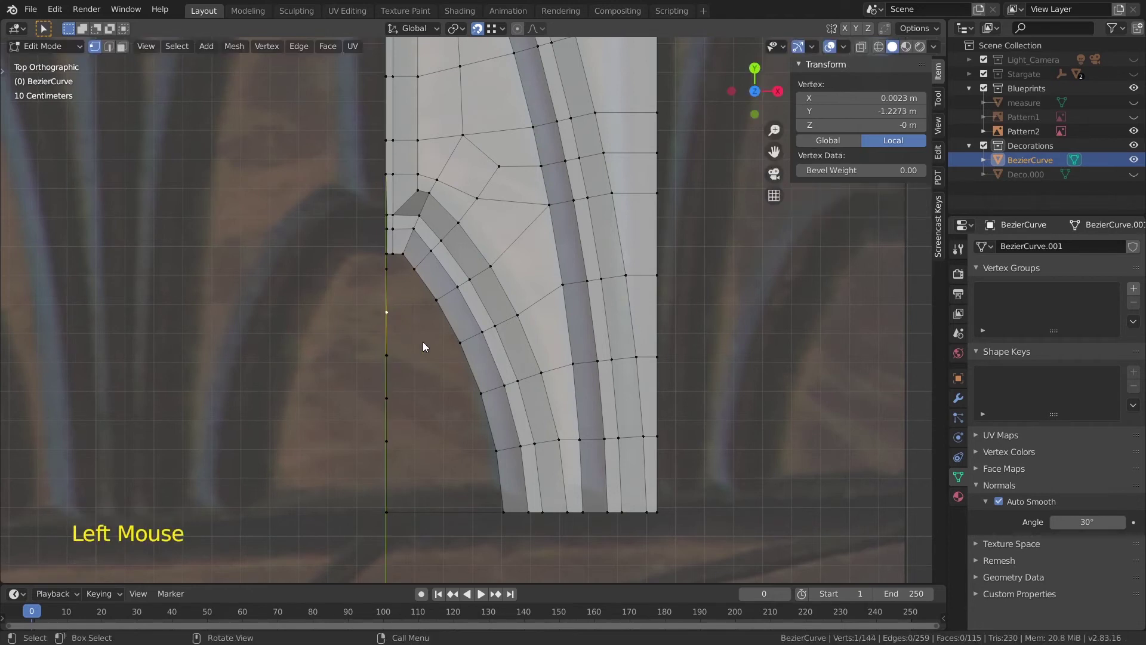
key("g")
left_click(424, 413)
key("g")
key("y")
left_click(482, 394)
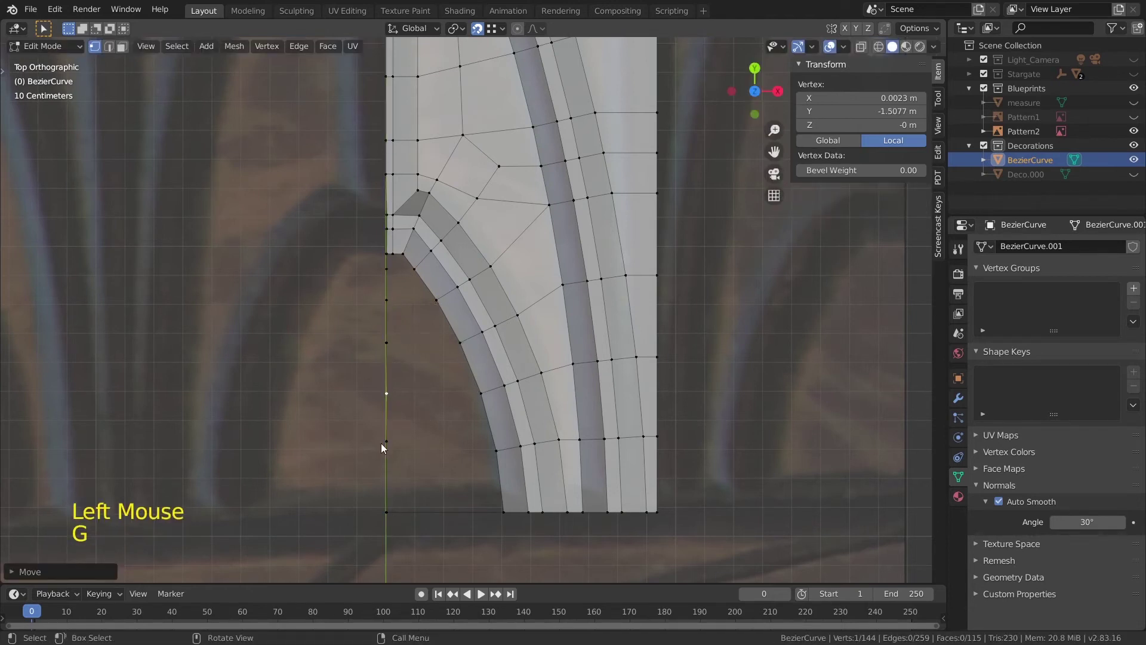
left_click(382, 443)
key("g")
key("y")
left_click(495, 452)
- Fill the lowest quad between the centre line and the small arch's inner edge
left_click(389, 514)
left_click(388, 452, "shift")
left_click(492, 457, "shift")
left_click(504, 511, "shift")
key("f")
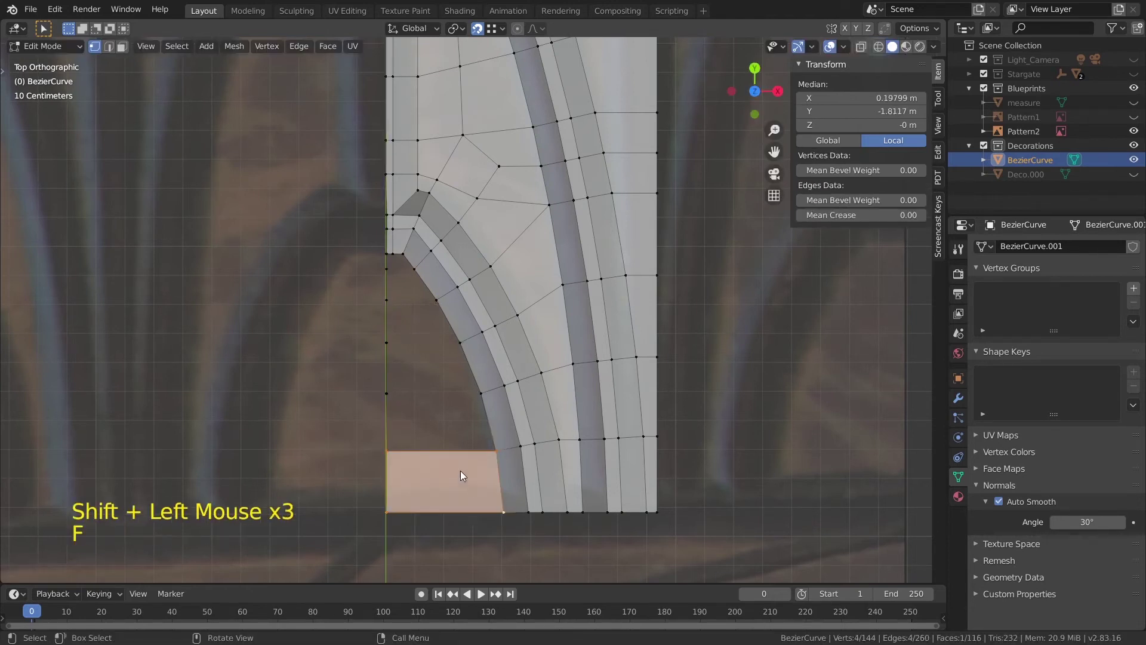
- Fill four more quads upward from the bottom quad inside the small arch
left_click(495, 450)
left_click(387, 450, "shift")
key("f")
key("f")
key("f")
key("f")
scroll(391, 260, "up", 2)
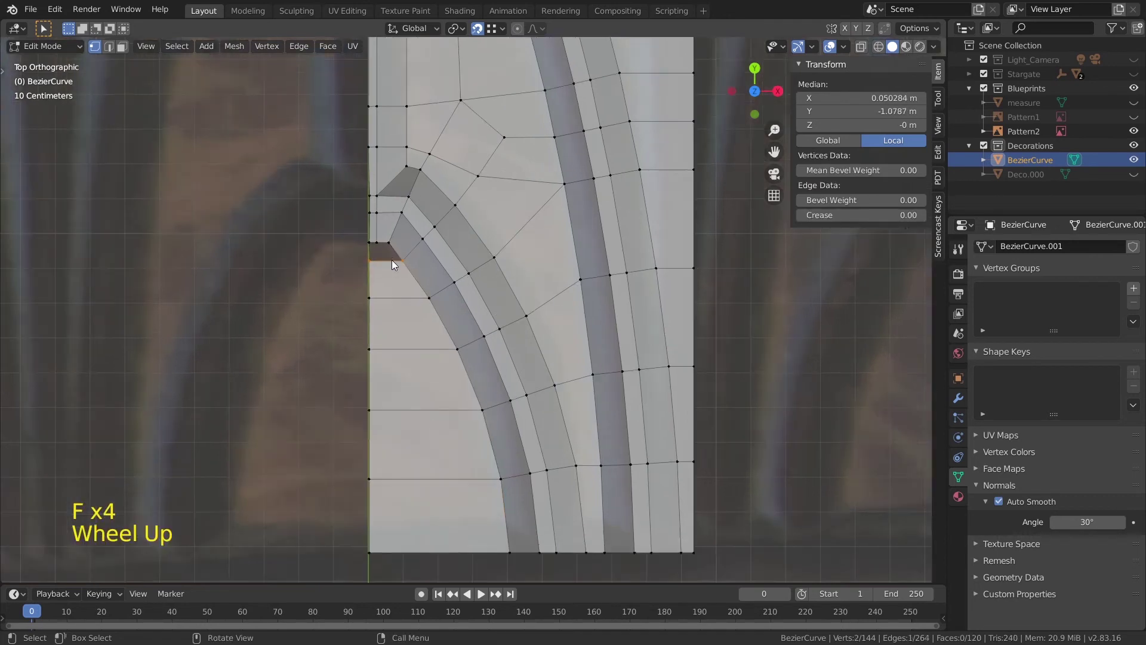
- Add a vertical loop cut inside the small arch, scale it to 0 along X and align it along X with the central bar's edge
middle_click_drag(392, 260, 470, 395, "shift")
key("ctrl+r")
left_click(456, 284)
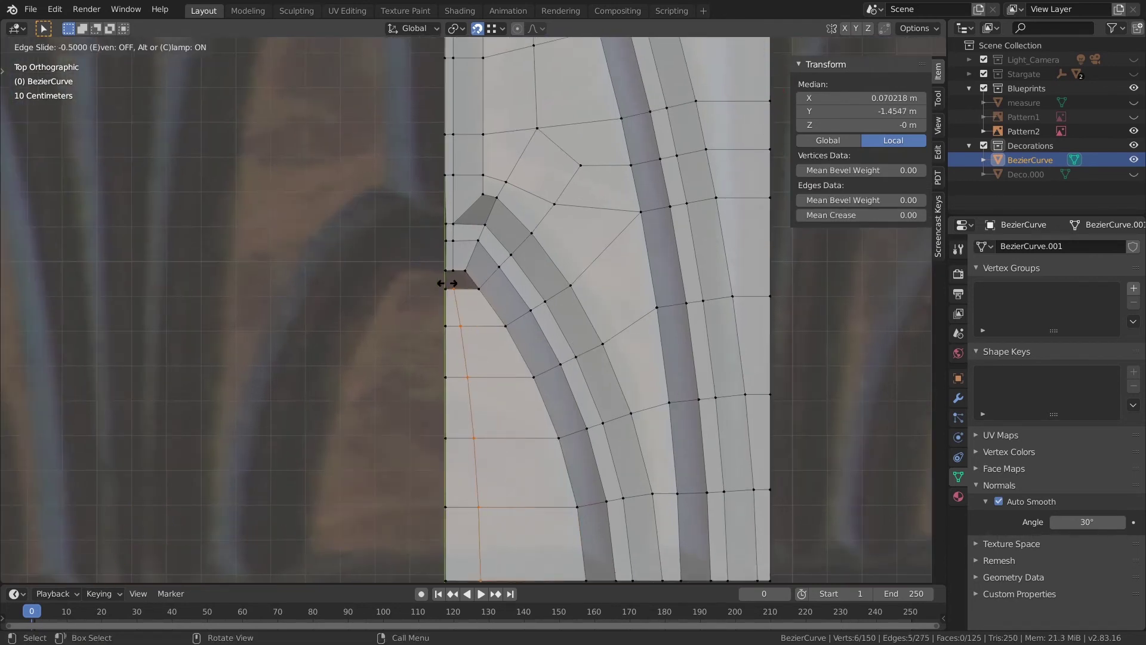
left_click(451, 282)
key("s")
key("x")
key("0")
key("Return")
key("g")
key("x")
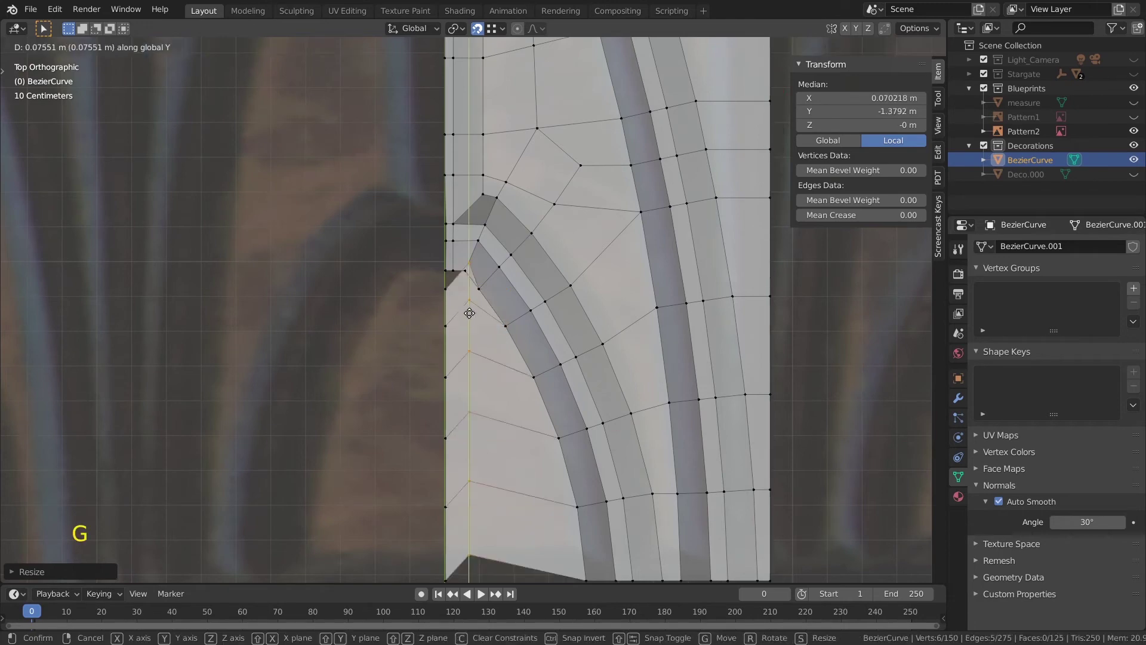
left_click(452, 280)
- Close the small opening beneath the small arch's inner peak with two quads on either side of the vertical cut
left_click(453, 288)
left_click(446, 288, "shift")
left_click(445, 271, "shift")
left_click(453, 272, "shift")
key("f")
left_click(453, 288)
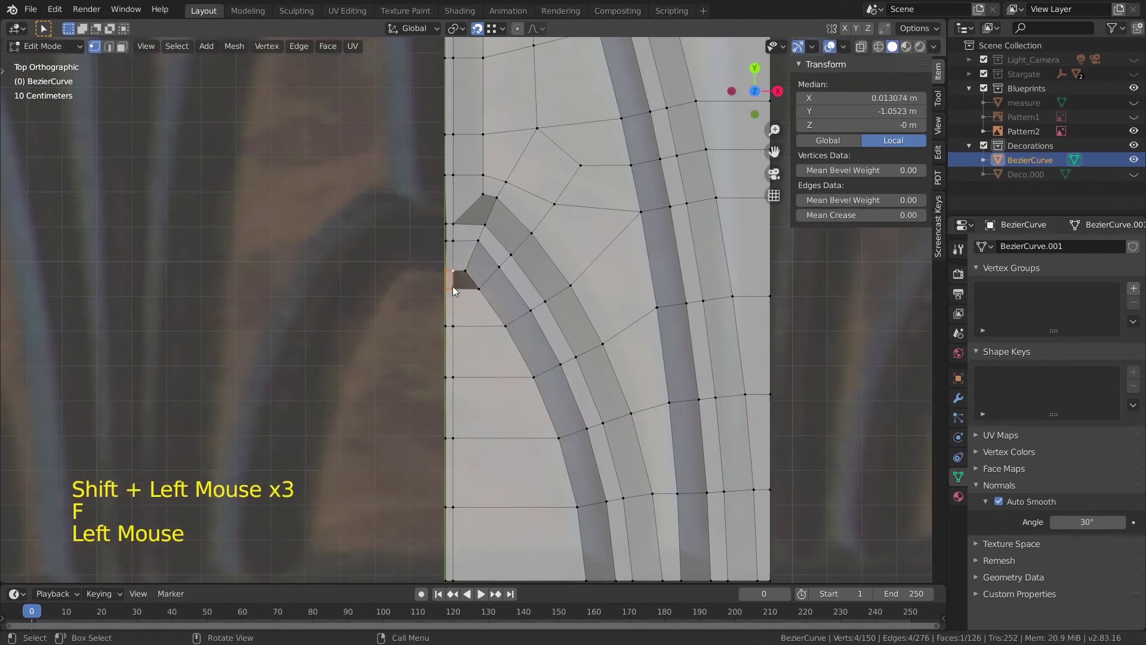
left_click(478, 288, "shift")
left_click(465, 271, "shift")
left_click(453, 272, "shift")
key("f")
scroll(478, 324, "down", 5)
middle_click_drag(515, 273, 557, 316, "shift")
- Add a Mirror modifier to the finished half of the decoration, mirroring it across X
key("Tab")
scroll(600, 371, "down", 2)
left_click(958, 398)
left_click_drag(1000, 246, 836, 392)
middle_click_drag(835, 392, 516, 347)
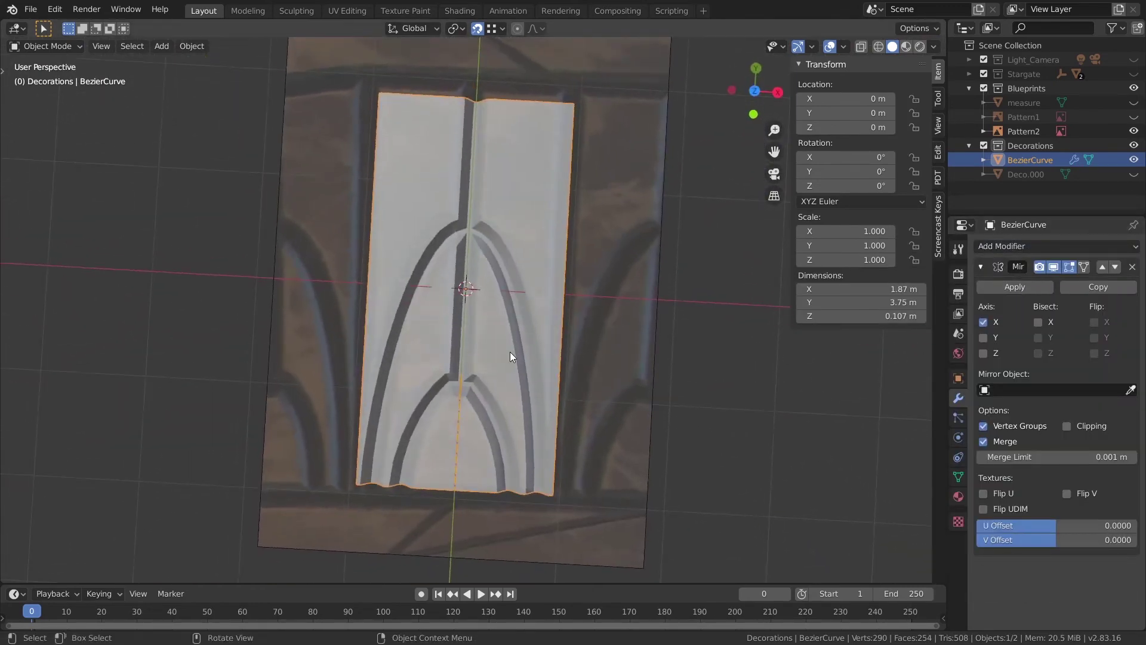
- Rename the BezierCurve object as Deco2.000
key("Tab")
key("Tab")
middle_click_drag(597, 361, 633, 358)
scroll(529, 342, "up", 2)
double_click(1030, 159)
type("Deco2.000")
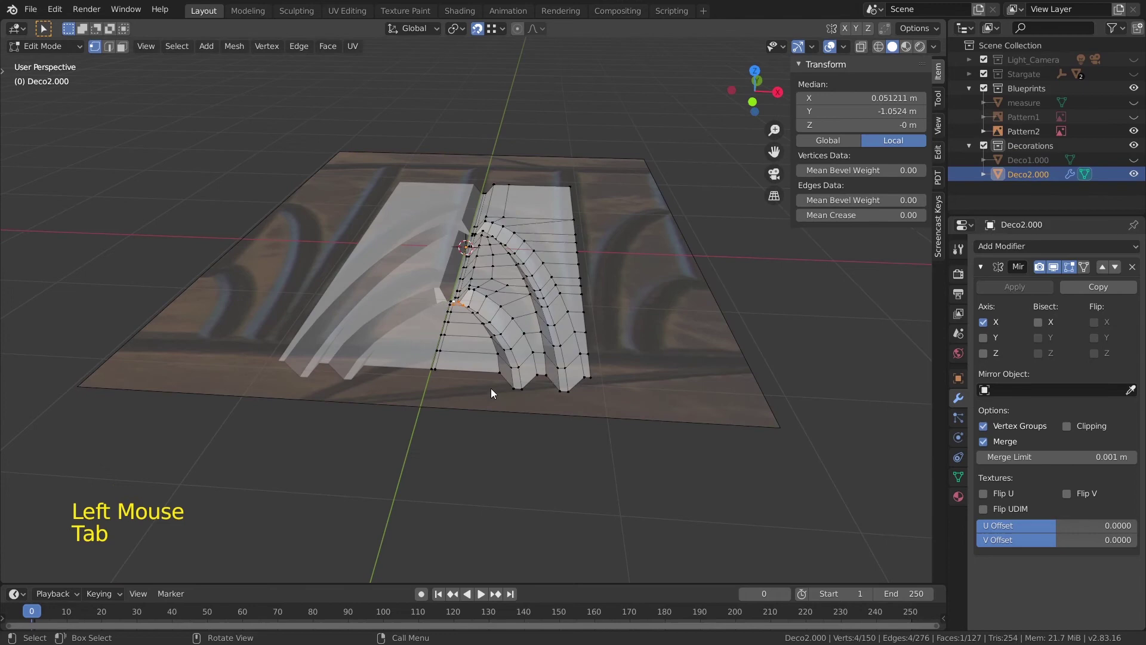
- Select the flat panel's border edges along the arches' lower end in edge mode, leaving out the bars' profiles
left_click(492, 385)
scroll(492, 385, "up", 3)
middle_click_drag(495, 376, 436, 340, "shift")
middle_click_drag(436, 340, 440, 396, "shift")
left_click(440, 397)
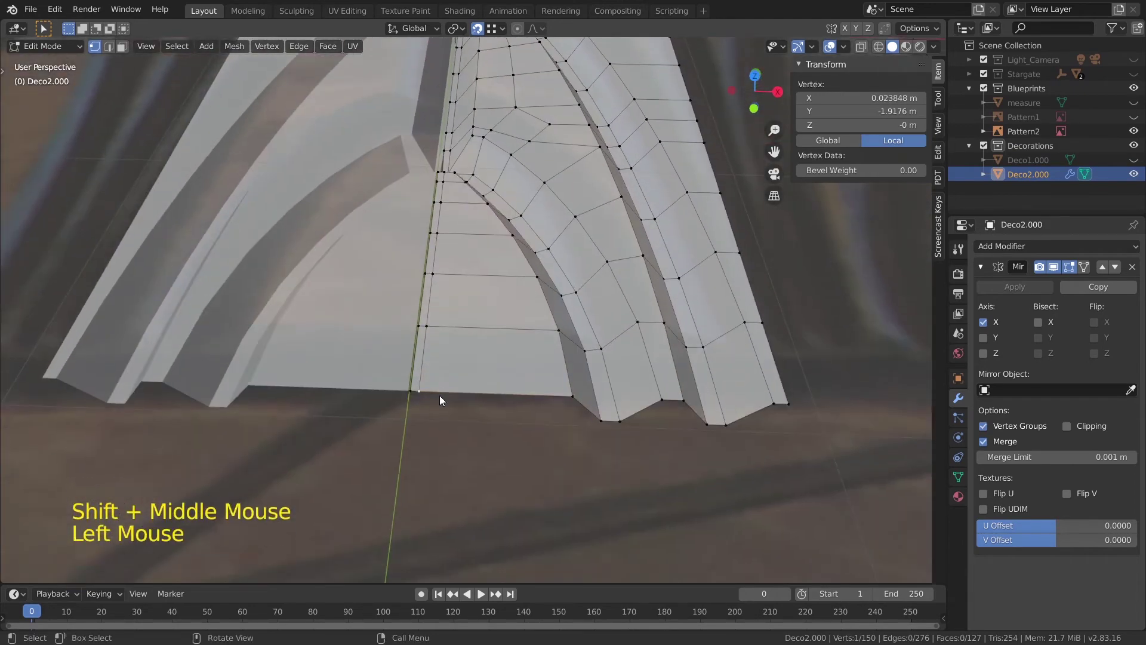
key("2")
left_click(608, 417, "alt+shift")
left_click(609, 419, "shift")
left_click(588, 409, "shift")
left_click(641, 410, "shift")
left_click(693, 408, "shift")
left_click(716, 424, "shift")
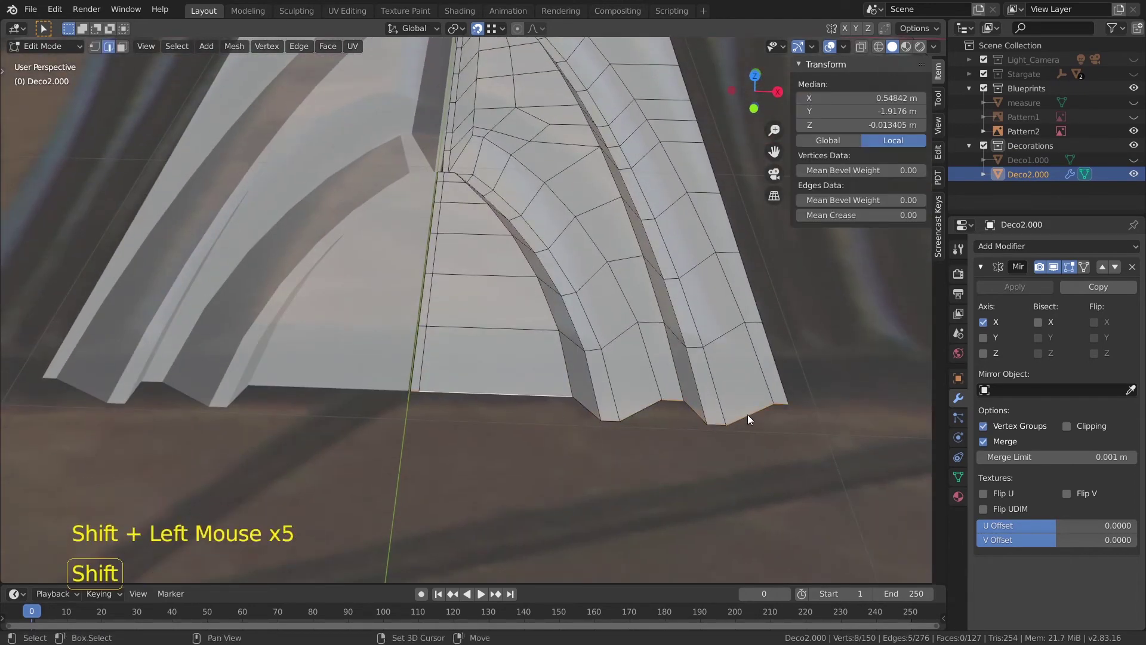
left_click(747, 414, "shift")
- Add the panel's outer side and upper-end border edges to the selection and extrude them down to Z -0.10724 m
middle_click_drag(748, 414, 710, 388, "shift")
middle_click_drag(710, 388, 659, 360)
left_click(374, 244, "alt+shift")
scroll(373, 245, "down", 3)
middle_click_drag(374, 245, 546, 288)
left_click(592, 364, "alt+shift")
scroll(546, 288, "up", 2)
left_click(729, 314, "shift")
middle_click_drag(728, 314, 621, 311)
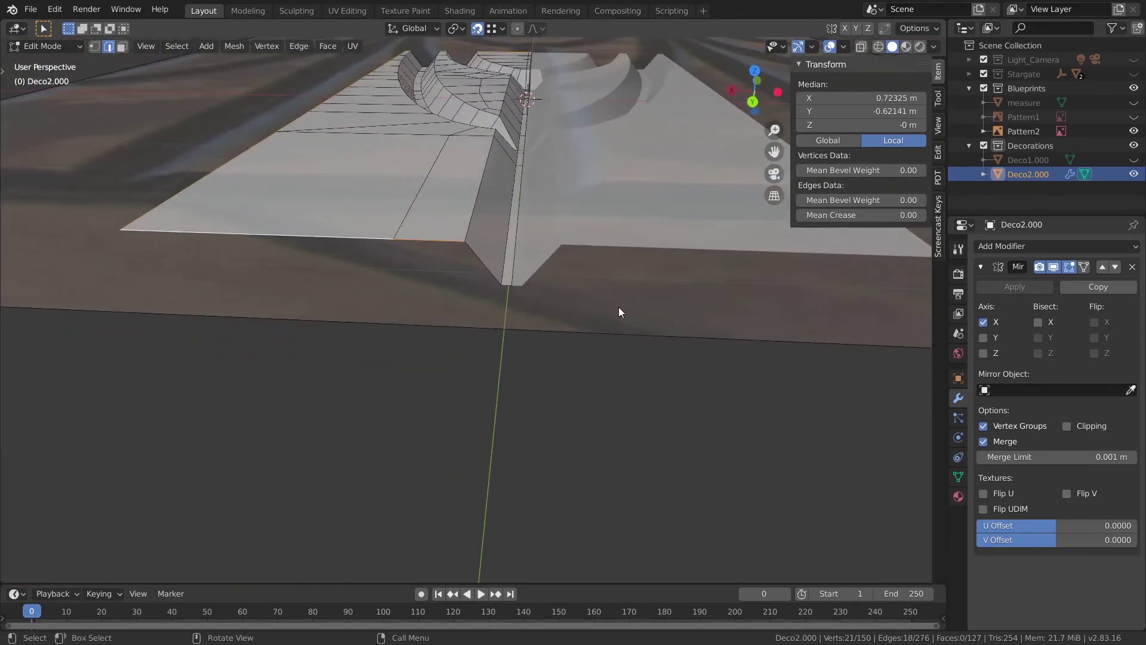
key("e")
left_click(516, 323)
key("1")
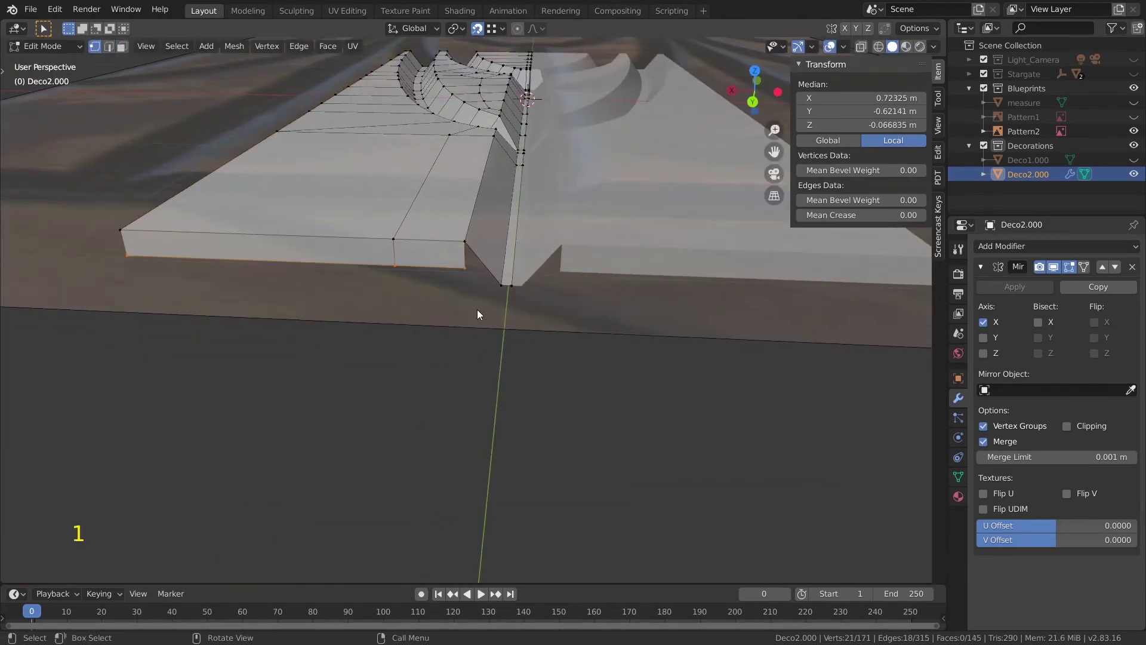
key("g")
left_click(502, 294)
middle_click_drag(502, 294, 726, 338)
key("KP_7")
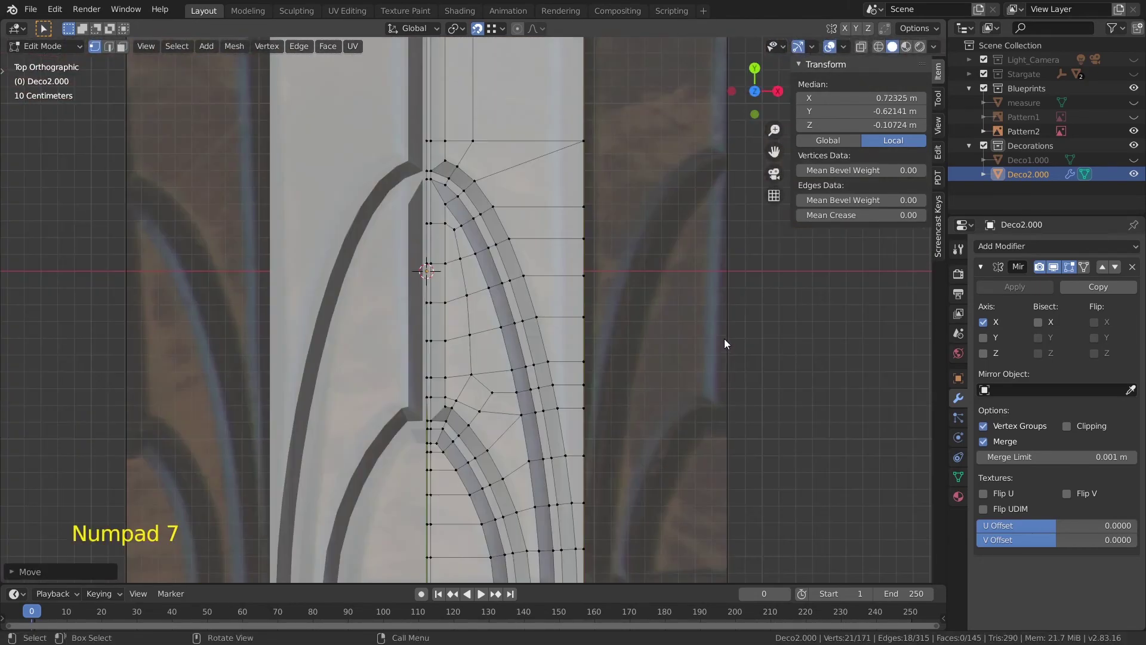
- Move the seven bottom vertices of the extruded wall at the arches' lower end by about -0.0855 m along Y
scroll(725, 338, "down", 2)
middle_click_drag(644, 322, 633, 338, "shift")
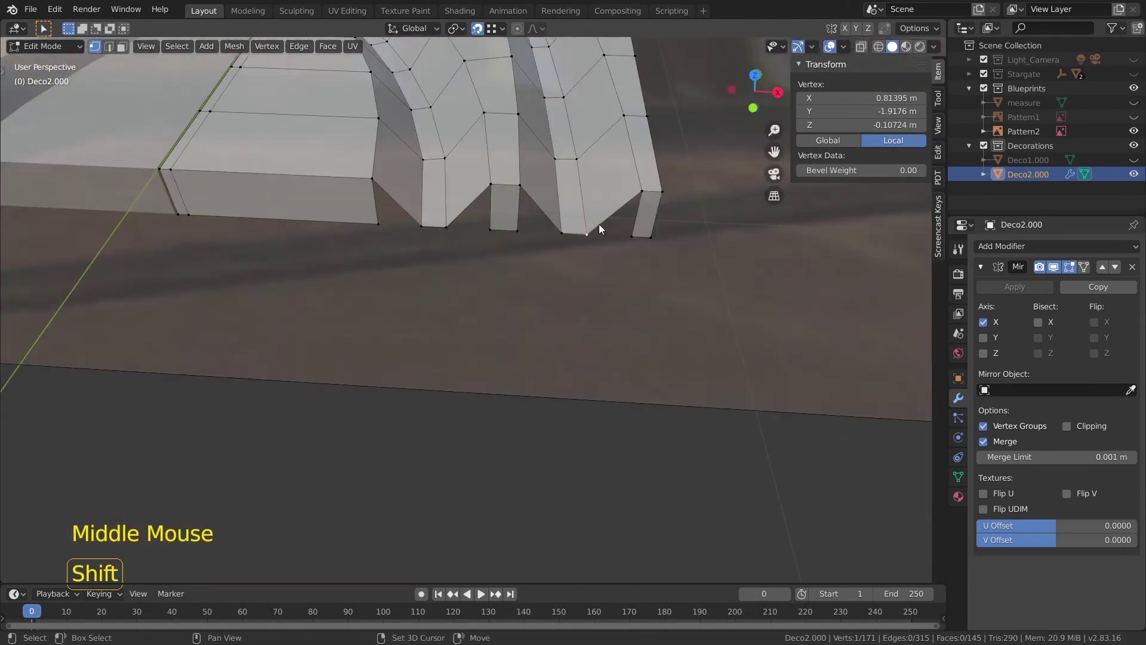
left_click(599, 224, "shift")
left_click(631, 236)
left_click(650, 237, "shift")
left_click(517, 230, "shift")
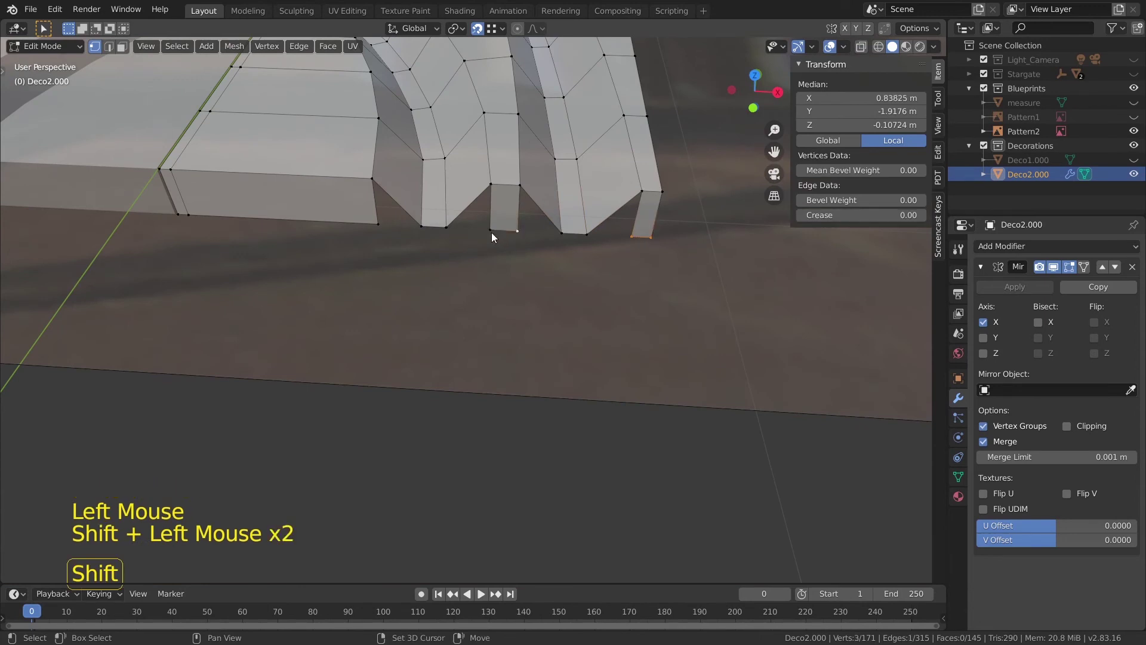
left_click(491, 230, "shift")
left_click(378, 225, "shift")
left_click(188, 215, "shift")
left_click(178, 214, "shift")
key("KP_7")
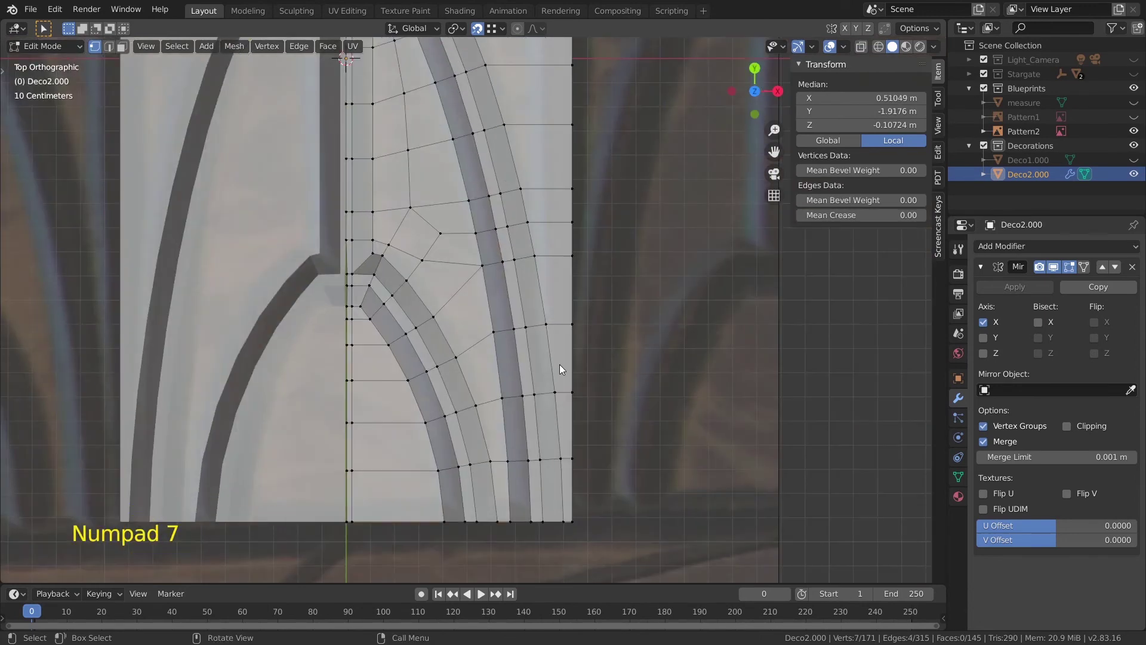
type("gy.08-551")
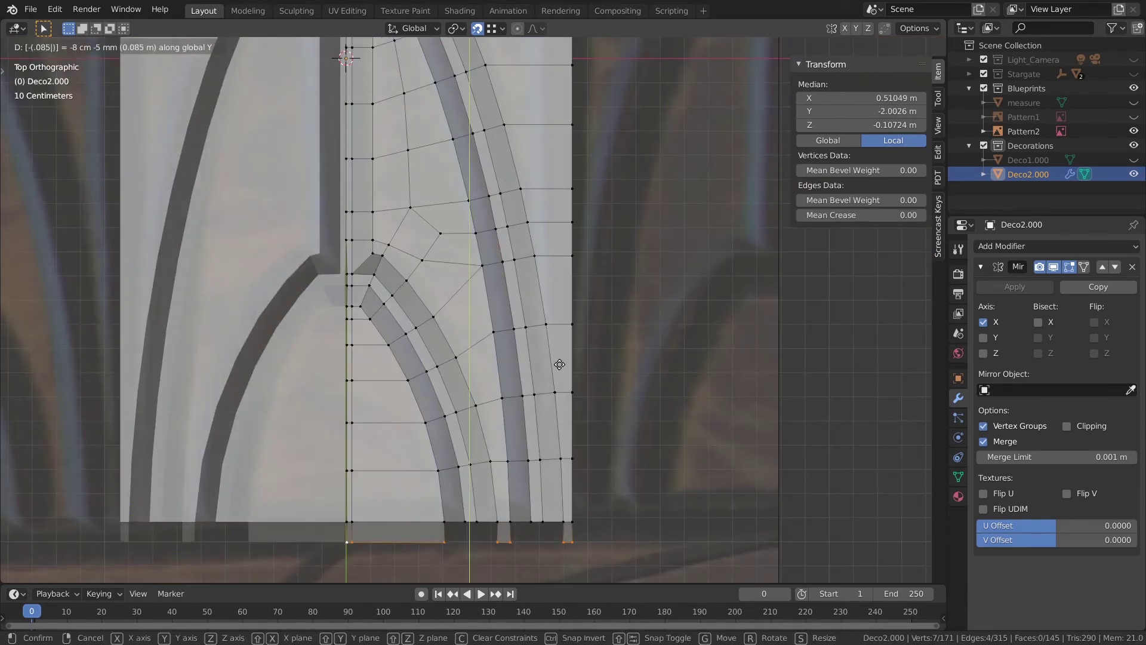
key("Return")
middle_click_drag(559, 364, 442, 317)
scroll(493, 326, "down", 2)
scroll(468, 422, "up", 2)
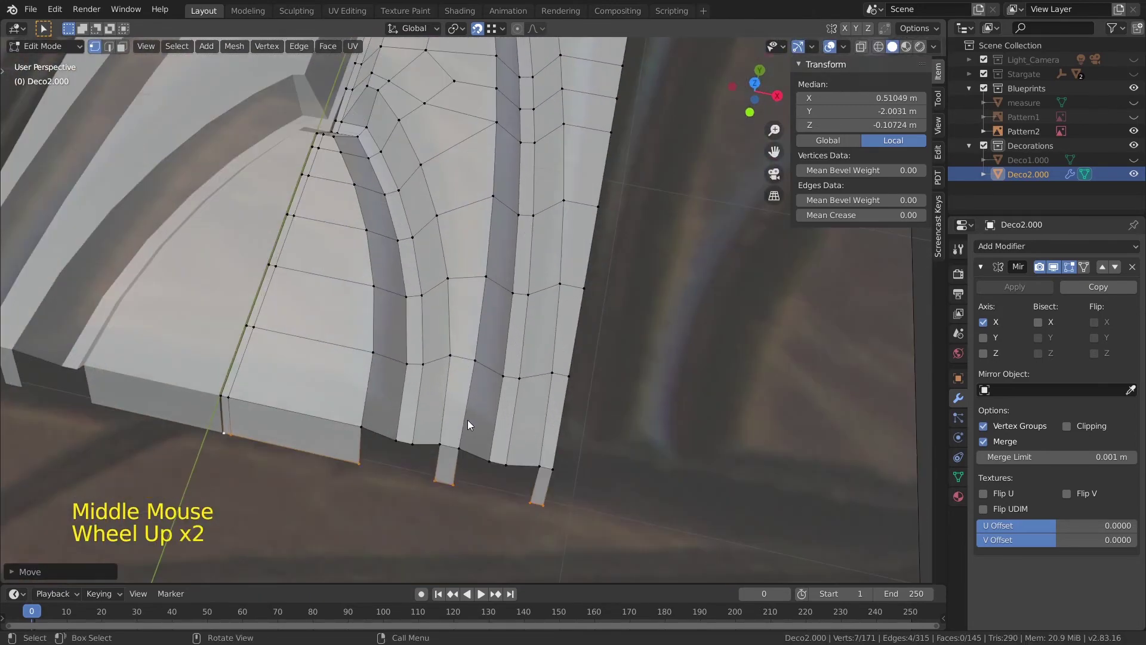
- Move the bottom vertices of the extruded wall along the panel's outer long side by 0.0855 m along X
middle_click_drag(468, 422, 193, 268)
left_click(389, 233)
left_click(389, 233, "alt+shift")
left_click(332, 244)
left_click(332, 244, "ctrl+shift")
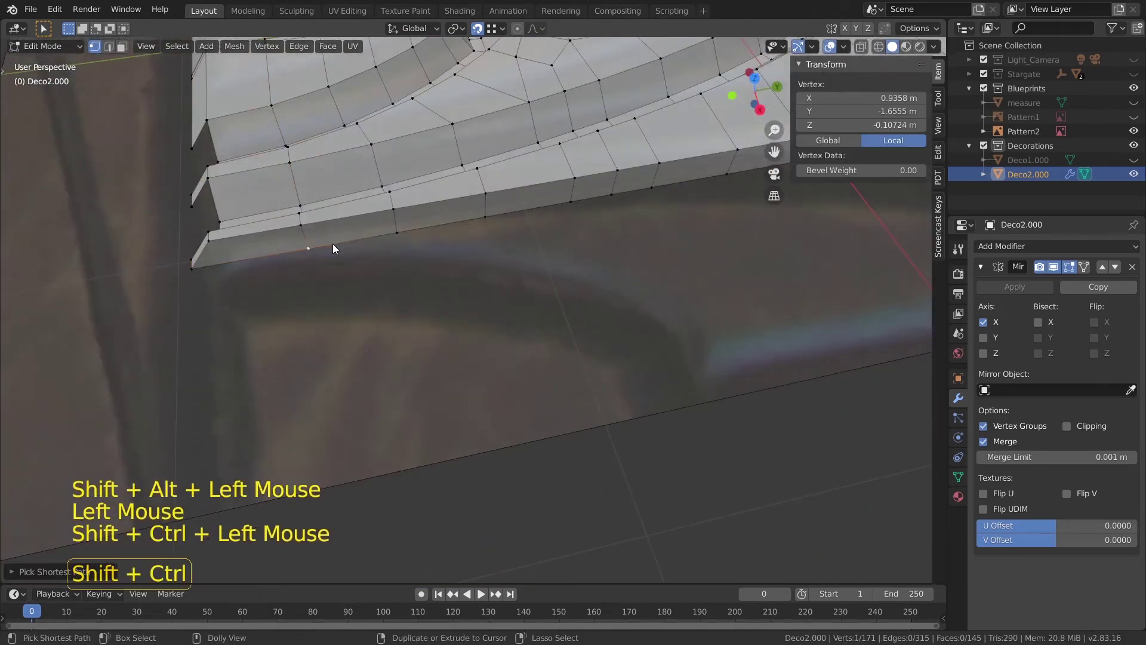
left_click(259, 254, "ctrl+shift")
left_click(324, 263, "alt+shift")
left_click(191, 260, "shift")
scroll(466, 251, "down", 5)
middle_click_drag(734, 222, 603, 239)
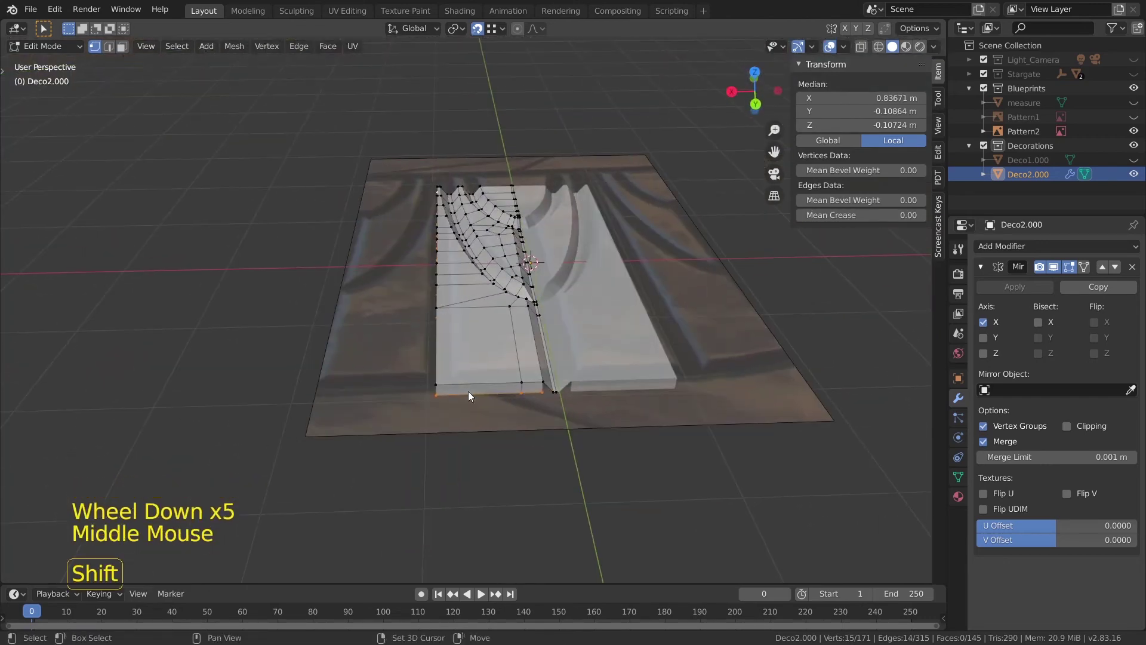
left_click(508, 391, "shift")
left_click(531, 391, "shift")
middle_click_drag(436, 398, 586, 406)
scroll(586, 407, "up", 2)
type("g")
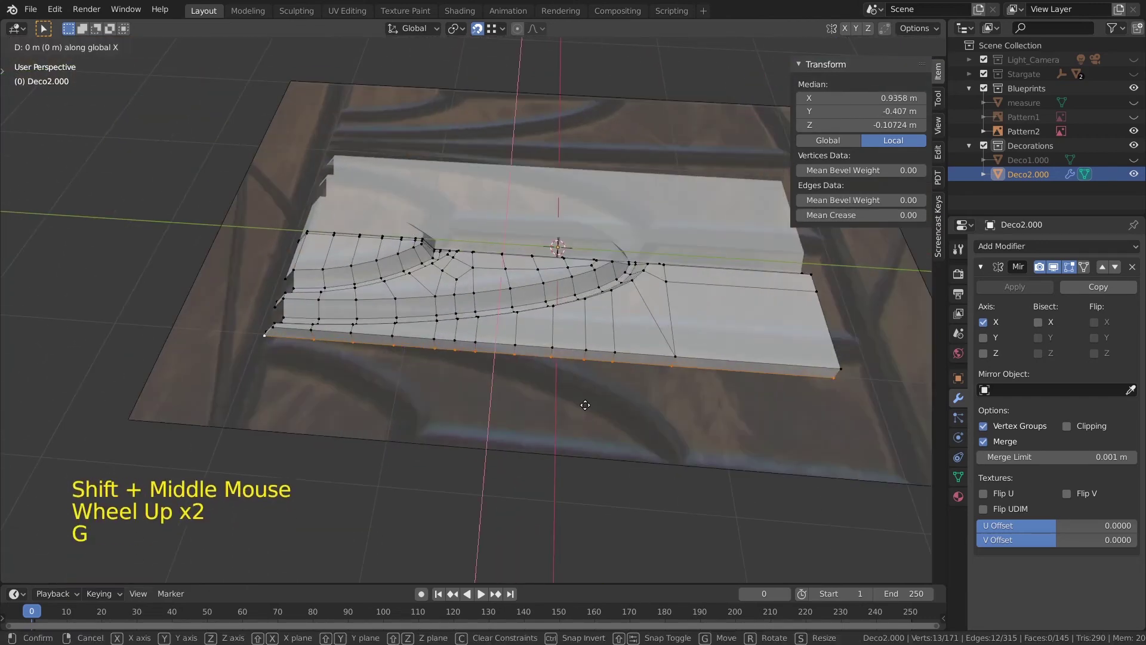
type("x.0855")
key("Return")
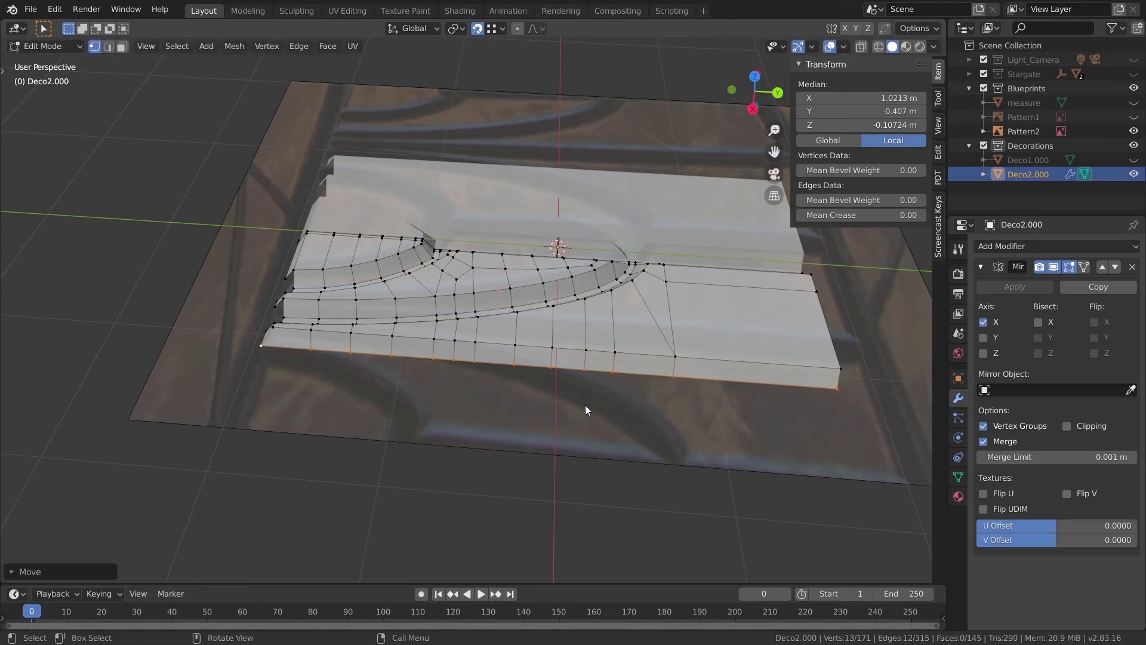
- Move the three bottom vertices of the extruded wall at the panel's upper end by 0.0855 m along Y
middle_click_drag(585, 405, 597, 430)
middle_click_drag(597, 430, 561, 507)
left_click(579, 374, "shift")
left_click(579, 375, "shift")
scroll(526, 481, "up", 1)
left_click(355, 518)
left_click(537, 449, "shift")
left_click(575, 435, "shift")
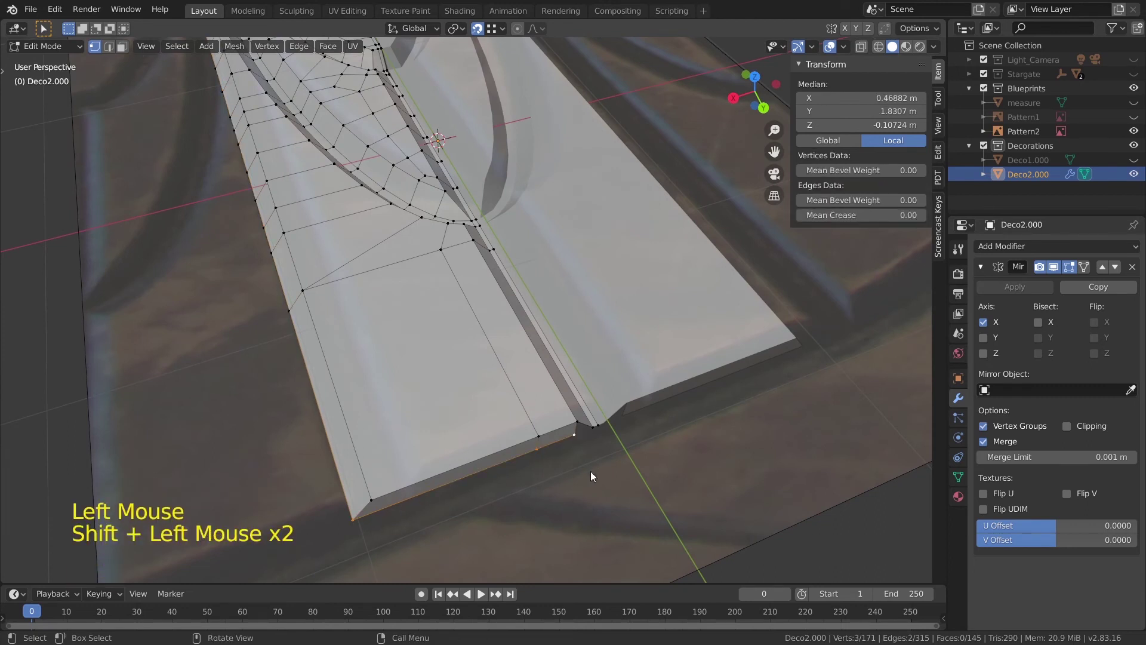
type("gy.9")
key("BackSpace")
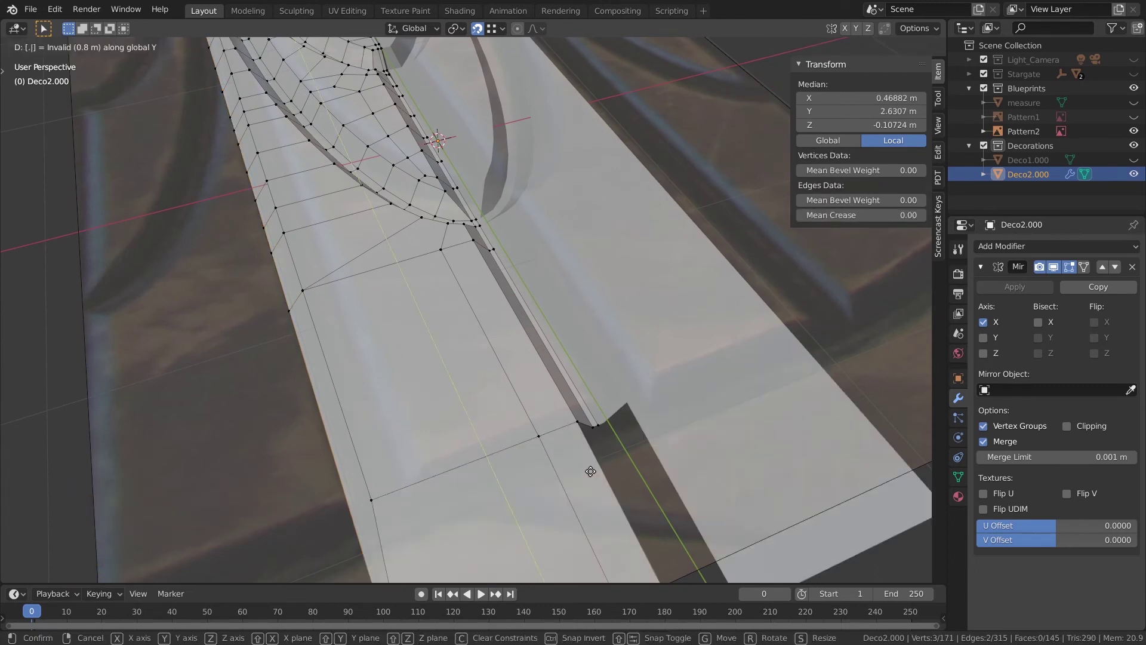
key("Escape")
type("gy.0855")
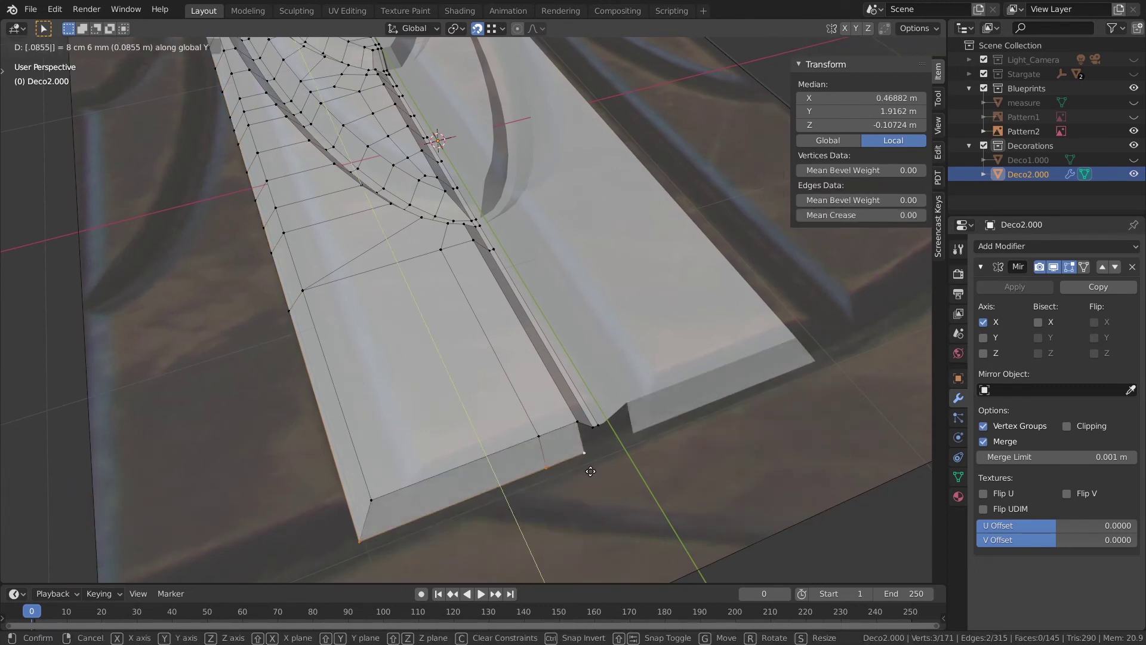
key("Return")
- Extrude the two arch bars' end edges at the arches' lower end by -0.0855 m along Y in edge mode
middle_click_drag(448, 337, 525, 382)
scroll(526, 382, "down", 2)
middle_click_drag(359, 454, 572, 488)
scroll(435, 472, "up", 2)
scroll(512, 375, "up", 1)
scroll(489, 428, "down", 2)
scroll(486, 416, "up", 1)
key("2")
left_click(468, 417)
left_click(542, 425, "shift")
type("e")
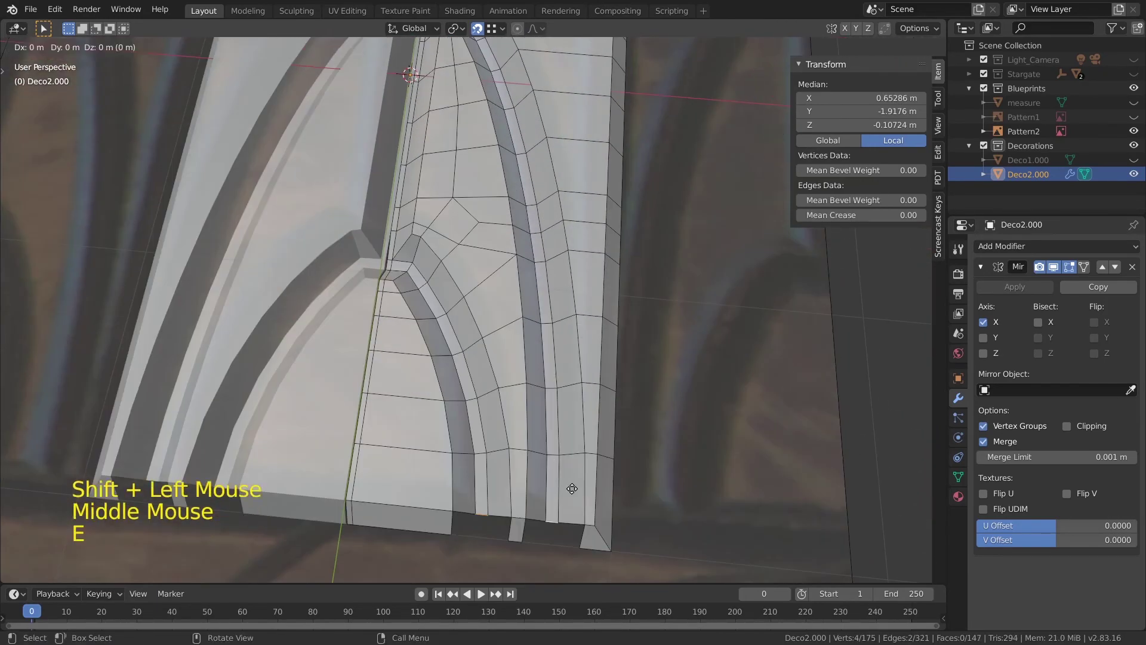
type("y.8")
key("BackSpace")
key("BackSpace")
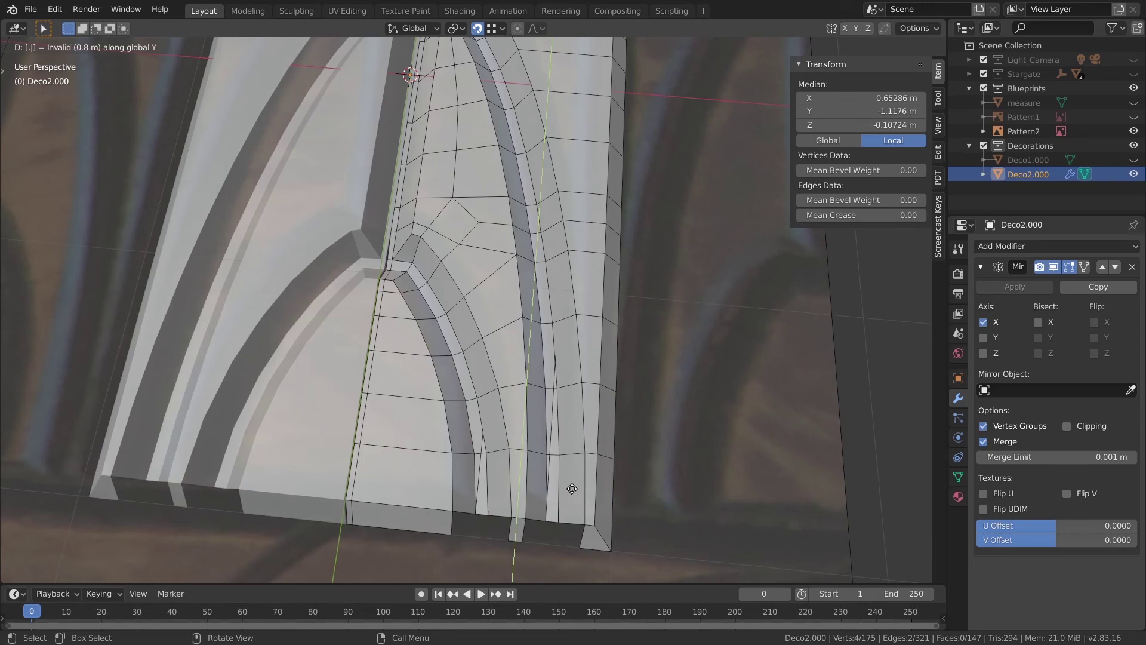
type(".0855-")
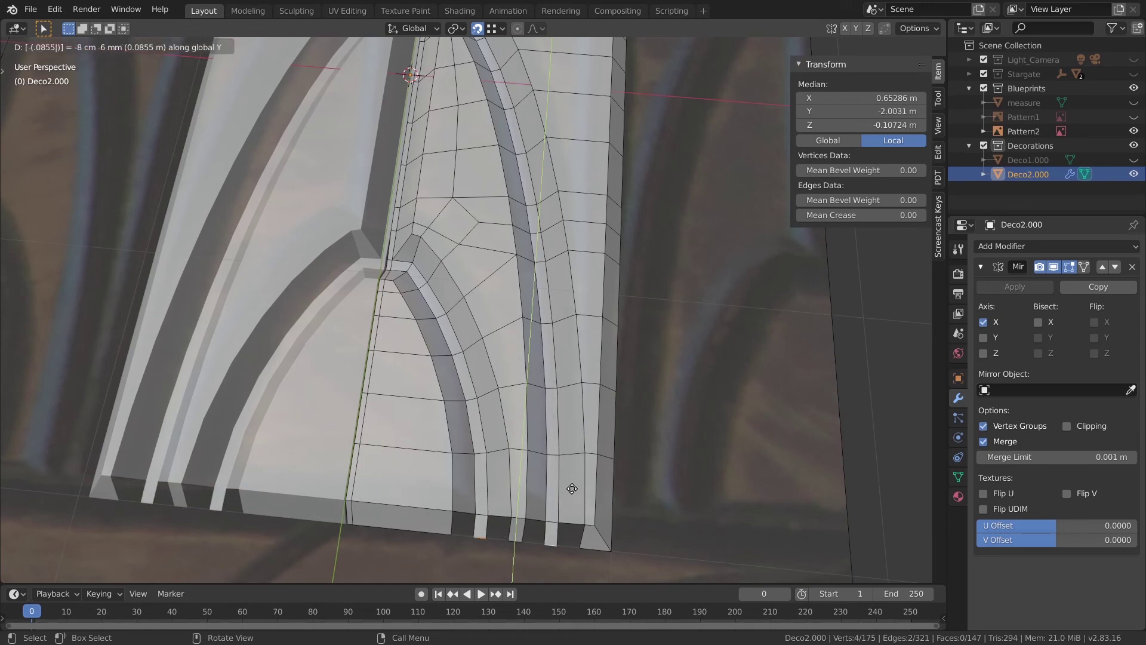
key("Return")
- Extrude the centre bar's end edge at the panel's upper end to Y 1.9162 m and switch to vertex mode
middle_click_drag(572, 488, 526, 456)
scroll(340, 346, "up", 2)
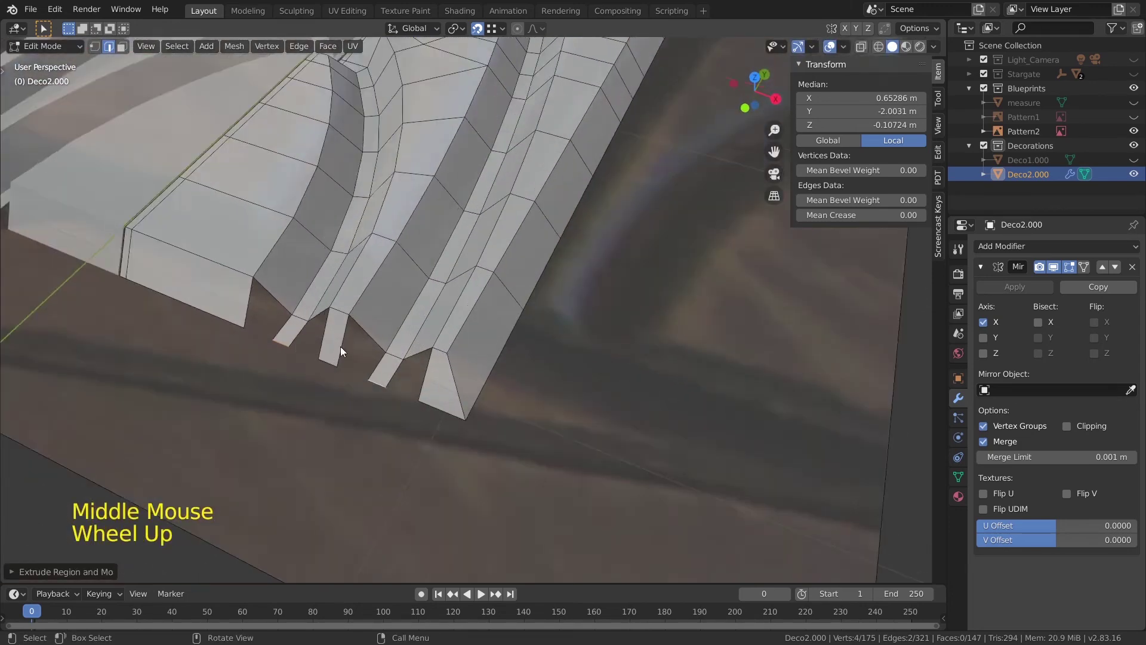
middle_click_drag(340, 346, 365, 348)
middle_click_drag(479, 363, 528, 427)
scroll(482, 366, "down", 2)
scroll(486, 453, "up", 1)
left_click(528, 428)
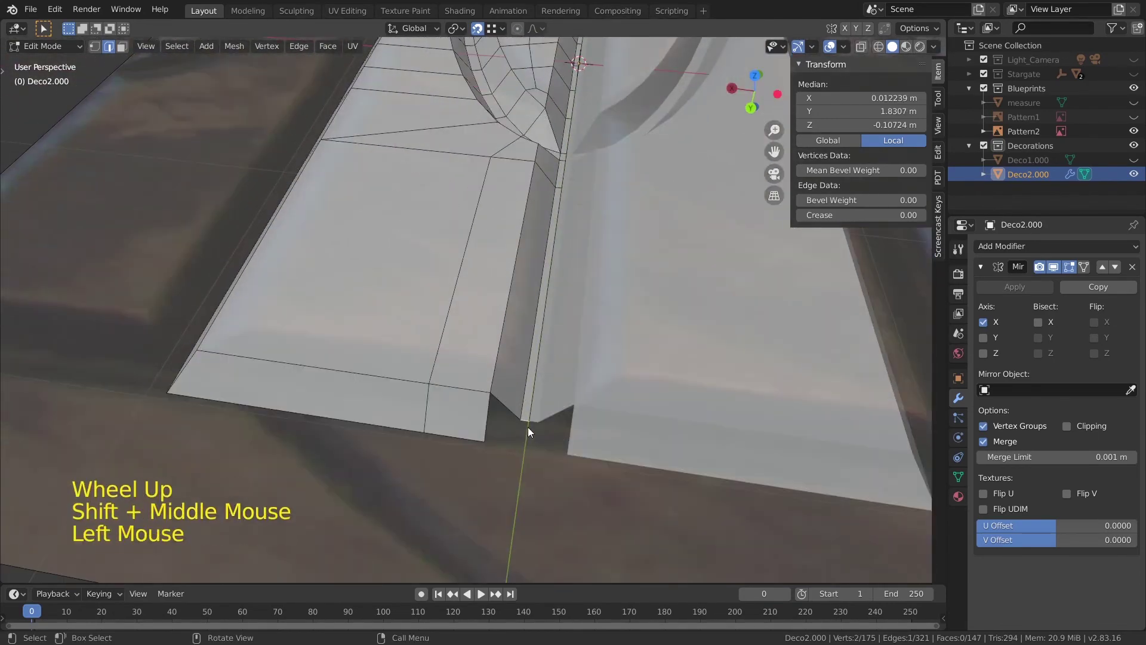
key("e")
left_click(530, 454)
key("1")
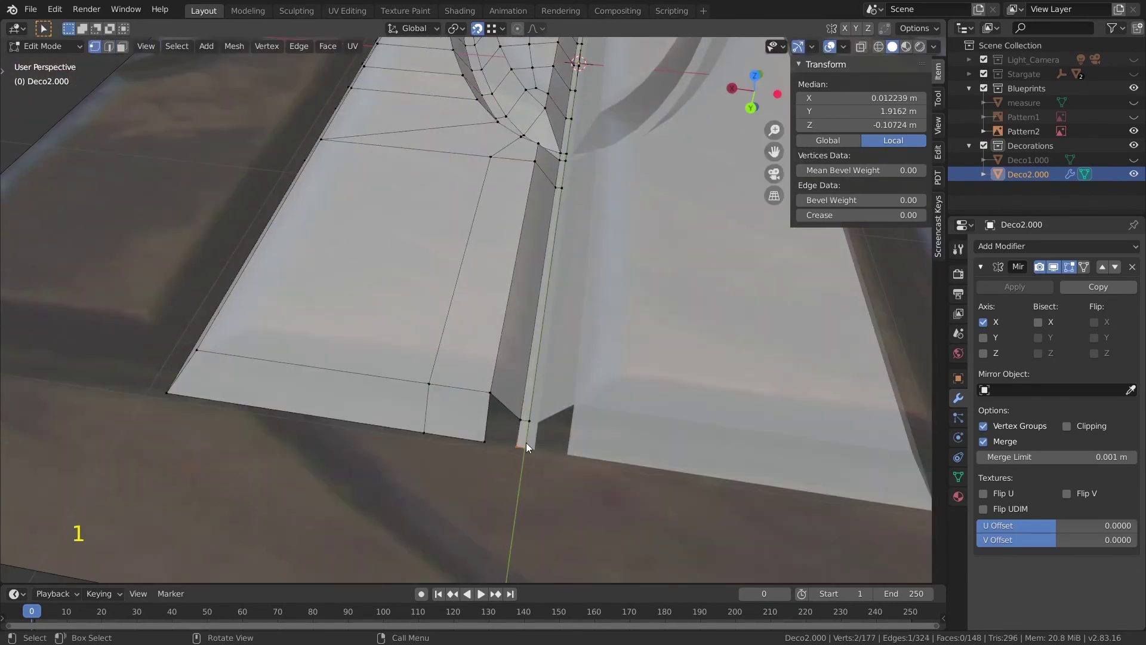
- Try to merge the upper-end wall's inner bottom corner with the centre bar's extruded corner
left_click(526, 442)
left_click(524, 435, "shift")
middle_click_drag(523, 432, 447, 467)
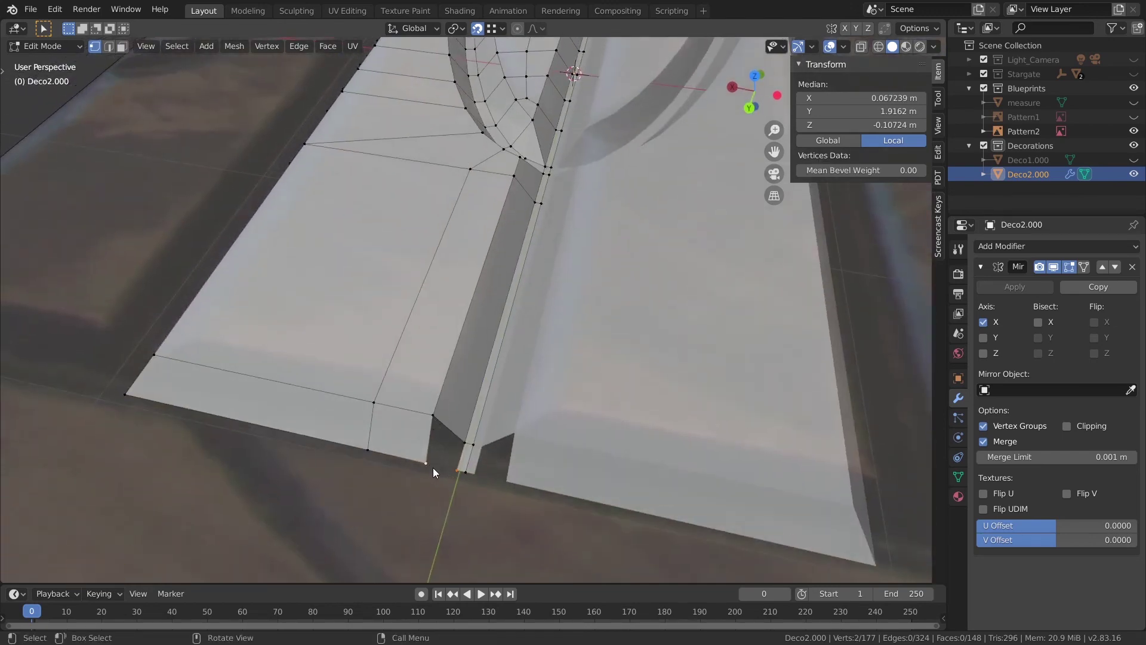
key("m")
left_click(456, 475)
key("ctrl+z")
- Merge the upper-end wall's inner bottom corner into the centre bar's extruded corner and fill the triangular gap above
left_click(426, 463)
left_click(457, 471, "shift")
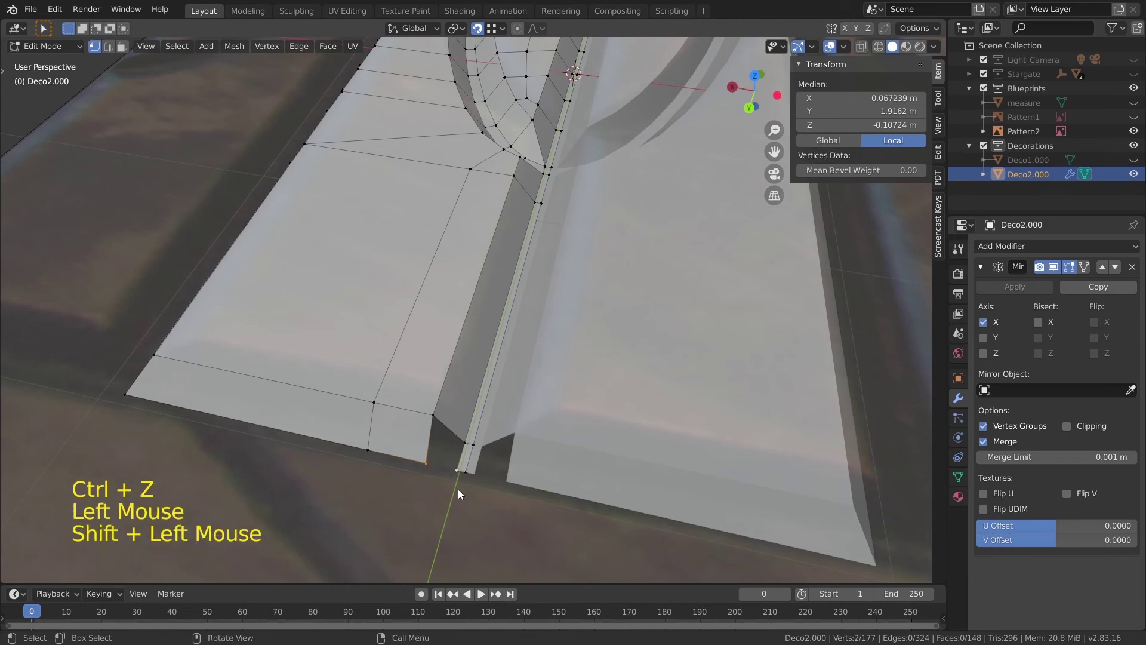
key("m")
left_click(456, 471)
middle_click_drag(456, 471, 366, 439)
left_click(369, 440, "shift")
left_click(385, 482, "shift")
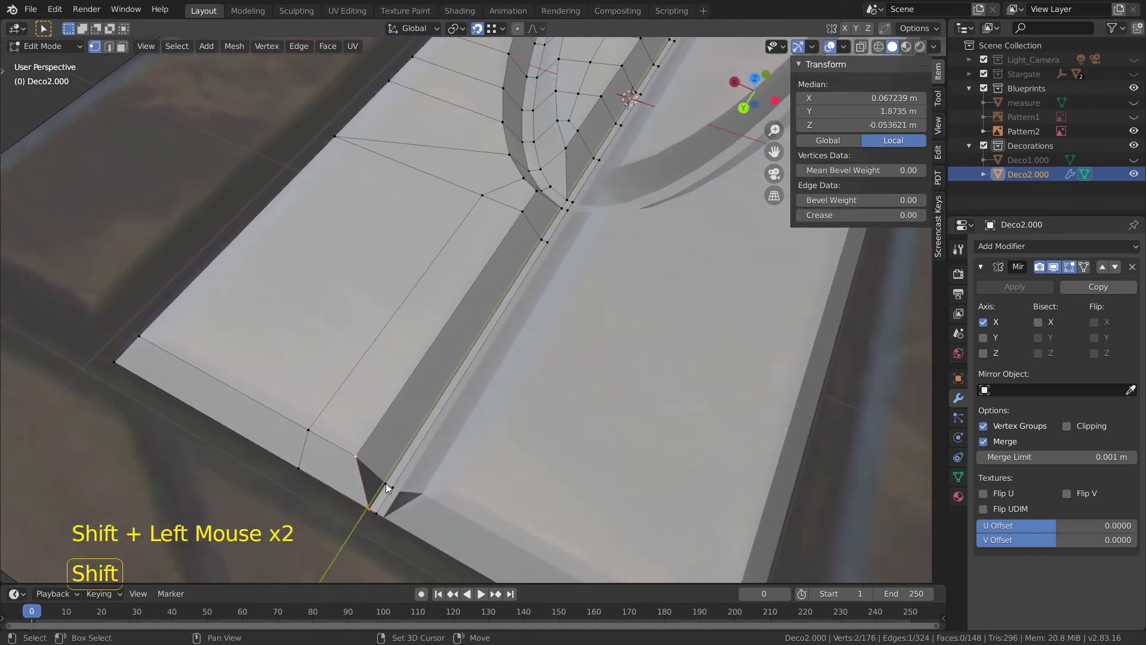
key("f")
- Merge the neighbouring walls' bottom corners into both extruded corners of the inner arch bar at the lower end
middle_click_drag(386, 483, 417, 429)
scroll(417, 429, "up", 3)
left_click(202, 449)
left_click(251, 450, "shift")
key("m")
left_click(253, 454)
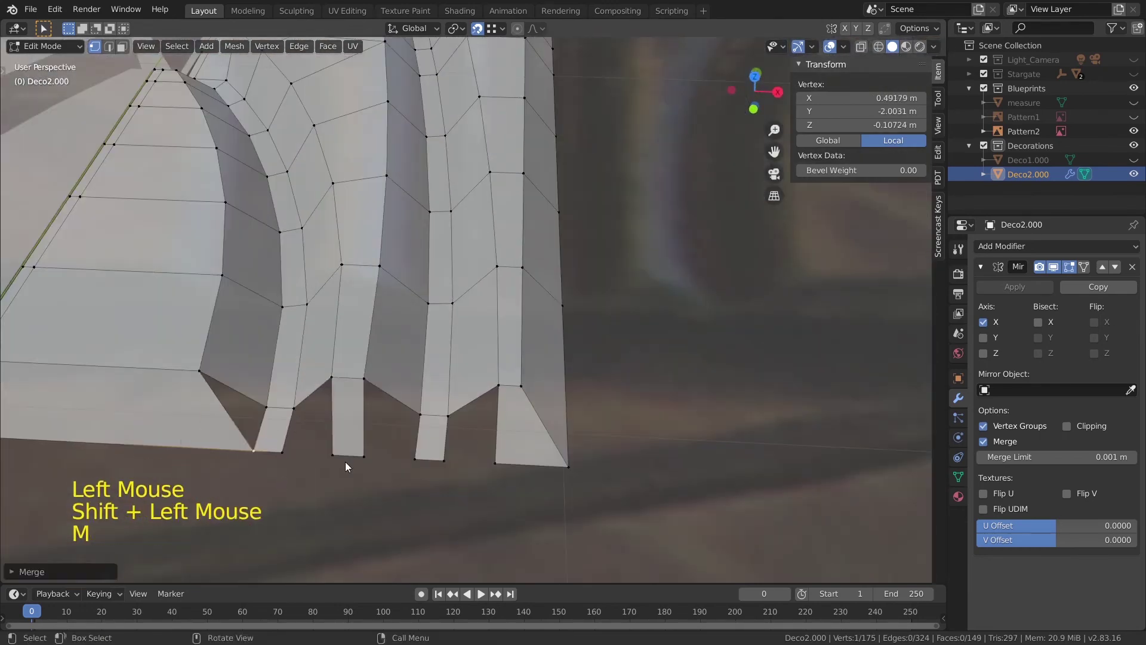
left_click(335, 457)
left_click(284, 455, "shift")
key("m")
left_click(305, 481)
- Merge the neighbouring walls' bottom corners into both extruded corners of the outer arch bar at the lower end
left_click(366, 456)
left_click(414, 459, "shift")
key("m")
left_click(417, 474)
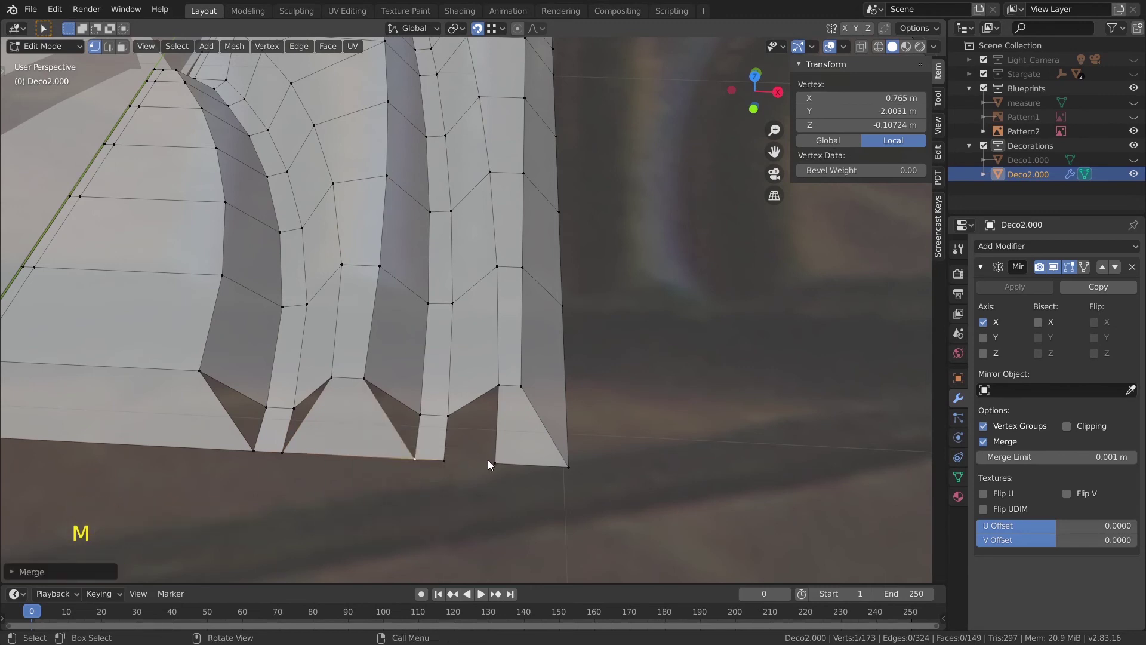
left_click(494, 462)
left_click(443, 461, "shift")
key("m")
left_click(444, 460)
- Fill the triangular gaps on both sides of the outer arch bar's lower end with faces
left_click(498, 385, "shift")
left_click(448, 415, "shift")
key("f")
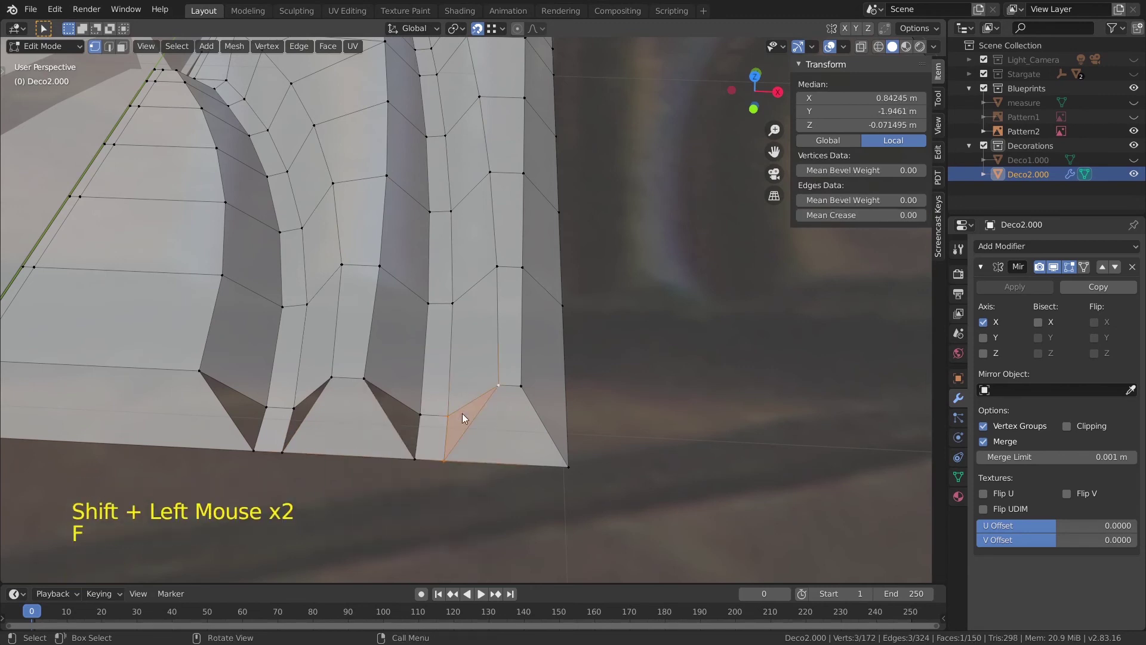
middle_click_drag(428, 426, 437, 426)
left_click(469, 395)
left_click(519, 425, "shift")
left_click(521, 469, "shift")
key("f")
- Fill the triangular gaps on both sides of the inner arch bar's lower end with faces
left_click(390, 429)
left_click(388, 475, "shift")
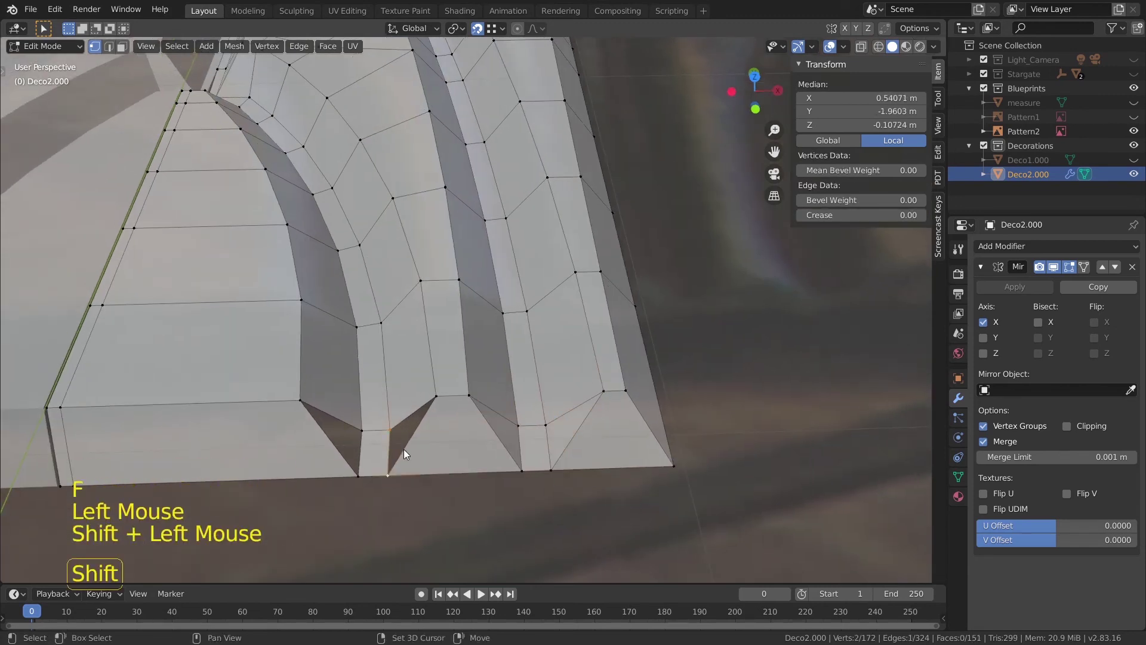
left_click(435, 395, "shift")
left_click(361, 431)
left_click(359, 475, "shift")
left_click(301, 400, "shift")
key("f")
- Select the decoration's whole outer bottom boundary loop in edge mode
scroll(379, 419, "down", 2)
left_click(378, 419)
middle_click_drag(379, 419, 380, 469)
scroll(441, 209, "down", 3)
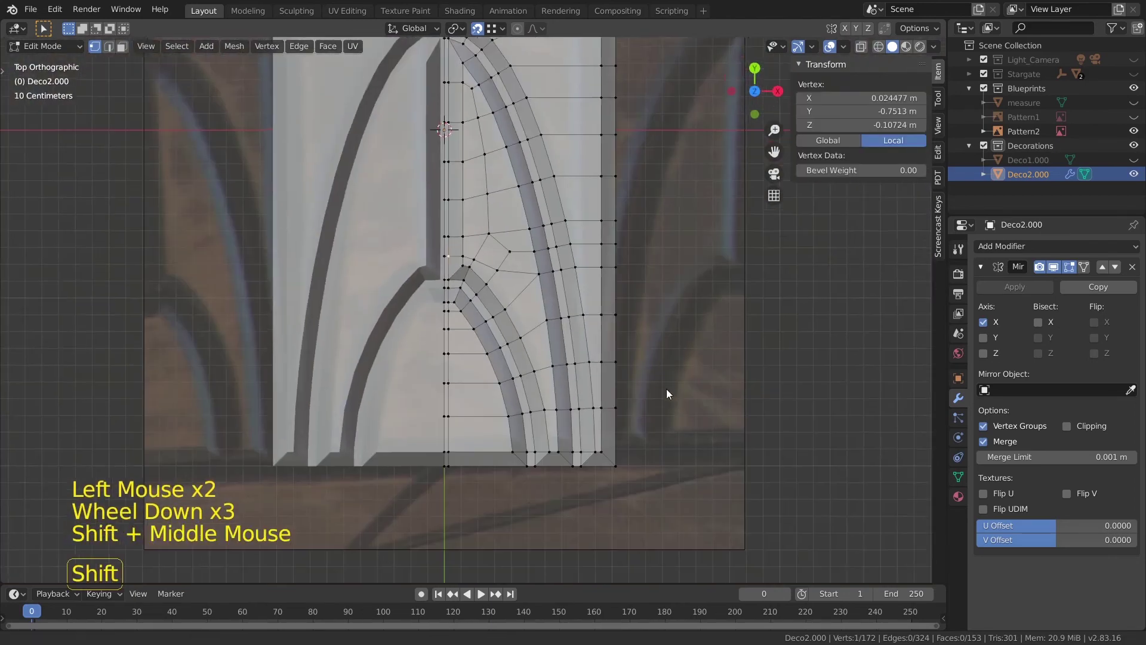
scroll(466, 453, "up", 2)
key("2")
left_click(647, 443, "alt+shift")
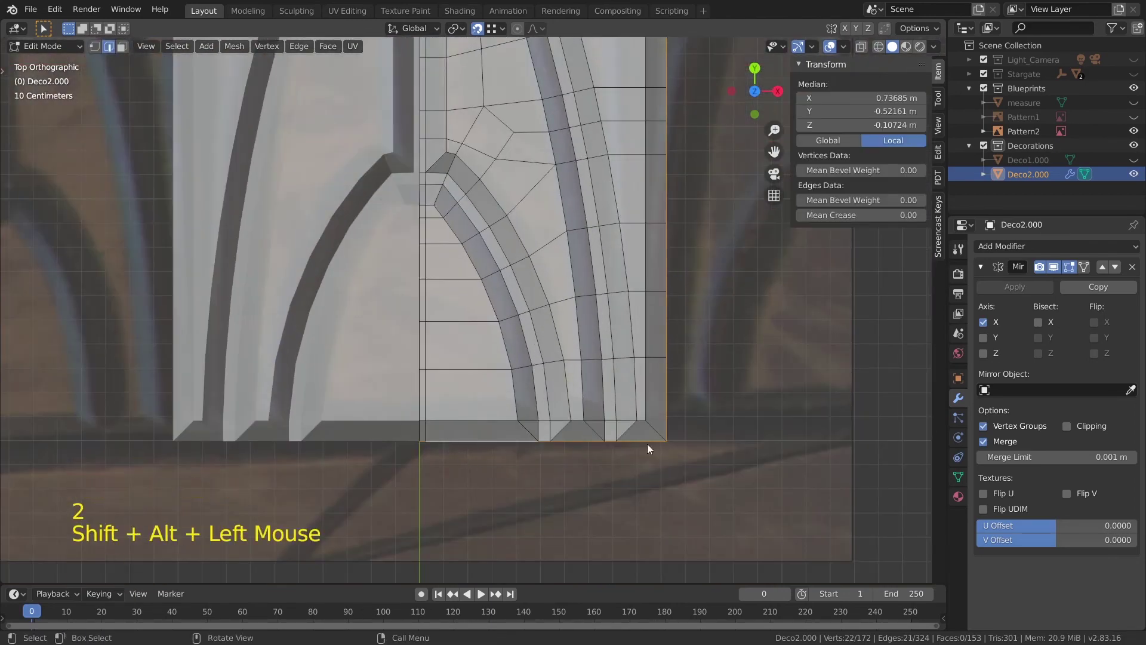
- Deselect the boundary edges along the outer long side and the upper end, keeping those at the arches' lower end
middle_click_drag(647, 443, 579, 324)
scroll(579, 323, "down", 5)
key("c")
left_click_drag(521, 258, 622, 182, "shift")
right_click(622, 183)
middle_click_drag(622, 183, 573, 197)
middle_click_drag(573, 197, 490, 368, "shift")
key("c")
left_click_drag(298, 395, 533, 335, "shift")
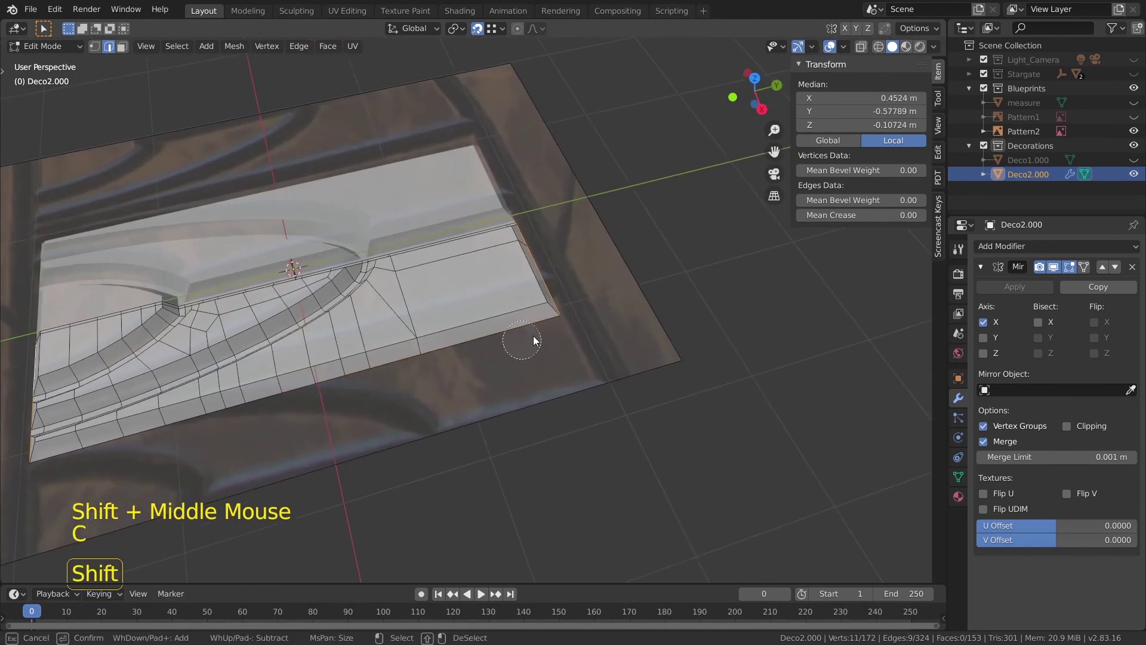
right_click(548, 332)
key("c")
left_click_drag(556, 236, 560, 288, "shift")
right_click(560, 288)
- Extrude the selected lower-end boundary edges by -0.0244 m along Y
middle_click_drag(425, 418, 459, 453)
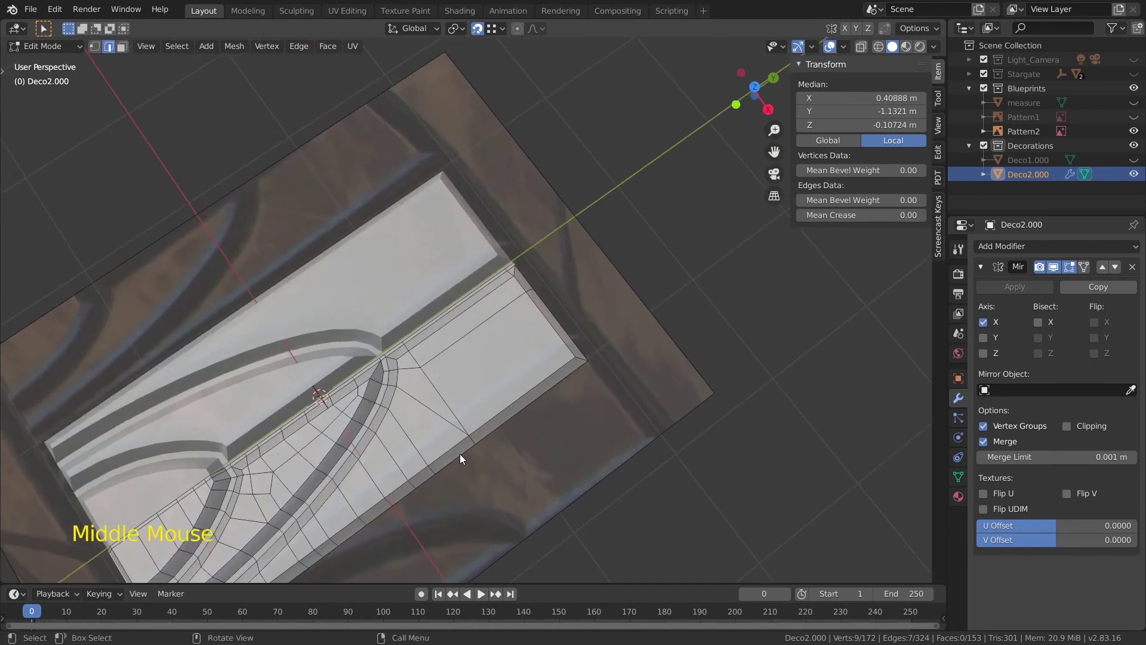
scroll(599, 412, "up", 1)
middle_click_drag(517, 493, 531, 207)
key("KP_7")
scroll(650, 507, "up", 1)
type("e")
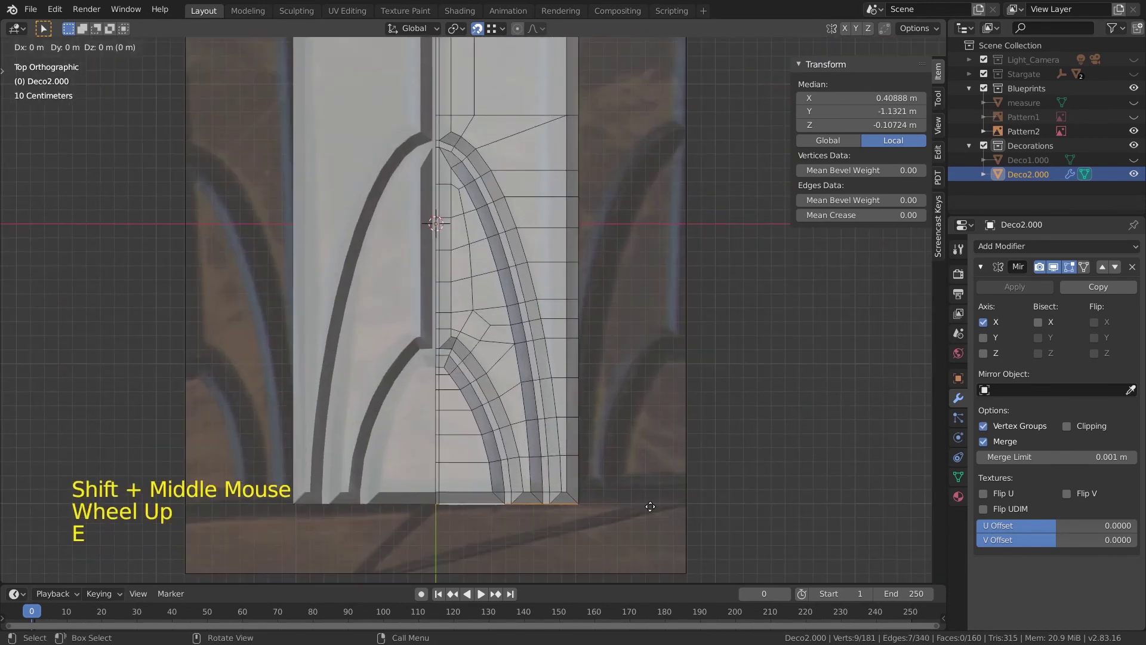
type("-.0244")
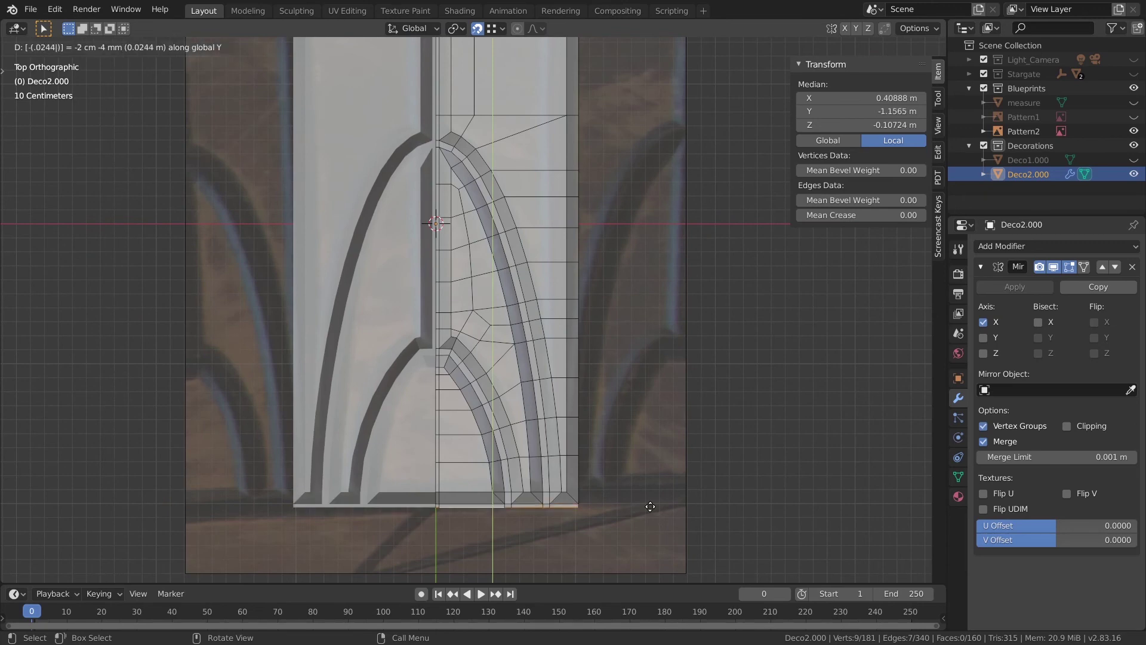
left_click(650, 506)
- Delete the stray extruded edge on the centre bar near the panel's upper end
middle_click_drag(650, 506, 470, 445)
left_click(590, 395)
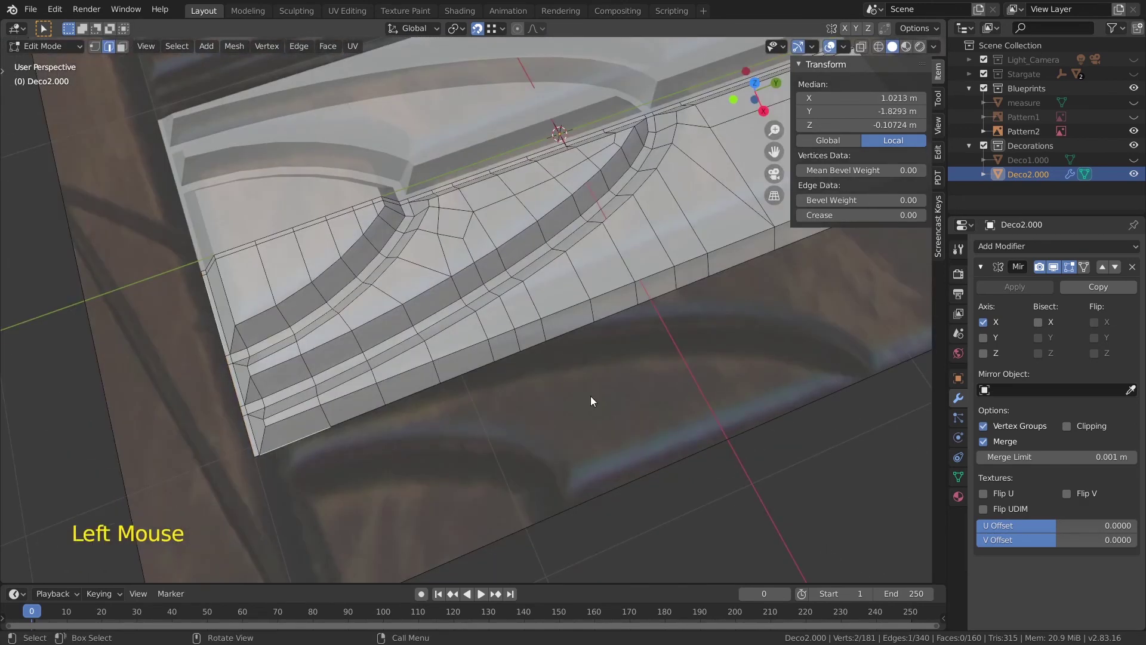
middle_click_drag(589, 395, 406, 440)
left_click(407, 441)
left_click(407, 440, "shift")
left_click(278, 422, "shift")
middle_click_drag(278, 422, 284, 426)
scroll(371, 512, "up", 2)
middle_click_drag(371, 512, 382, 471, "shift")
left_click(368, 497)
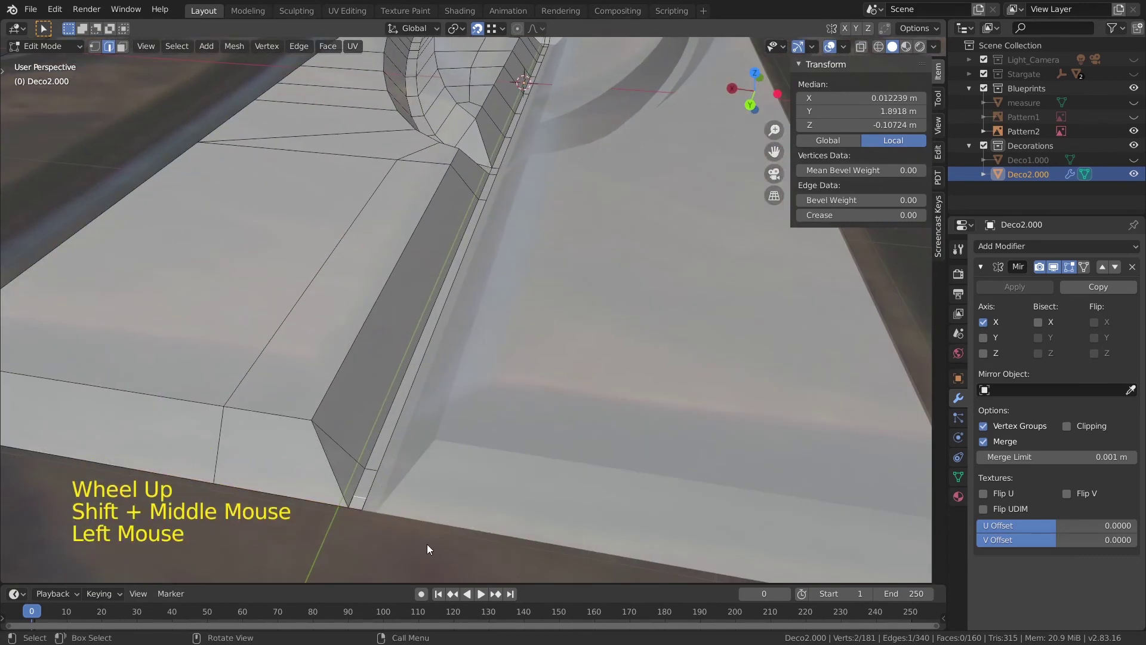
key("x")
left_click(421, 550)
key("x")
left_click(361, 513)
key("x")
left_click(375, 430)
- Extrude the three boundary edges at the panel's upper end outward by about 0.02 m along Y
left_click(355, 508)
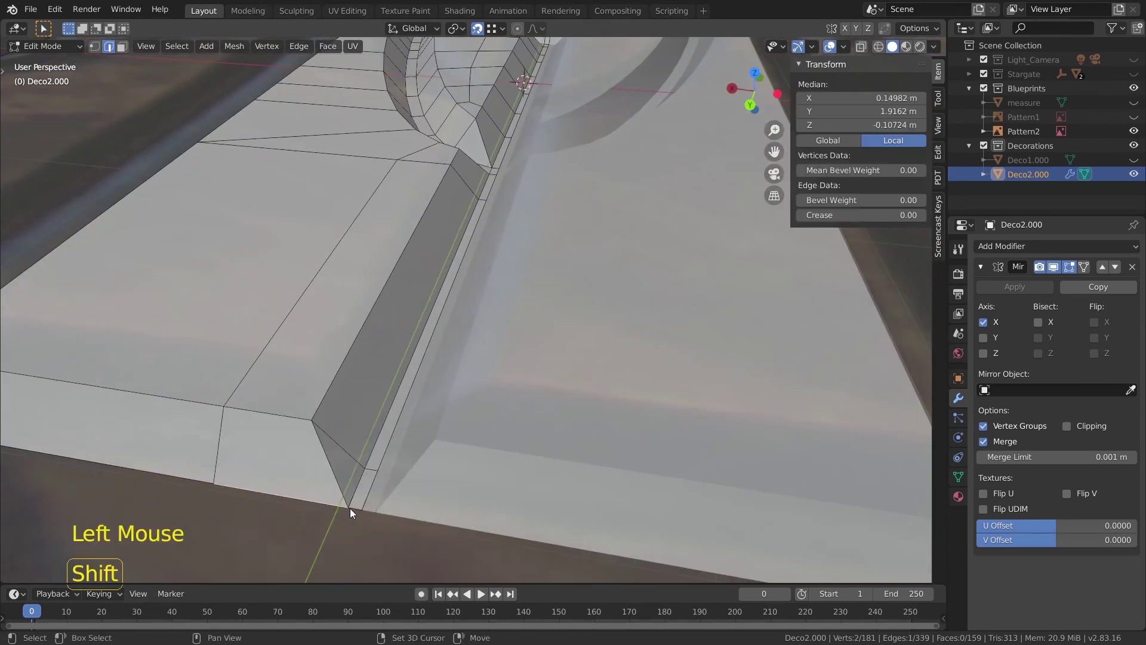
left_click(311, 501, "shift")
left_click(203, 480, "shift")
scroll(246, 452, "down", 1)
middle_click_drag(246, 453, 317, 454, "shift")
key("e")
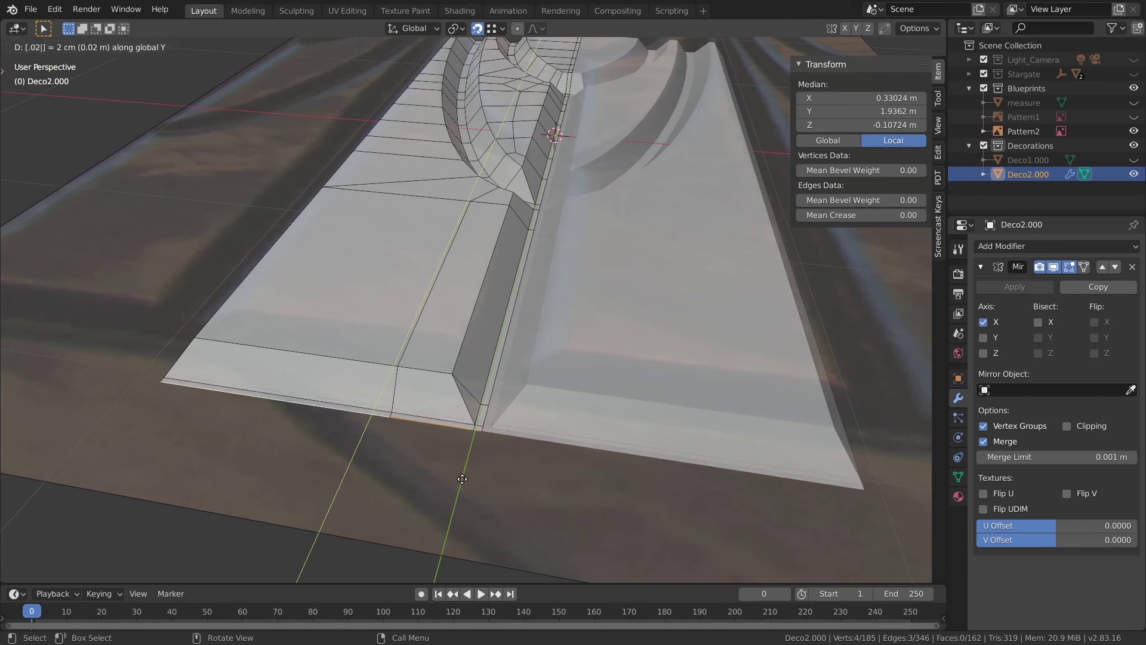
left_click(438, 381)
- Extrude the boundary edges along the panel's outer long side outward by 0.02 m along X
middle_click_drag(438, 381, 732, 459)
left_click(725, 445, "alt+shift")
left_click(726, 446, "alt+shift")
type("eyx.2")
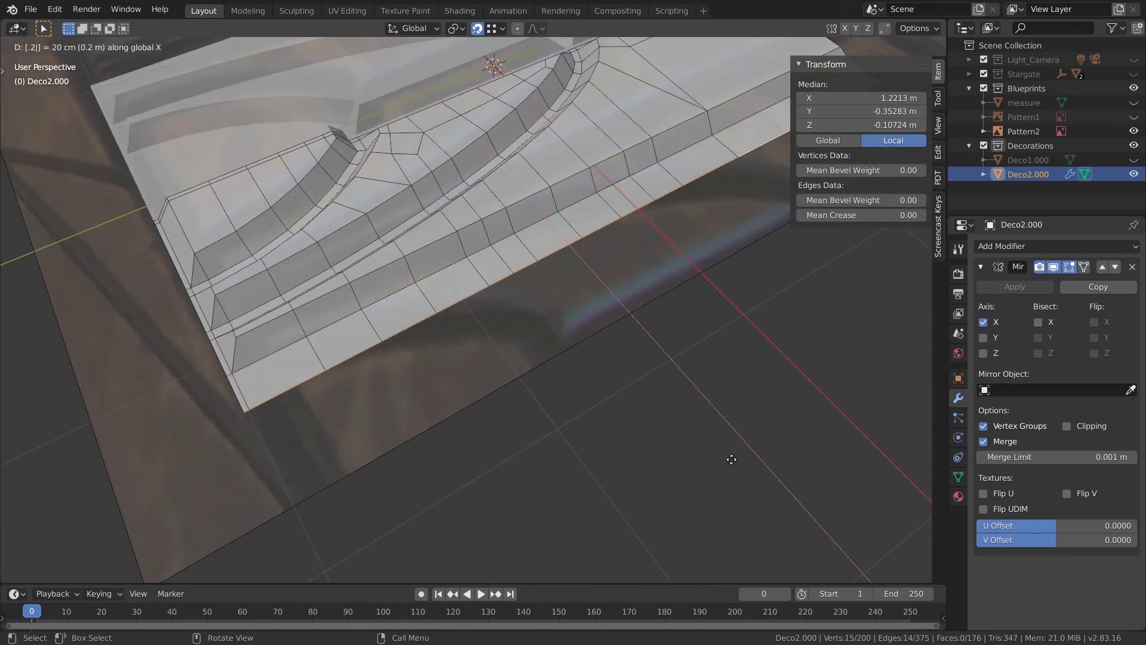
key("BackSpace")
key("BackSpace")
type(".02")
key("Return")
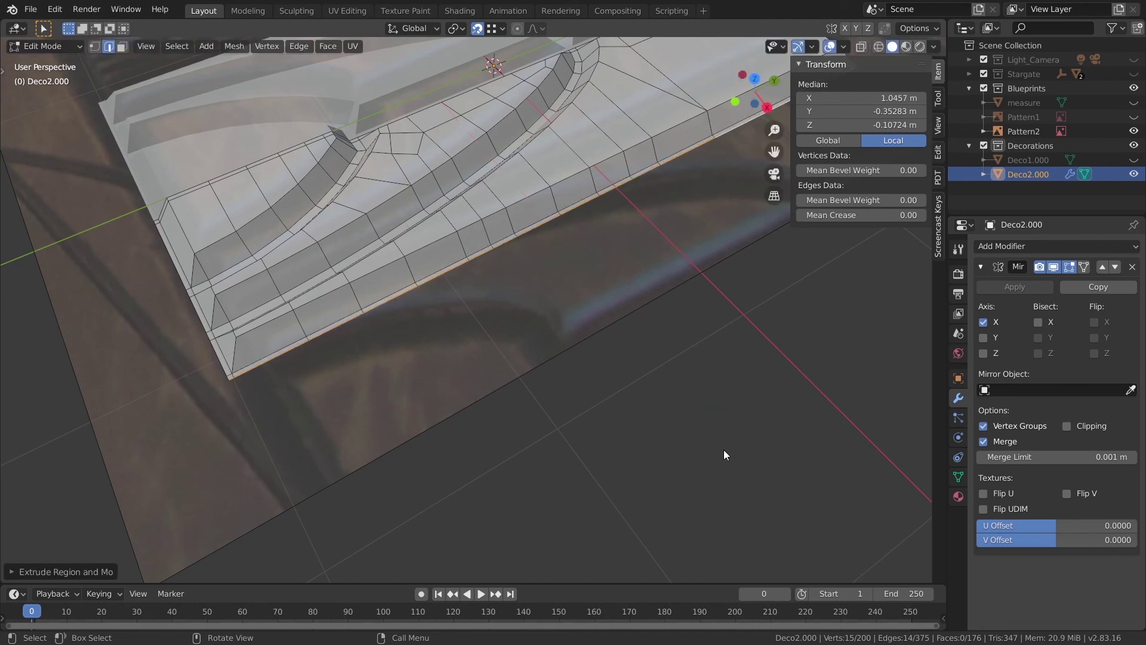
- Leave mesh editing and return Deco2.000 to Object Mode to review the mirrored panel
middle_click_drag(724, 449, 596, 342)
key("Tab")
left_click(512, 342)
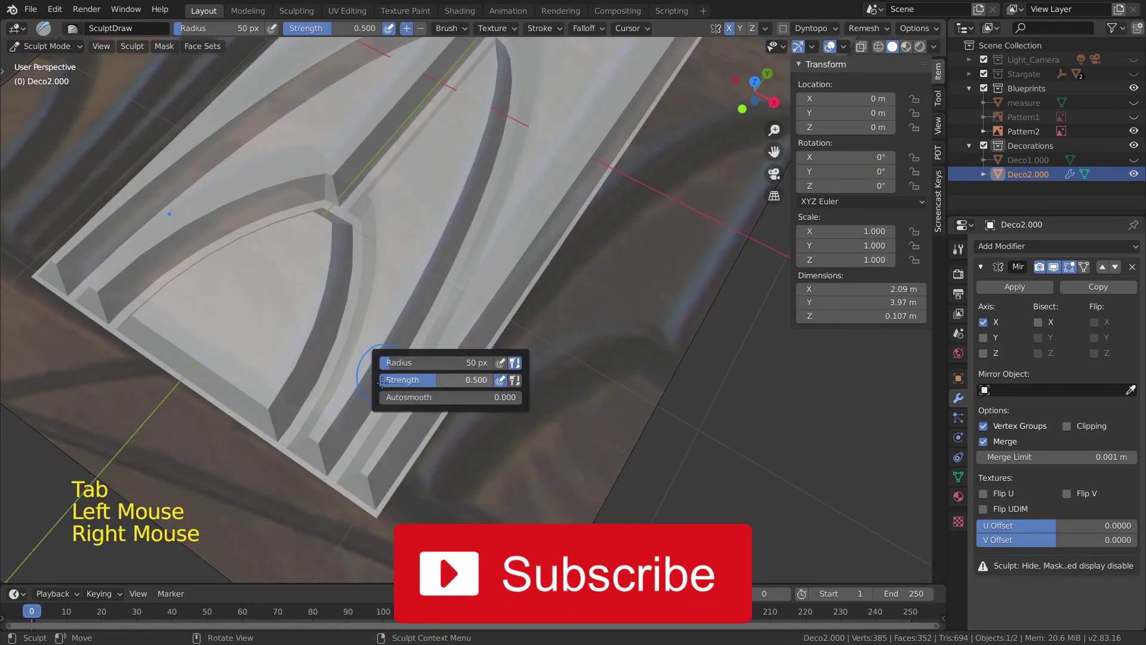
key("Tab")
middle_click_drag(504, 417, 471, 299)
scroll(472, 298, "down", 2)
middle_click_drag(472, 299, 475, 263)
- Collapse the Mirror modifier's settings and hide the Pattern2 reference image
left_click(981, 268)
left_click(1133, 131)
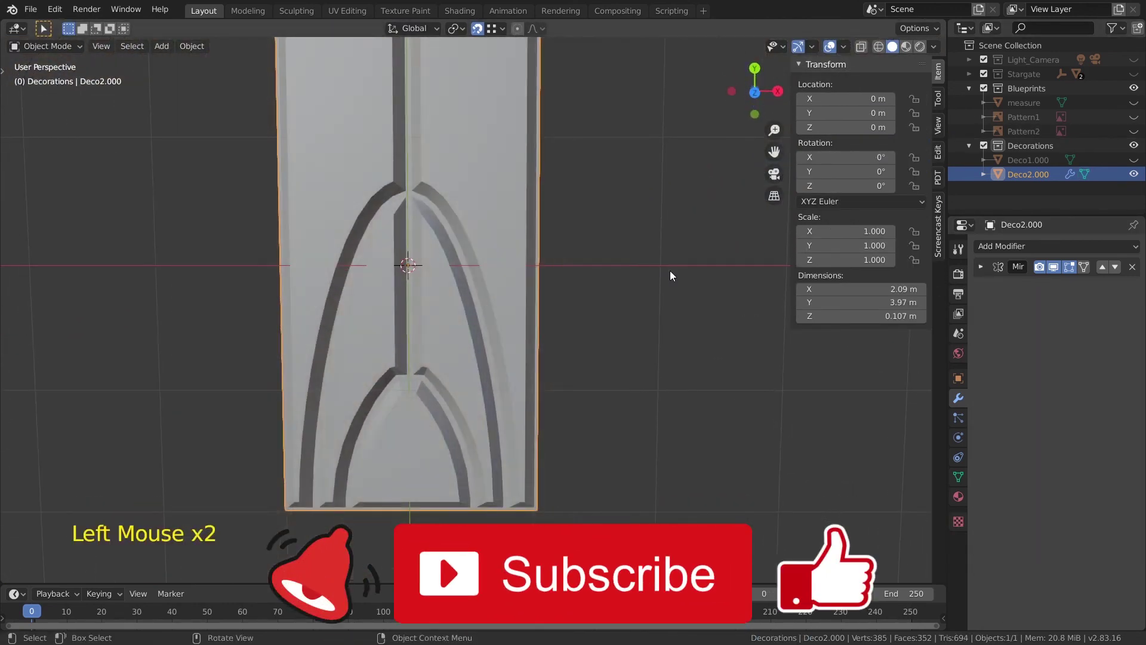
- Inspect the finished panel without its reference image and open the choice of modifiers for Deco2.000
scroll(468, 284, "up", 3)
middle_click_drag(537, 358, 496, 454)
middle_click_drag(486, 203, 507, 256)
scroll(492, 266, "down", 2)
left_click(1015, 246)
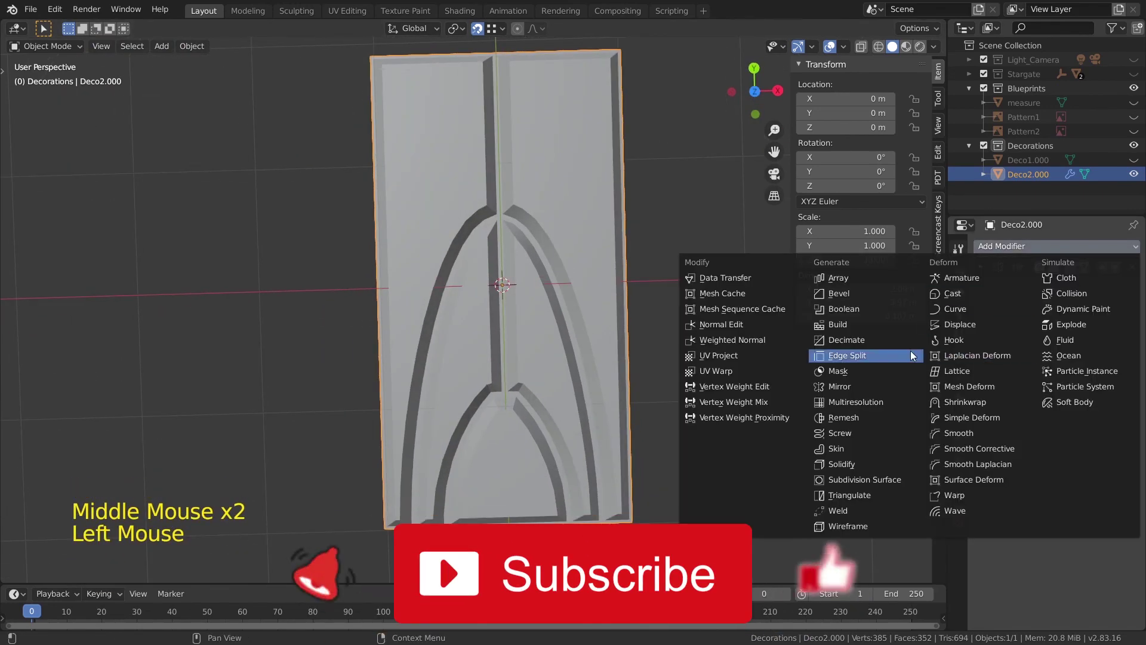